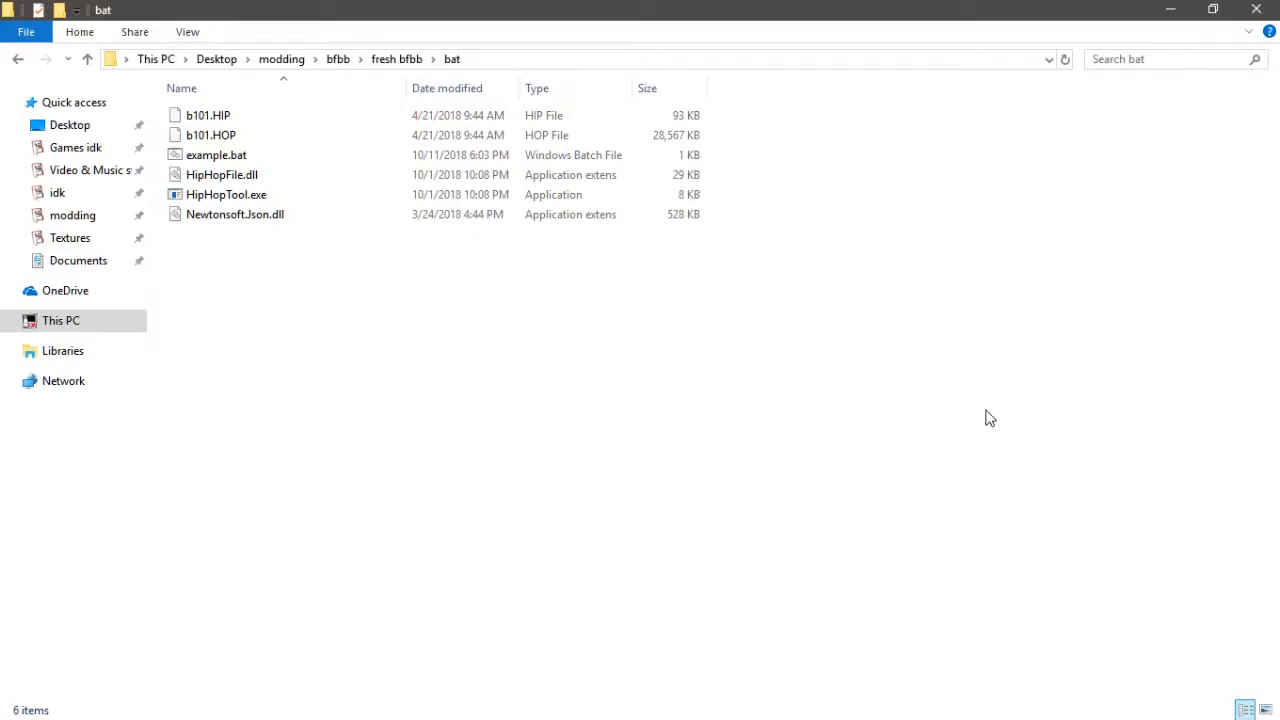
# - Open example.bat for editing and delete its second line, the -create command
pyautogui.click(255, 160)
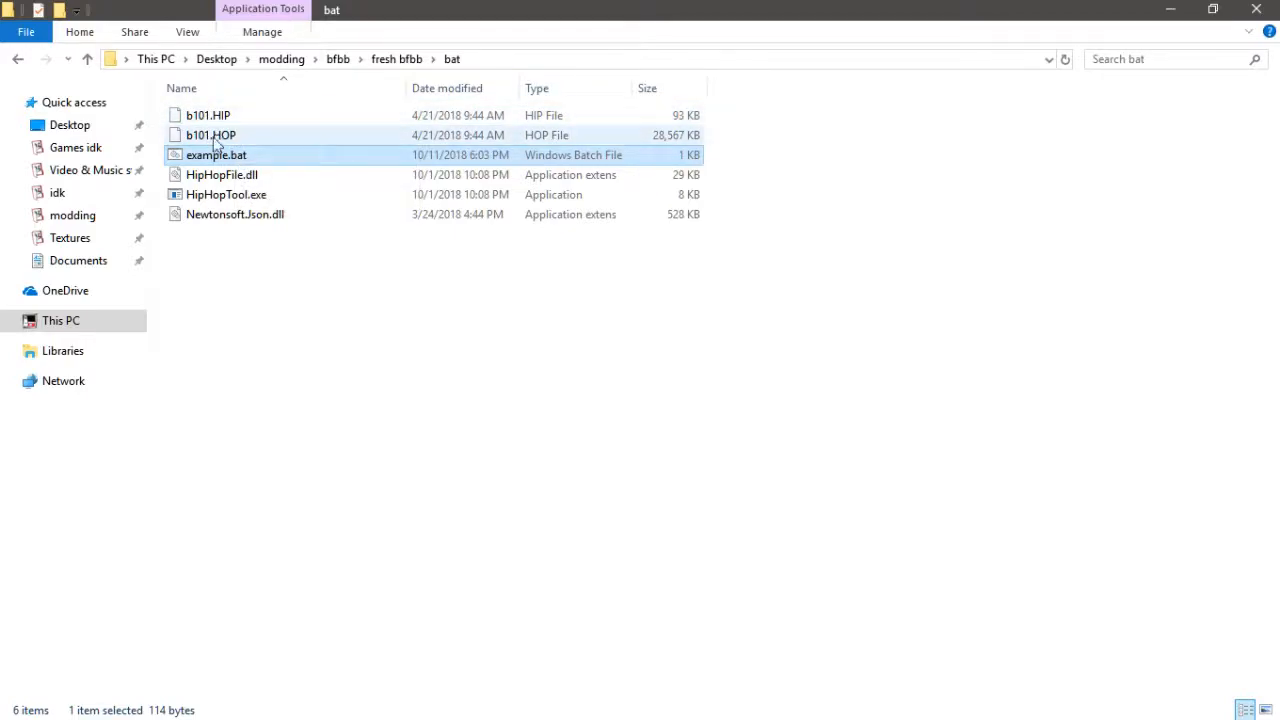
pyautogui.rightClick(268, 162)
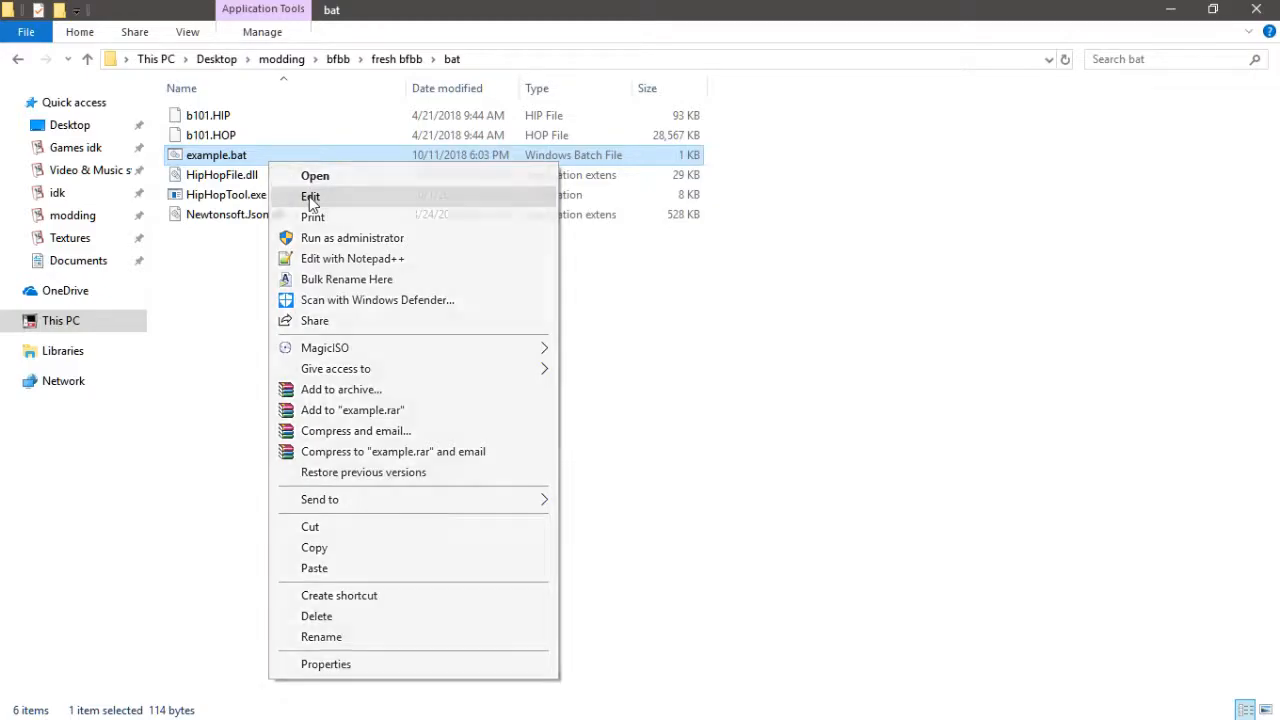
pyautogui.click(292, 194)
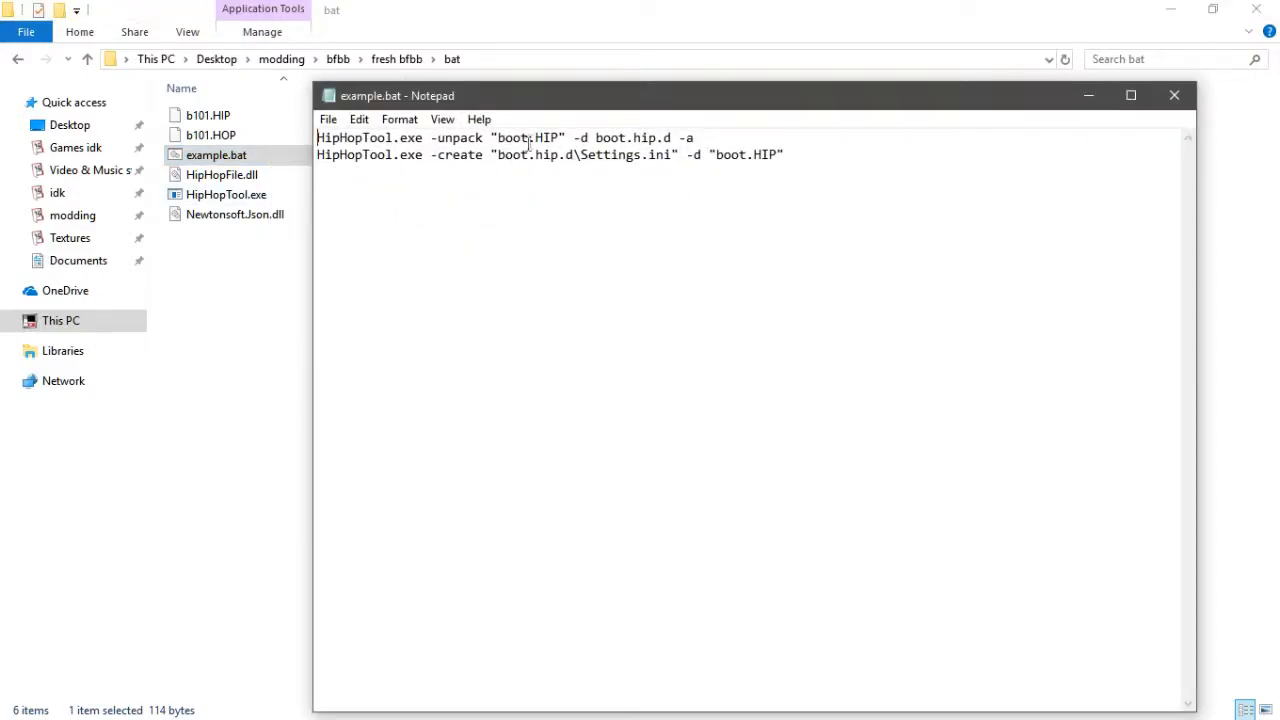
pyautogui.moveTo(530, 140); pyautogui.dragTo(492, 141)
pyautogui.doubleClick(688, 137)
pyautogui.moveTo(797, 155); pyautogui.dragTo(291, 154)
pyautogui.press('BackSpace')
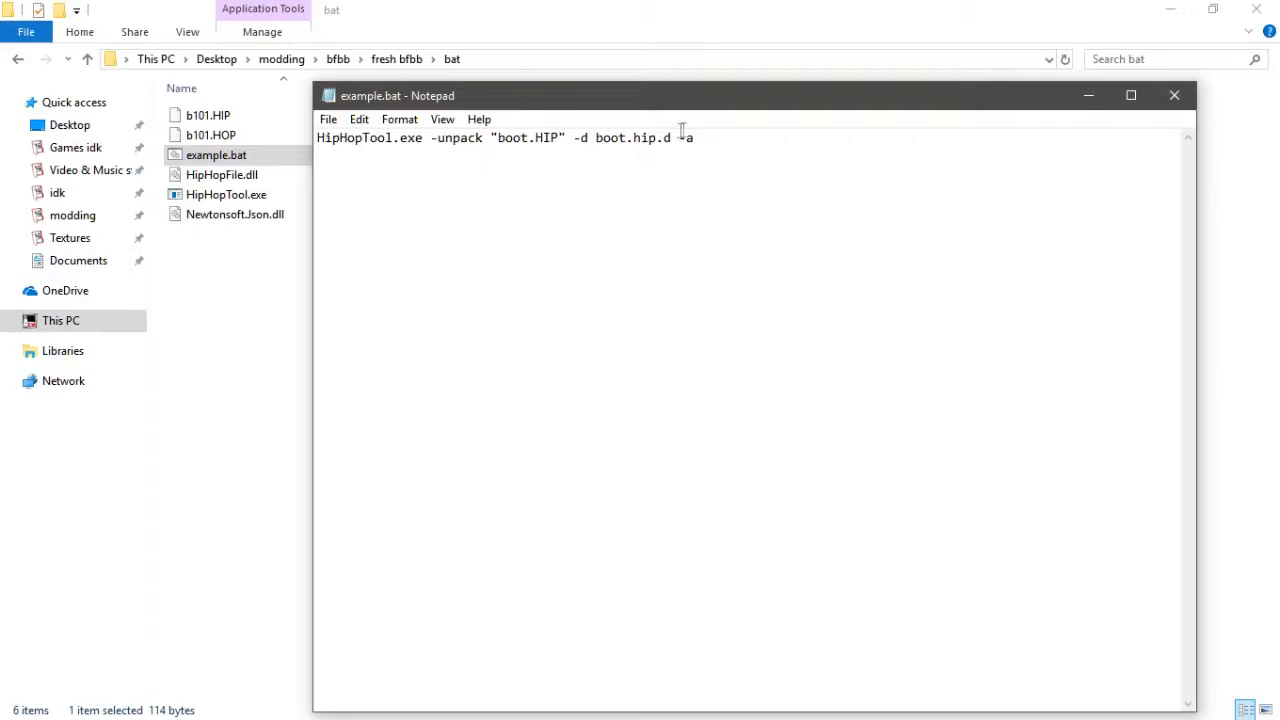
# - Duplicate the unpack command line onto a second line
pyautogui.moveTo(706, 130); pyautogui.dragTo(257, 141)
pyautogui.hotkey('ctrl', 'c')
pyautogui.click(727, 138)
pyautogui.hotkey('ctrl', 'v')
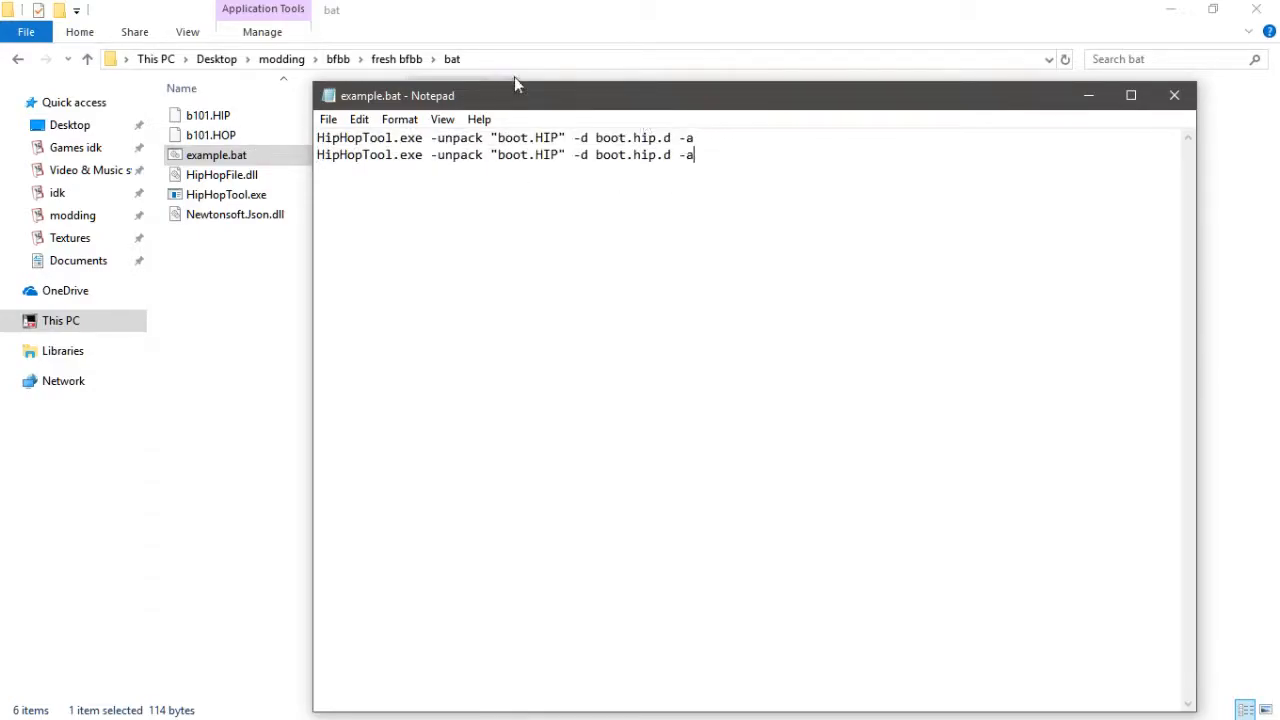
# - Change the first line to unpack "b101.HIP" into the b101.hip.d folder
pyautogui.click(536, 140)
pyautogui.press('BackSpace')
pyautogui.press('BackSpace')
pyautogui.press('BackSpace')
pyautogui.write('101')
pyautogui.click(628, 138)
pyautogui.press('BackSpace')
pyautogui.press('BackSpace')
pyautogui.press('BackSpace')
pyautogui.write('101')
pyautogui.moveTo(559, 138); pyautogui.dragTo(499, 140)
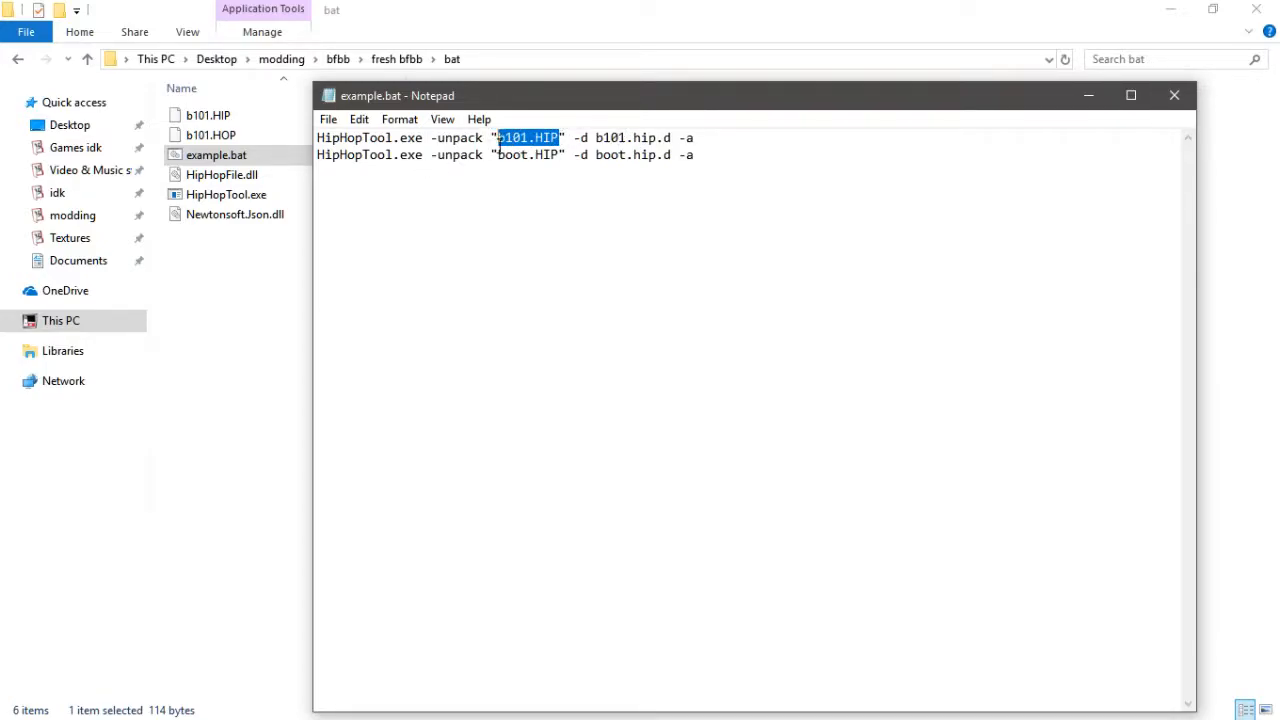
pyautogui.click(597, 138)
pyautogui.moveTo(653, 131); pyautogui.dragTo(671, 138)
pyautogui.click(626, 155)
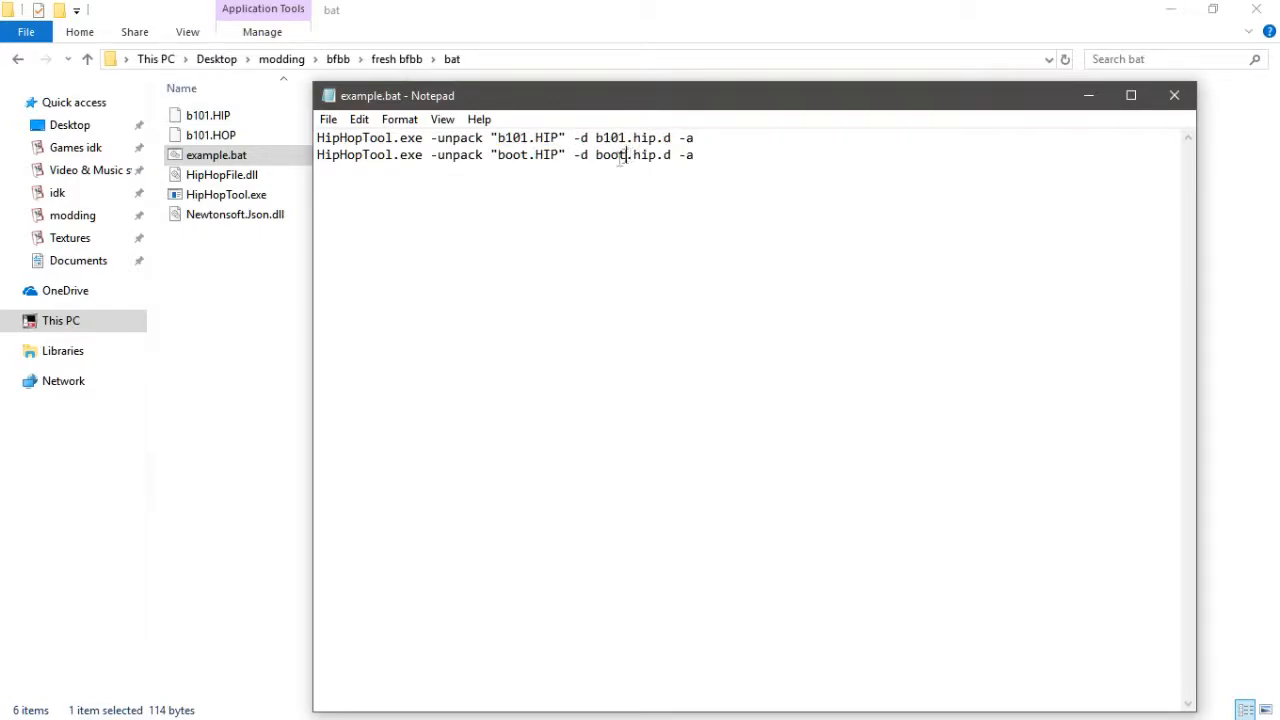
# - Change the second line to unpack "b101.HOP" into the b101.hop.d folder
pyautogui.doubleClick(529, 155)
pyautogui.write('b101')
pyautogui.click(547, 155)
pyautogui.press('BackSpace')
pyautogui.write('O')
pyautogui.click(646, 155)
pyautogui.press('BackSpace')
pyautogui.write('o')
pyautogui.click(629, 155)
pyautogui.press('BackSpace')
pyautogui.press('BackSpace')
pyautogui.press('BackSpace')
pyautogui.write('101')
# - Save and close the batch file, and run example.bat to unpack the b101 archives
pyautogui.click(1175, 95)
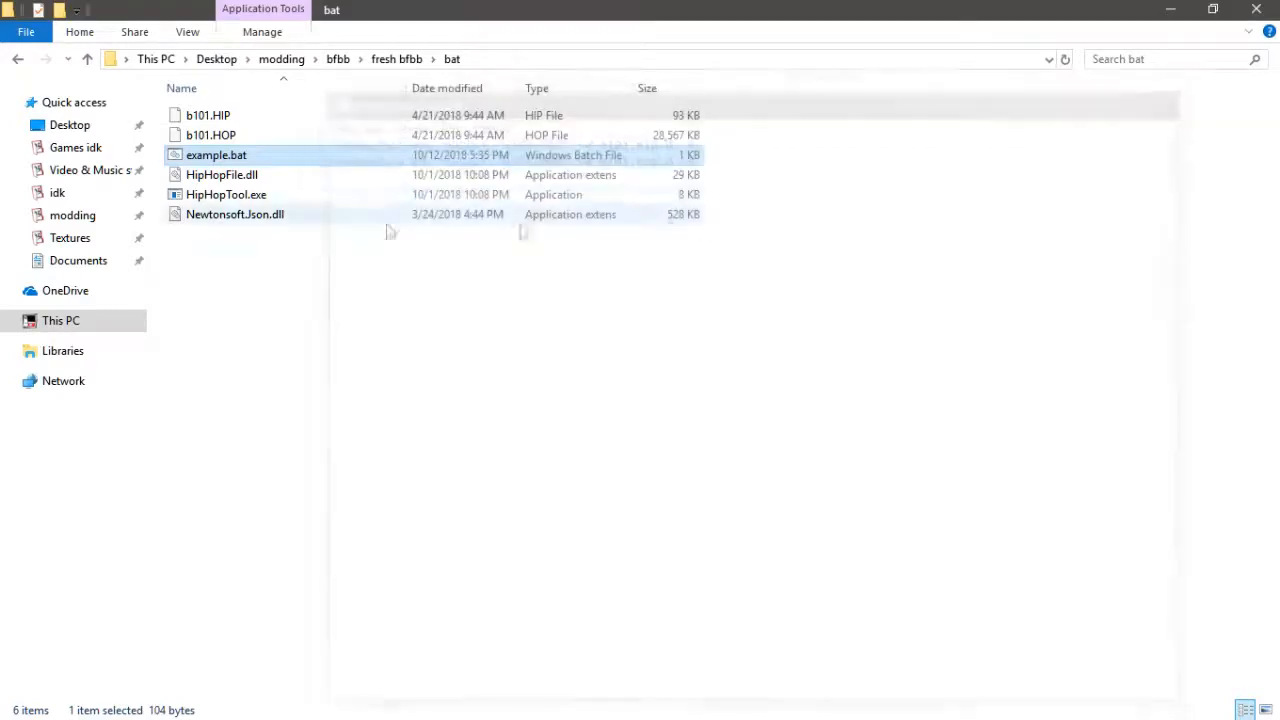
pyautogui.doubleClick(288, 158)
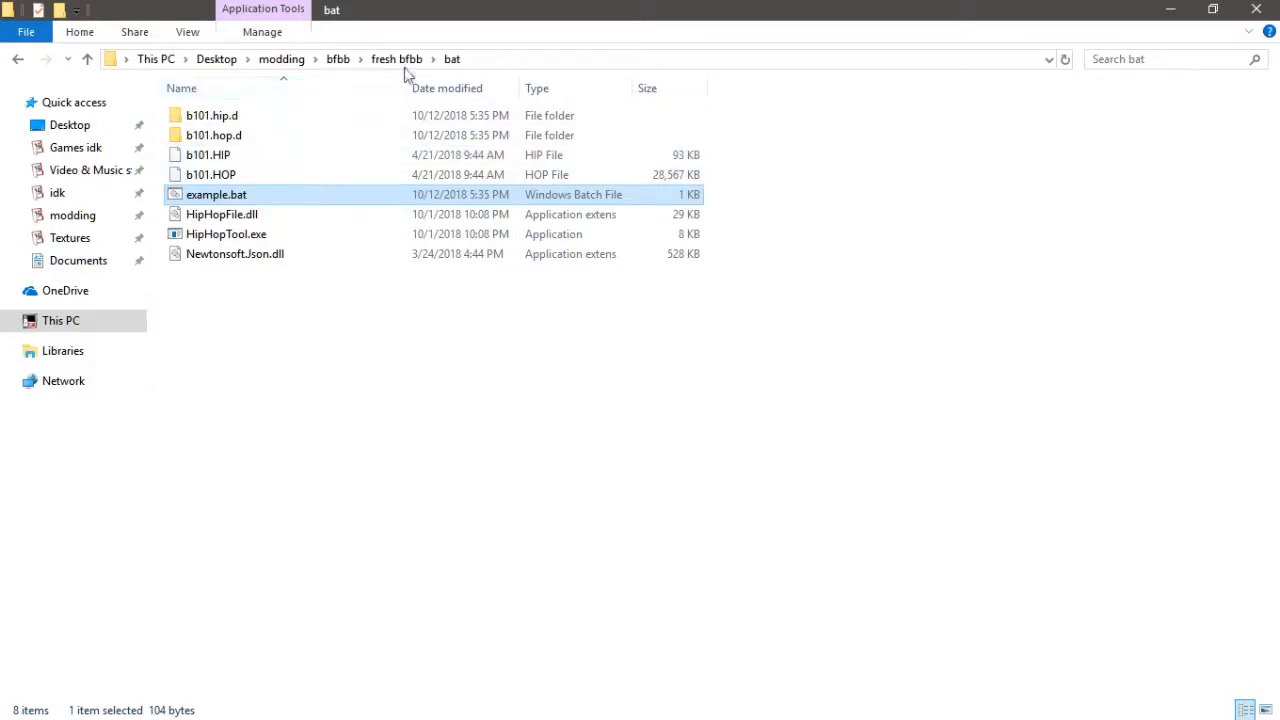
# - Open Alphabetical HIP.bat in the tools HipHopTool folder and read through its unpack commands
pyautogui.click(407, 62)
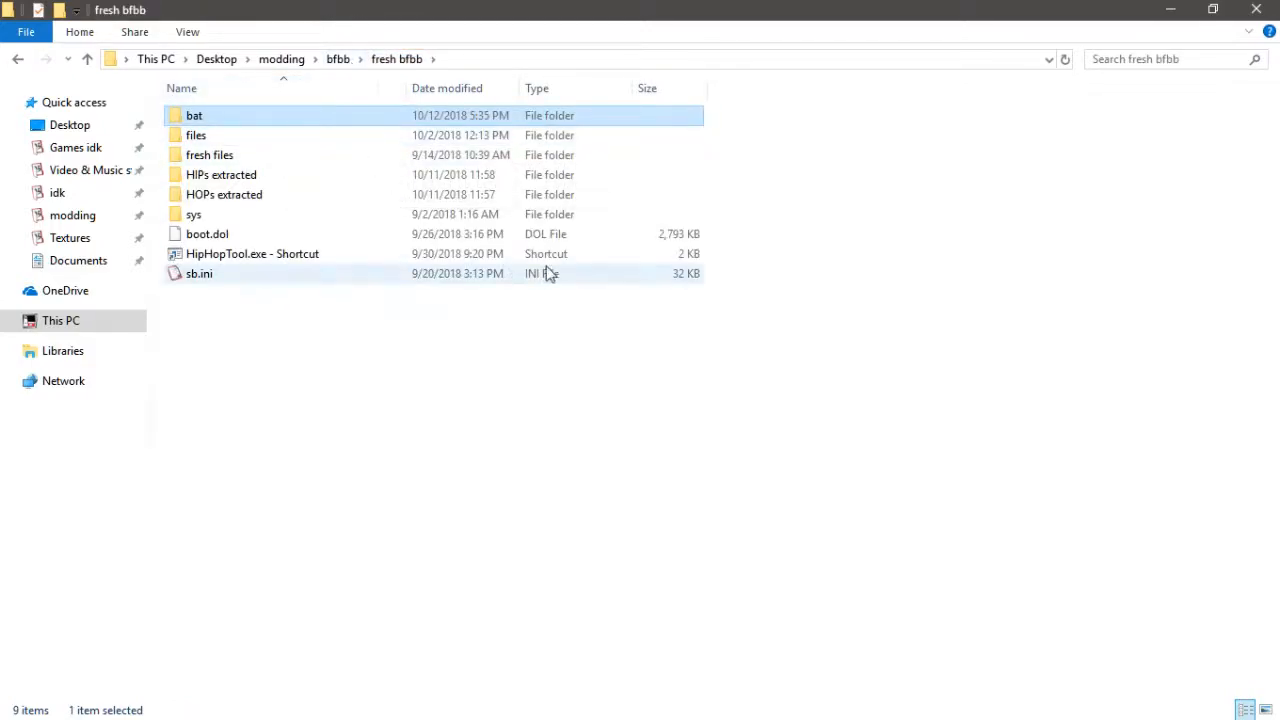
pyautogui.click(276, 60)
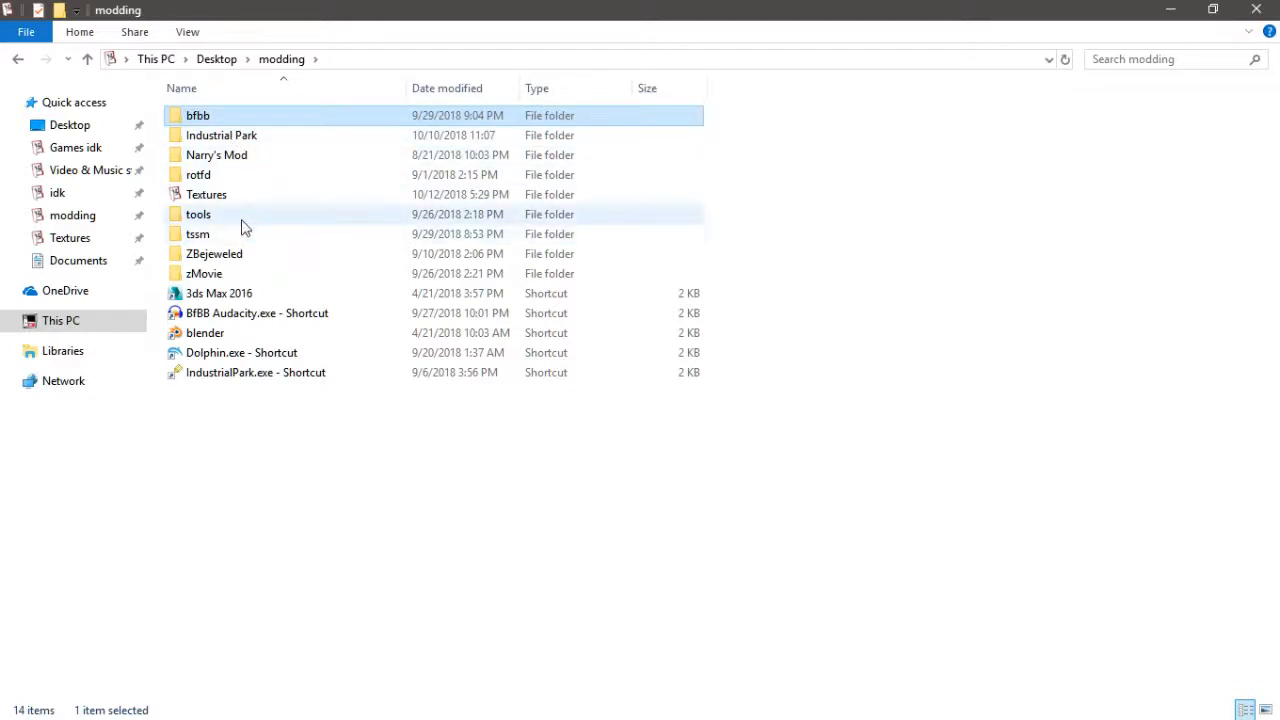
pyautogui.doubleClick(243, 218)
pyautogui.doubleClick(258, 116)
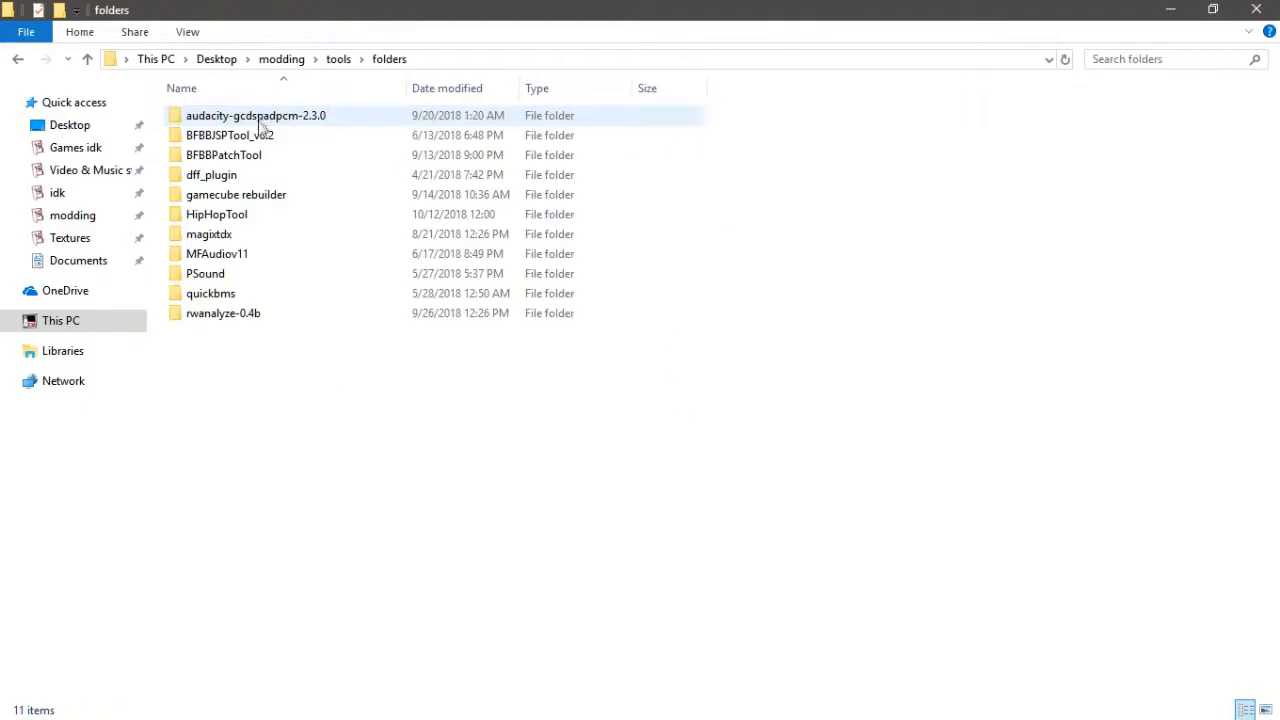
pyautogui.doubleClick(252, 216)
pyautogui.rightClick(266, 118)
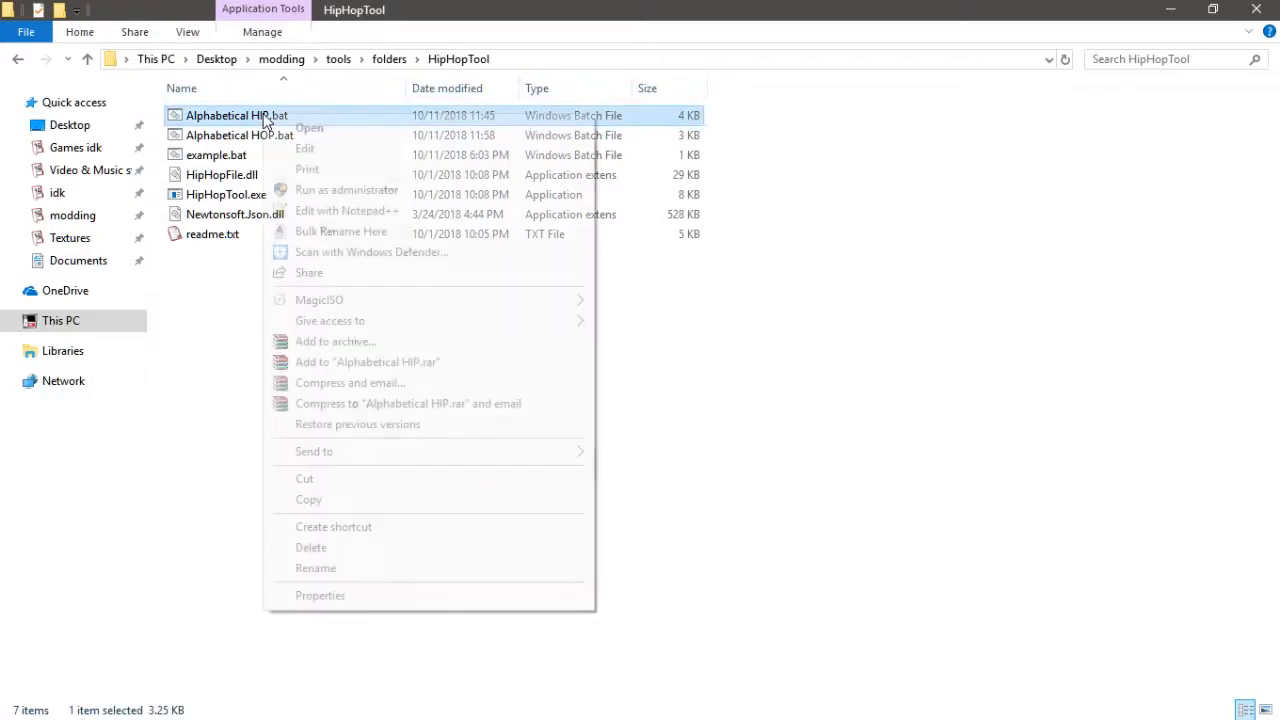
pyautogui.click(305, 148)
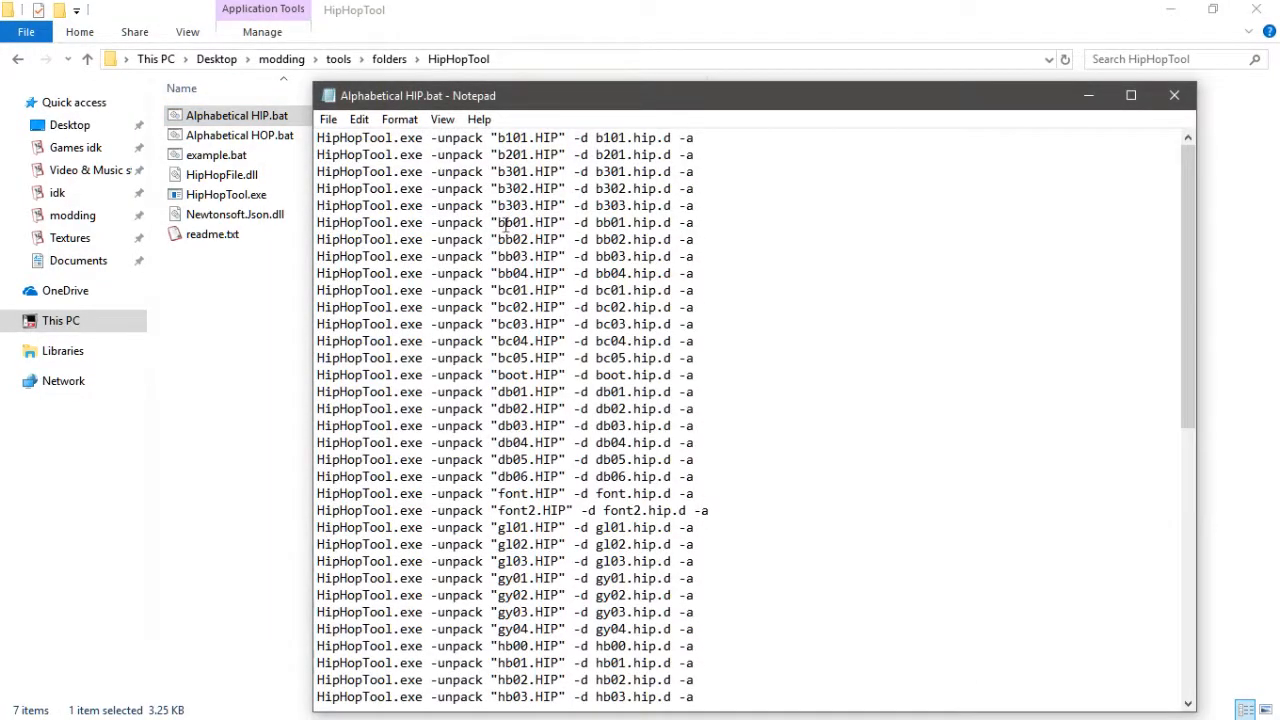
pyautogui.scroll(-11, 494, 213)
pyautogui.scroll(11, 586, 442)
pyautogui.click(1174, 95)
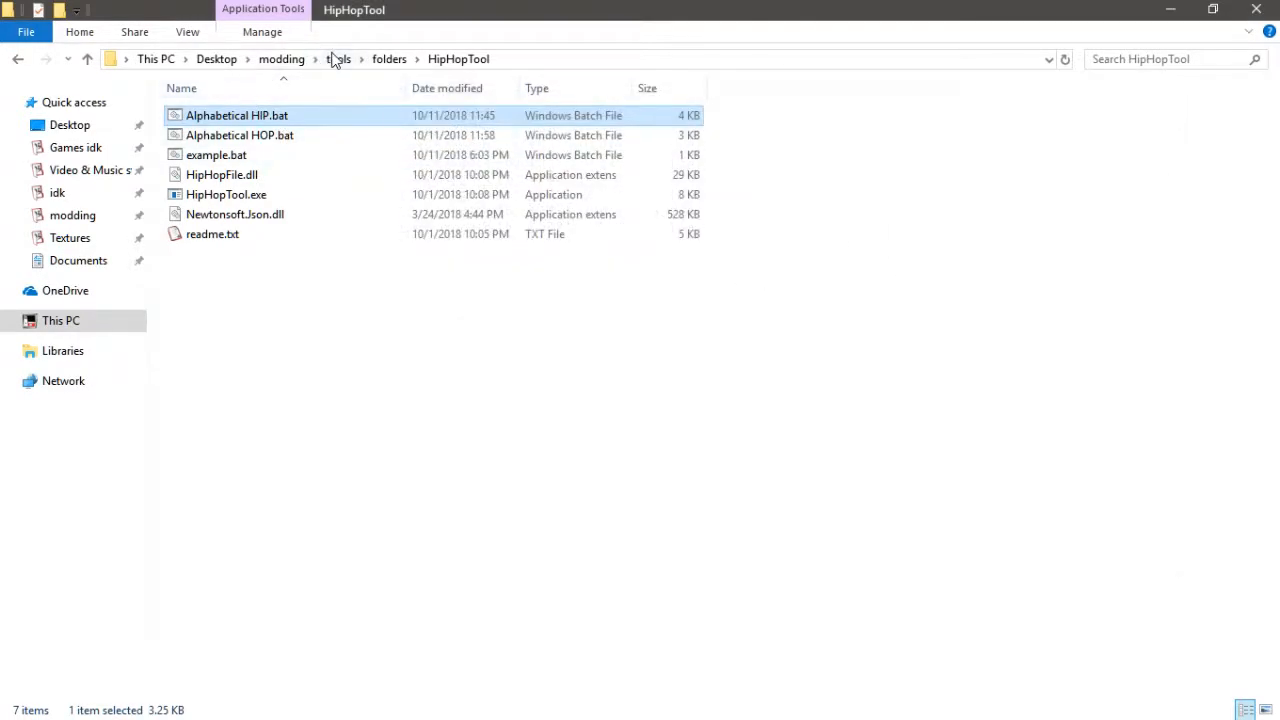
# - Open Settings.ini from the extracted b101.hip.d folder and scroll through its asset list
pyautogui.click(285, 60)
pyautogui.doubleClick(234, 115)
pyautogui.click(232, 116)
pyautogui.doubleClick(232, 116)
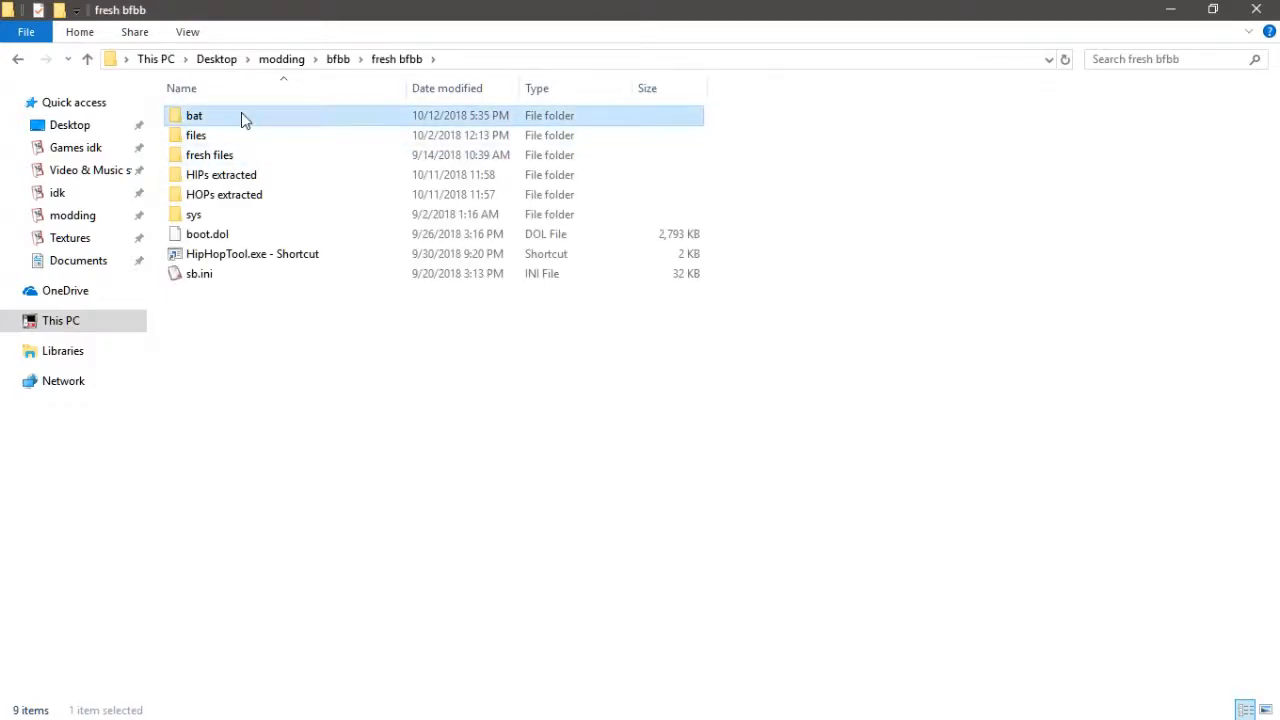
pyautogui.doubleClick(241, 113)
pyautogui.doubleClick(249, 120)
pyautogui.scroll(-1, 260, 400)
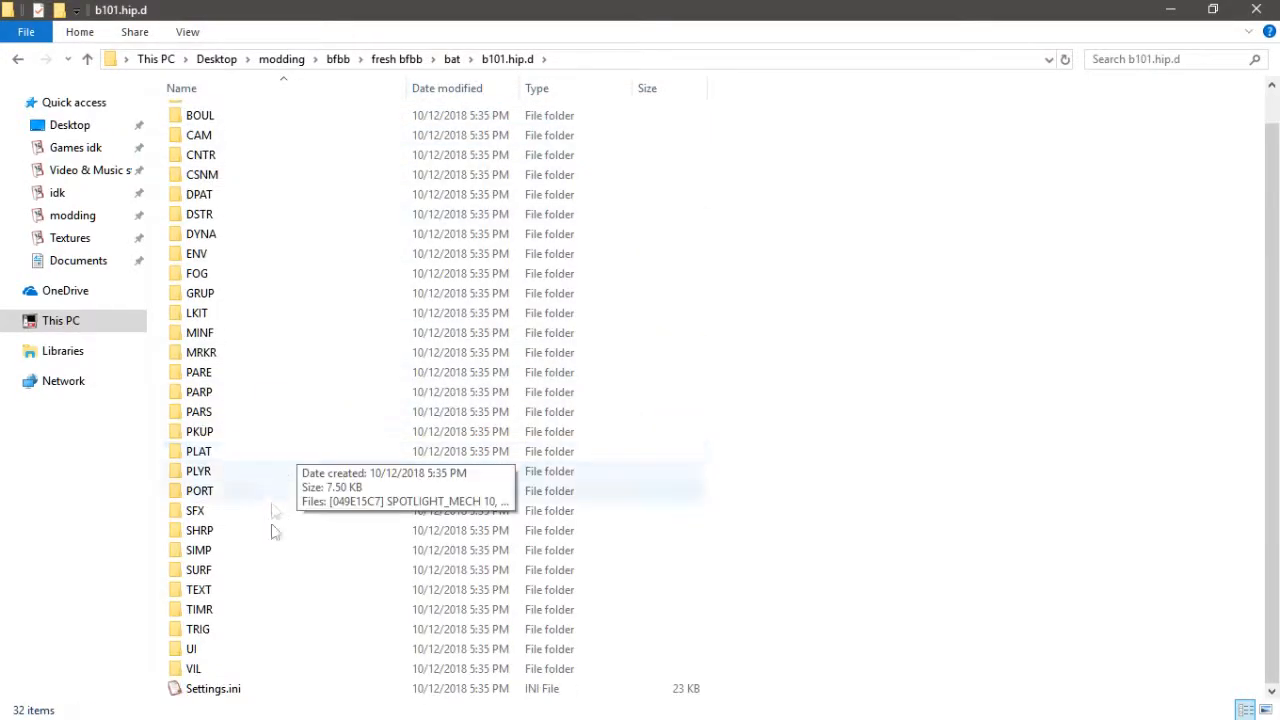
pyautogui.doubleClick(263, 692)
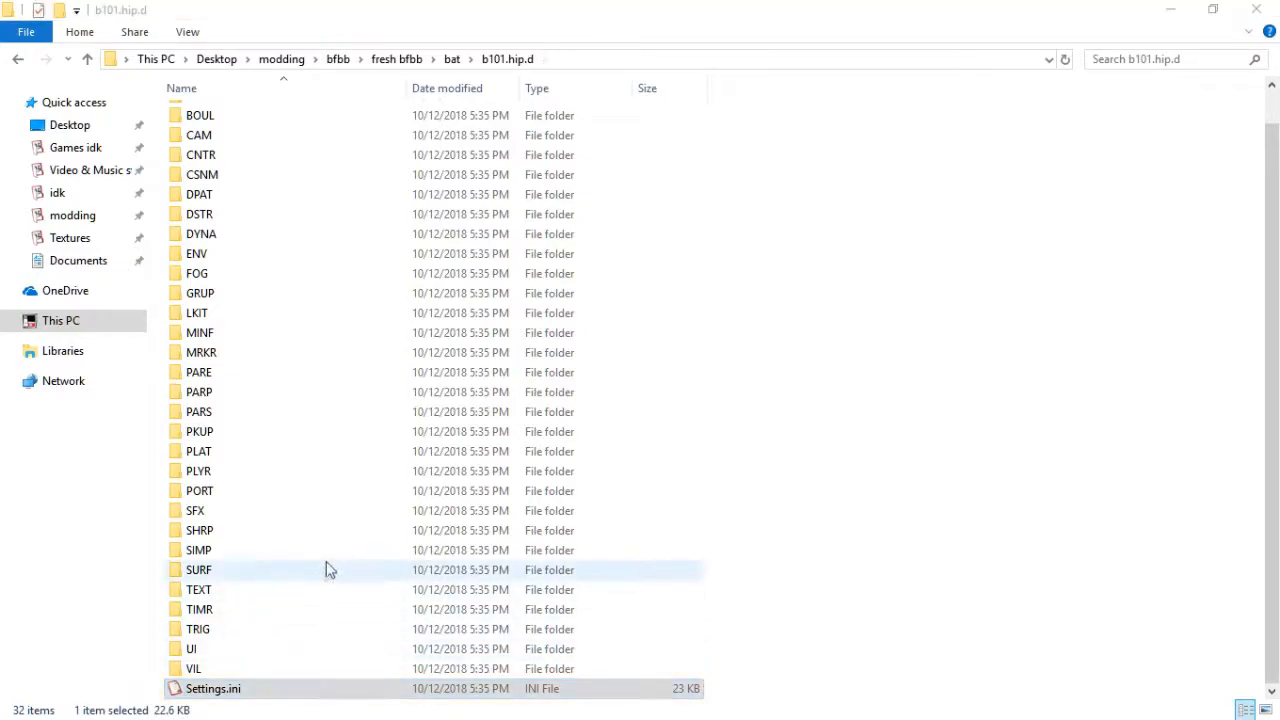
pyautogui.scroll(-16, 640, 390)
pyautogui.scroll(-8, 640, 390)
pyautogui.scroll(3, 640, 390)
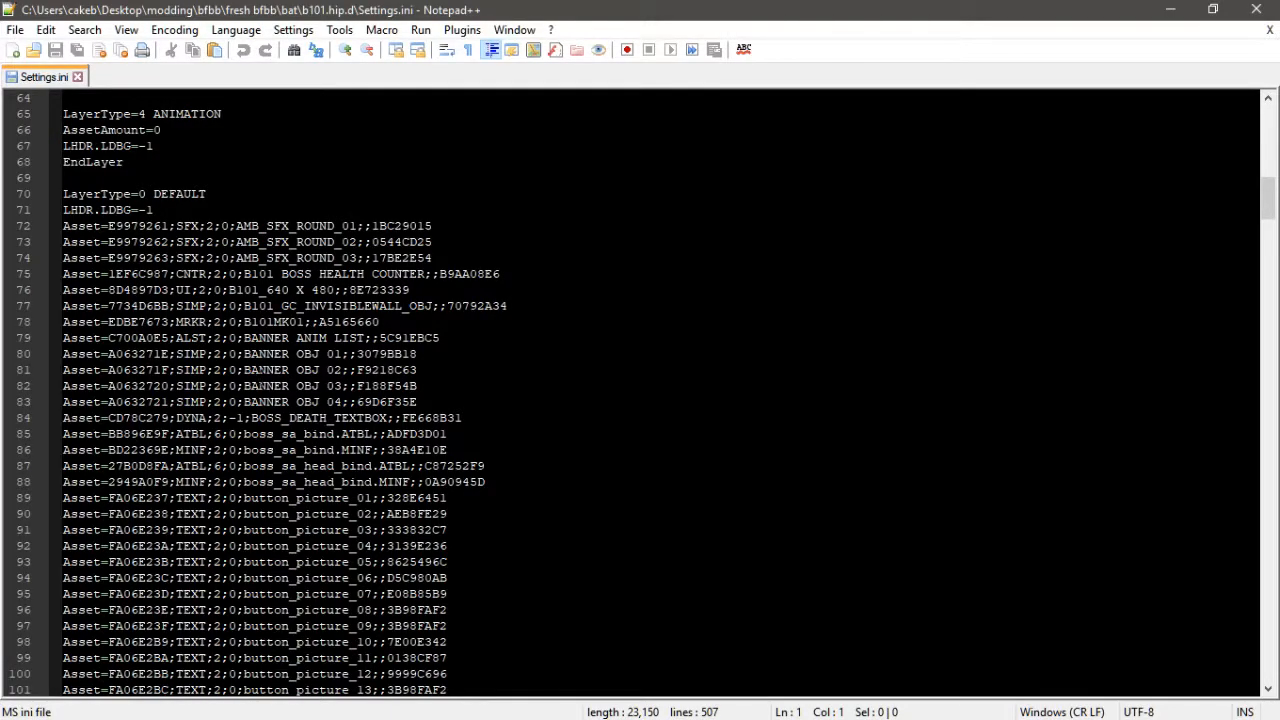
pyautogui.scroll(-6, 640, 390)
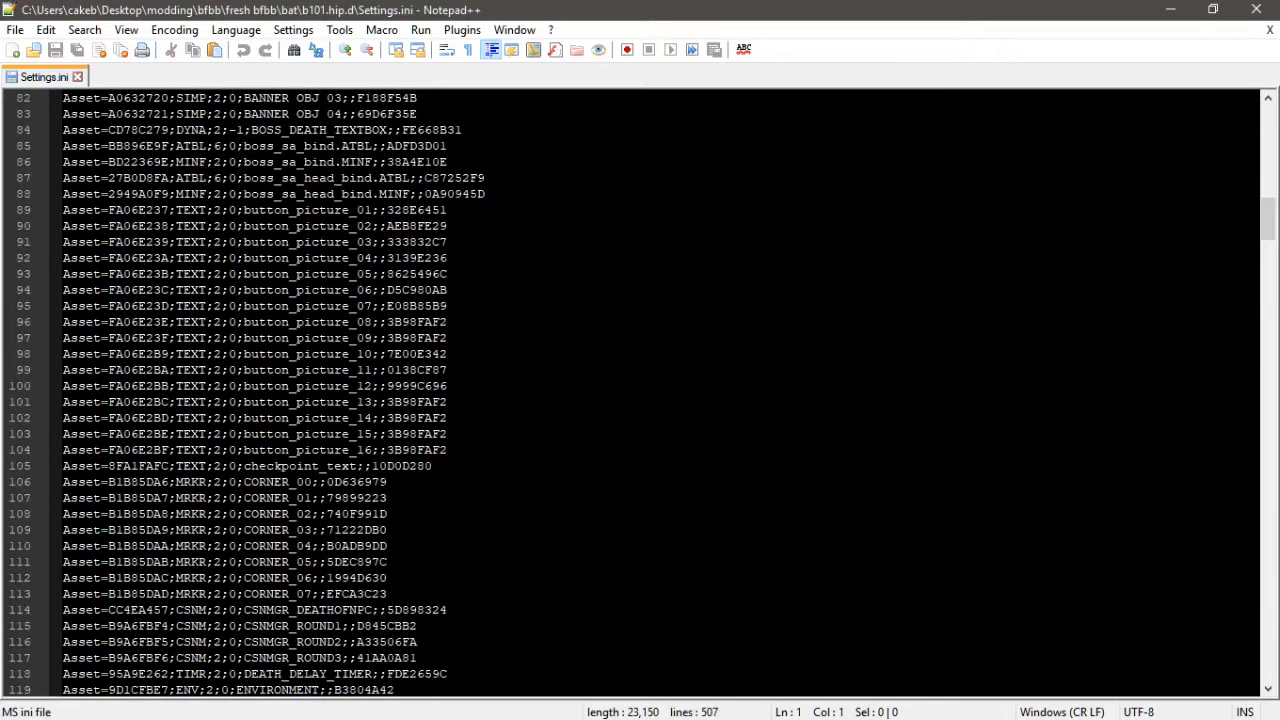
pyautogui.scroll(-16, 640, 390)
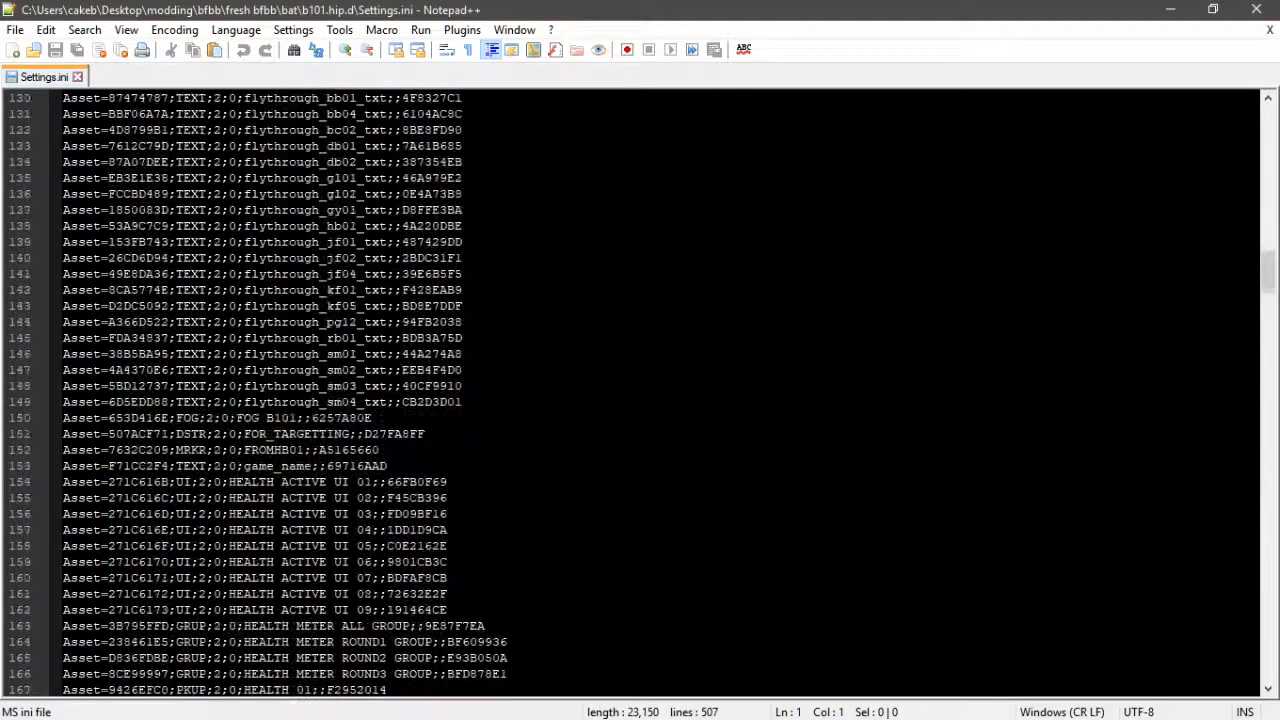
pyautogui.scroll(-5, 640, 390)
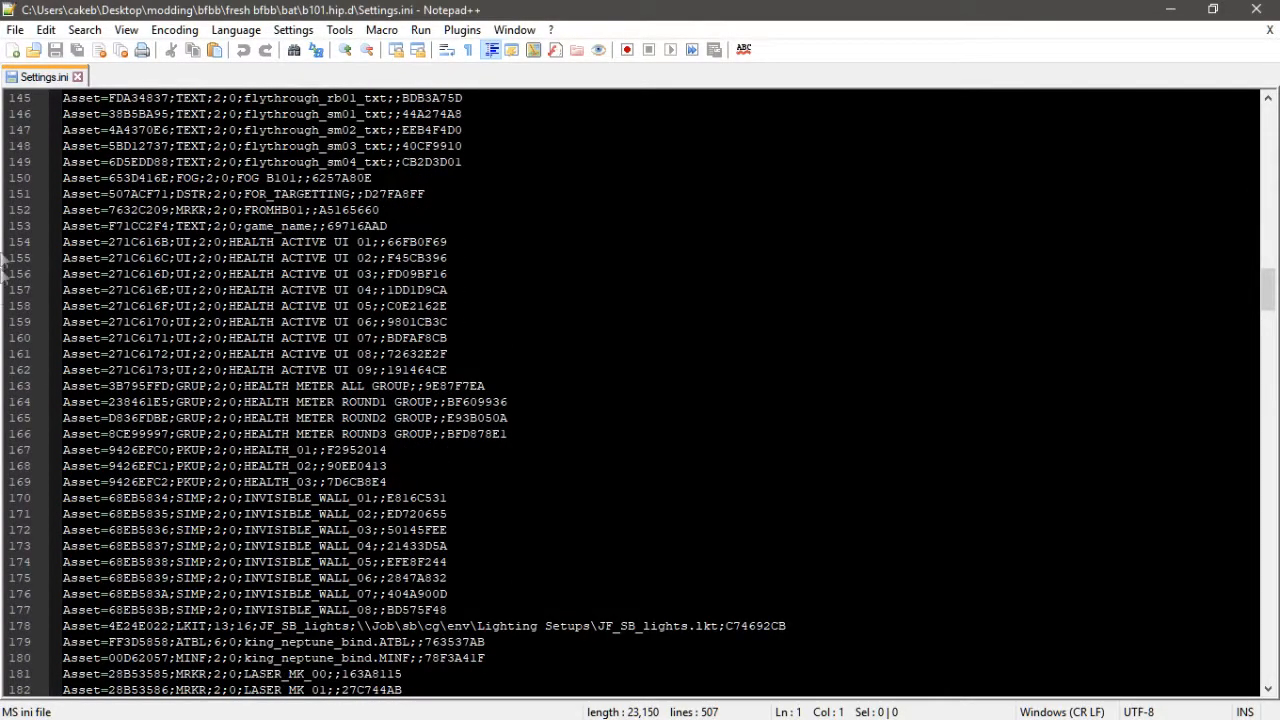
pyautogui.scroll(-3, 640, 390)
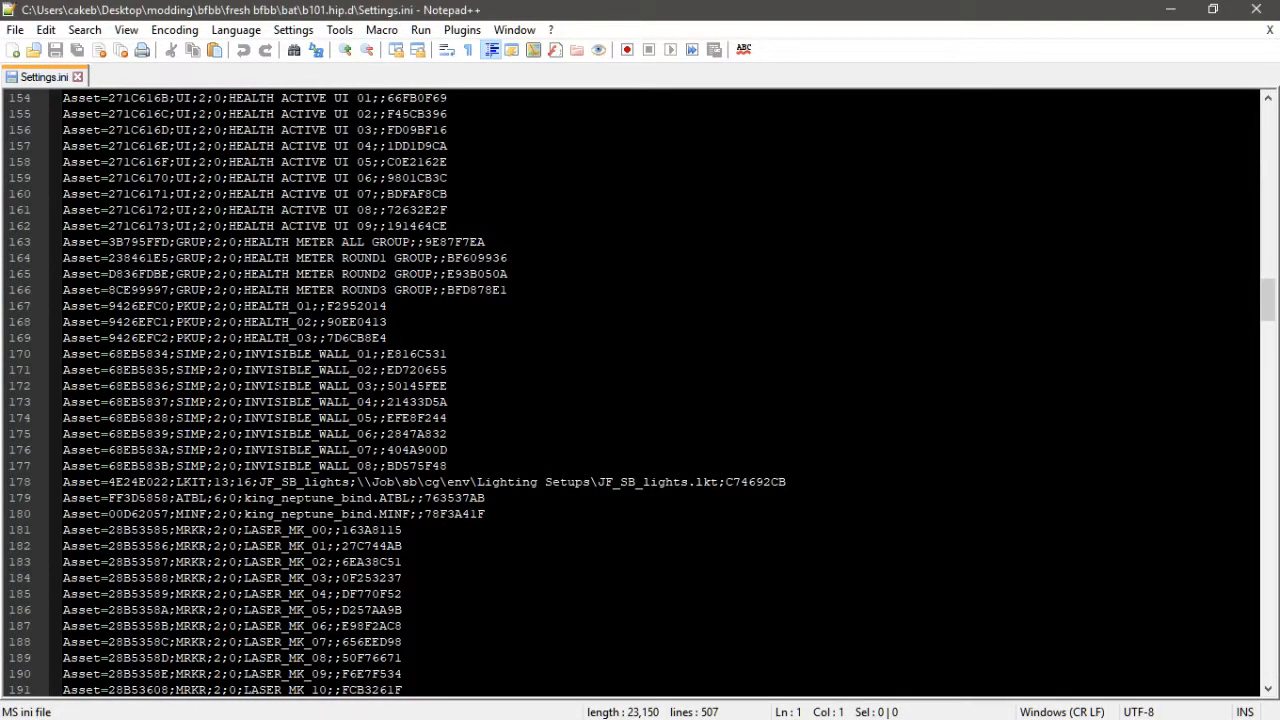
pyautogui.scroll(-20, 640, 390)
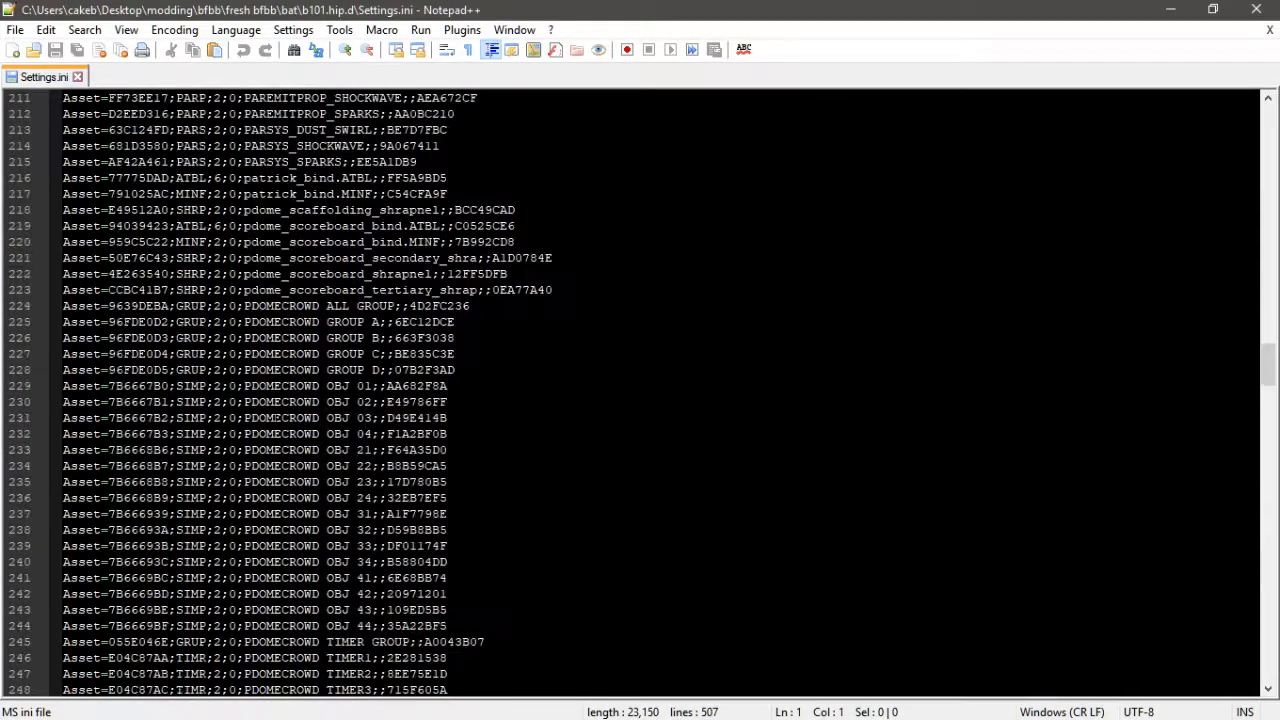
pyautogui.click(76, 77)
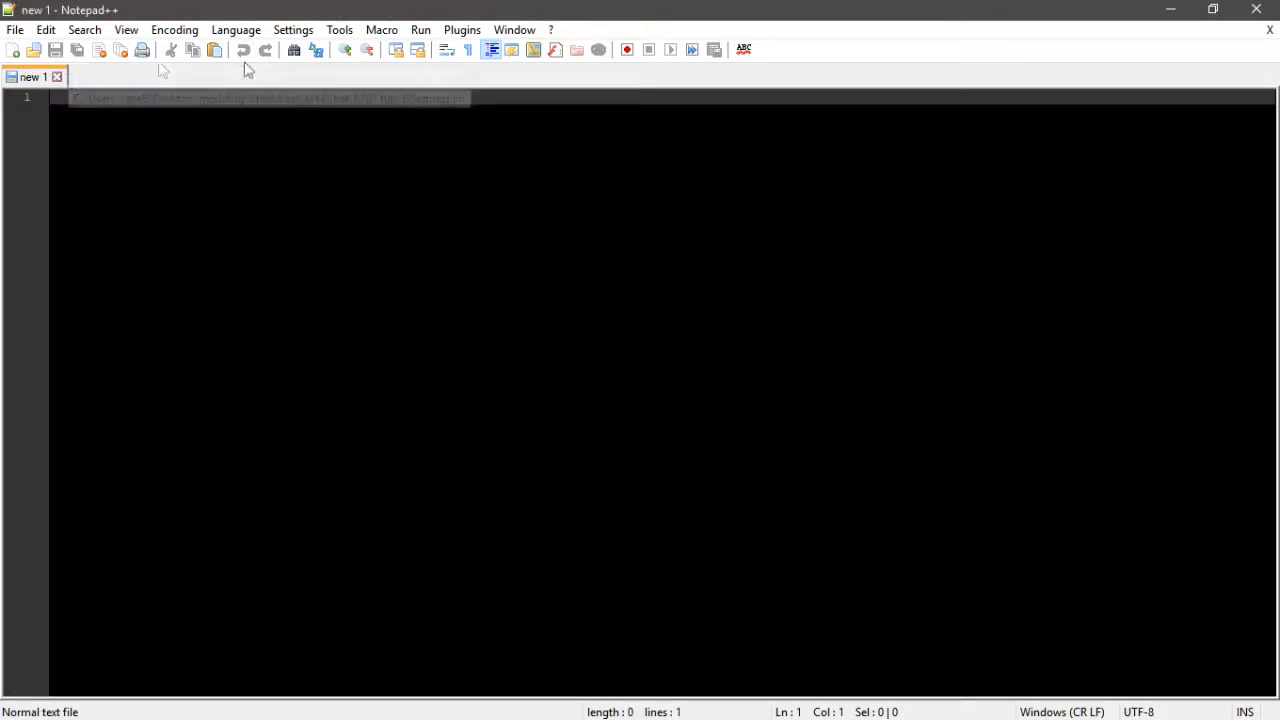
pyautogui.click(1256, 9)
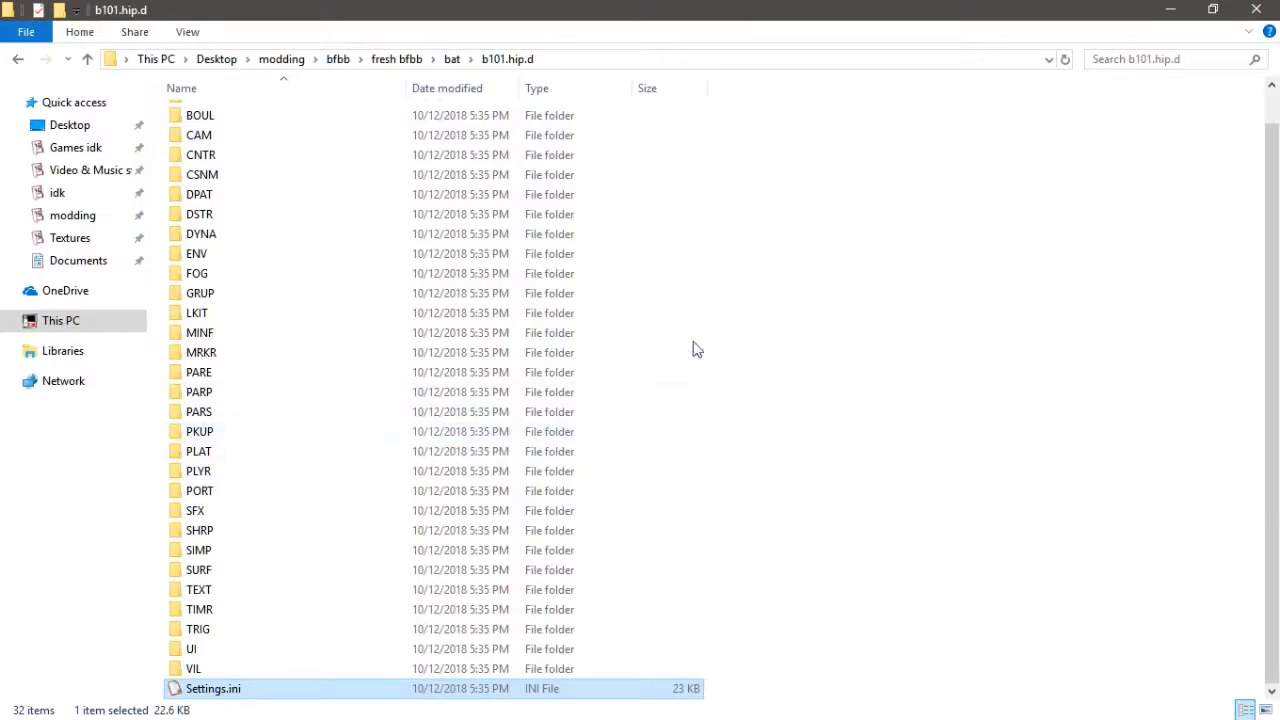
# - Browse the HIPs extracted and HOPs extracted folders, then open the modified bfbb folder
pyautogui.click(392, 58)
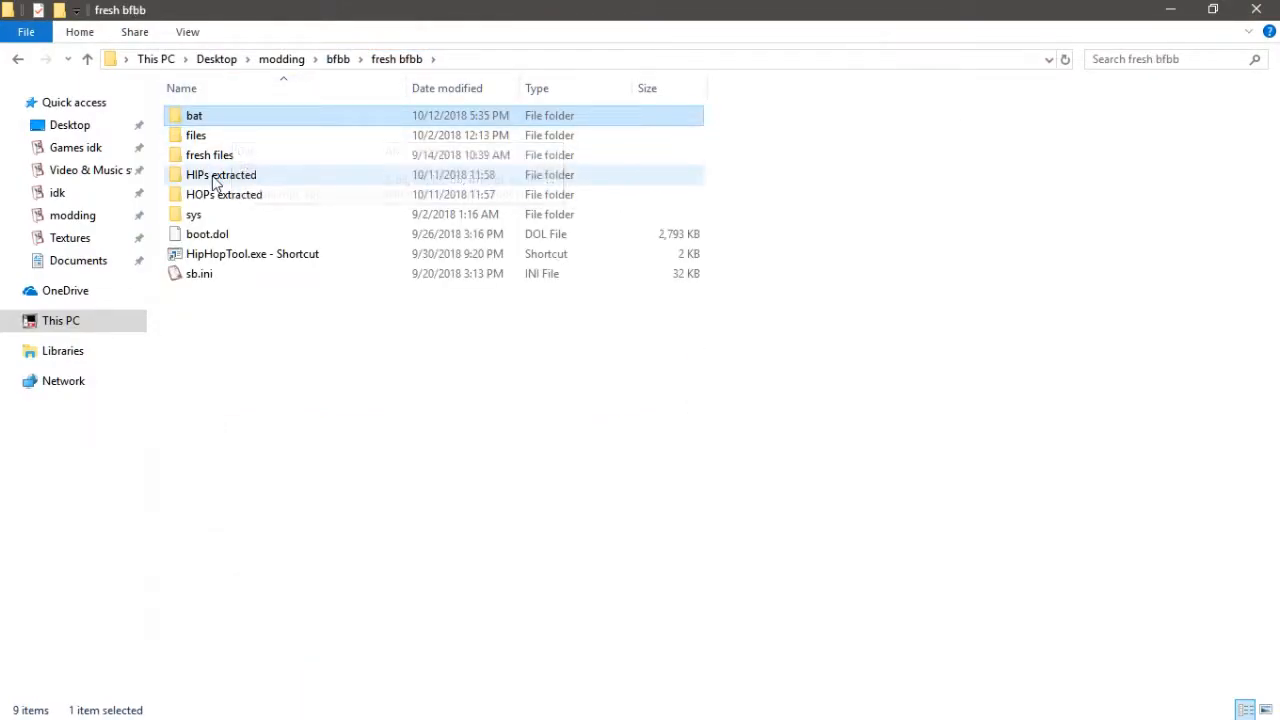
pyautogui.doubleClick(216, 175)
pyautogui.press('BackSpace')
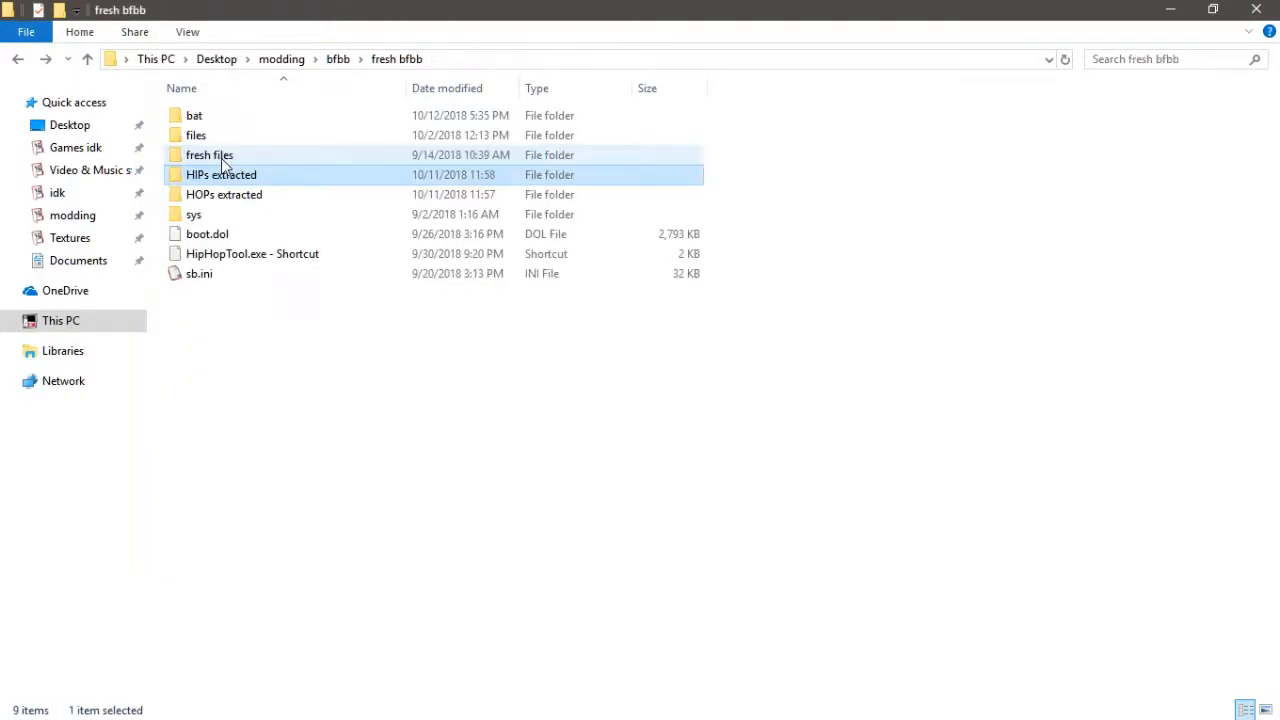
pyautogui.doubleClick(232, 197)
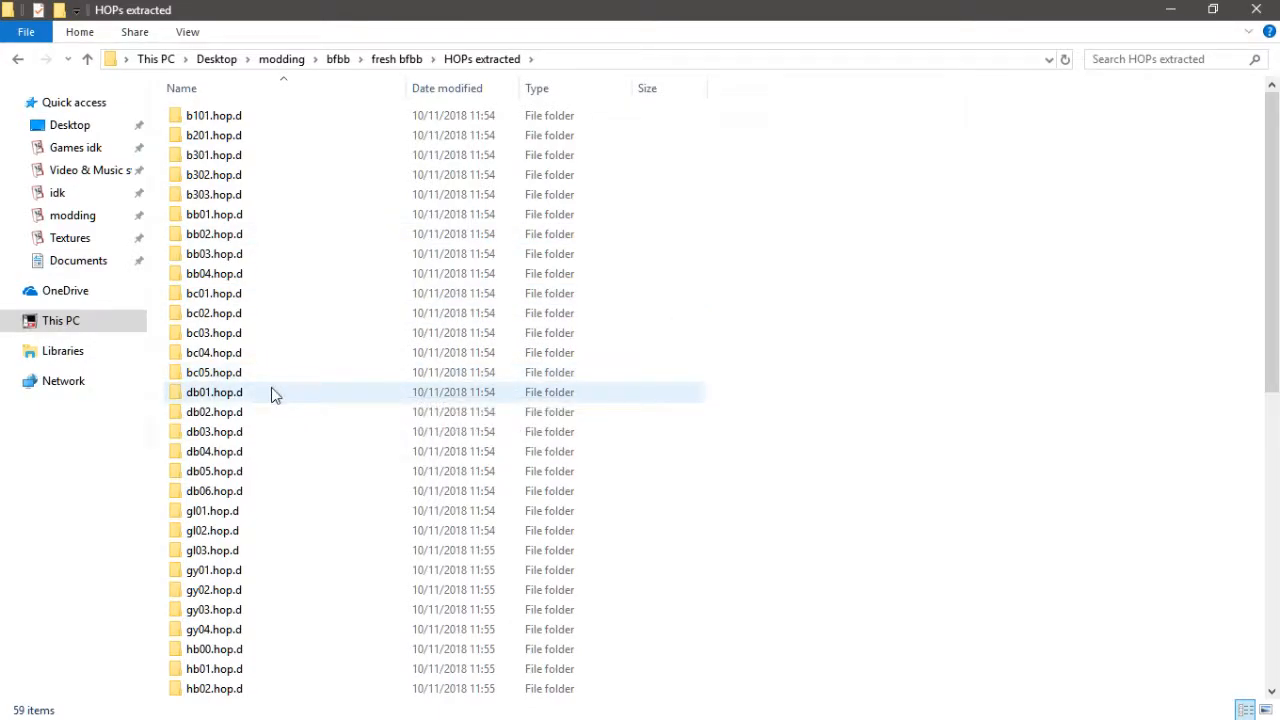
pyautogui.scroll(-5, 273, 393)
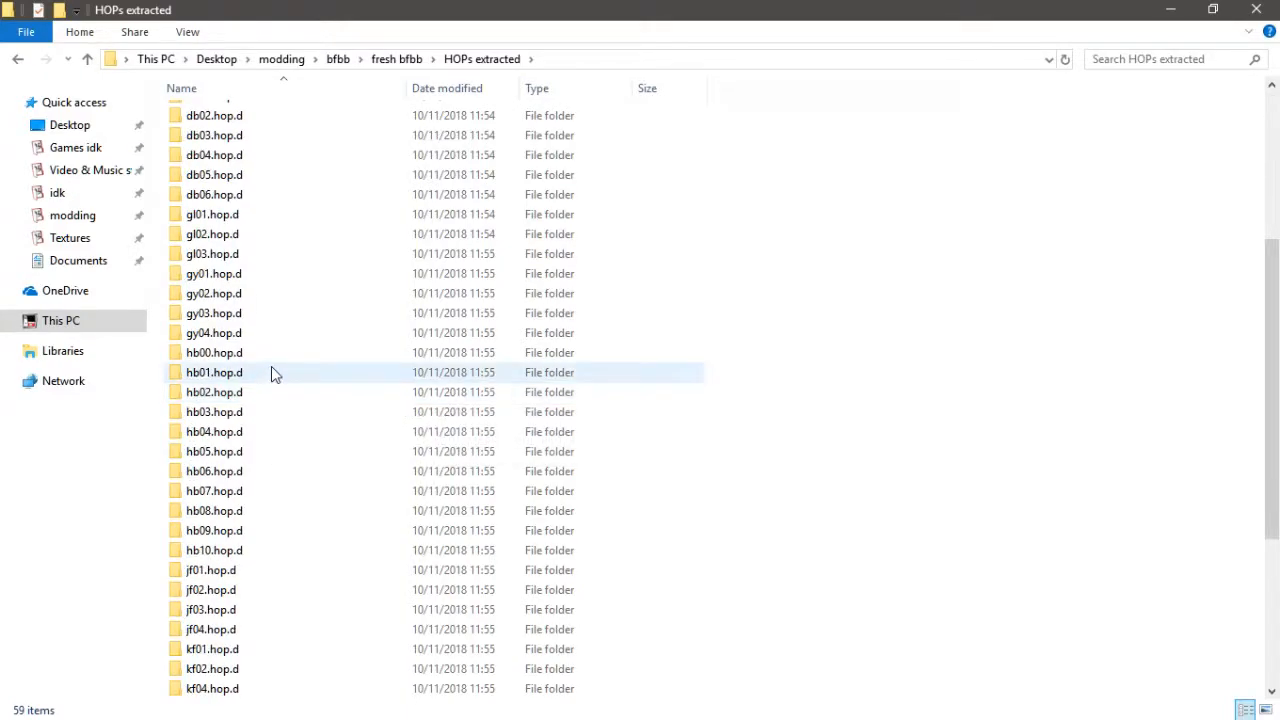
pyautogui.scroll(-1, 271, 366)
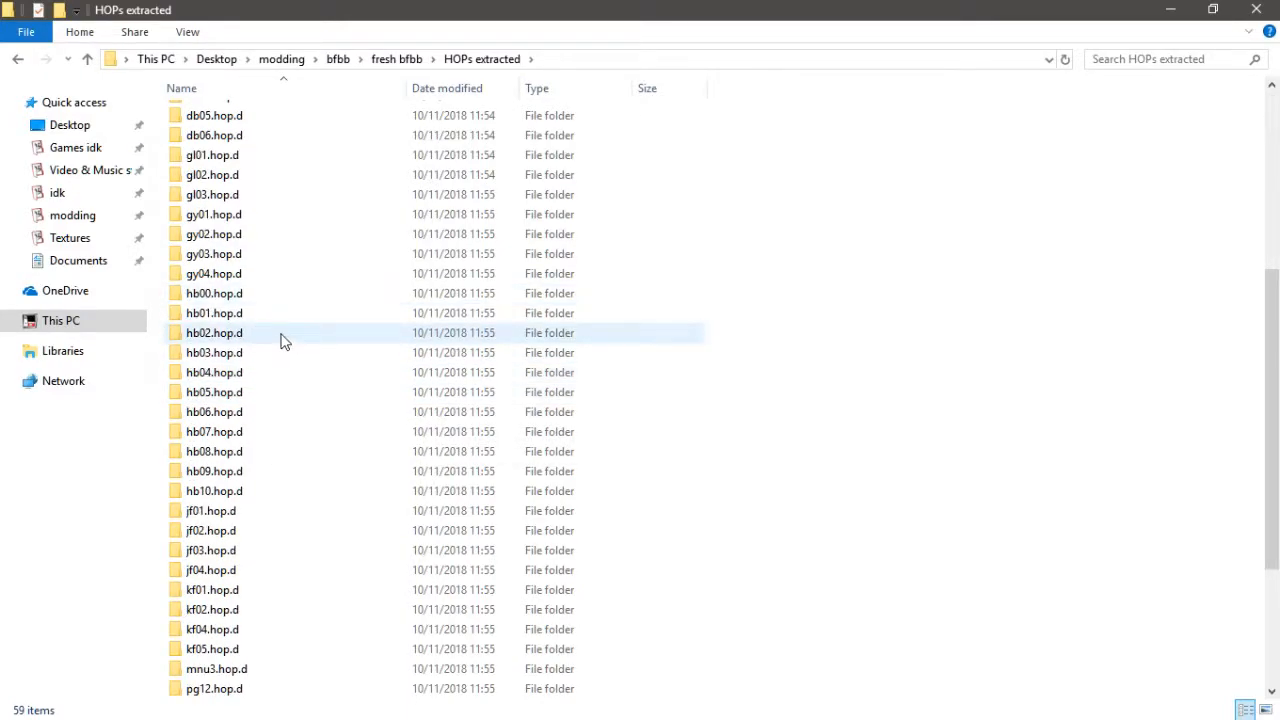
pyautogui.click(281, 341)
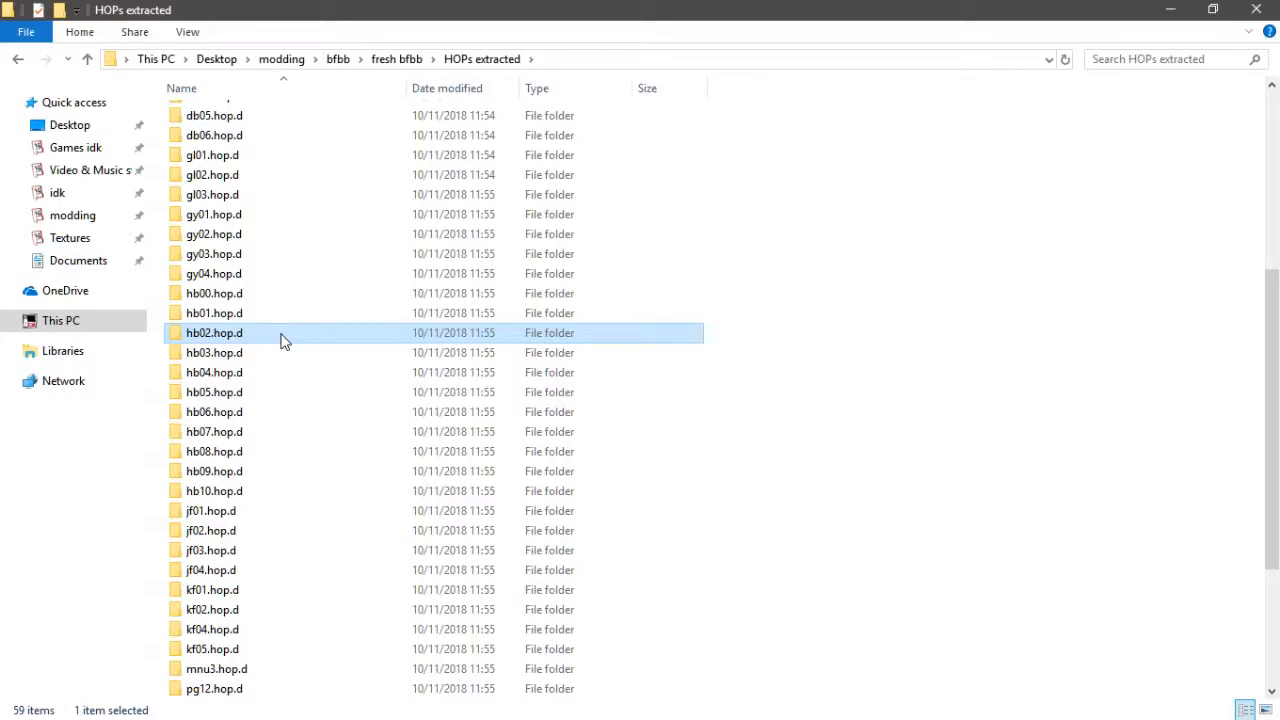
pyautogui.press('BackSpace')
pyautogui.click(237, 121)
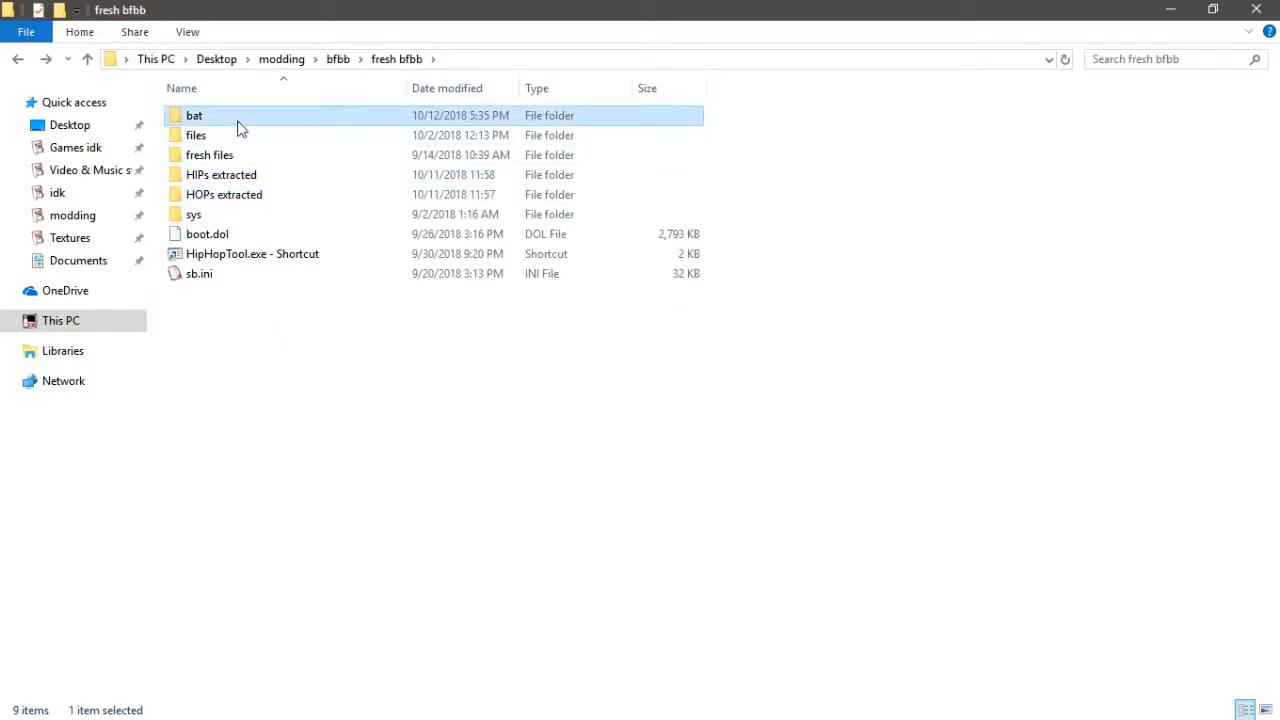
pyautogui.click(344, 59)
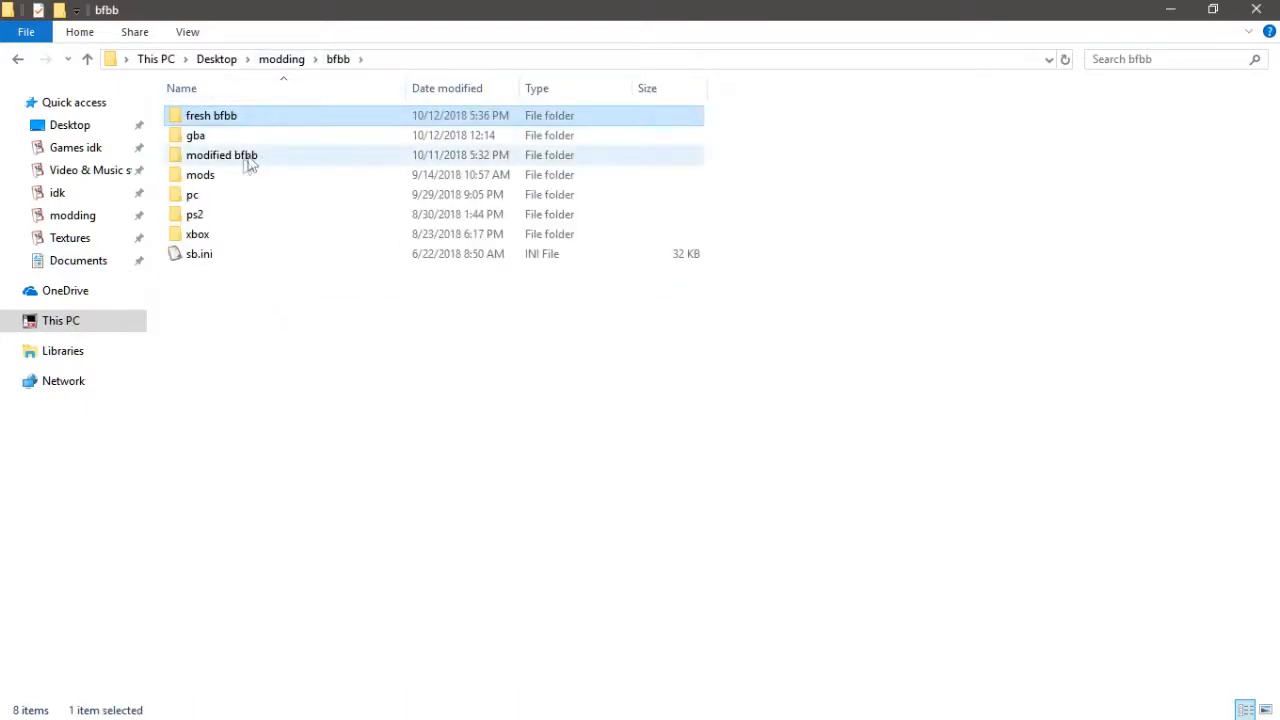
pyautogui.doubleClick(258, 154)
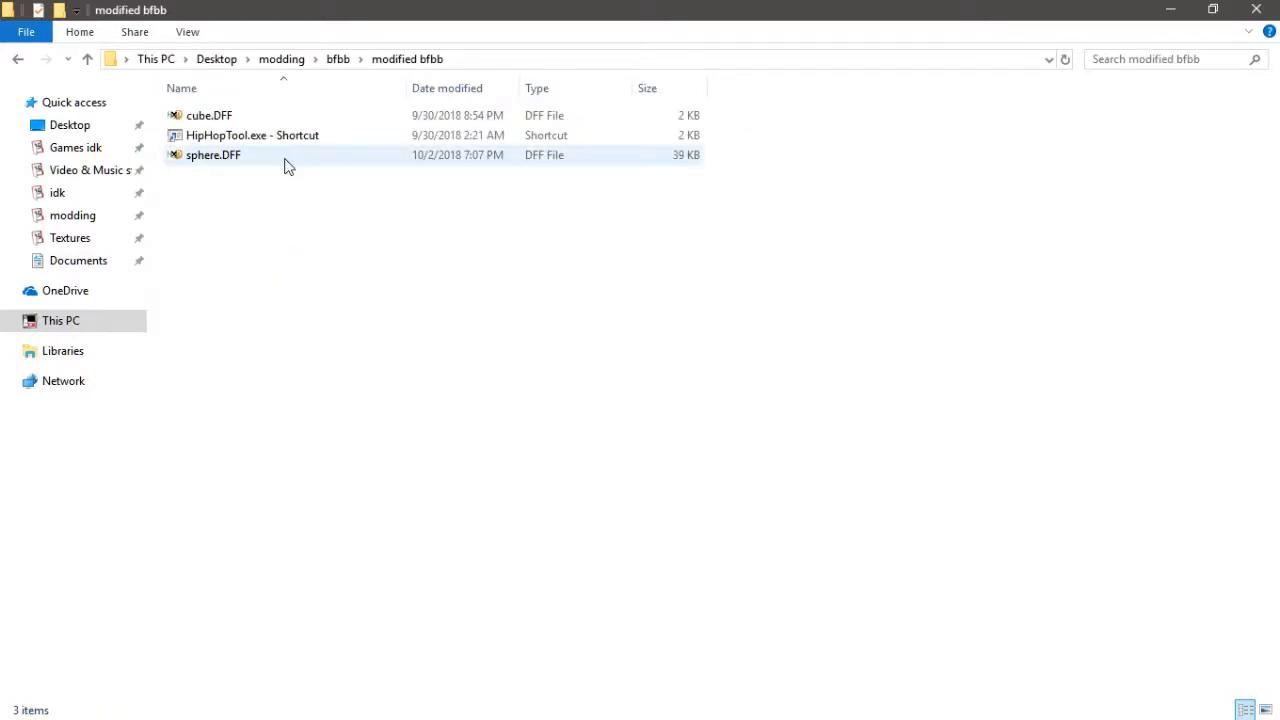
# - Paste the copied hb02.hop.d folder into the modified bfbb folder
pyautogui.hotkey('ctrl', 'v')
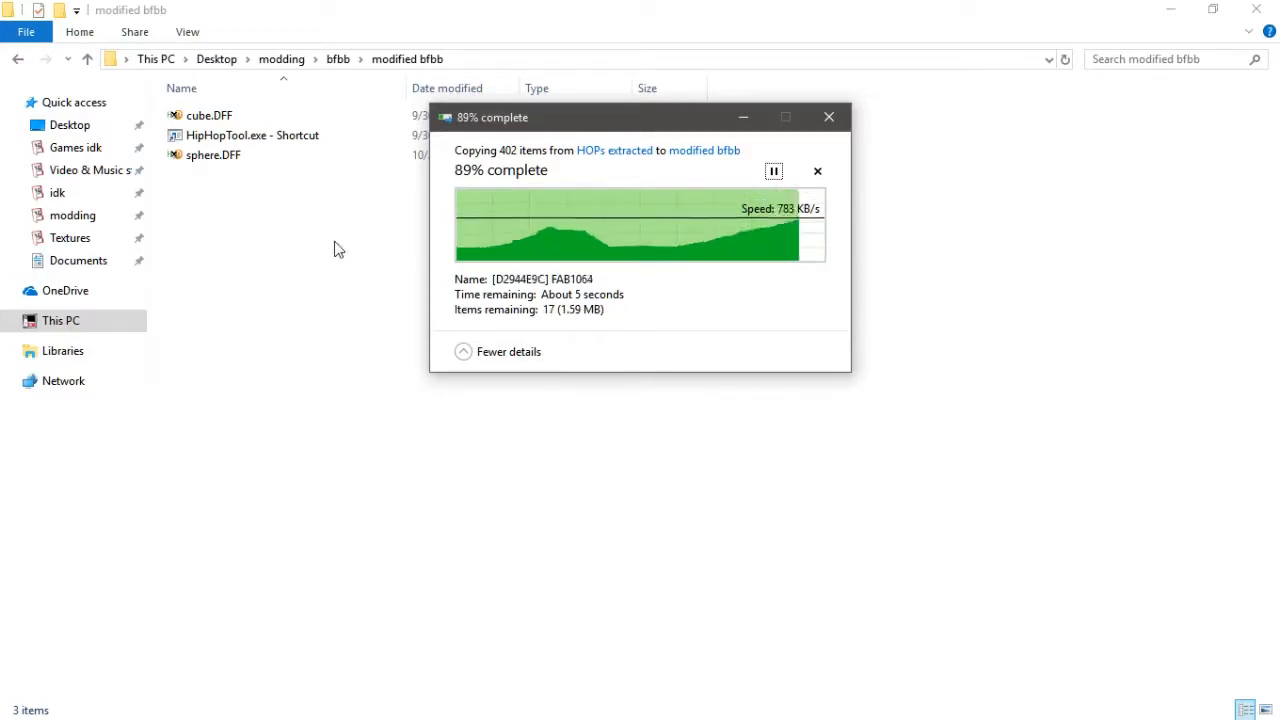
pyautogui.hotkey('alt', 'Left')
pyautogui.hotkey('alt', 'Left')
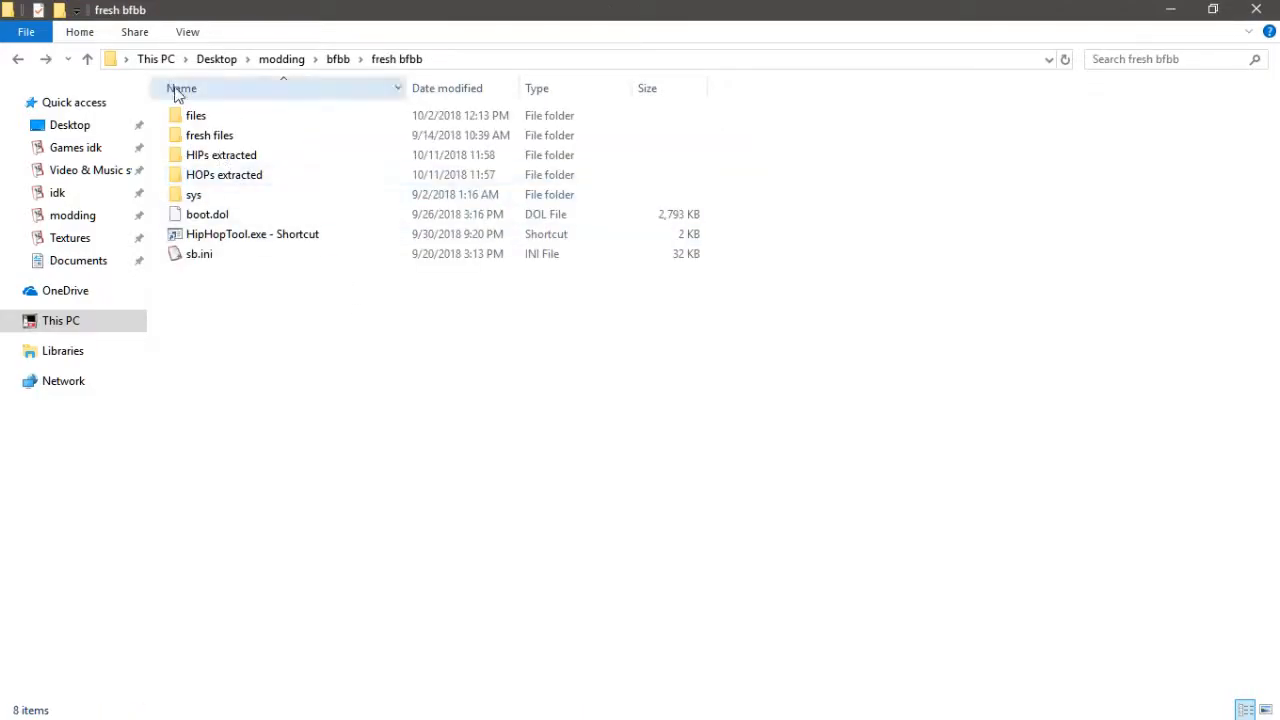
# - Browse the fresh bfbb folders and scroll through the list of extracted HOP folders
pyautogui.doubleClick(215, 120)
pyautogui.hotkey('alt', 'Left')
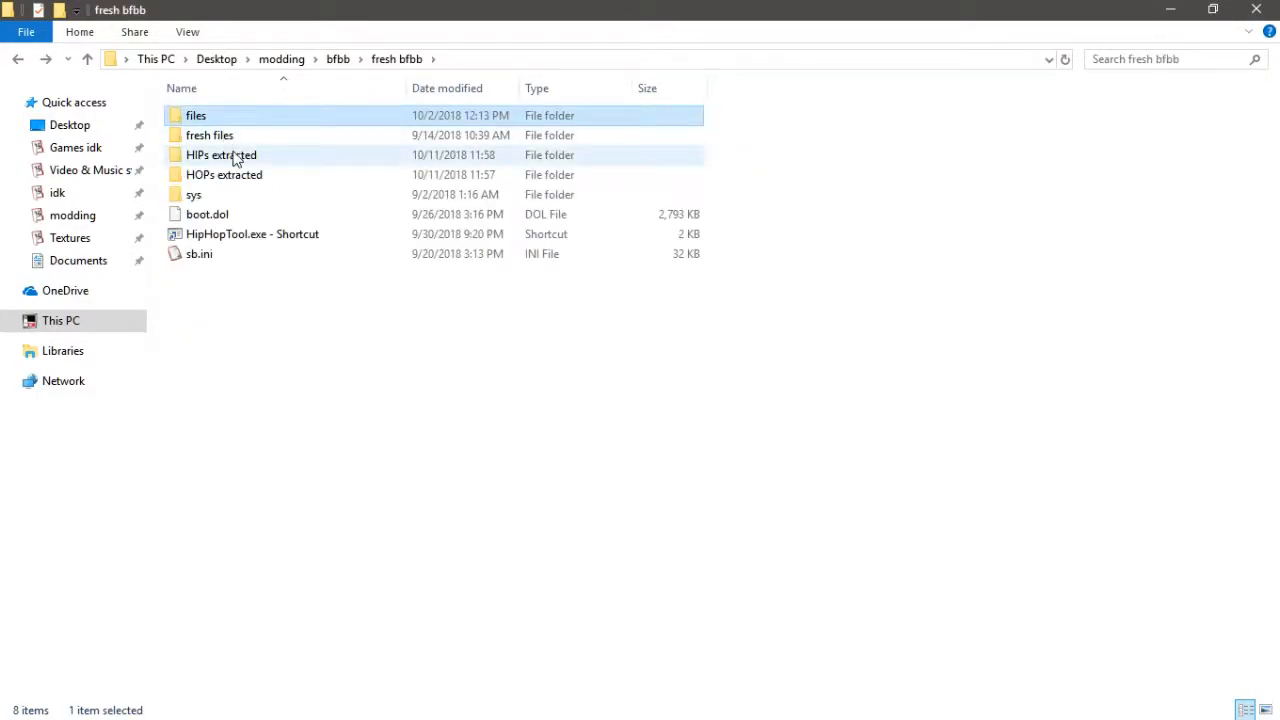
pyautogui.doubleClick(240, 160)
pyautogui.hotkey('alt', 'Left')
pyautogui.click(243, 180)
pyautogui.doubleClick(243, 180)
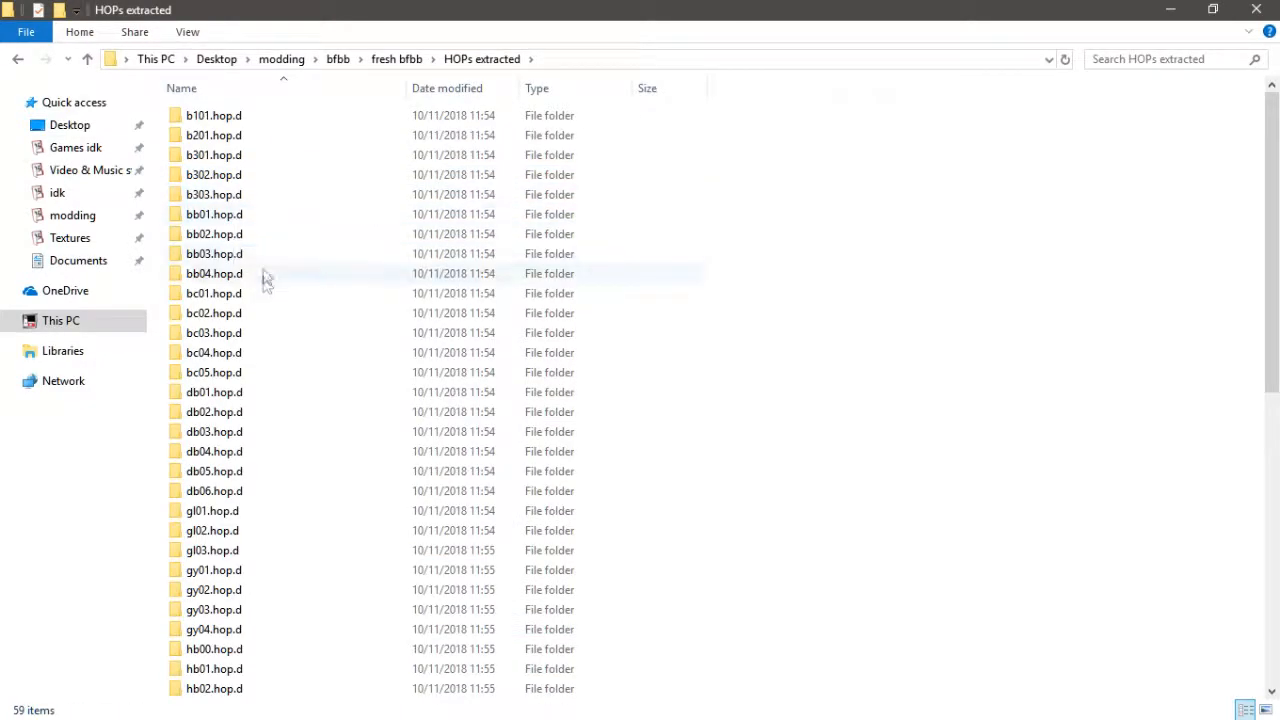
pyautogui.scroll(-10, 260, 290)
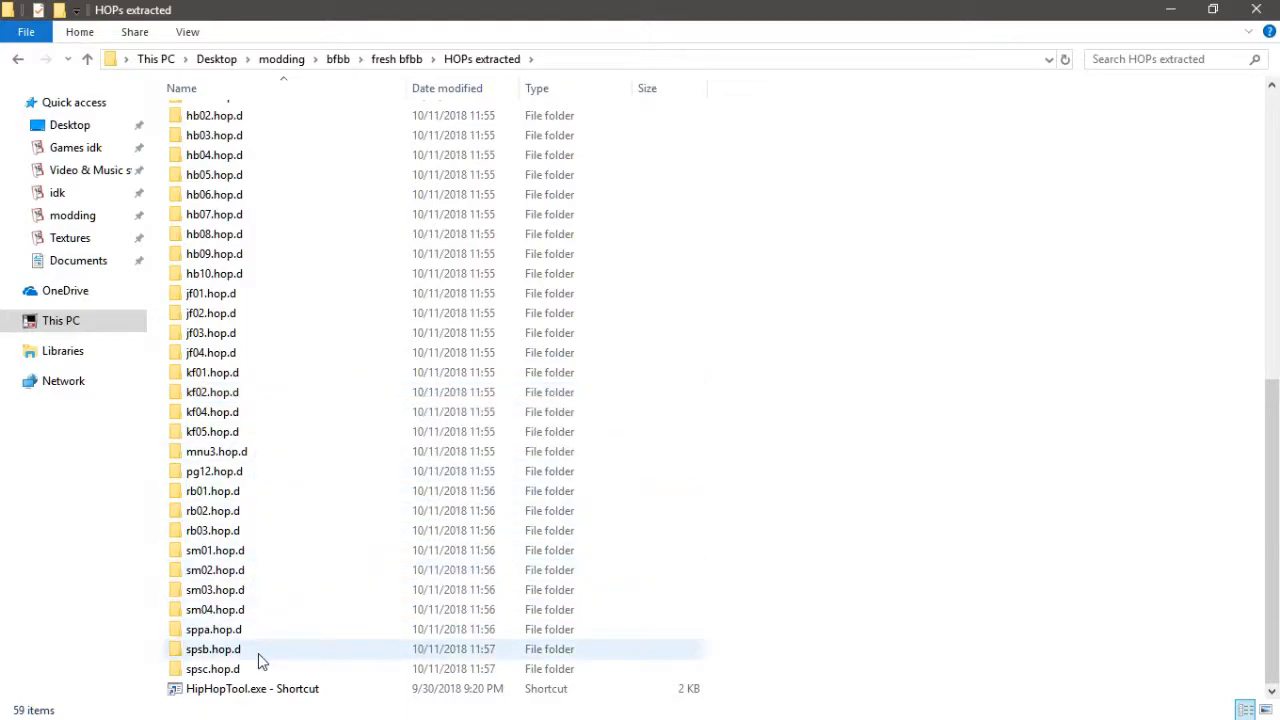
pyautogui.scroll(1, 240, 264)
pyautogui.scroll(3, 240, 250)
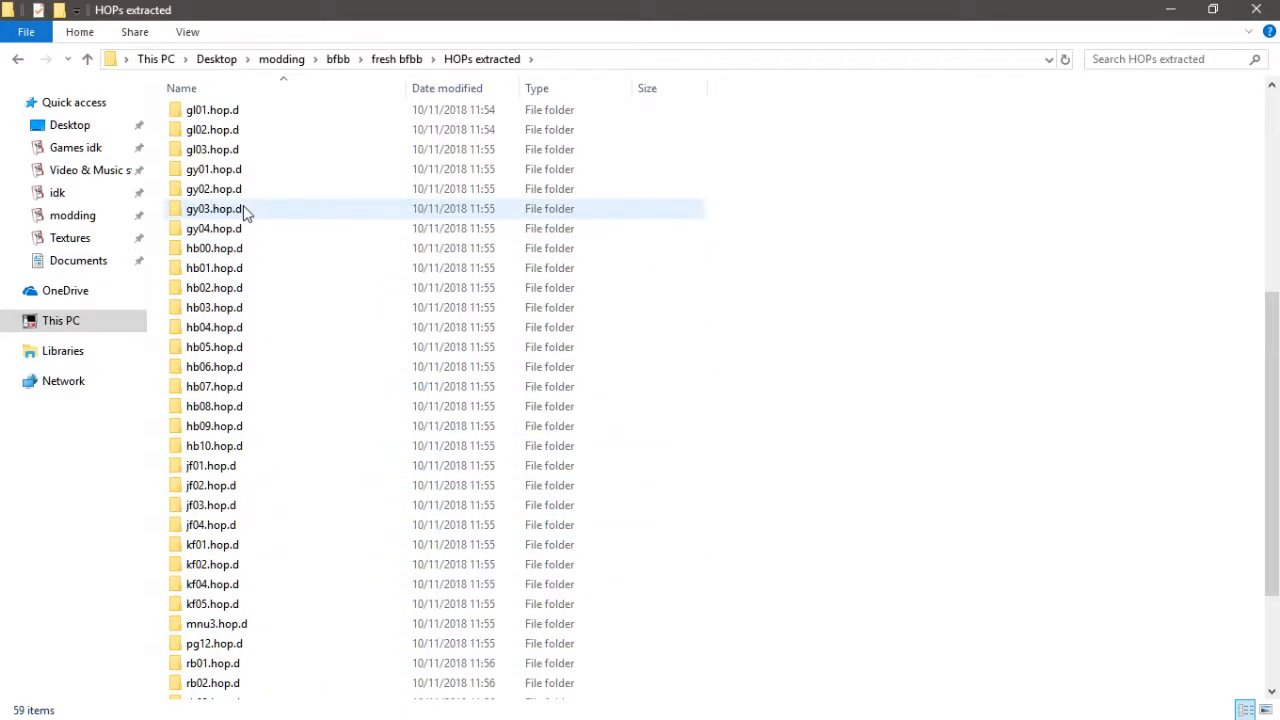
pyautogui.scroll(2, 250, 200)
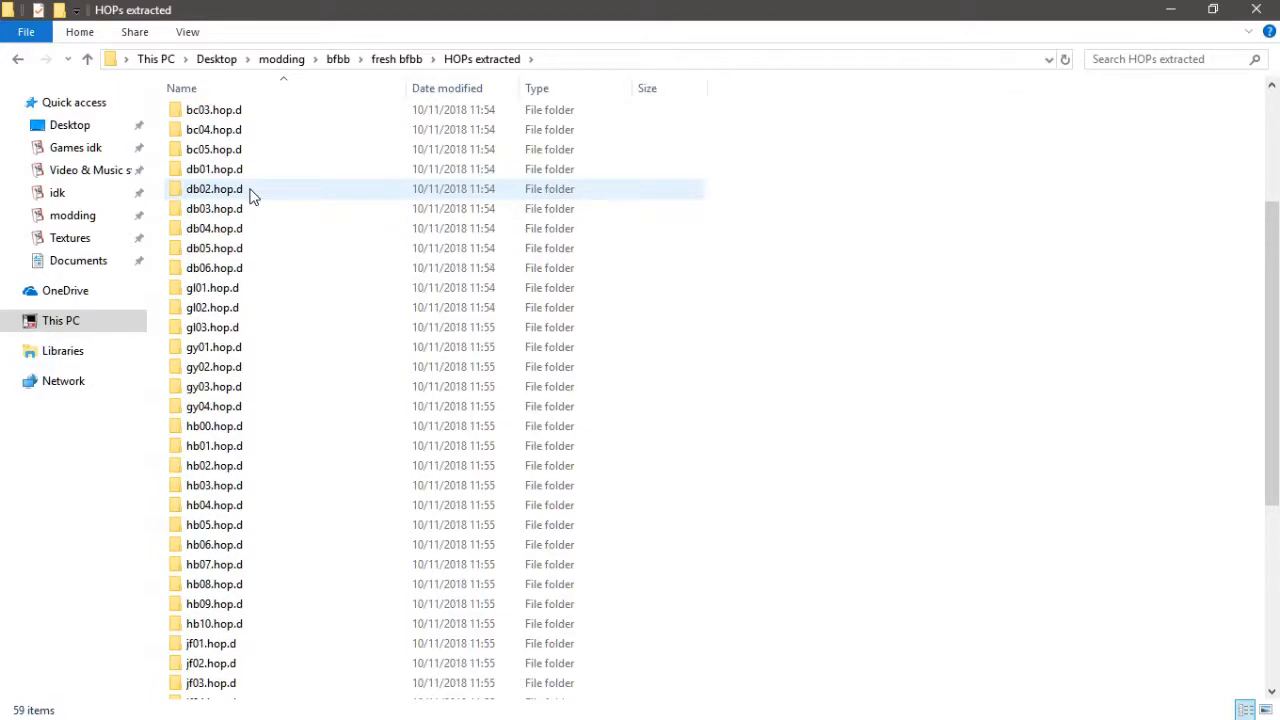
pyautogui.scroll(2, 252, 211)
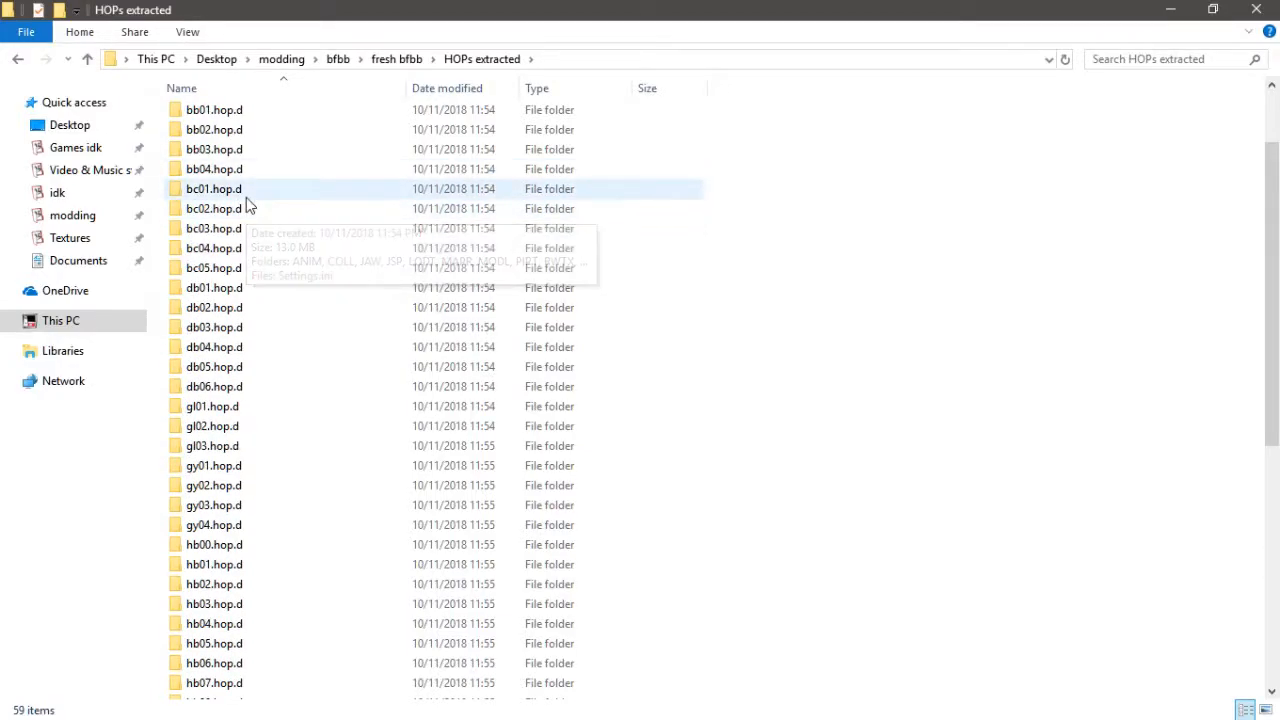
pyautogui.scroll(1, 257, 177)
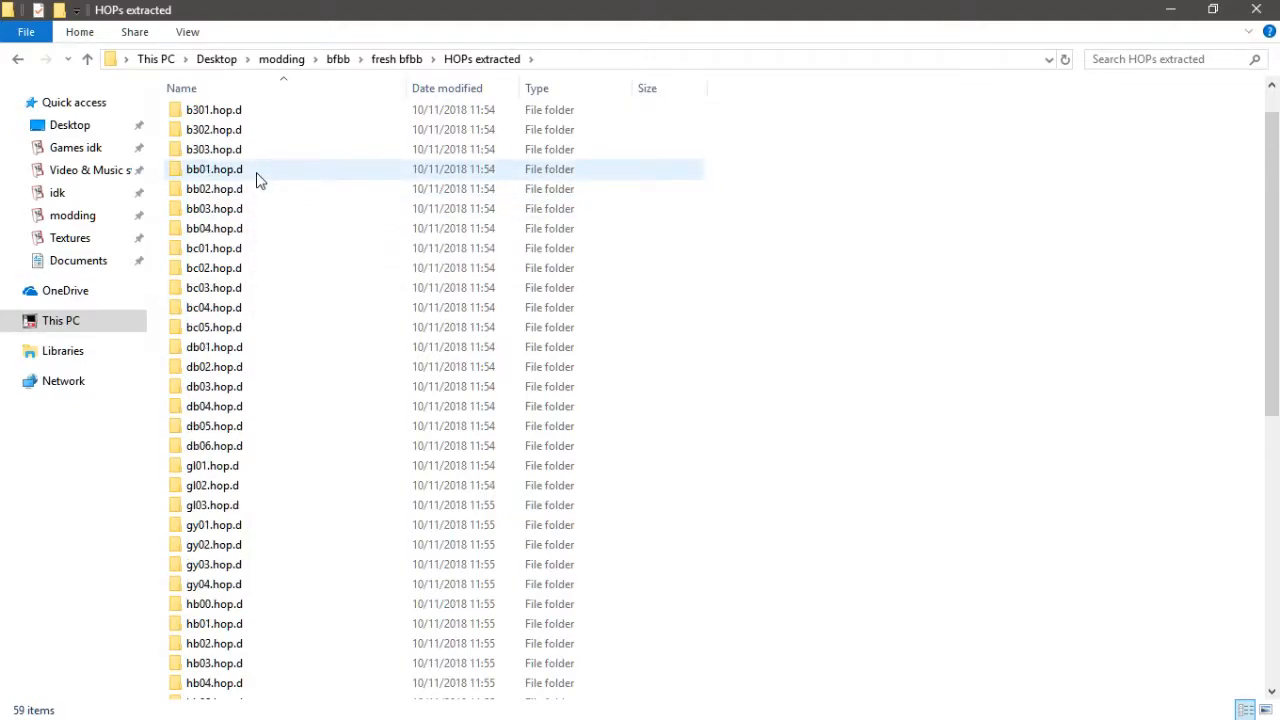
# - Copy the bb01.hop.d folder from HOPs extracted and paste it into the modified bfbb folder
pyautogui.click(260, 170)
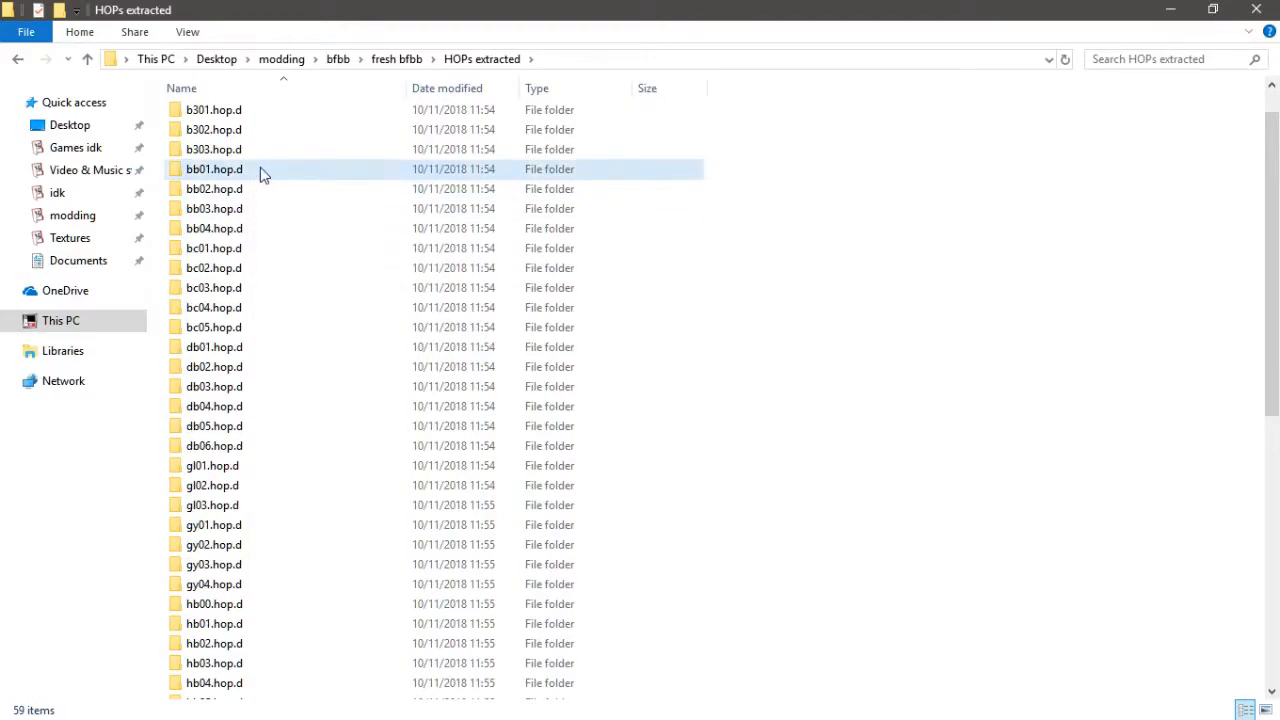
pyautogui.doubleClick(260, 170)
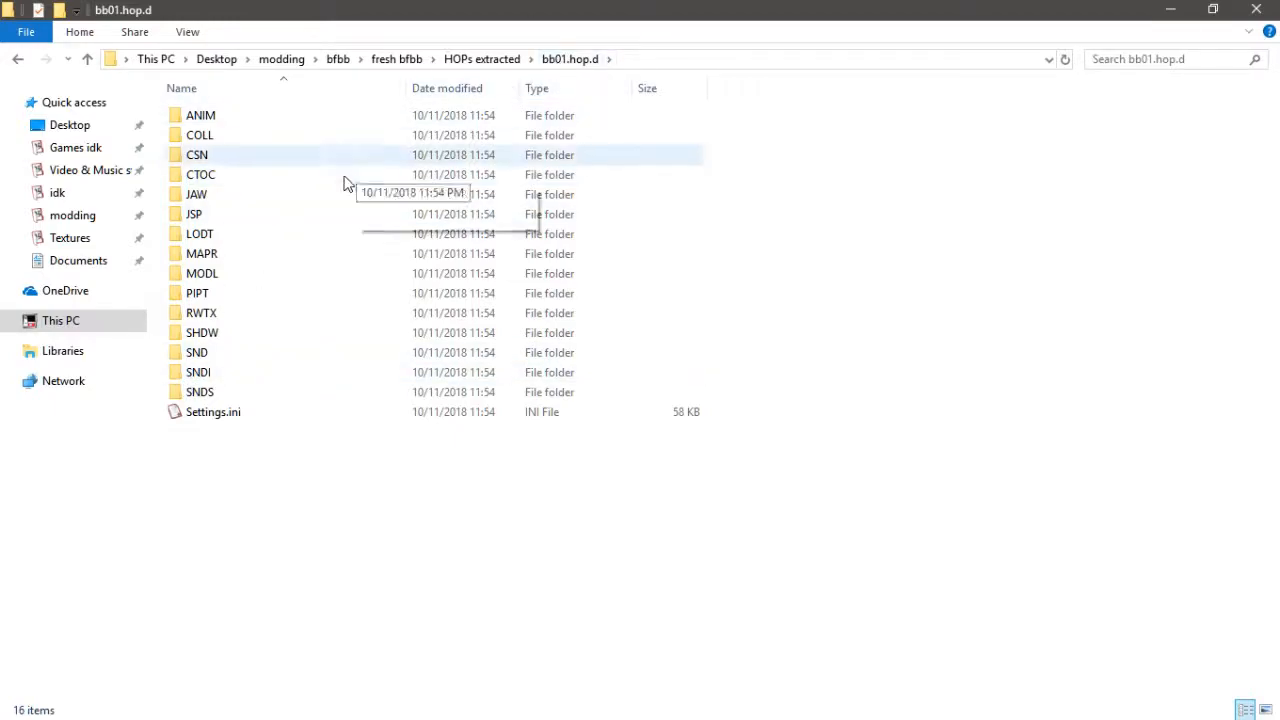
pyautogui.press('BackSpace')
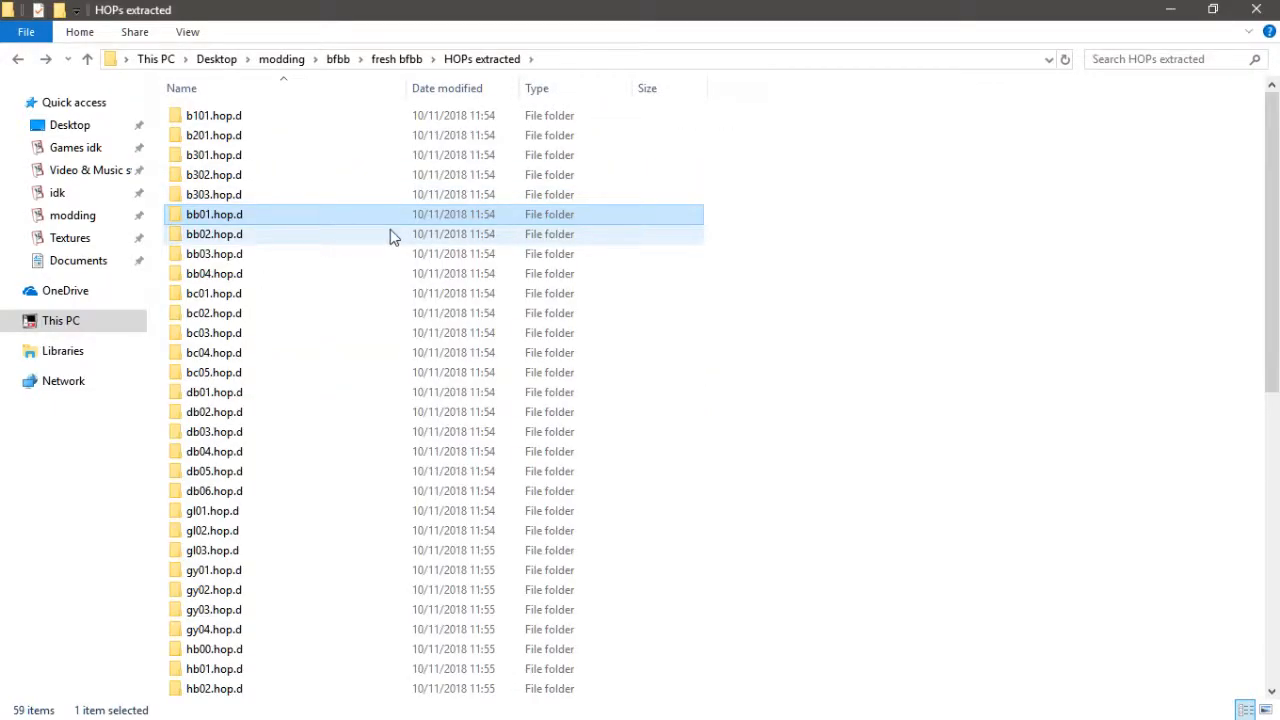
pyautogui.click(338, 62)
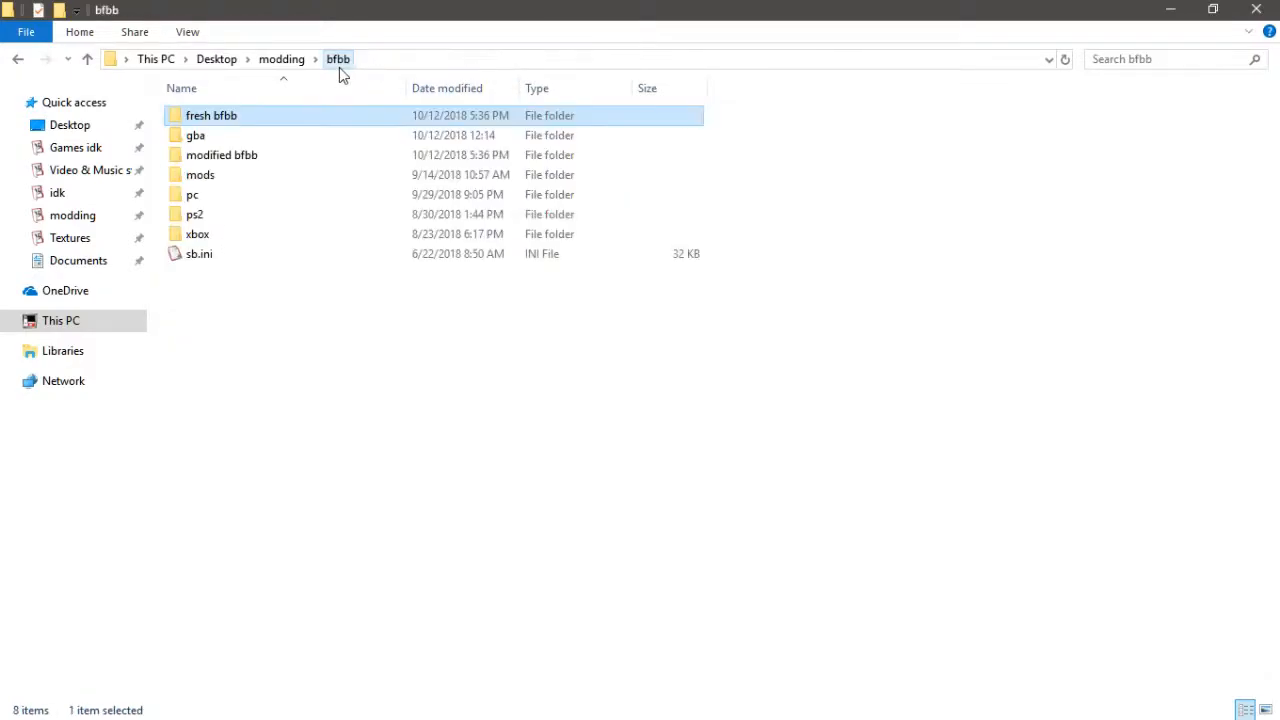
pyautogui.doubleClick(243, 155)
pyautogui.hotkey('ctrl', 'v')
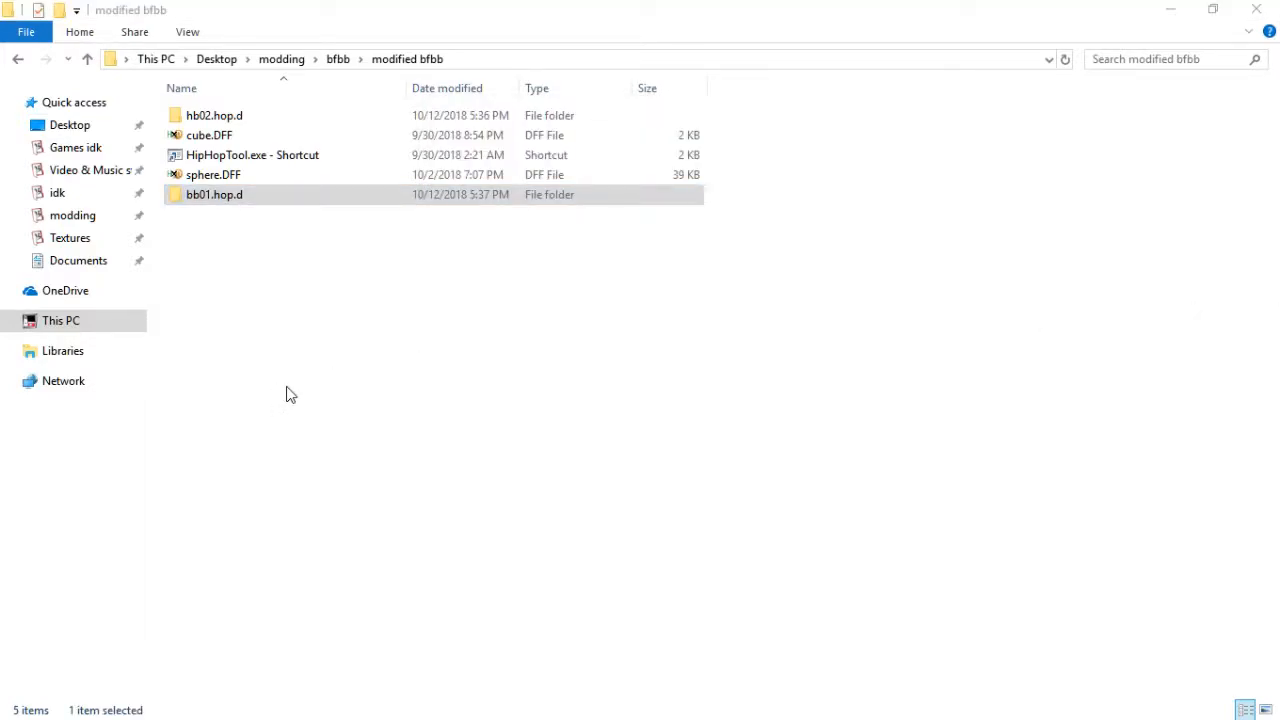
# - Open the Settings.ini files of both hb02.hop.d and bb01.hop.d in the modified bfbb folder
pyautogui.click(240, 118)
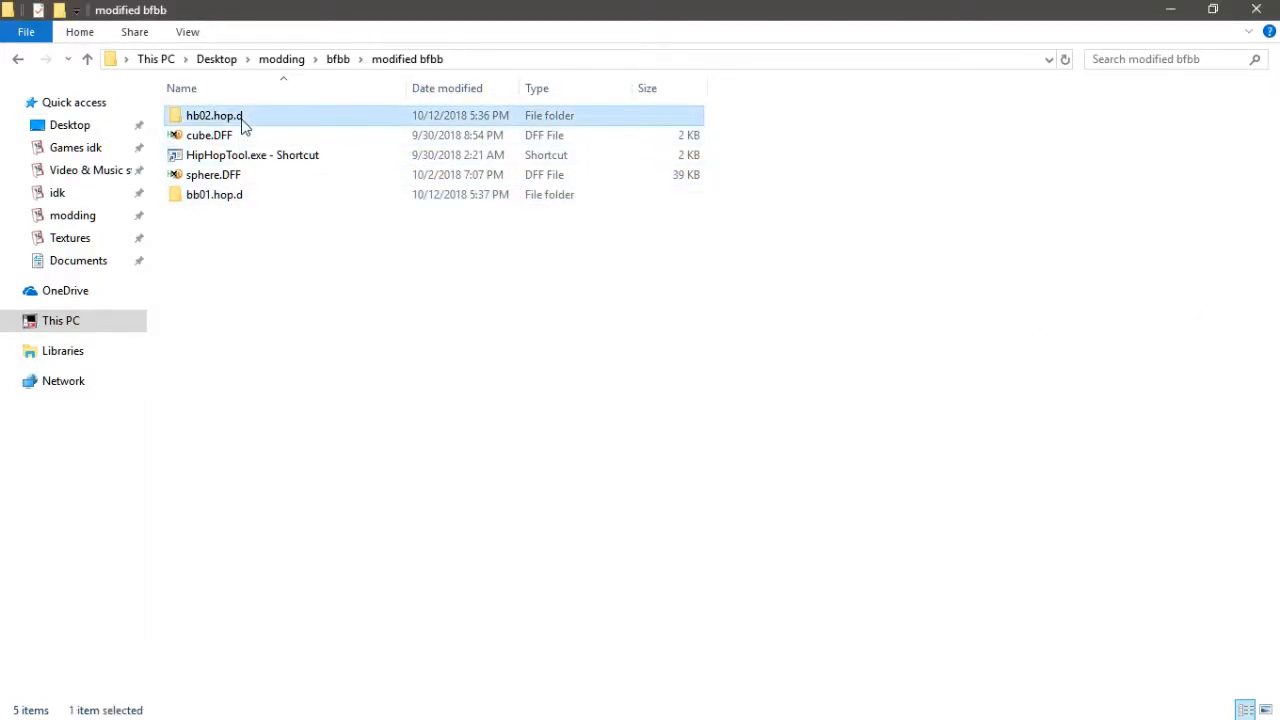
pyautogui.doubleClick(240, 118)
pyautogui.doubleClick(299, 370)
pyautogui.hotkey('alt', 'Tab')
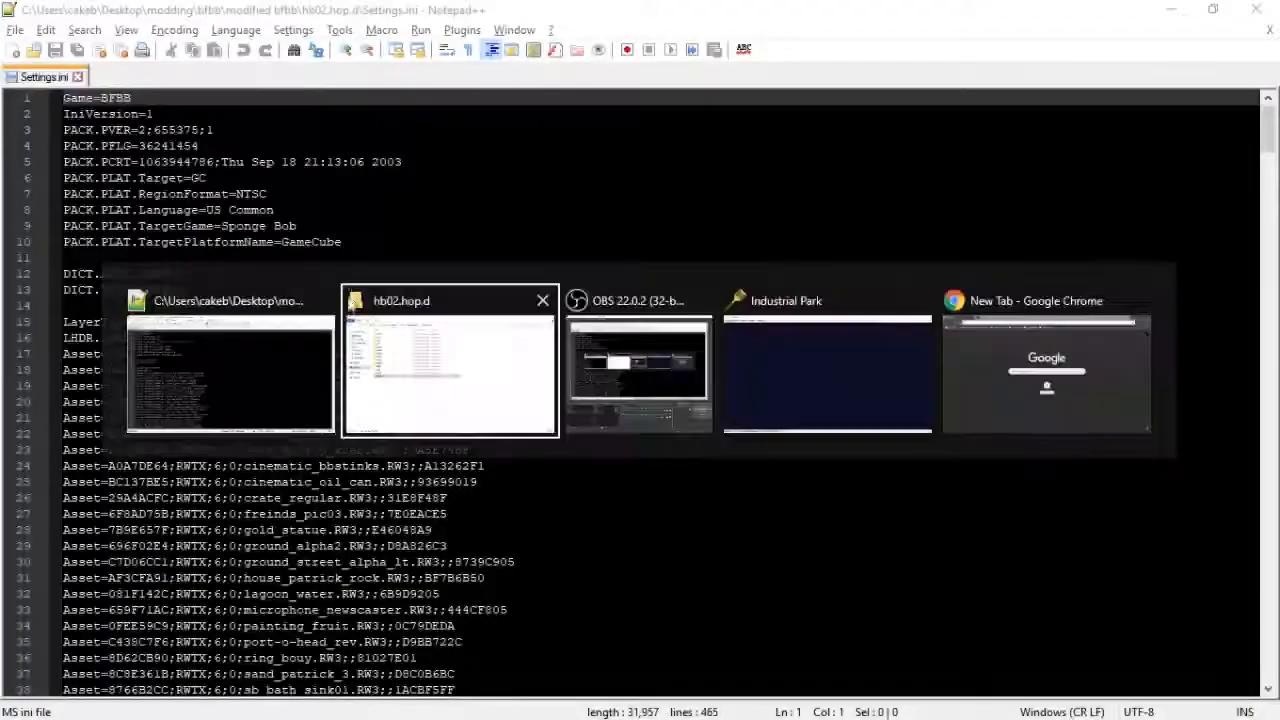
pyautogui.hotkey('alt', 'Up')
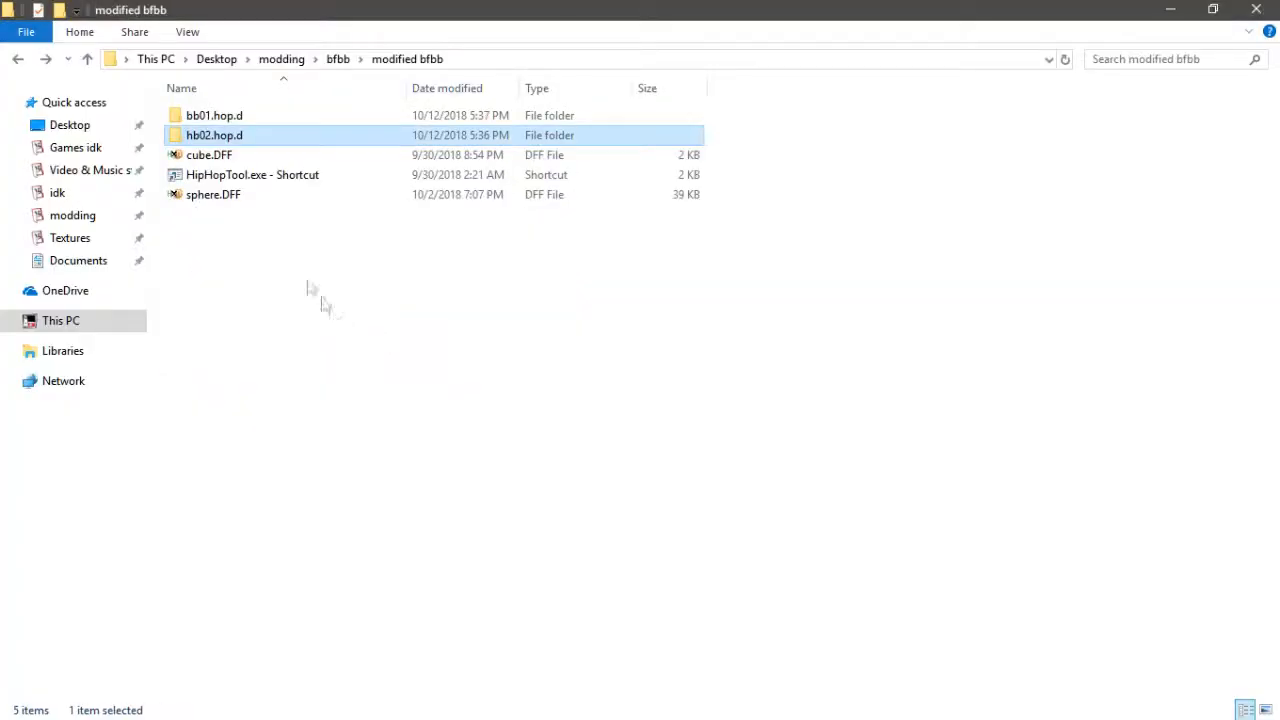
pyautogui.doubleClick(280, 118)
pyautogui.doubleClick(260, 411)
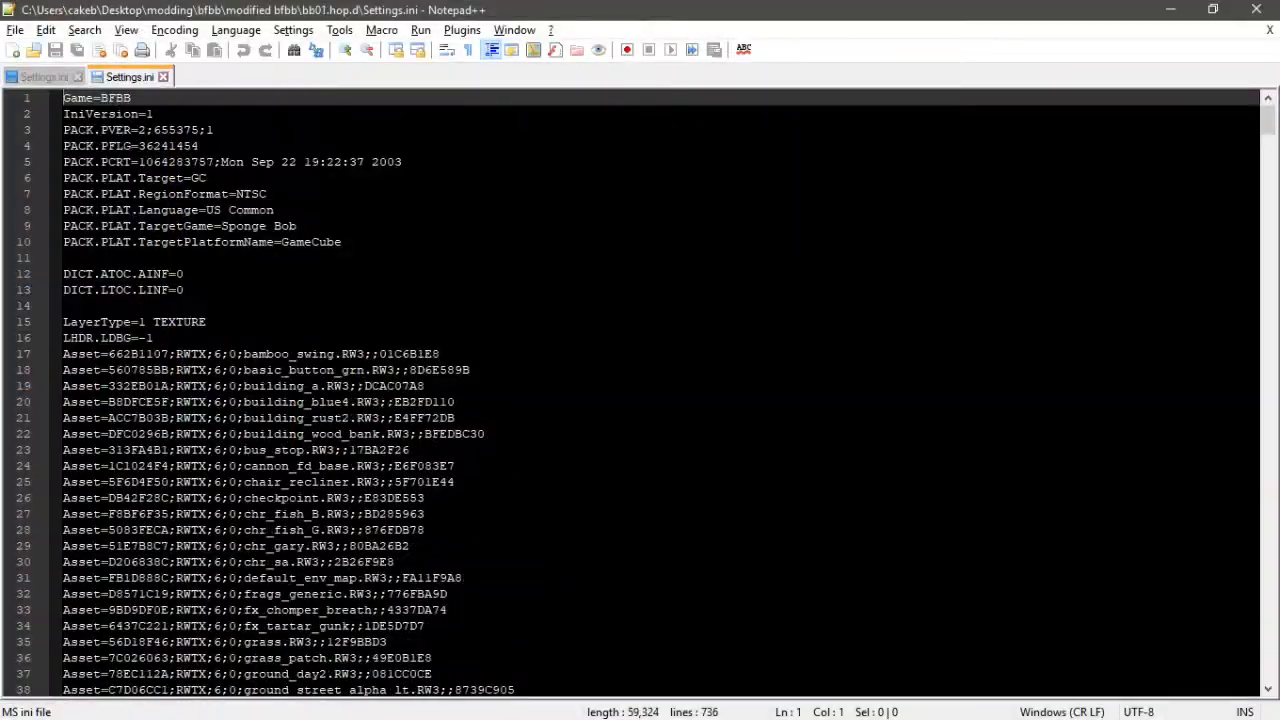
# - Copy bb01.hop.d's ANIM, MODL and RWTX folders into hb02.hop.d, skipping files with the same names
pyautogui.hotkey('alt', 'Tab')
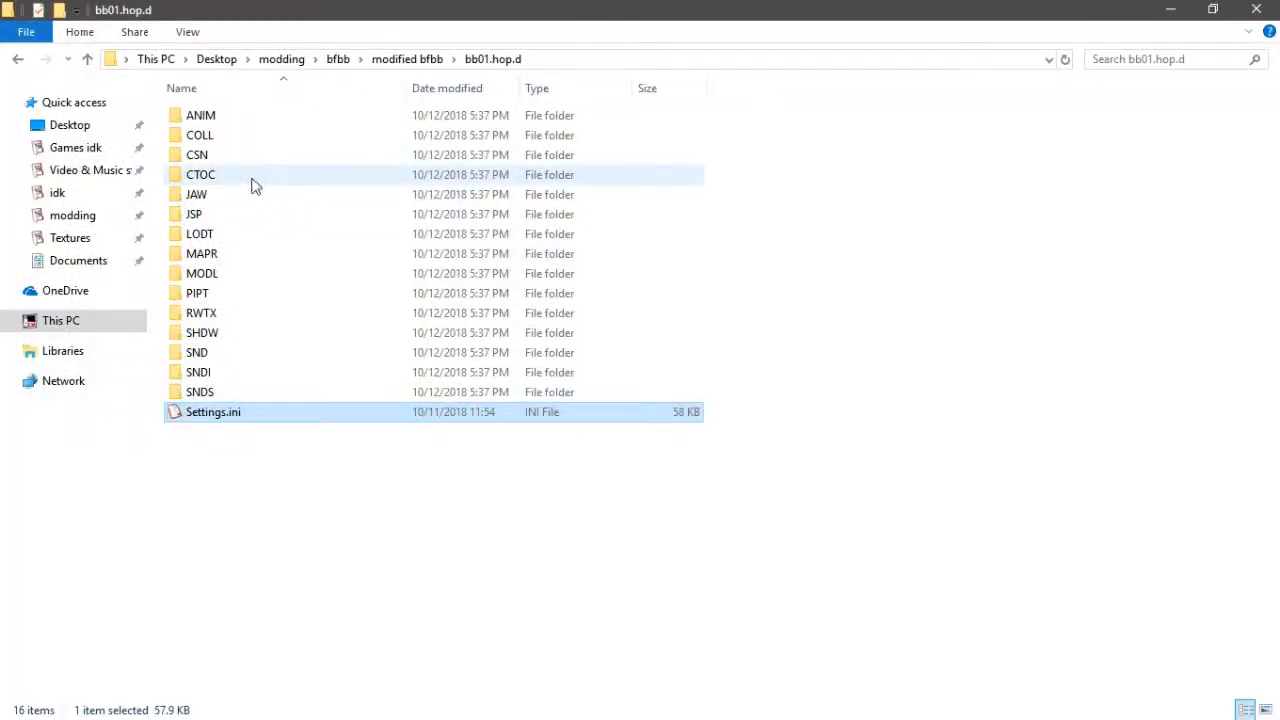
pyautogui.click(303, 126)
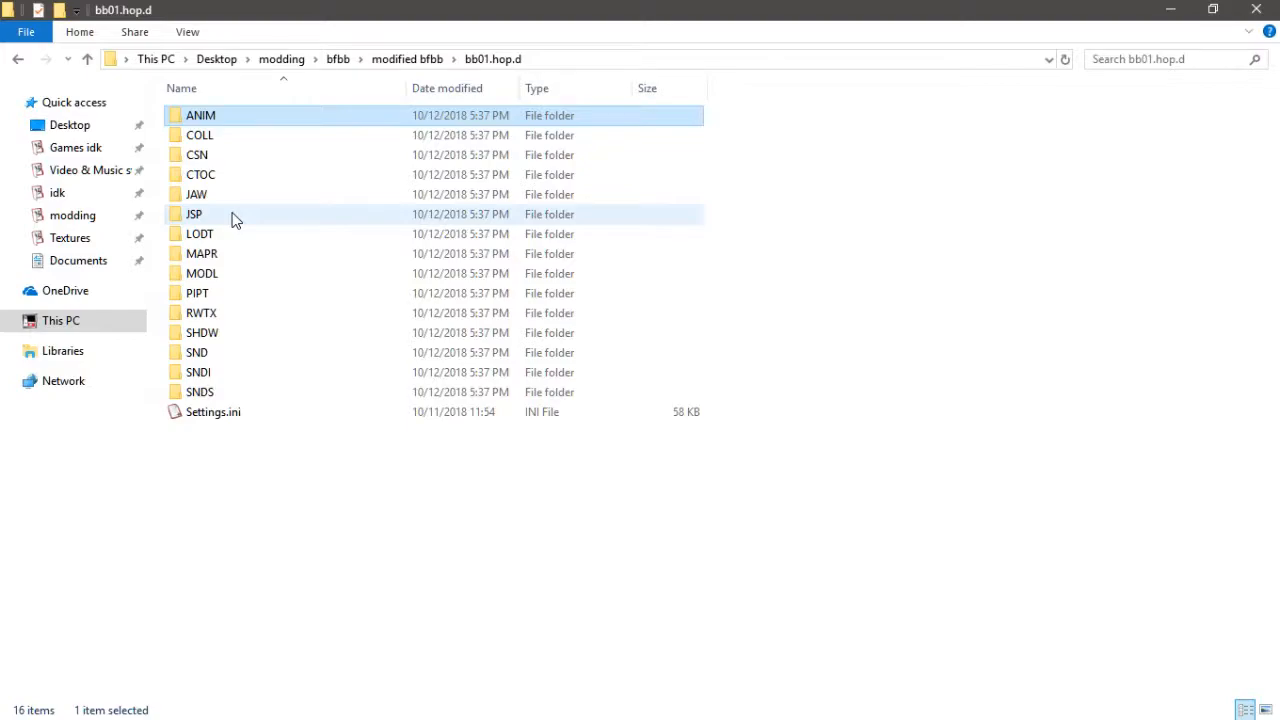
pyautogui.keyDown('ctrl'); pyautogui.click(243, 273); pyautogui.keyUp('ctrl')
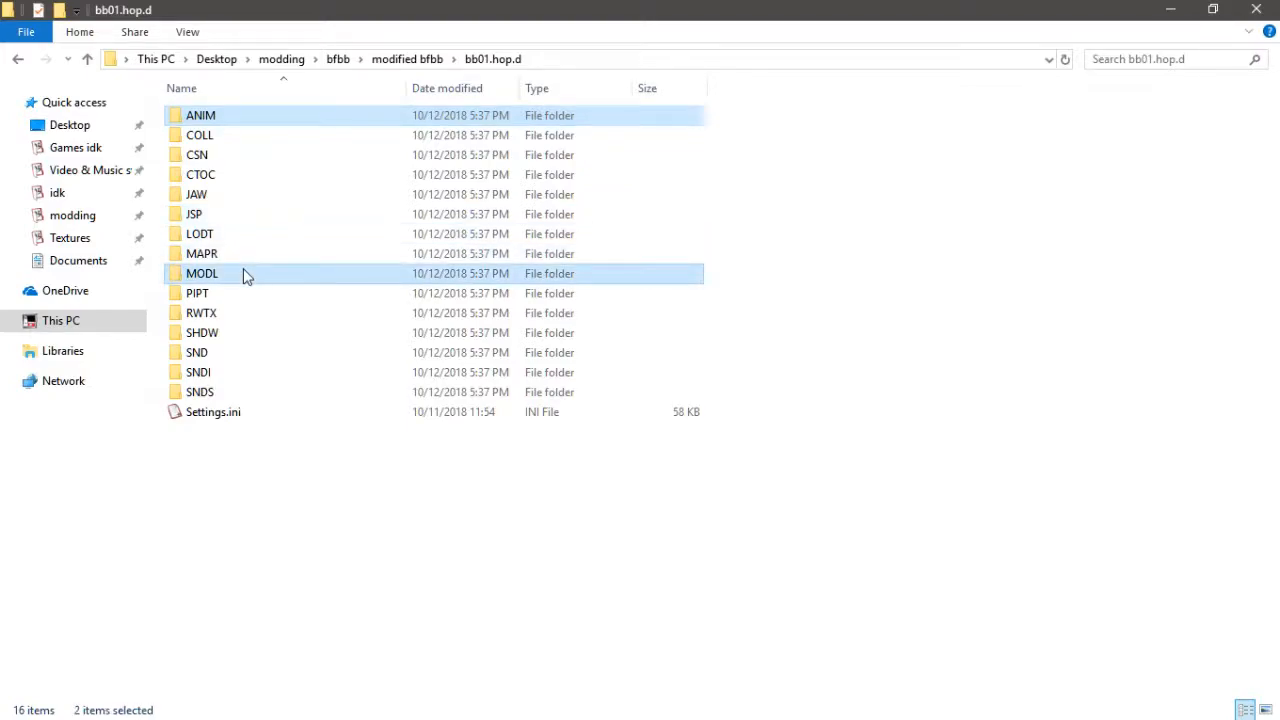
pyautogui.keyDown('ctrl'); pyautogui.click(244, 314); pyautogui.keyUp('ctrl')
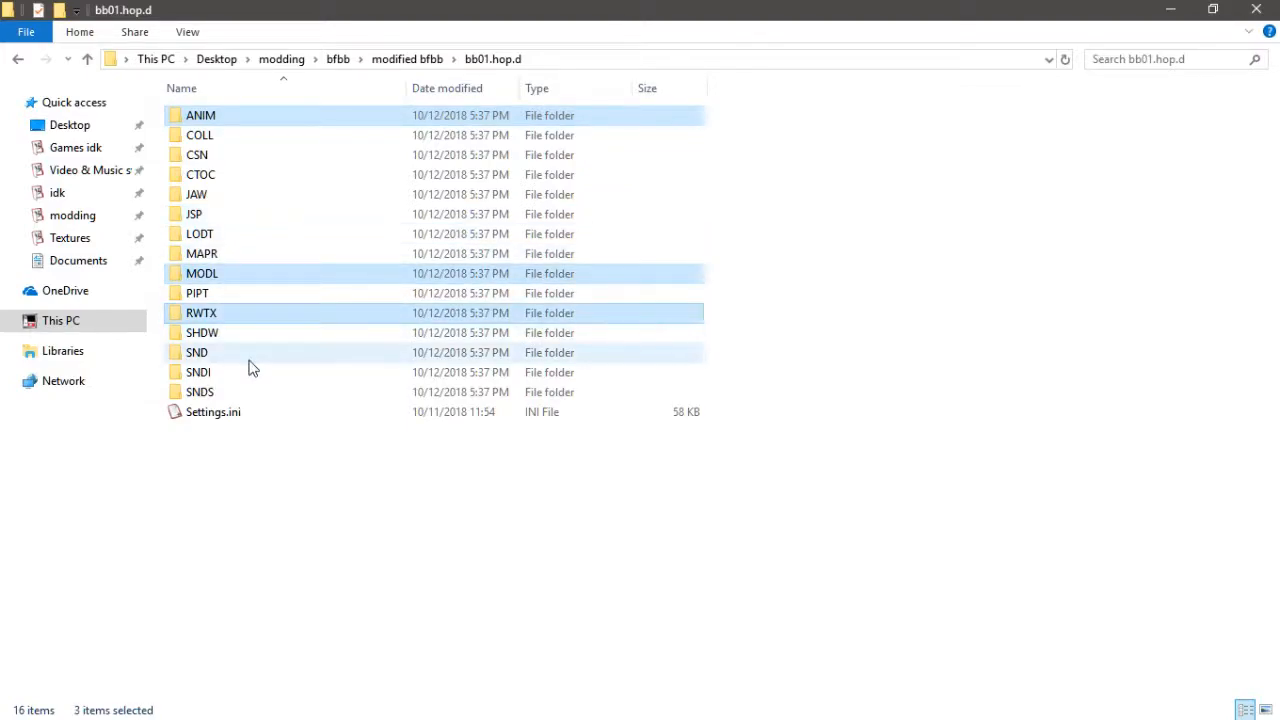
pyautogui.click(406, 59)
pyautogui.doubleClick(225, 136)
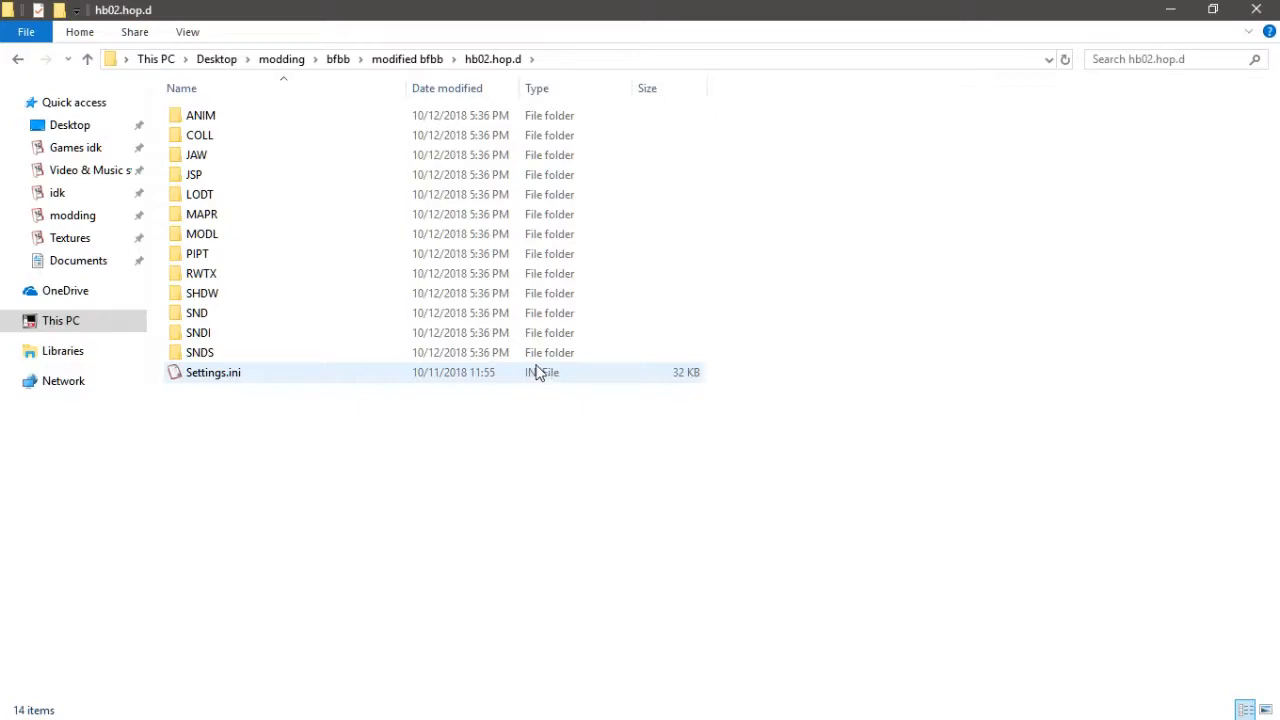
pyautogui.hotkey('ctrl', 'v')
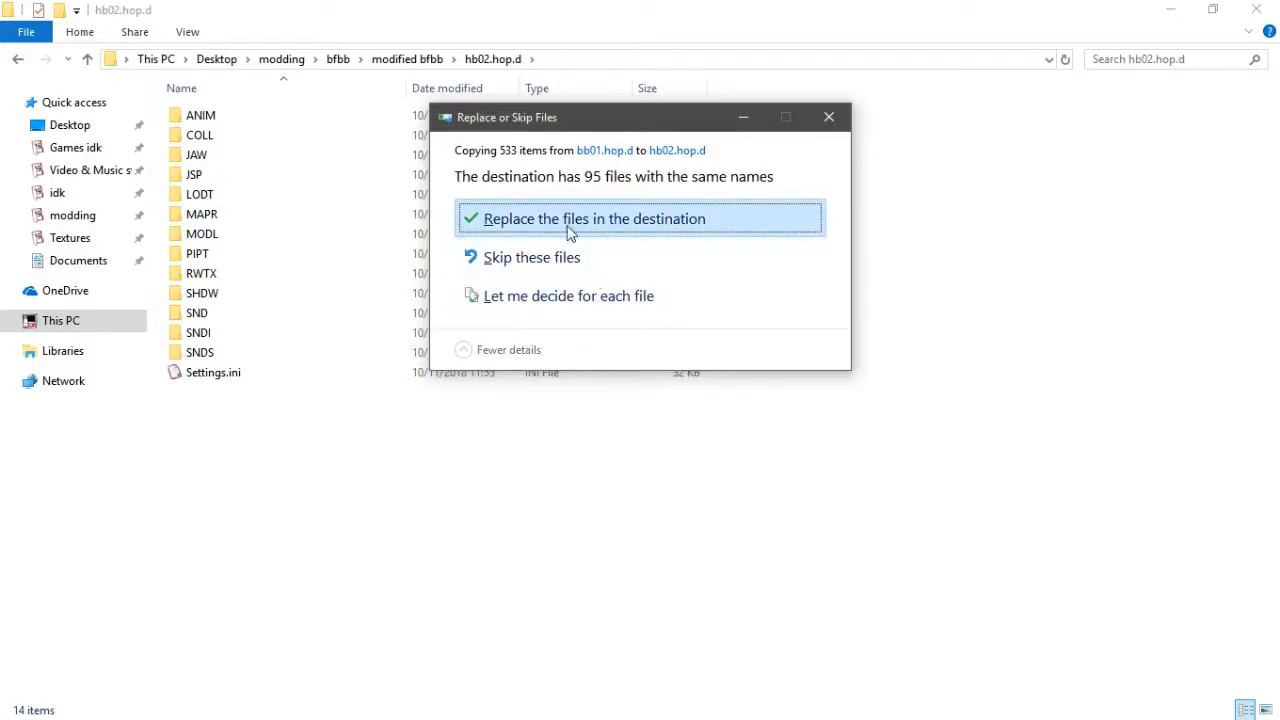
pyautogui.click(562, 258)
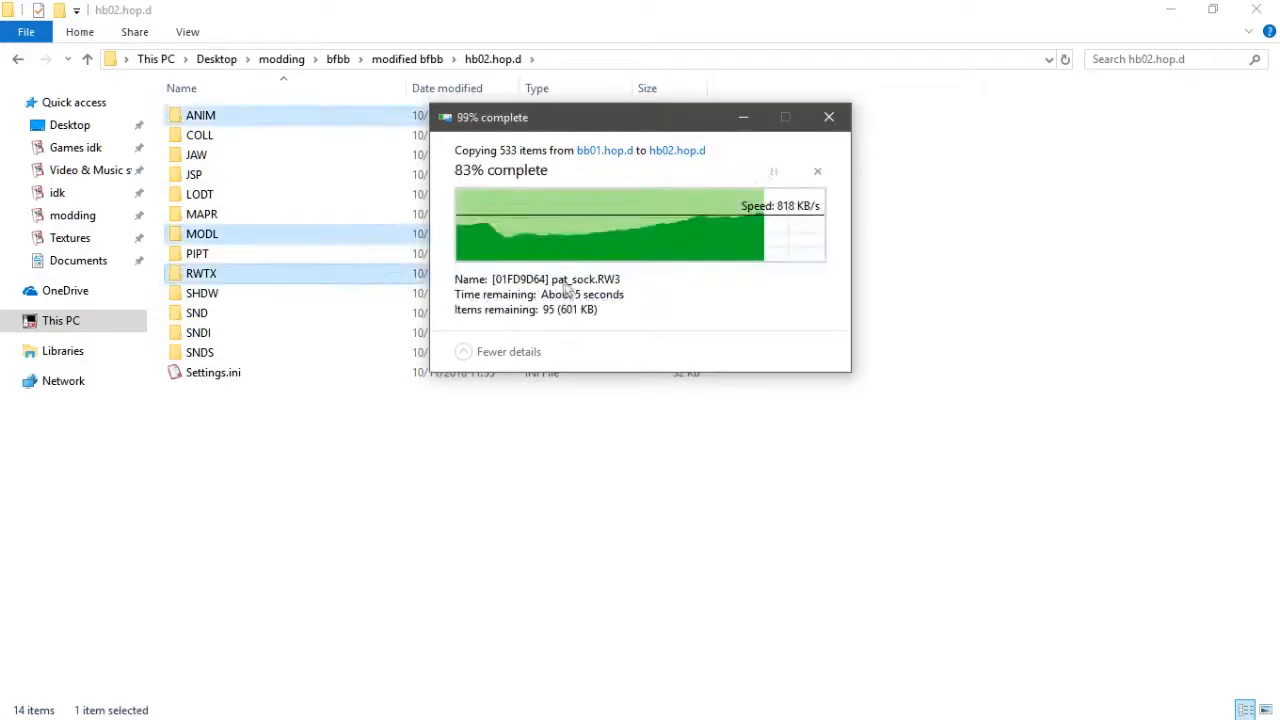
# - Compare both Settings.ini files and select the fx_tartar_gunk asset line in bb01's Settings.ini
pyautogui.hotkey('alt', 'Tab')
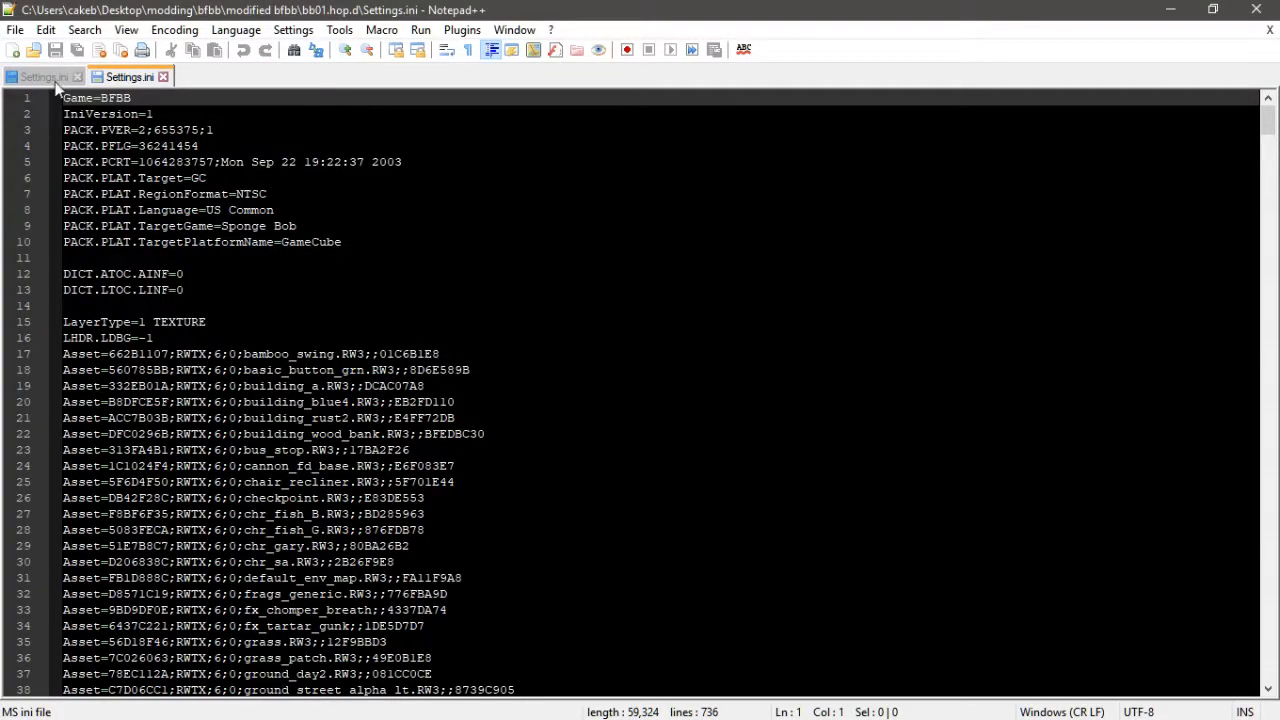
pyautogui.click(50, 78)
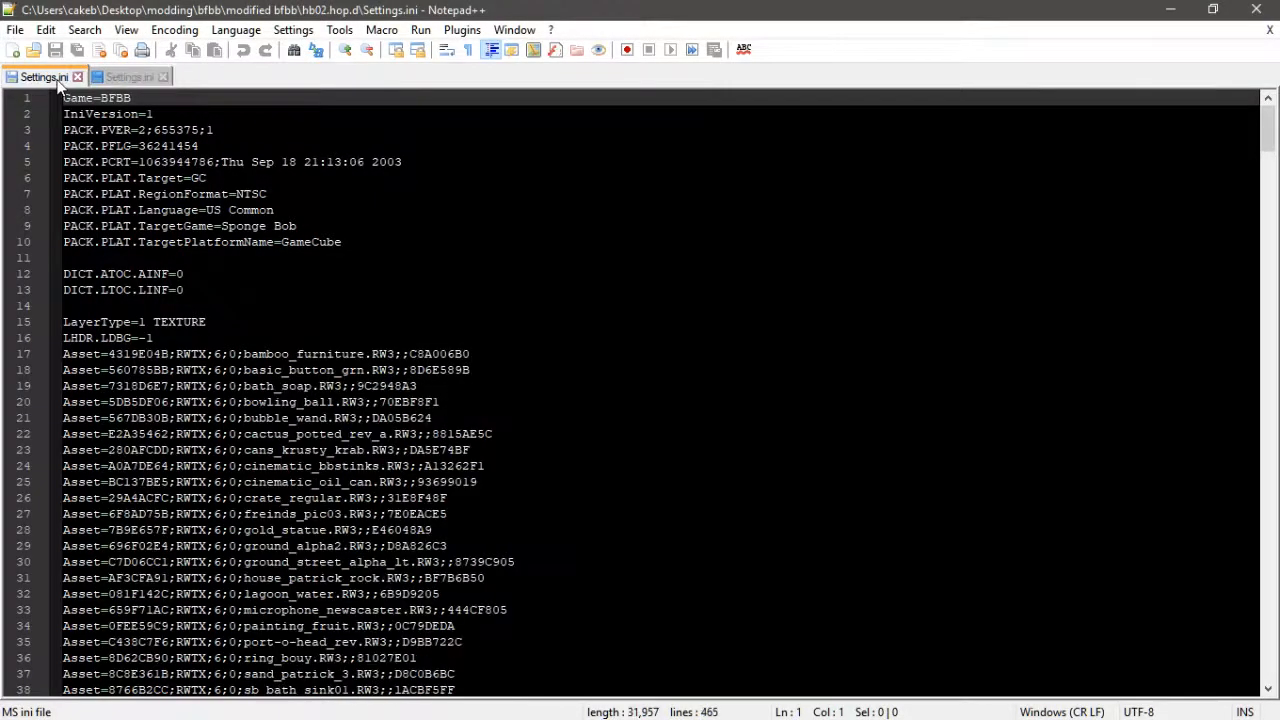
pyautogui.click(131, 78)
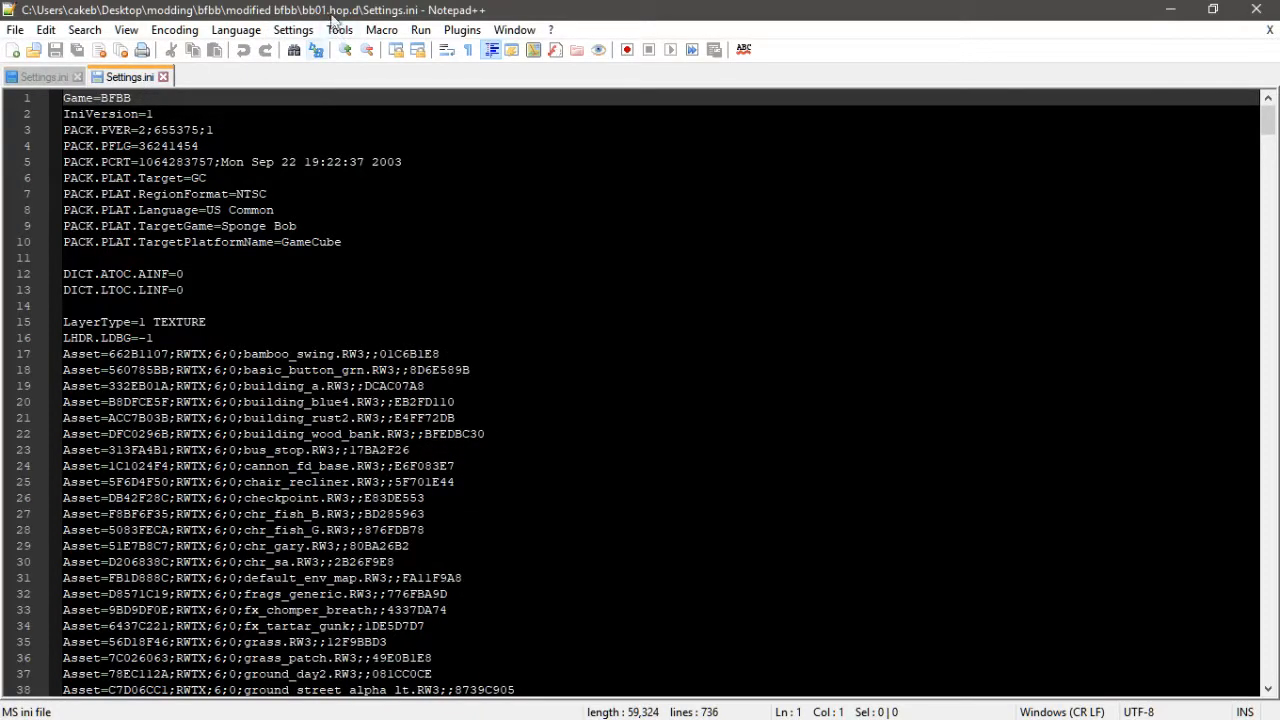
pyautogui.scroll(-6, 640, 390)
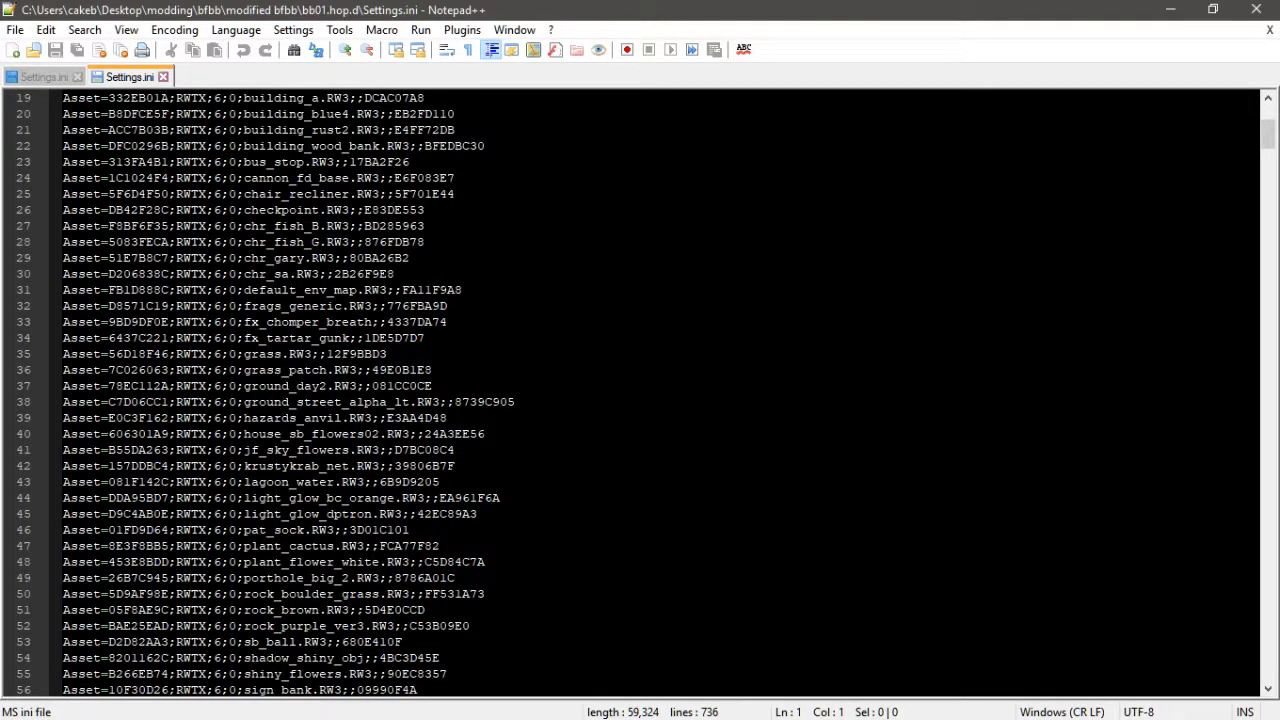
pyautogui.scroll(-2, 640, 390)
pyautogui.scroll(2, 640, 390)
pyautogui.moveTo(428, 338); pyautogui.dragTo(63, 338)
pyautogui.hotkey('ctrl', 'c')
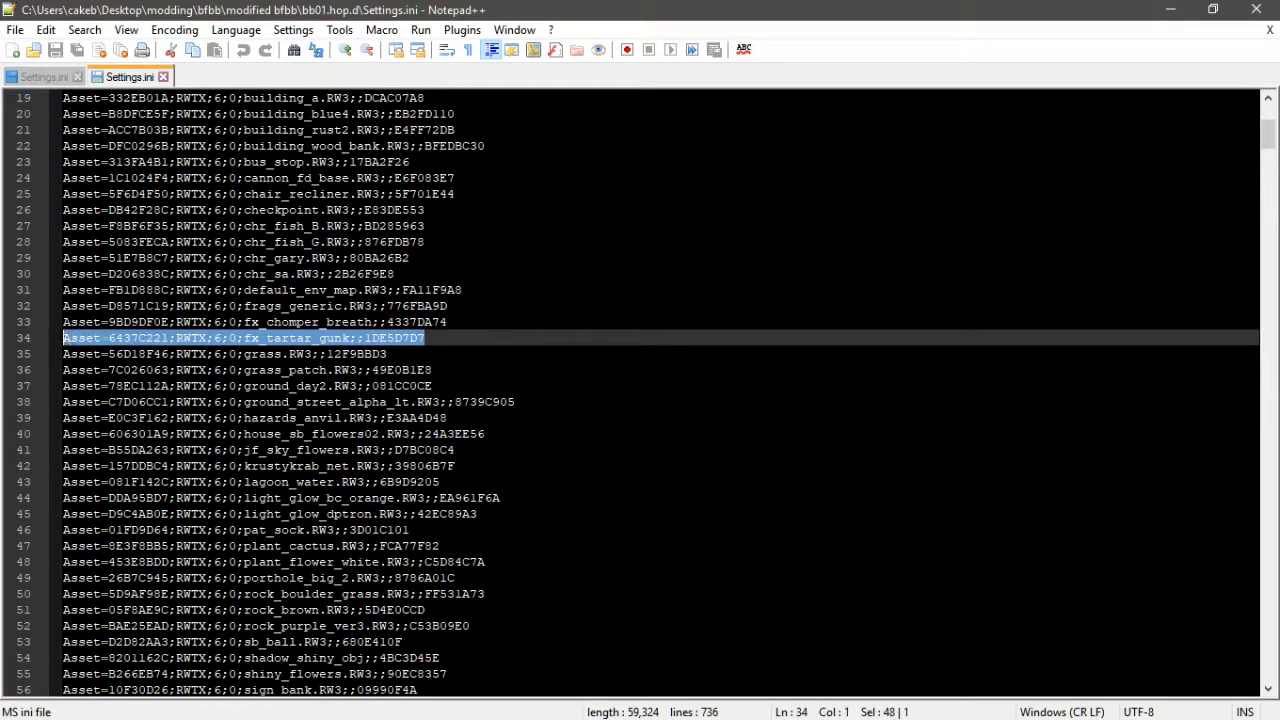
# - Paste the fx_tartar_gunk asset line into hb02's Settings.ini on a new line above the first texture layer
pyautogui.click(48, 72)
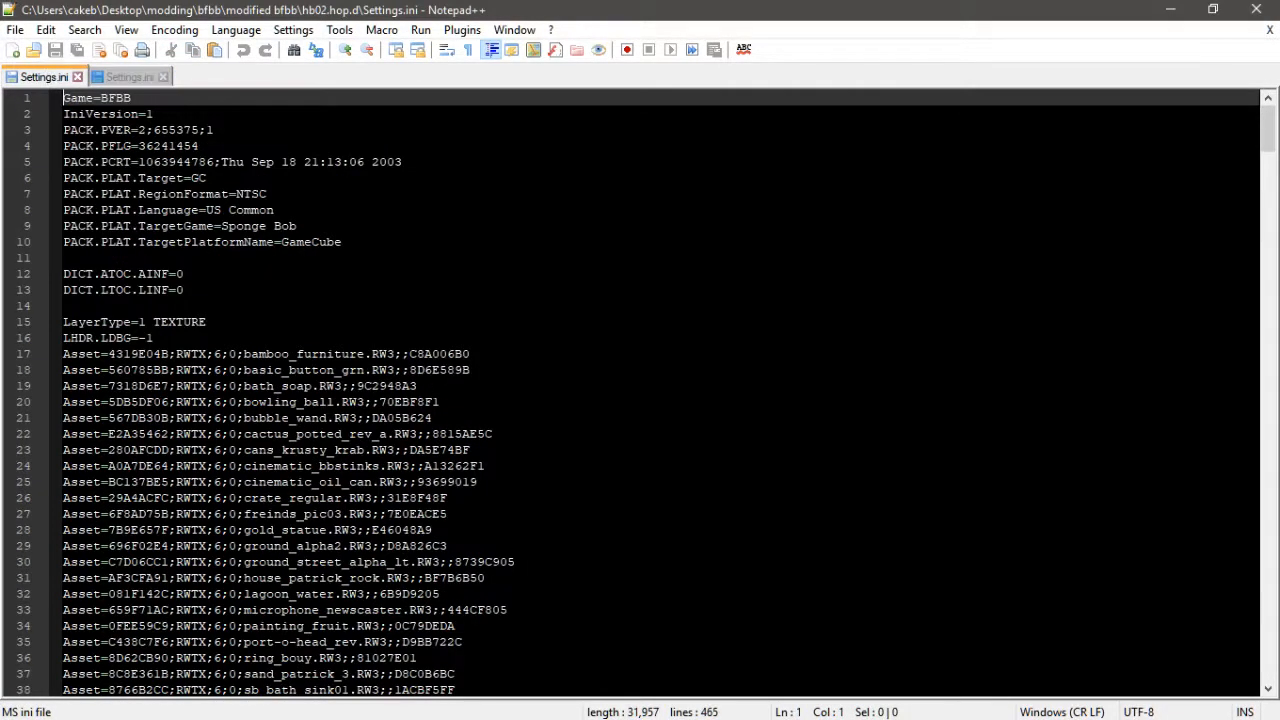
pyautogui.scroll(-8, 640, 390)
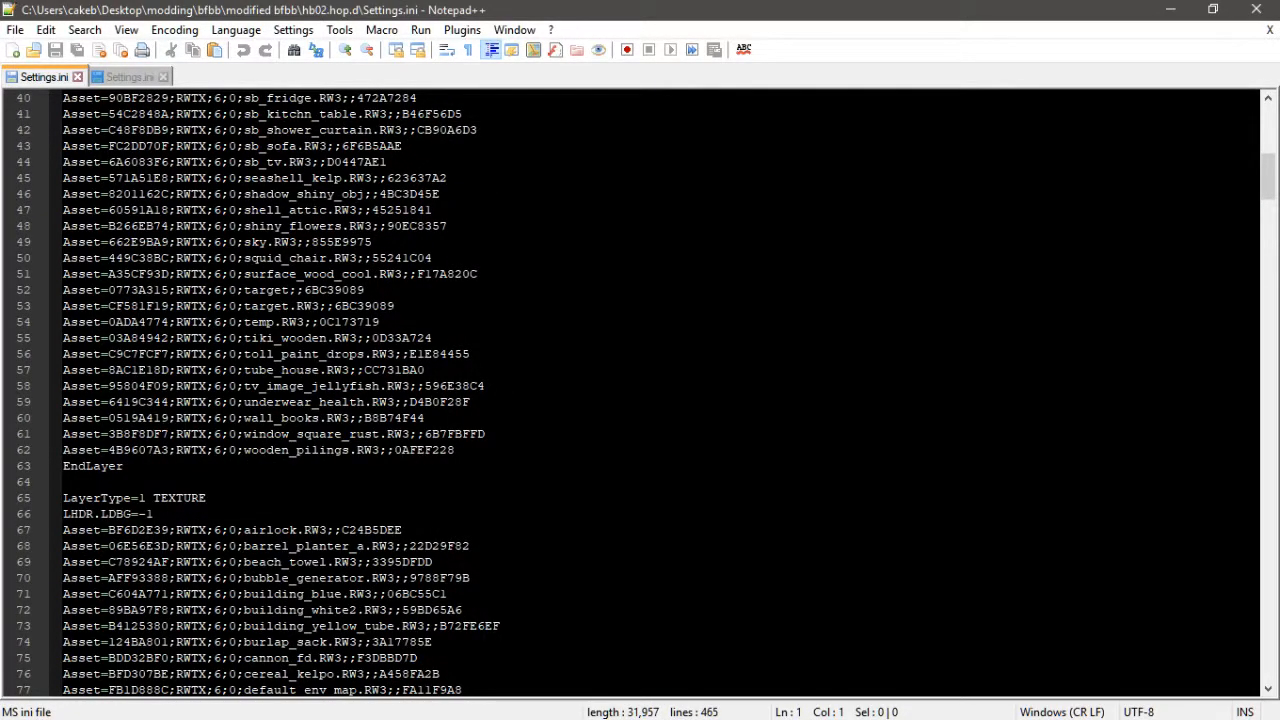
pyautogui.scroll(7, 640, 390)
pyautogui.scroll(-8, 640, 390)
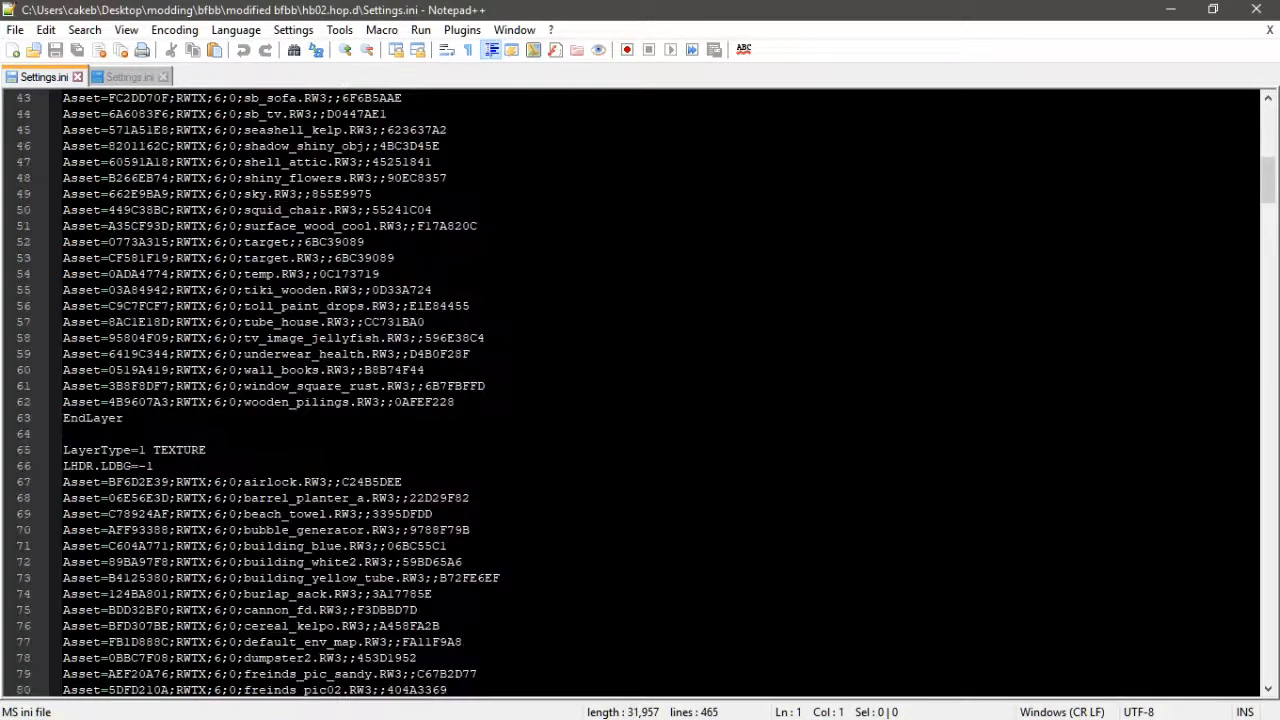
pyautogui.click(510, 401)
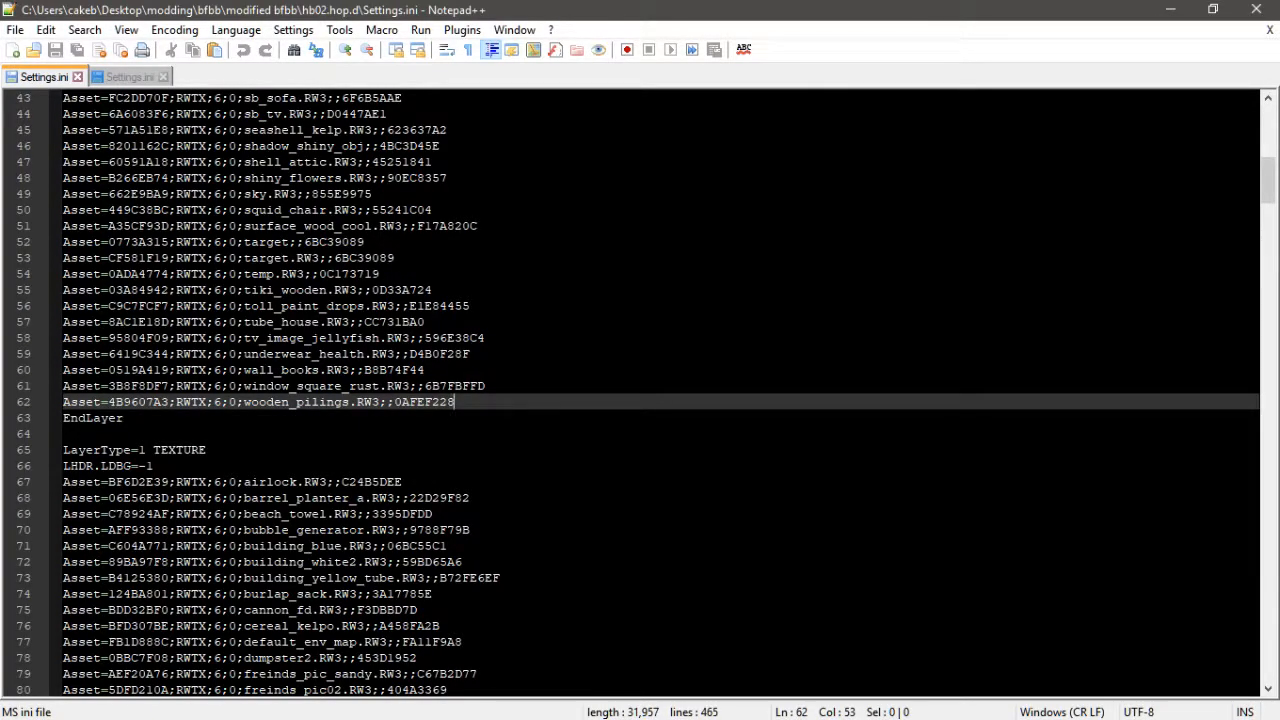
pyautogui.scroll(13, 640, 390)
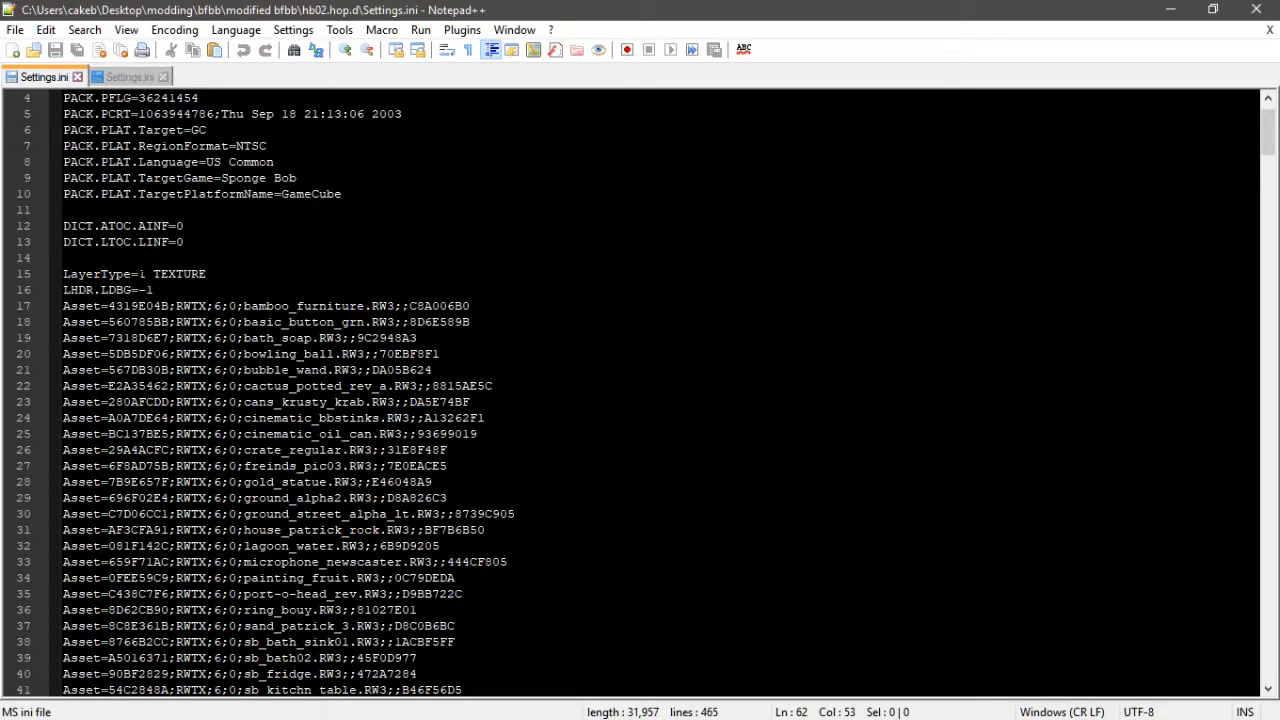
pyautogui.click(190, 256)
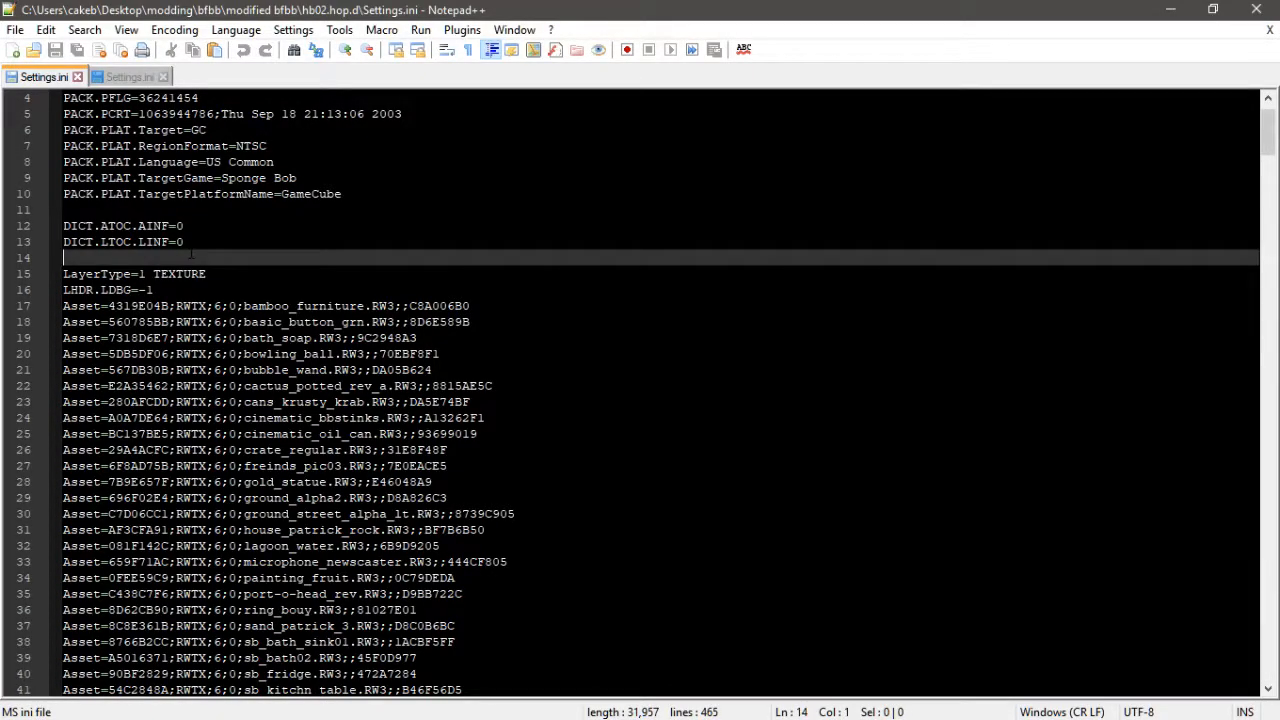
pyautogui.press('Return')
pyautogui.press('Return')
pyautogui.press('Up')
pyautogui.hotkey('ctrl', 'v')
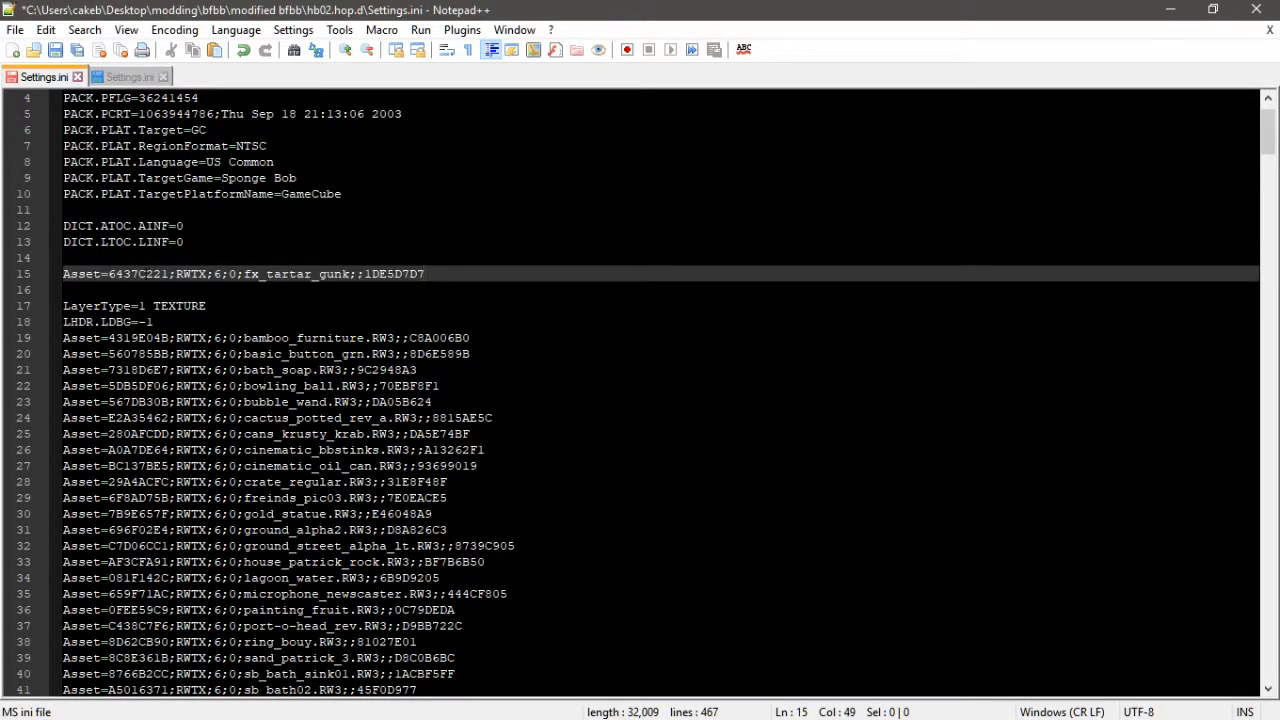
# - Wrap the pasted asset in its own layer by copying the LayerType=1 TEXTURE and LHDR.LDBG=-1 header above it and adding EndLayer below
pyautogui.moveTo(153, 322); pyautogui.dragTo(64, 306)
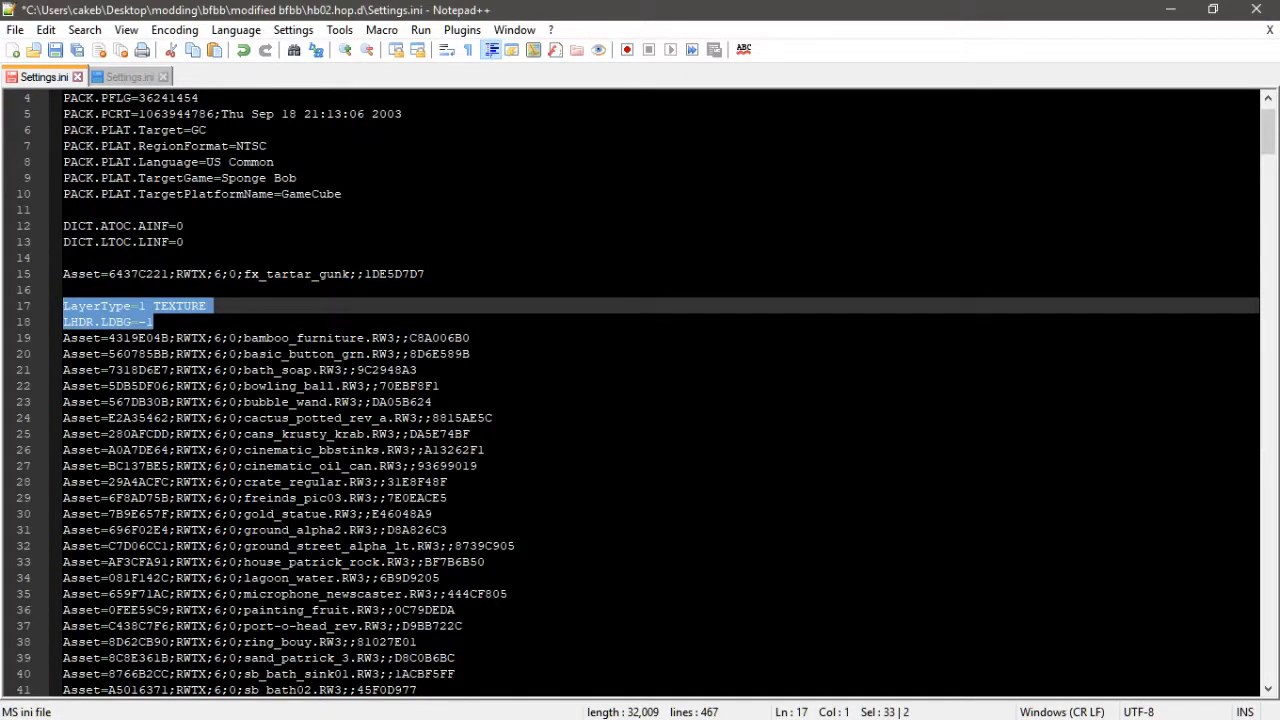
pyautogui.hotkey('ctrl', 'c')
pyautogui.press('Up')
pyautogui.press('Up')
pyautogui.press('Up')
pyautogui.press('Return')
pyautogui.hotkey('ctrl', 'v')
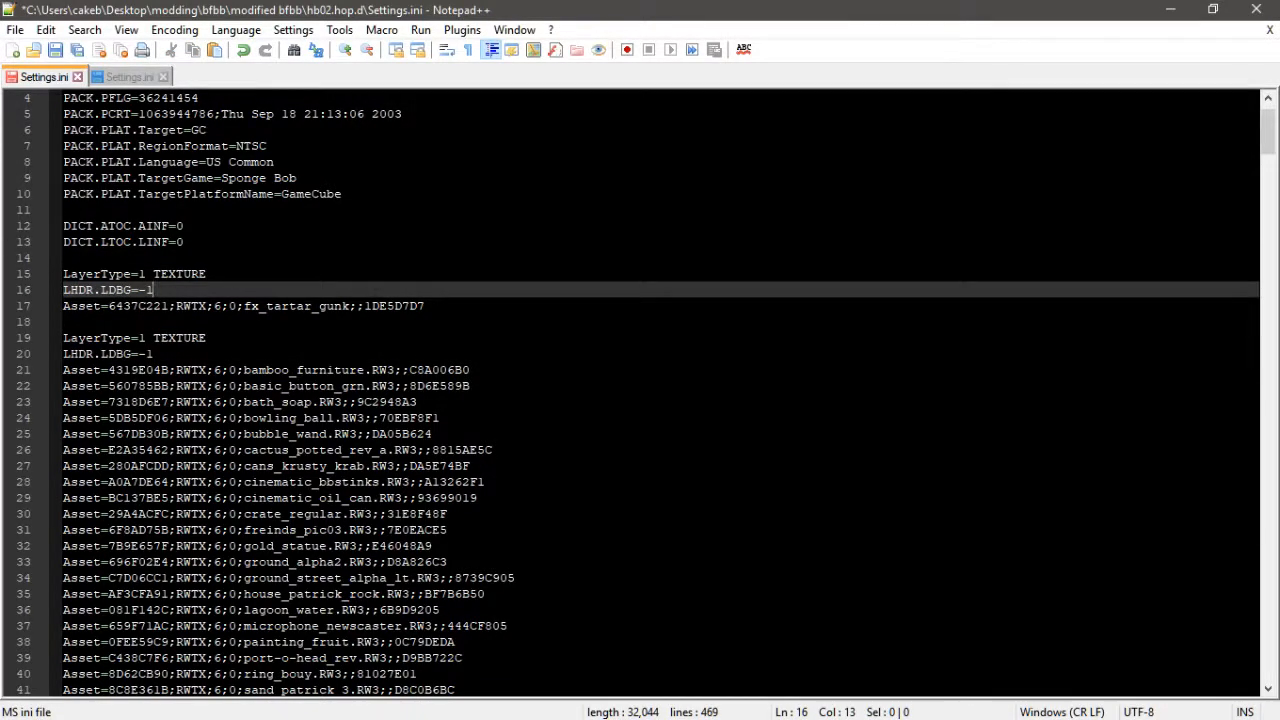
pyautogui.click(500, 317)
pyautogui.press('Return')
pyautogui.press('Up')
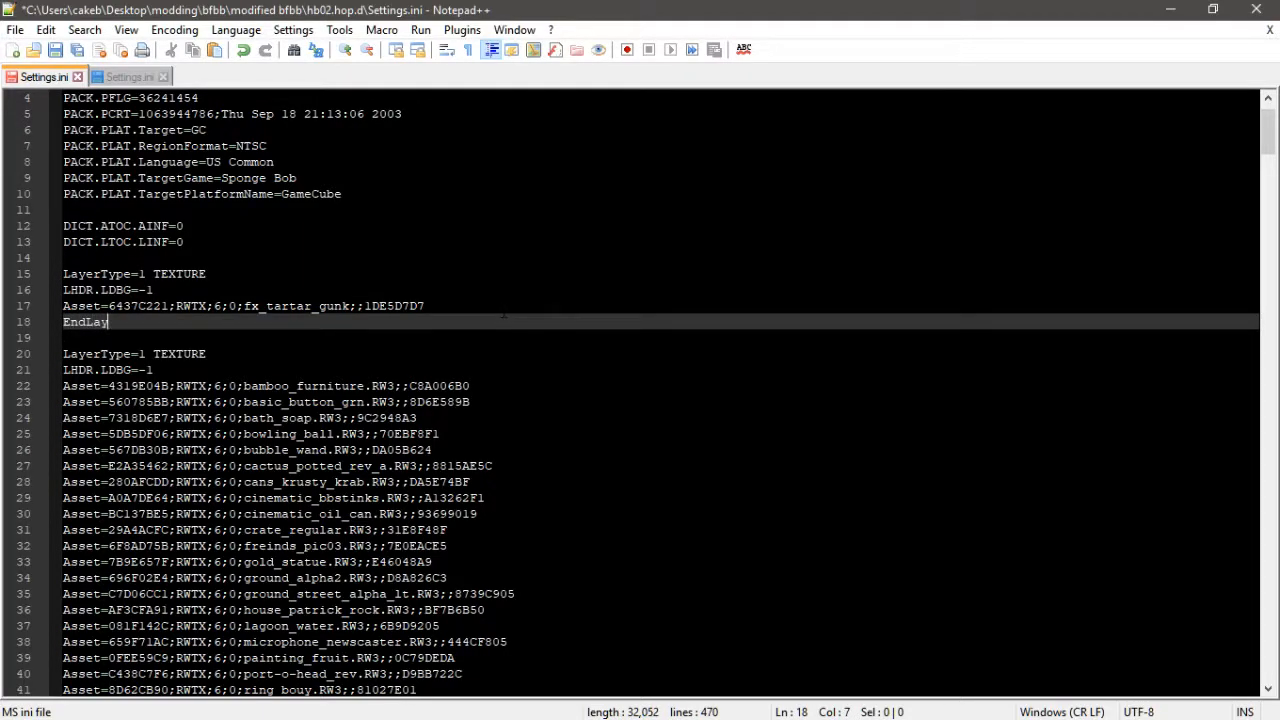
# - Copy the tartar.RW3 asset line from bb01's Settings.ini into the new texture layer in hb02's Settings.ini
pyautogui.click(129, 77)
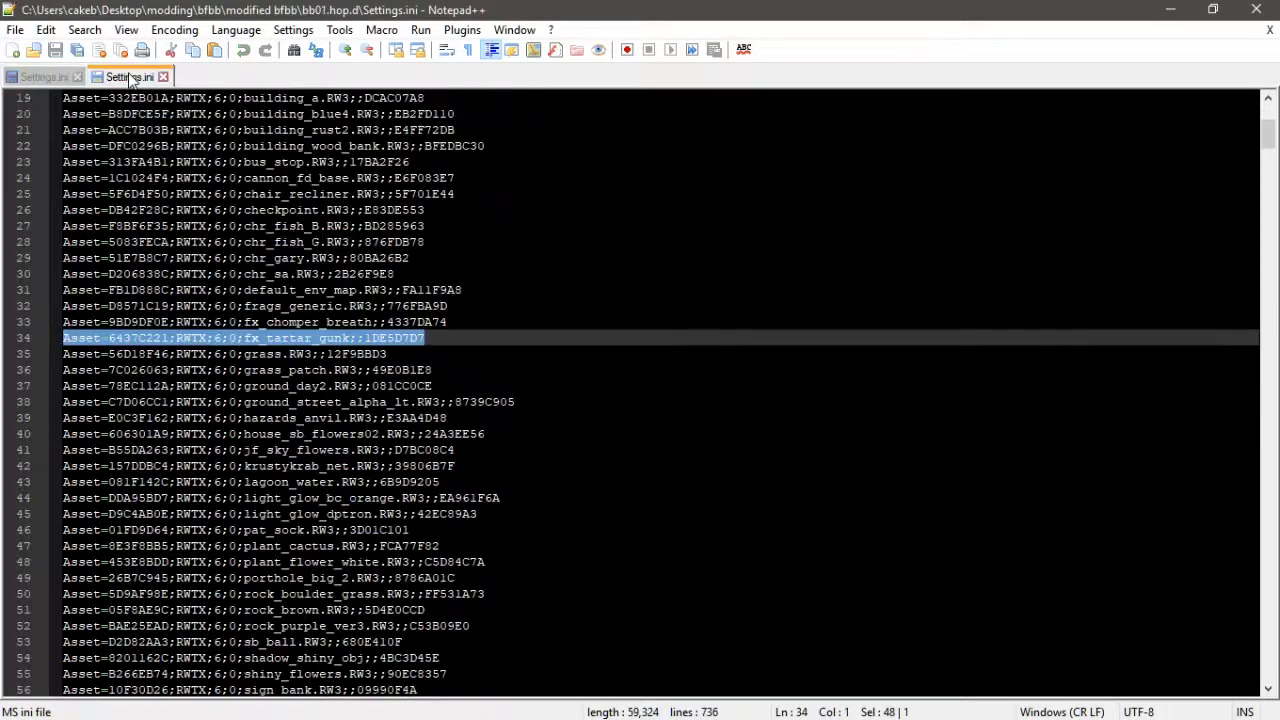
pyautogui.scroll(-1, 640, 395)
pyautogui.scroll(-3, 640, 395)
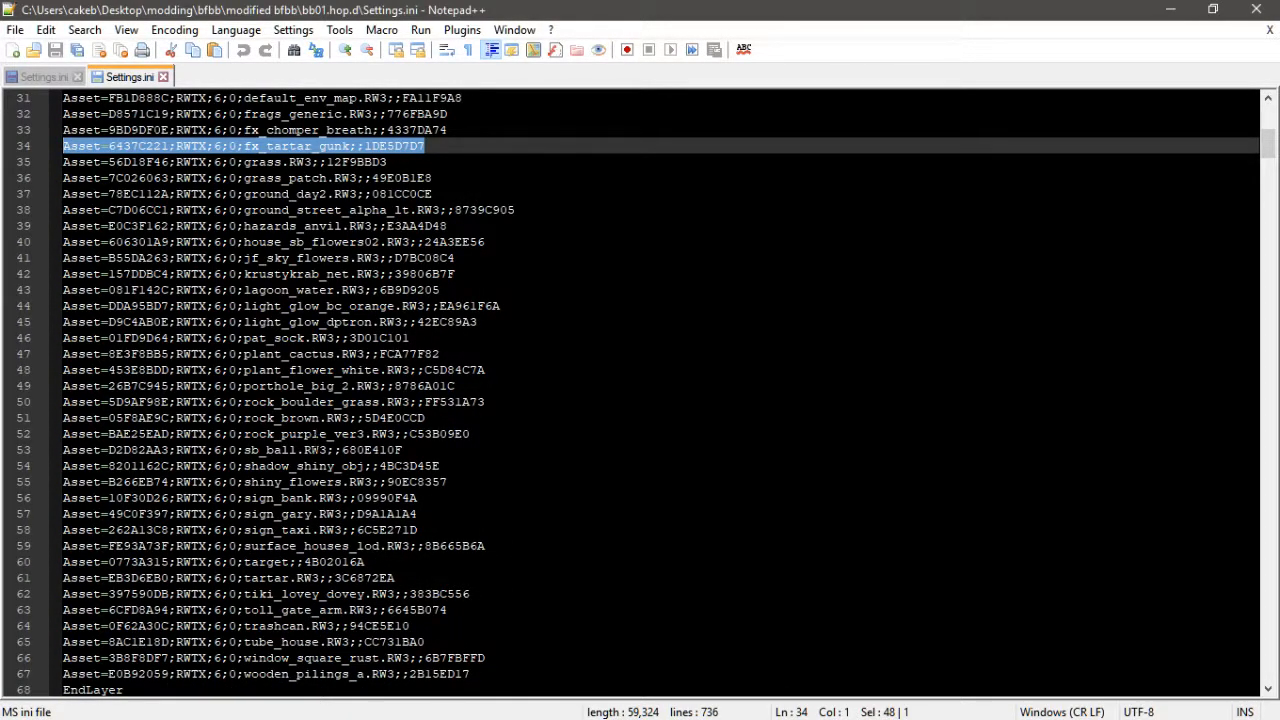
pyautogui.moveTo(396, 578); pyautogui.dragTo(62, 577)
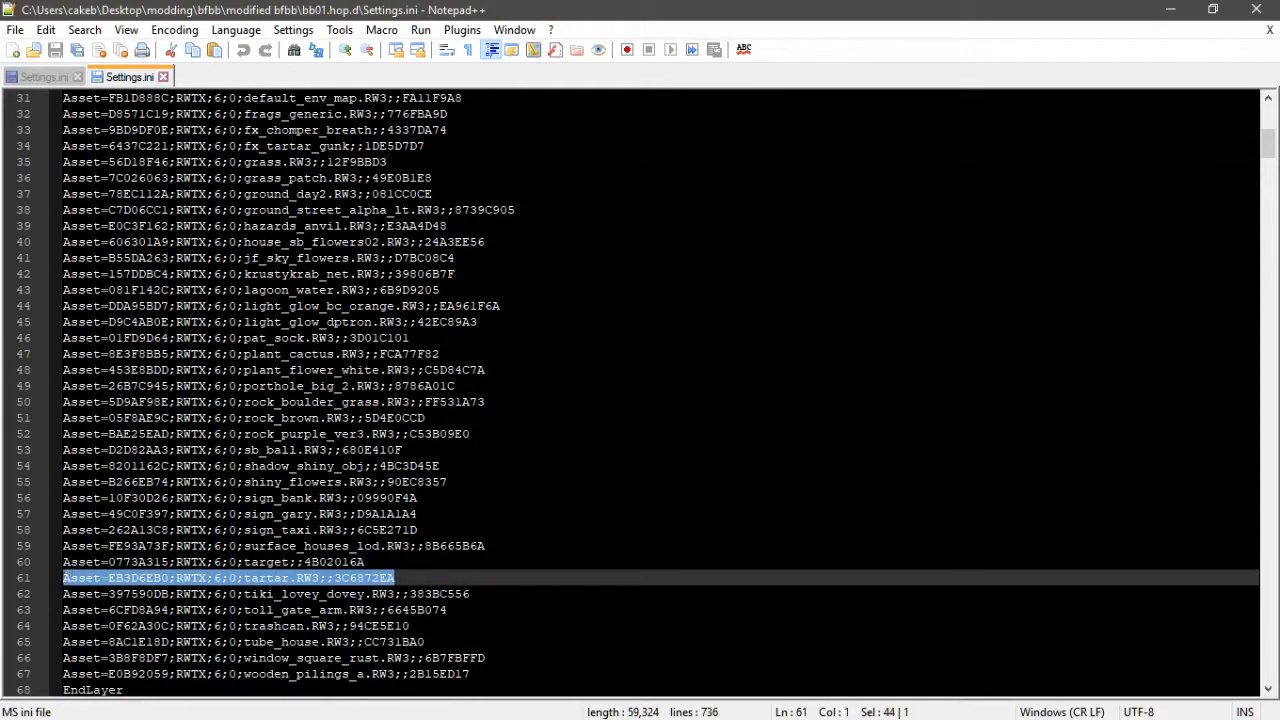
pyautogui.click(68, 80)
pyautogui.click(426, 306)
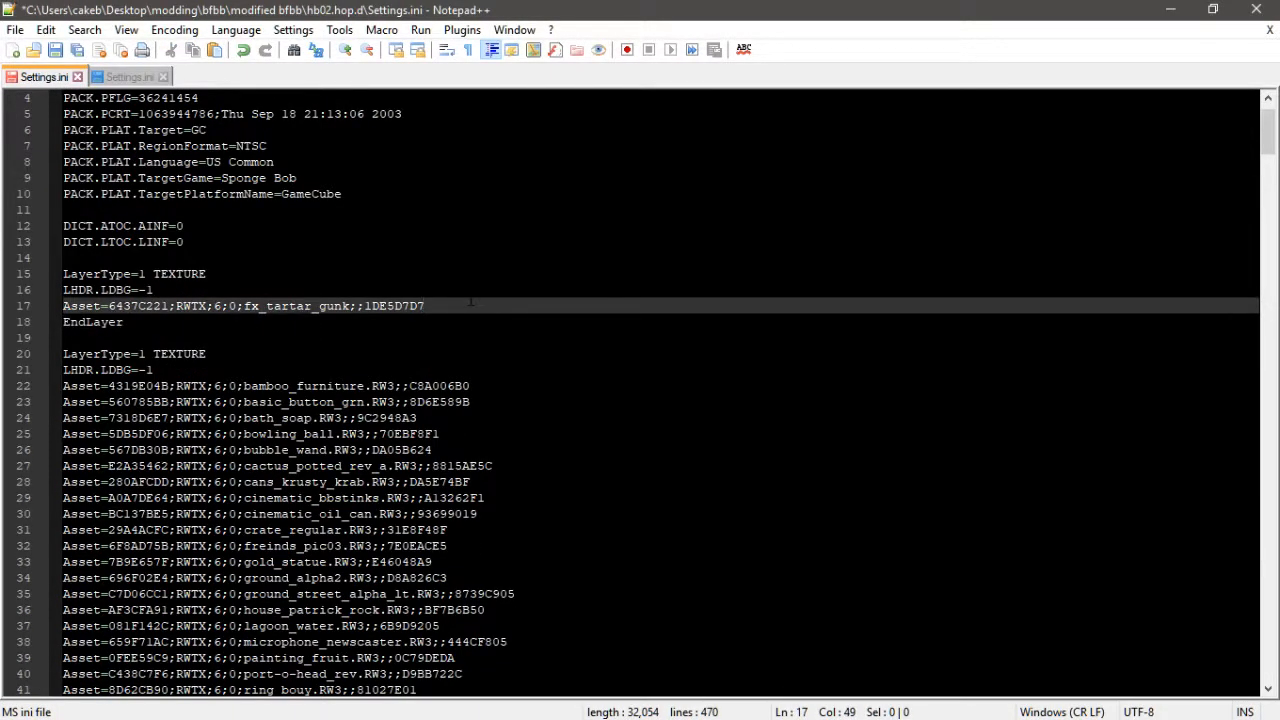
pyautogui.press('Return')
pyautogui.hotkey('ctrl', 'v')
# - Copy the robot_2a_tar-tar.RW3 asset line from bb01's Settings.ini into the same new texture layer in hb02
pyautogui.click(140, 80)
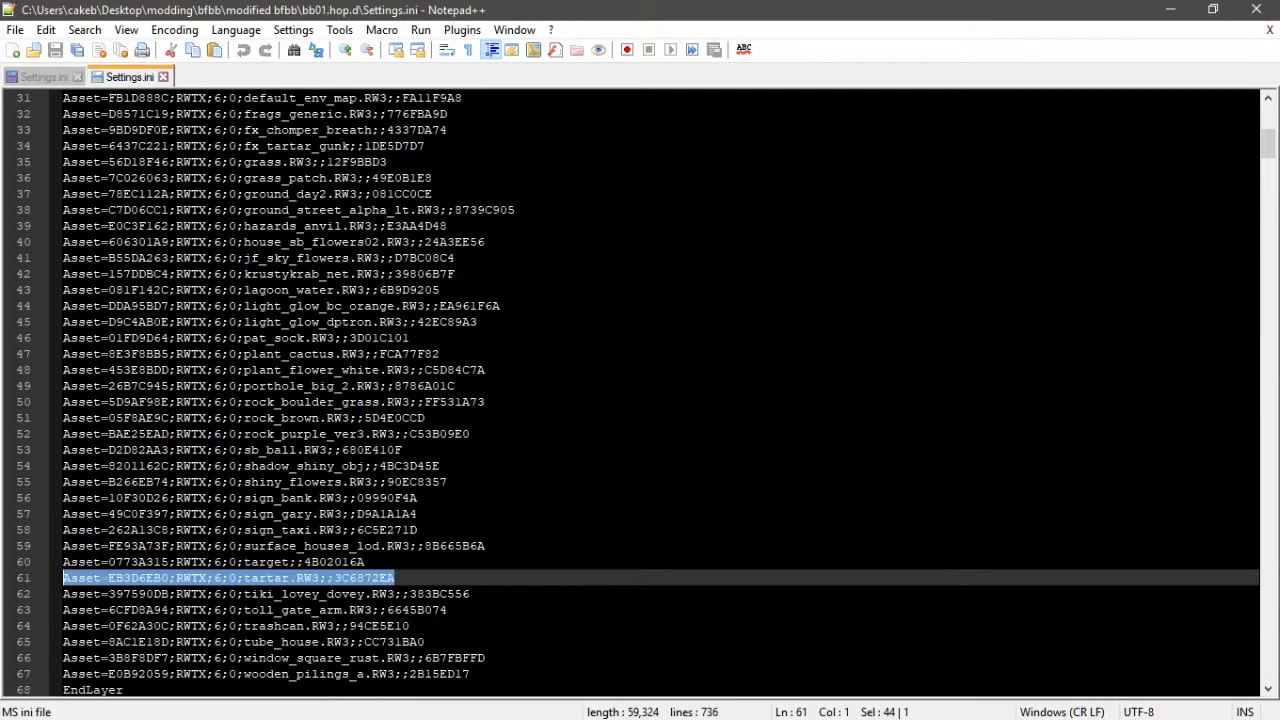
pyautogui.scroll(-6, 640, 400)
pyautogui.scroll(-5, 640, 390)
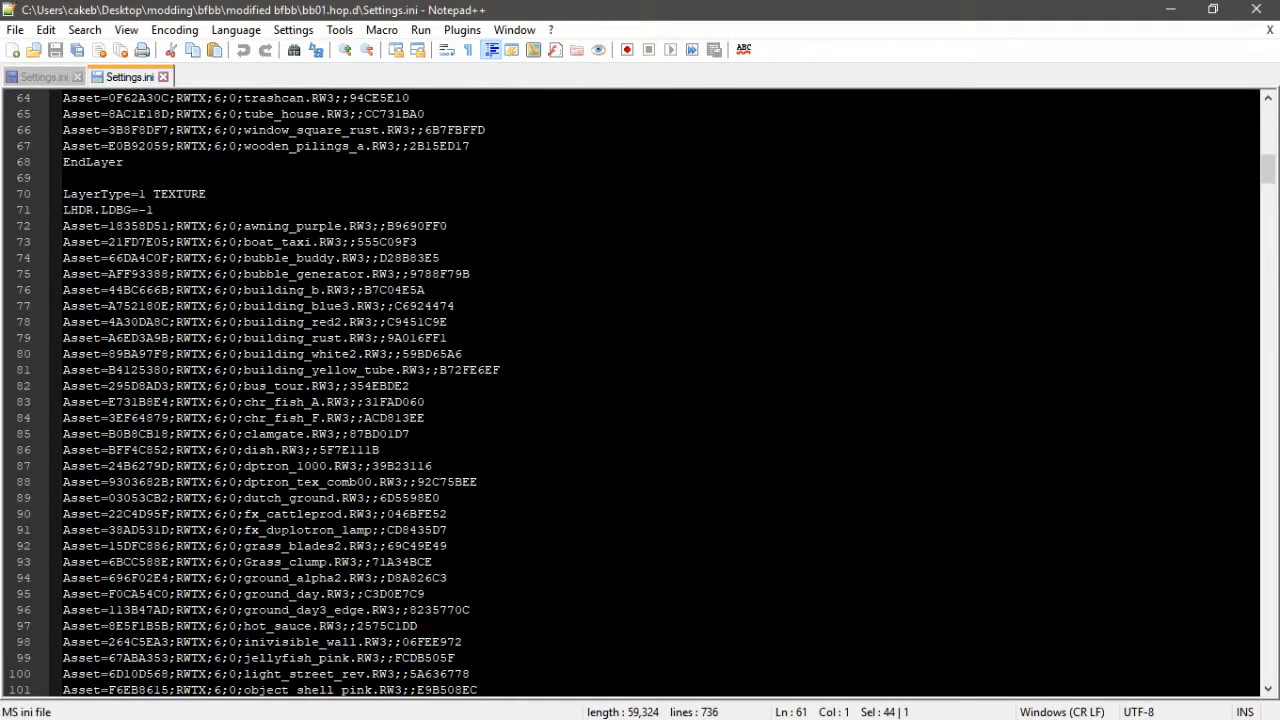
pyautogui.scroll(-5, 640, 390)
pyautogui.moveTo(470, 530); pyautogui.dragTo(71, 530)
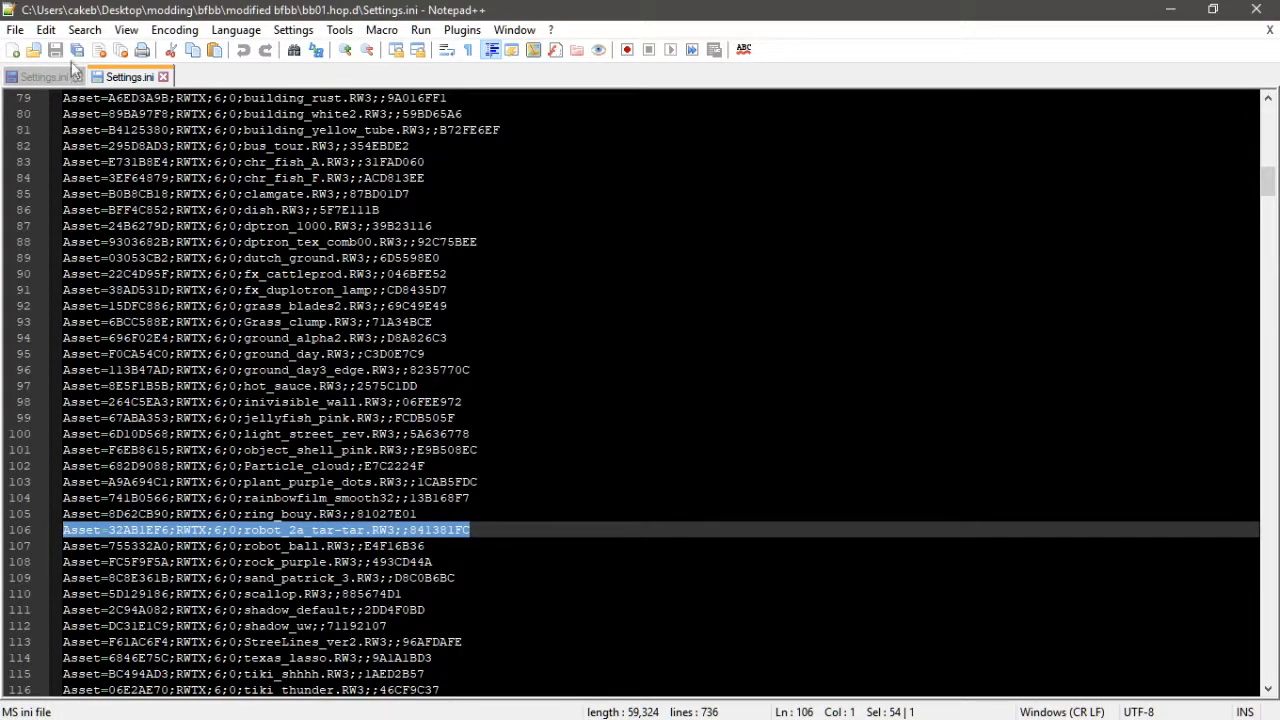
pyautogui.click(55, 80)
pyautogui.press('Return')
pyautogui.hotkey('ctrl', 'v')
# - Search bb01's Settings.ini for "tar" to locate related model asset entries
pyautogui.click(106, 80)
pyautogui.scroll(-4, 640, 395)
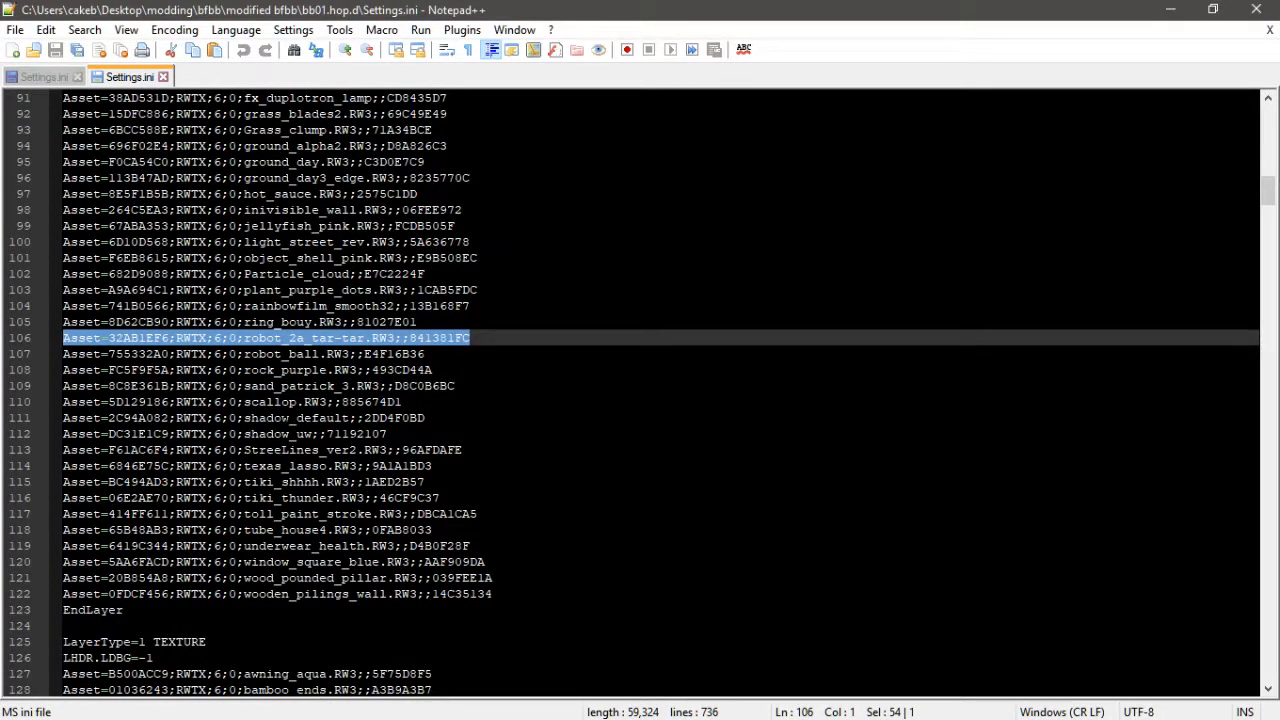
pyautogui.scroll(5, 640, 395)
pyautogui.scroll(-8, 640, 395)
pyautogui.scroll(-10, 640, 395)
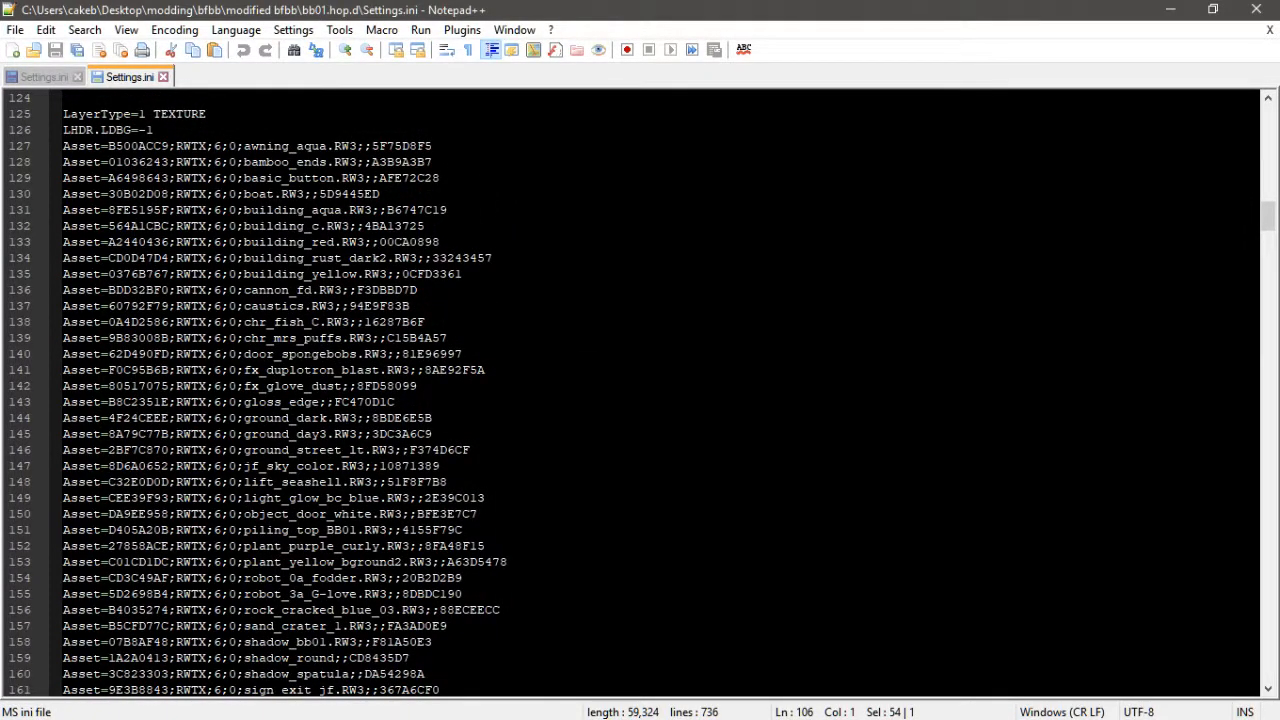
pyautogui.scroll(-7, 640, 395)
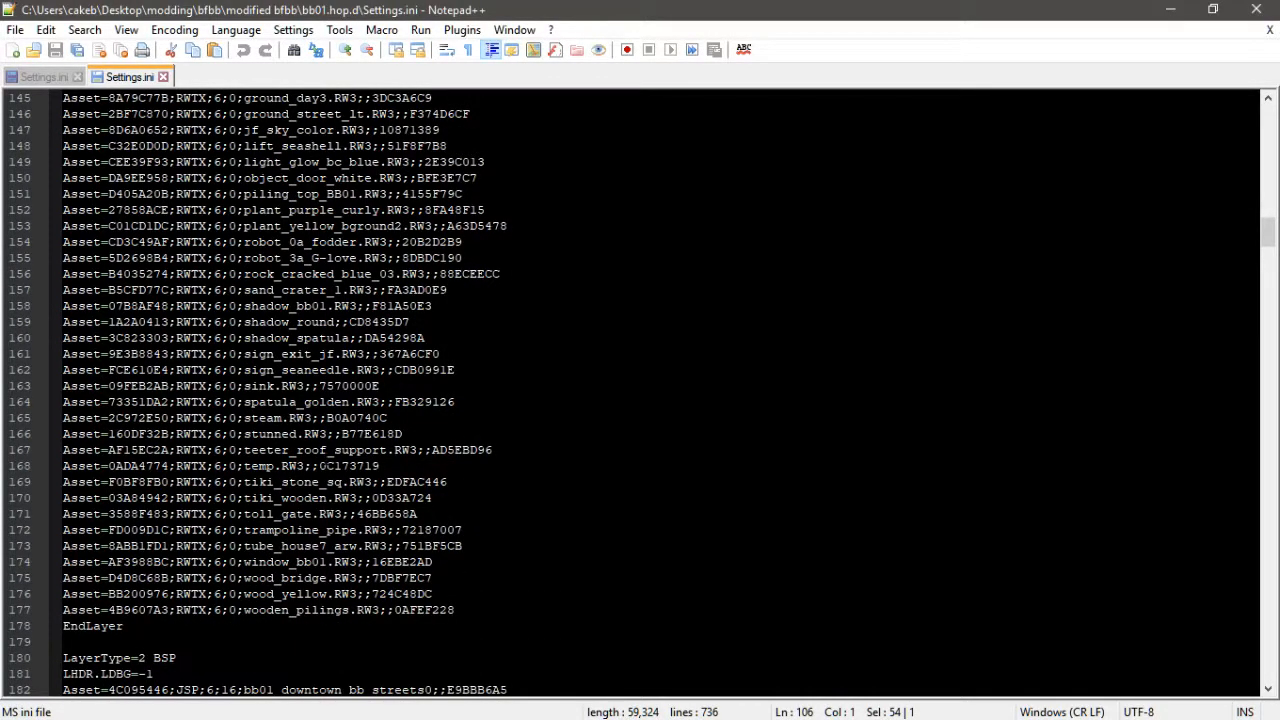
pyautogui.hotkey('ctrl', 'f')
pyautogui.write('tar')
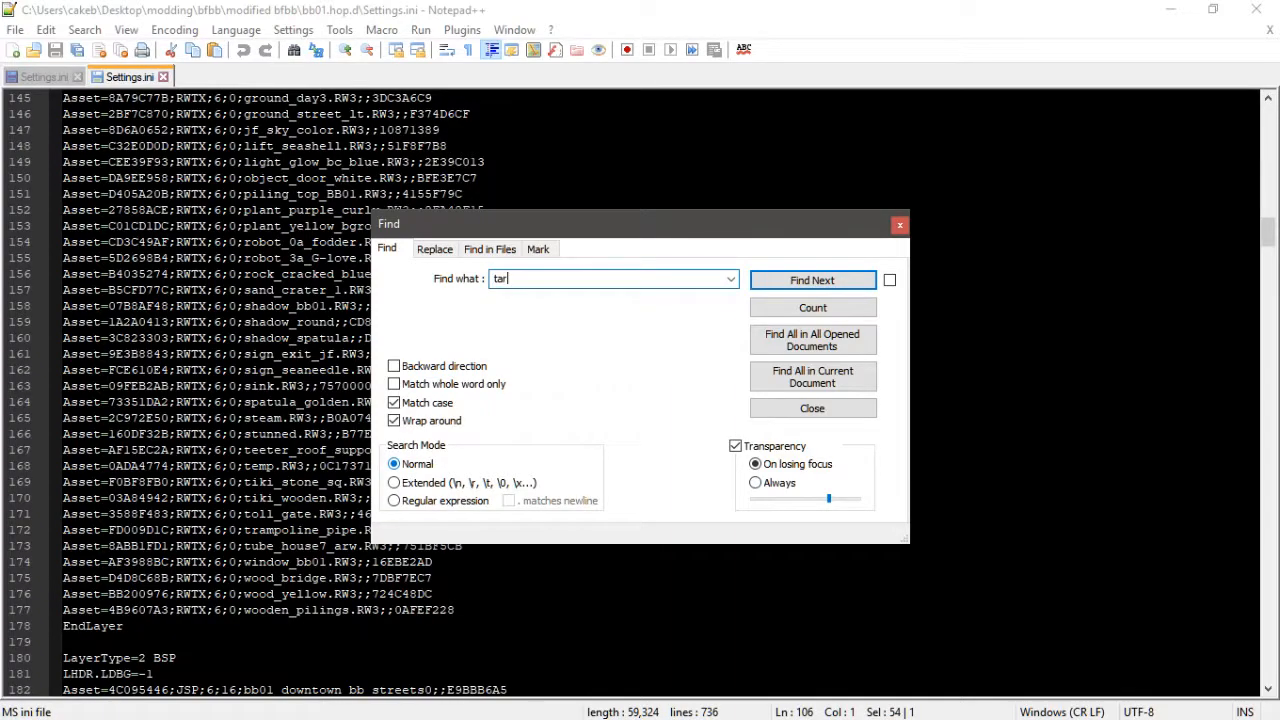
pyautogui.press('Return')
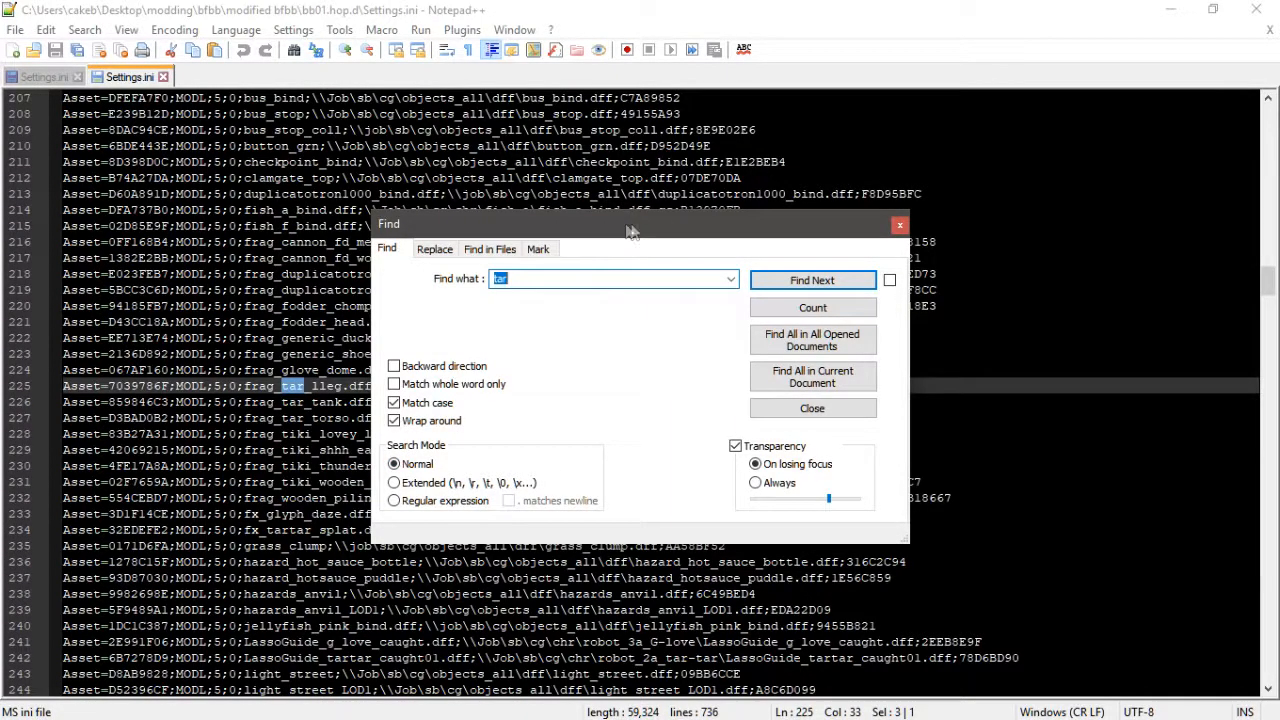
pyautogui.moveTo(630, 232); pyautogui.dragTo(960, 260)
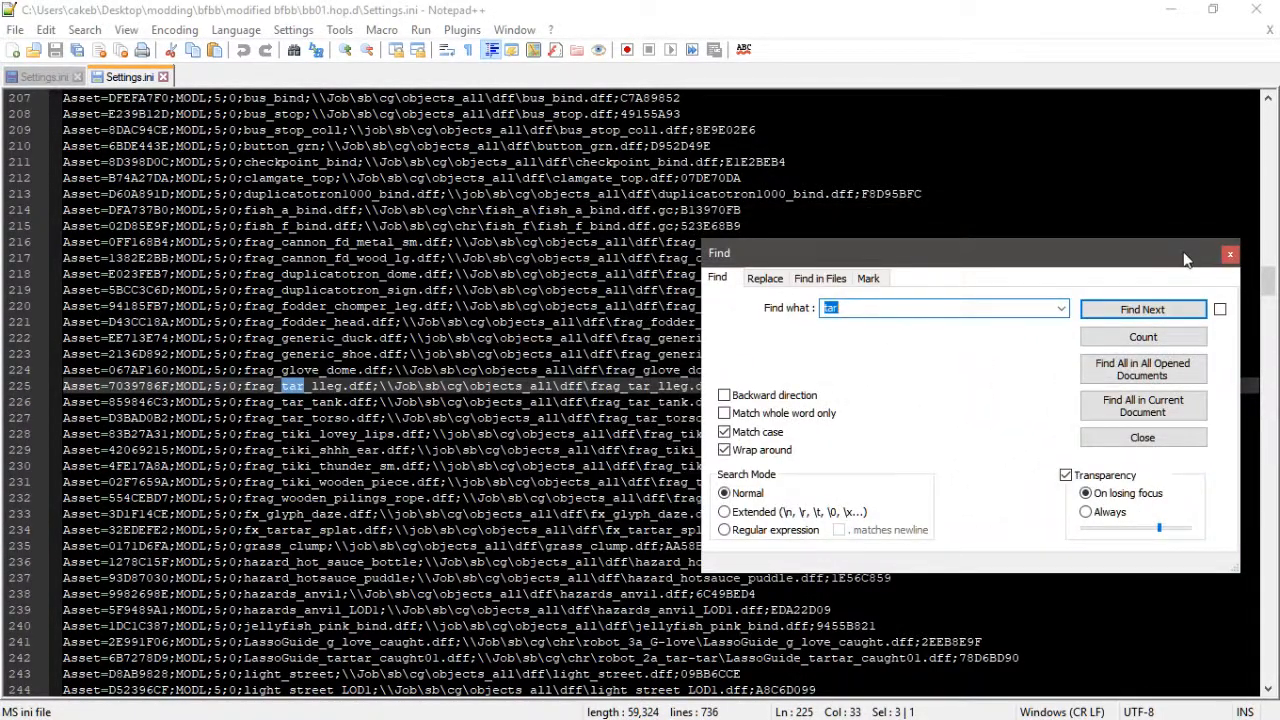
pyautogui.moveTo(1182, 262); pyautogui.dragTo(1201, 261)
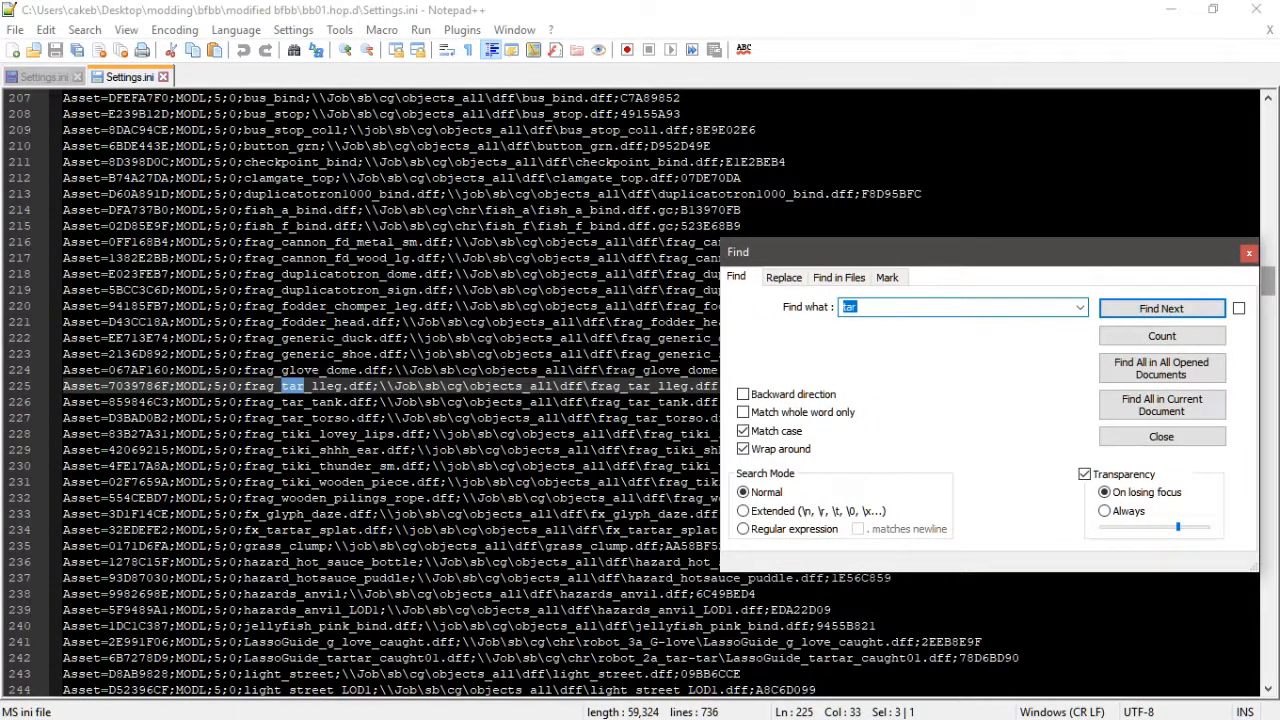
pyautogui.click(621, 370)
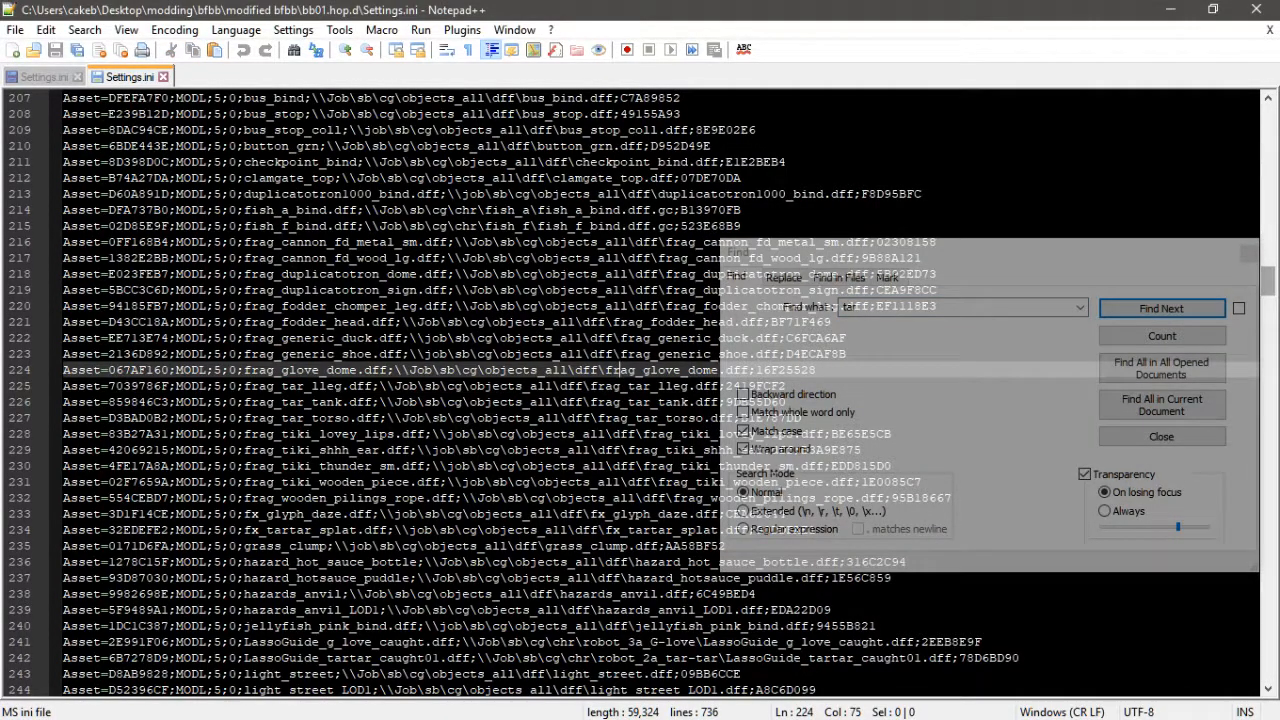
pyautogui.click(1249, 254)
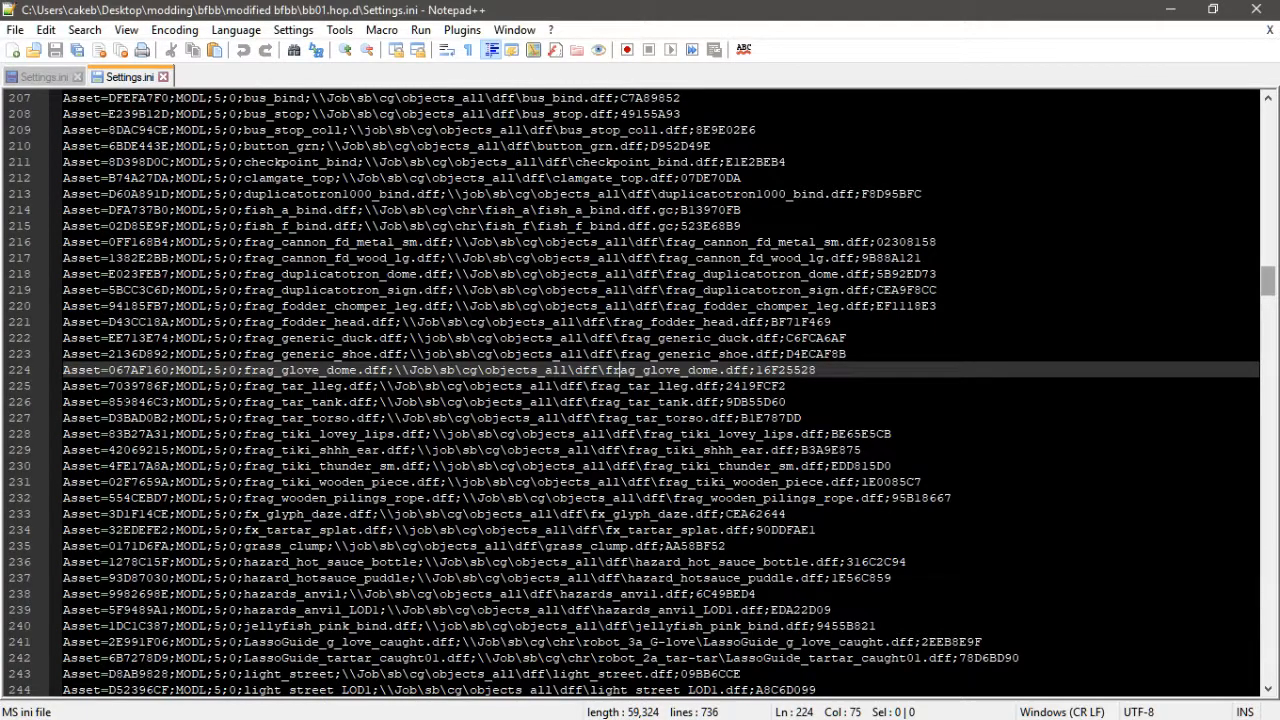
# - Copy the frag_tar_lleg, frag_tar_tank and frag_tar_torso MODL lines from bb01 into hb02 above its MODEL layer
pyautogui.moveTo(63, 386); pyautogui.dragTo(872, 422)
pyautogui.hotkey('ctrl', 'c')
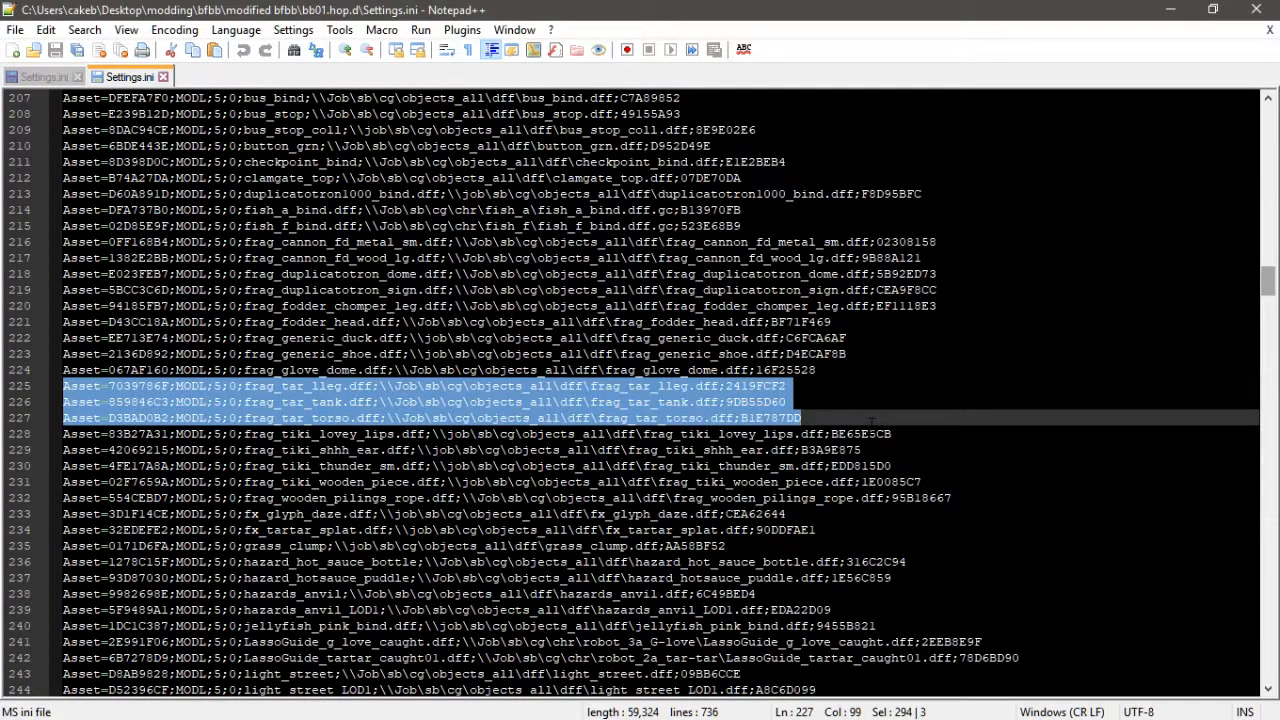
pyautogui.click(44, 77)
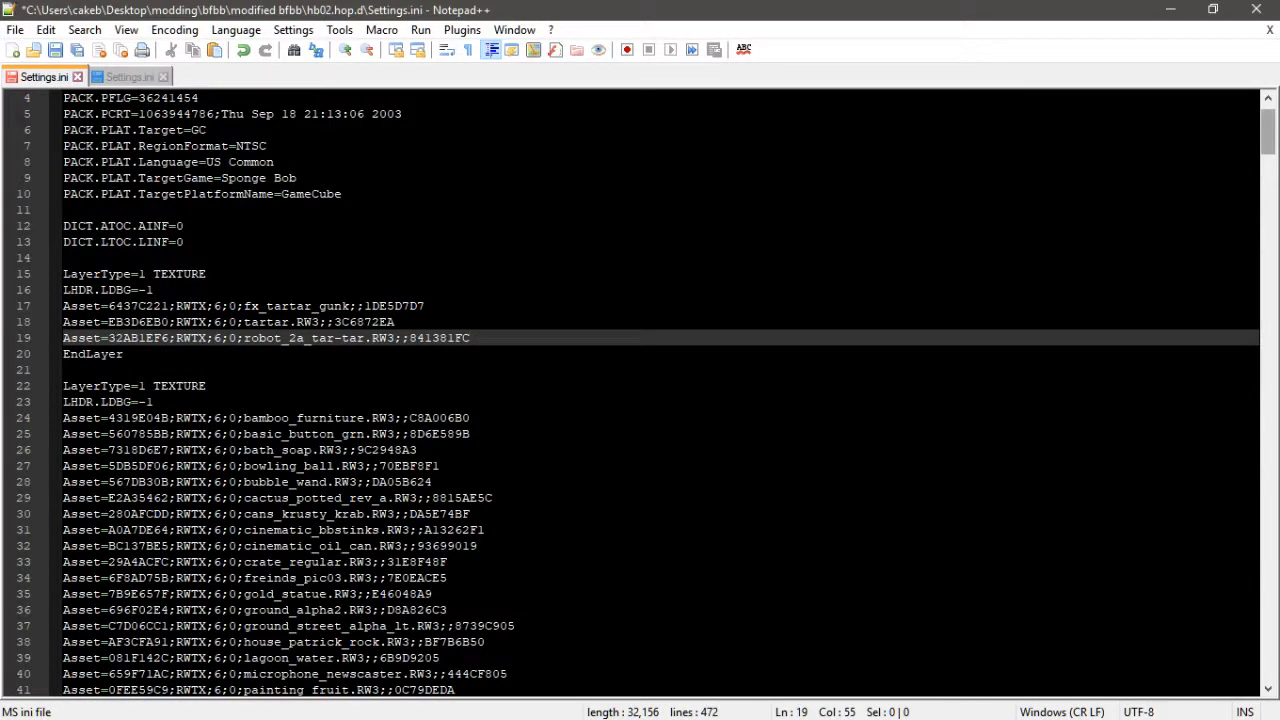
pyautogui.scroll(-20, 640, 390)
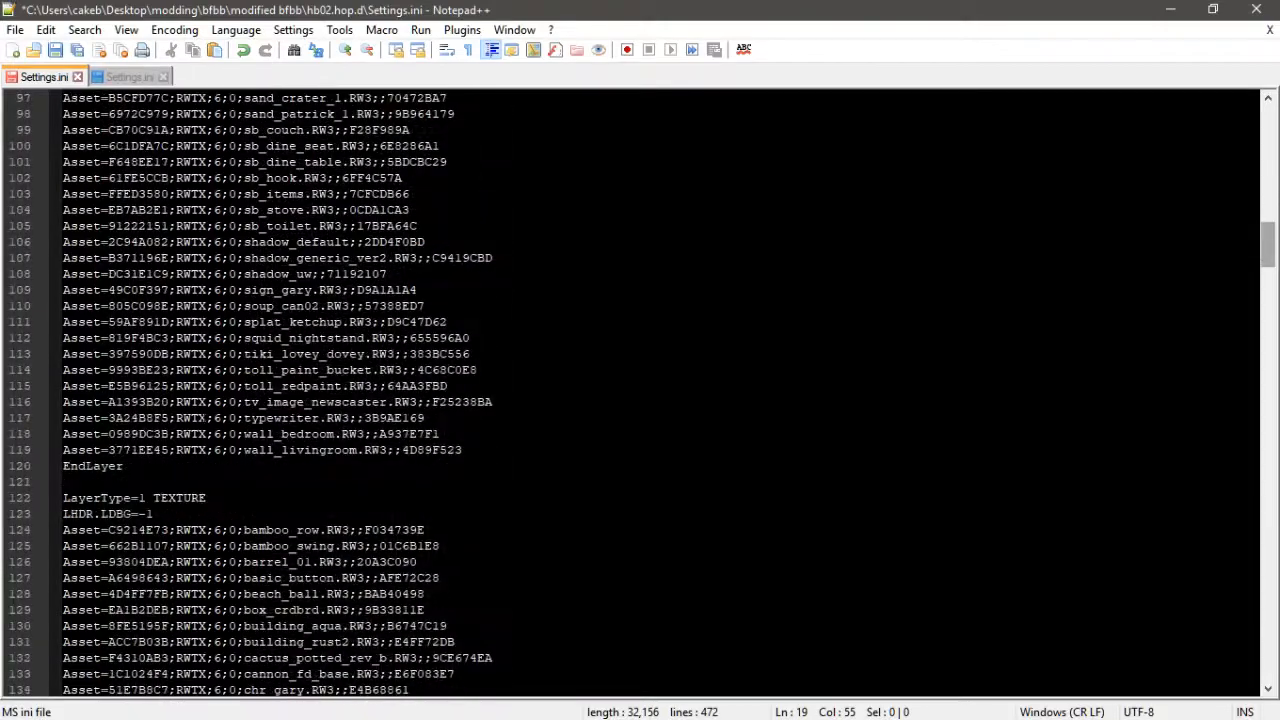
pyautogui.scroll(-15, 640, 390)
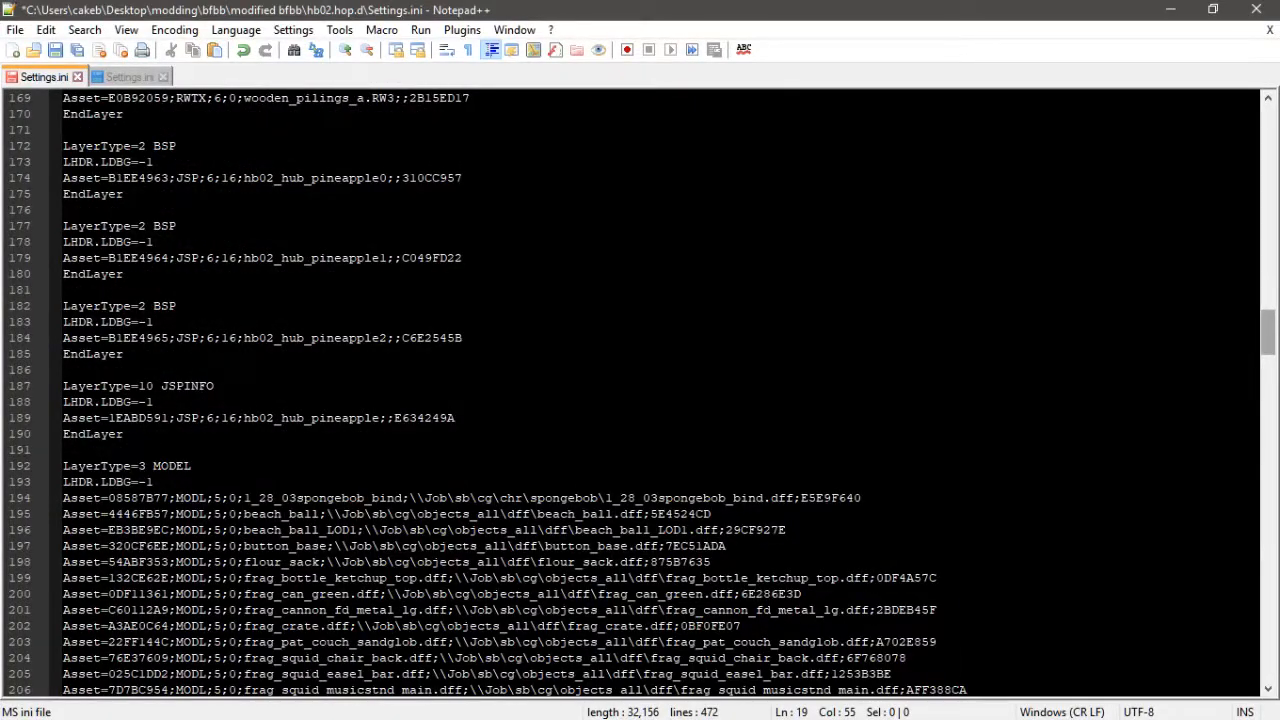
pyautogui.click(111, 80)
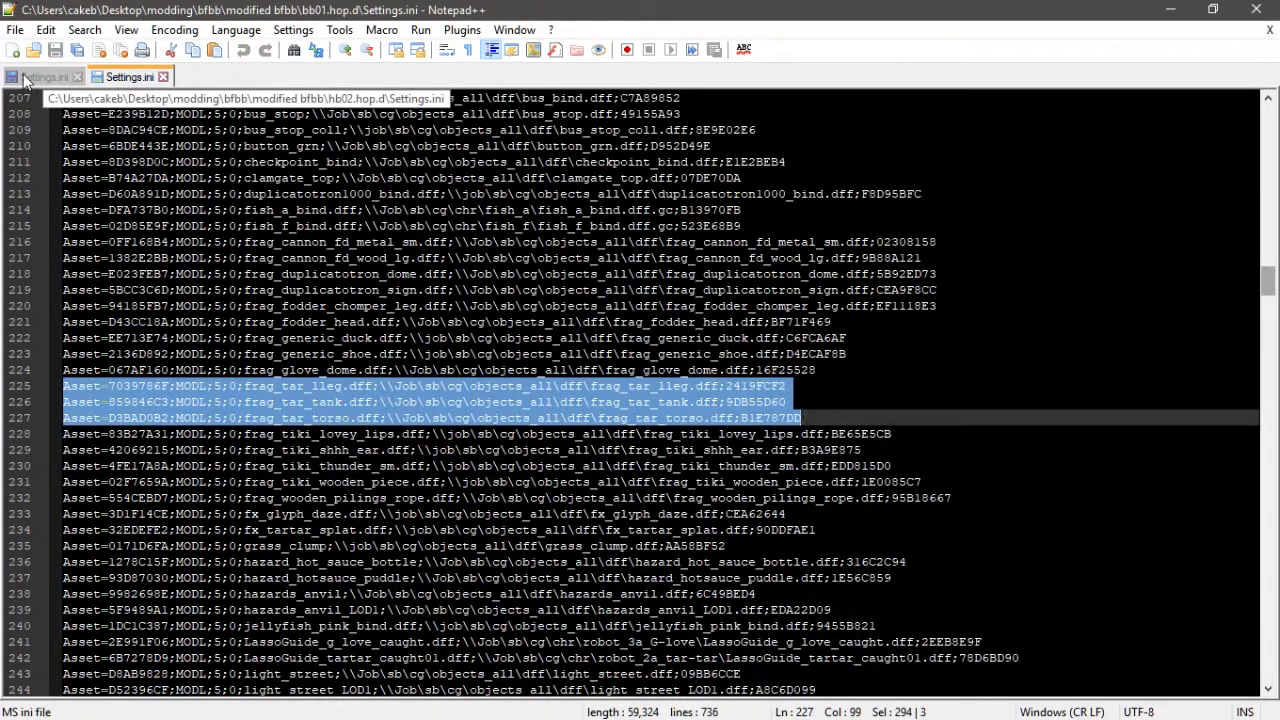
pyautogui.click(26, 78)
pyautogui.scroll(-2, 640, 390)
pyautogui.scroll(-1, 640, 390)
pyautogui.click(63, 306)
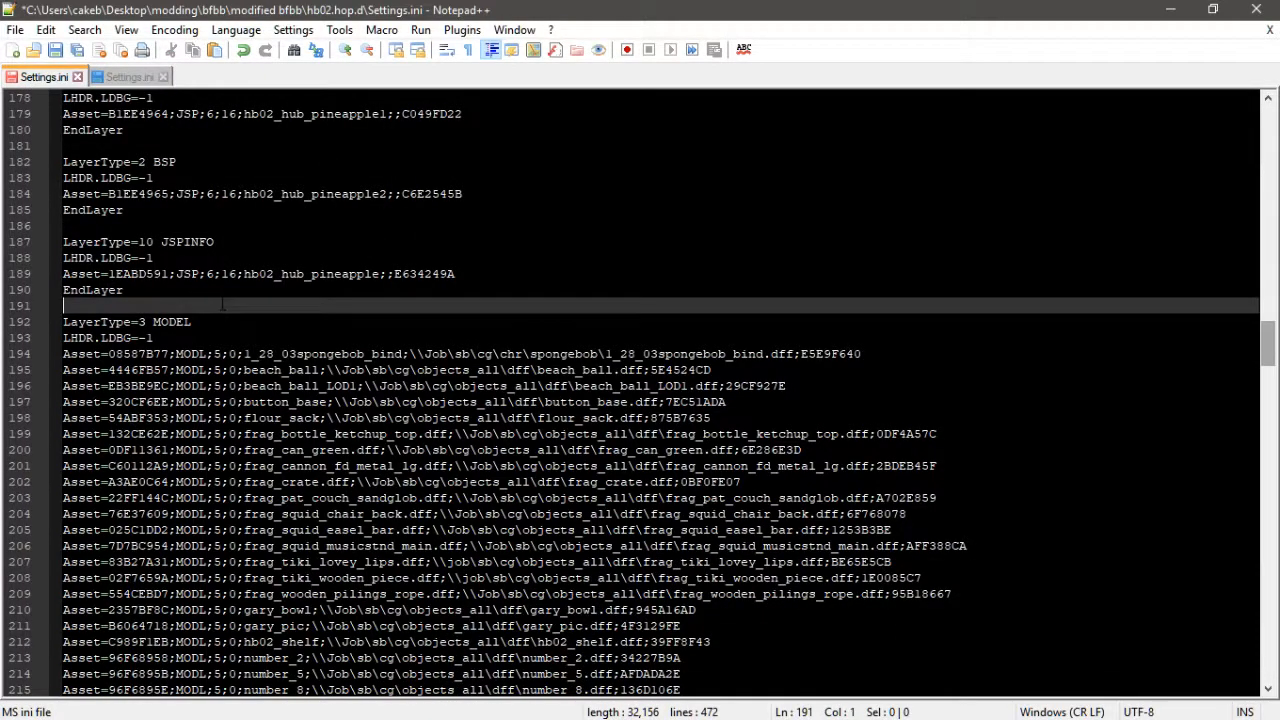
pyautogui.press('Return')
pyautogui.press('Return')
pyautogui.press('Up')
pyautogui.hotkey('ctrl', 'v')
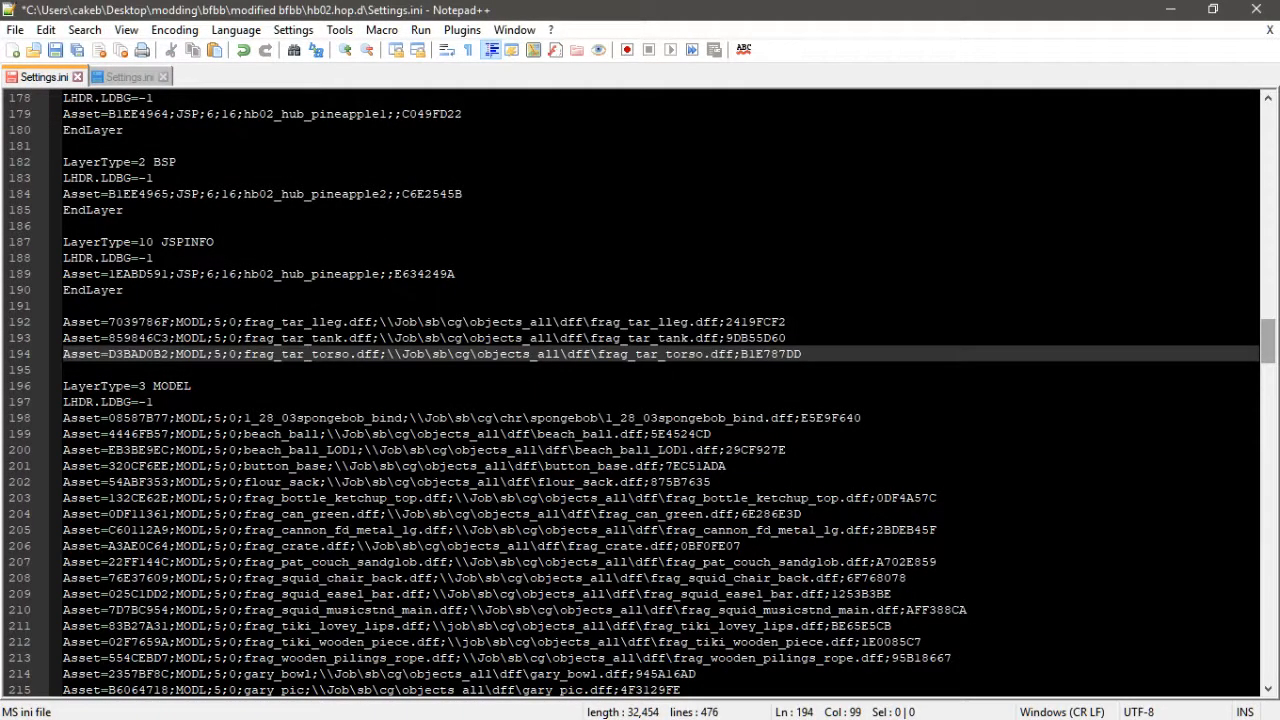
# - Add a LayerType=3 MODEL header with LHDR.LDBG=-1 above the pasted frag_tar model lines
pyautogui.moveTo(155, 401); pyautogui.dragTo(44, 393)
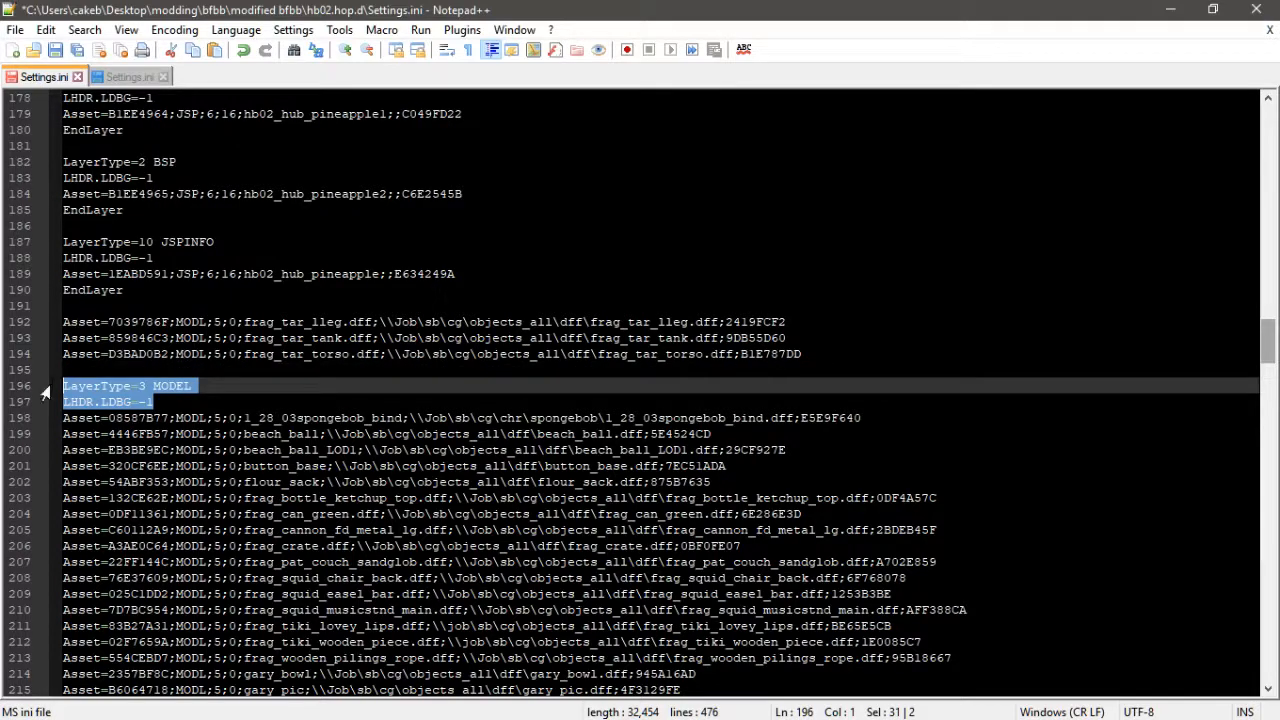
pyautogui.hotkey('ctrl', 'c')
pyautogui.click(63, 306)
pyautogui.press('Return')
pyautogui.hotkey('ctrl', 'v')
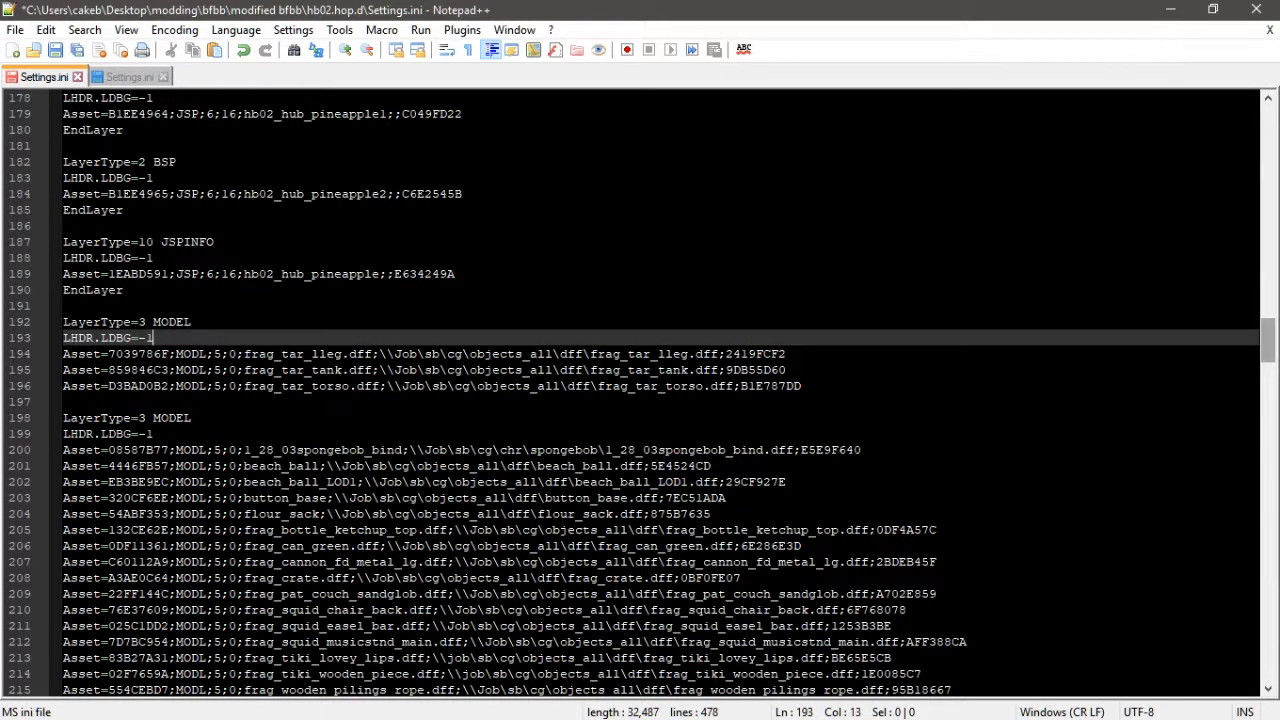
# - Close the new frag_tar model layer with an EndLayer line and return to bb01's Settings.ini
pyautogui.click(818, 390)
pyautogui.press('Return')
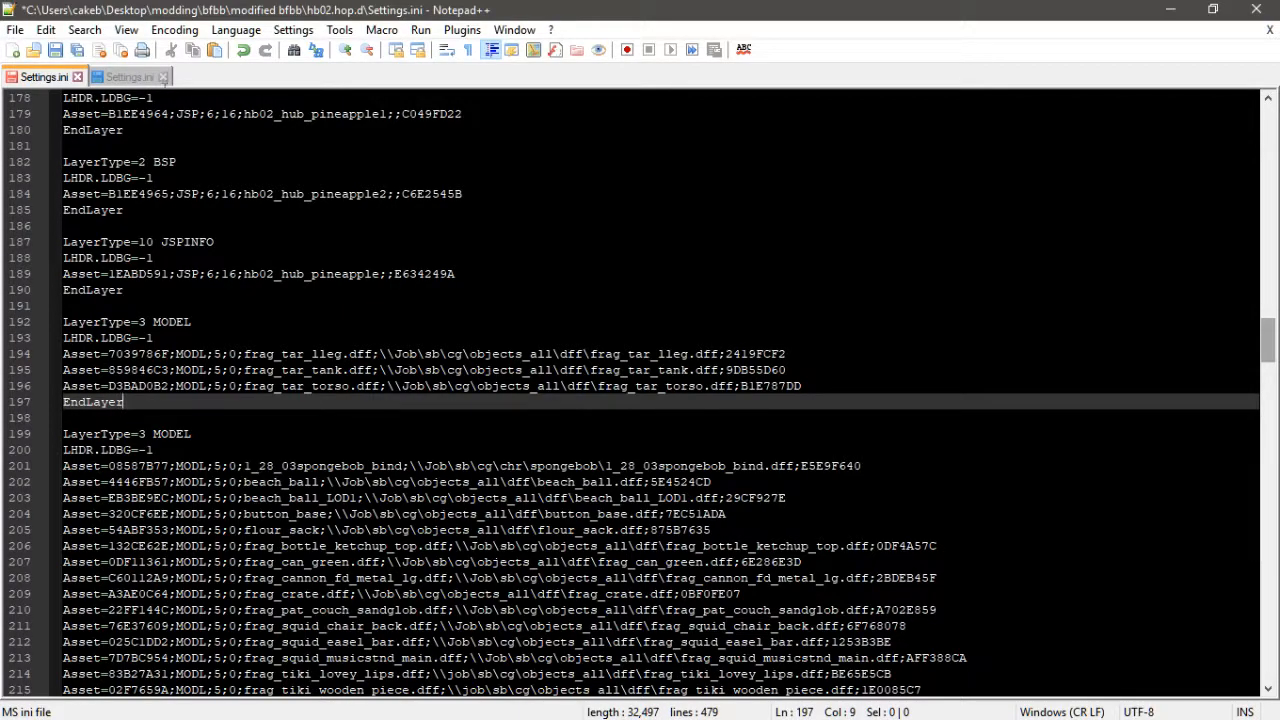
pyautogui.click(128, 77)
pyautogui.scroll(-7, 640, 385)
pyautogui.scroll(2, 640, 385)
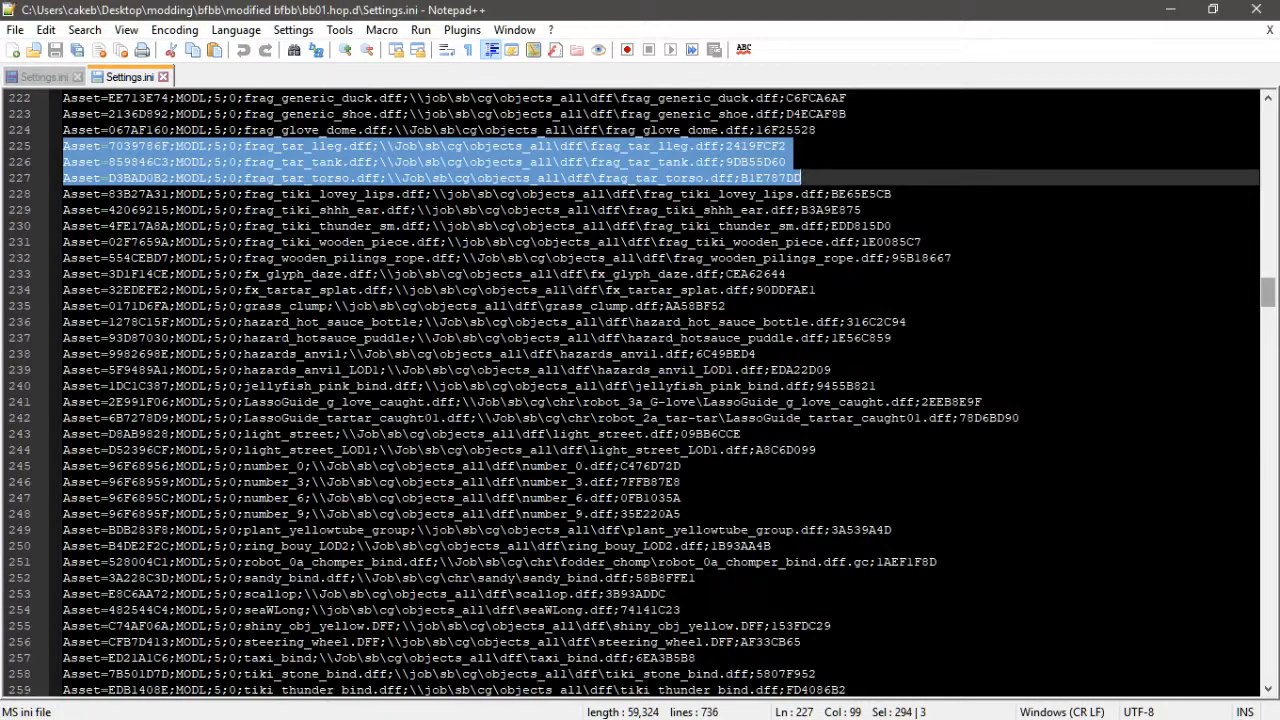
pyautogui.scroll(7, 290, 385)
pyautogui.scroll(-6, 640, 390)
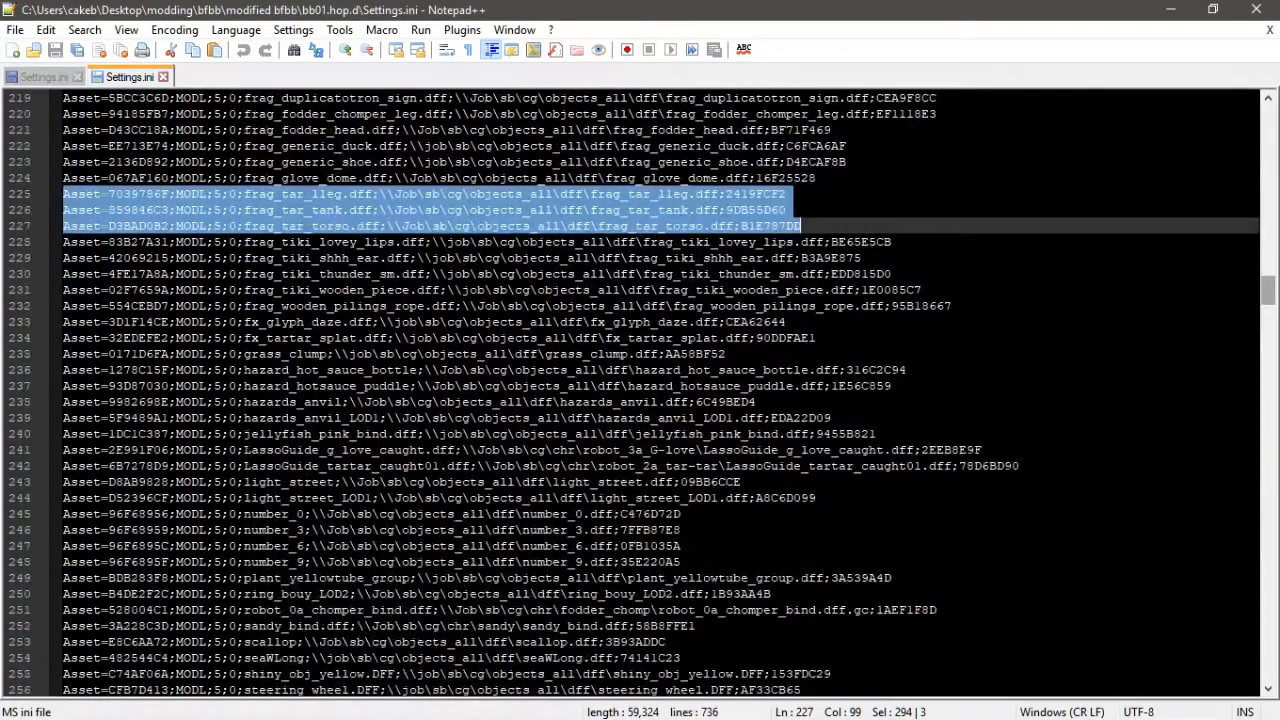
# - Search bb01 for "tar", paste the fx_tartar_splat model line below the frag_tar lines in hb02, and save
pyautogui.hotkey('ctrl', 'f')
pyautogui.write('tar')
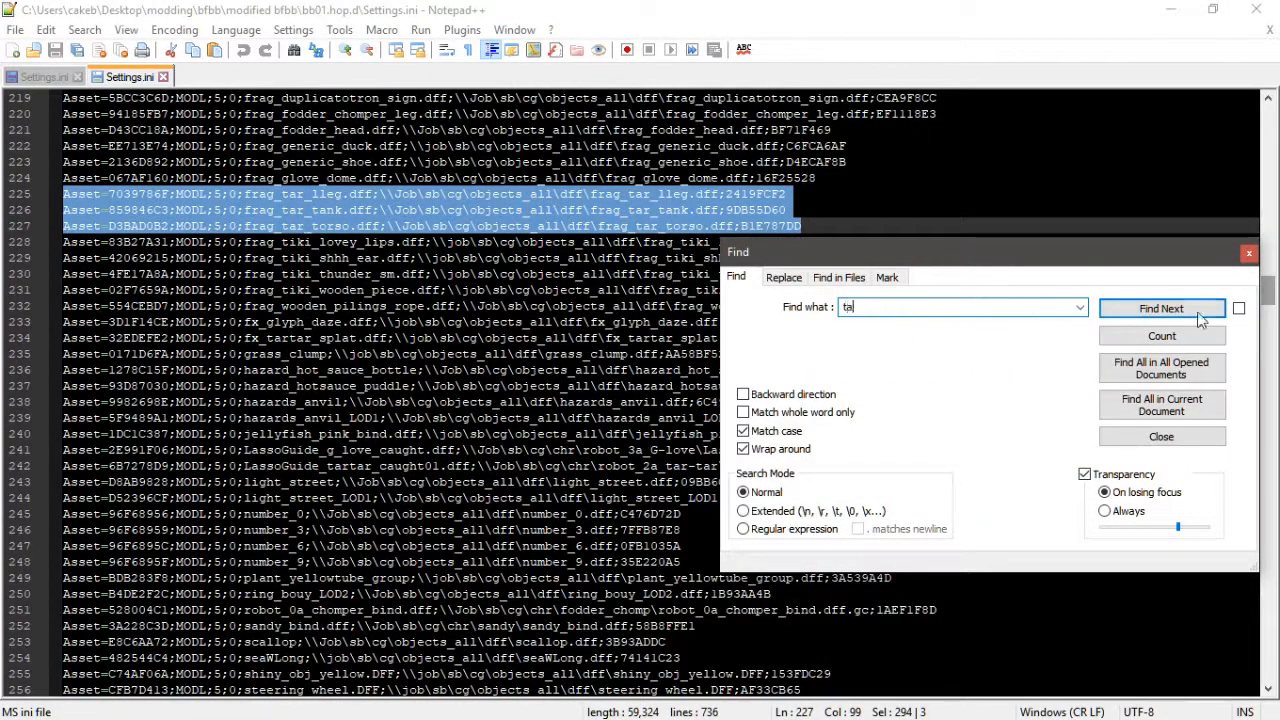
pyautogui.click(1161, 309)
pyautogui.moveTo(64, 341); pyautogui.dragTo(892, 340)
pyautogui.click(44, 77)
pyautogui.click(448, 371)
pyautogui.press('Down')
pyautogui.press('End')
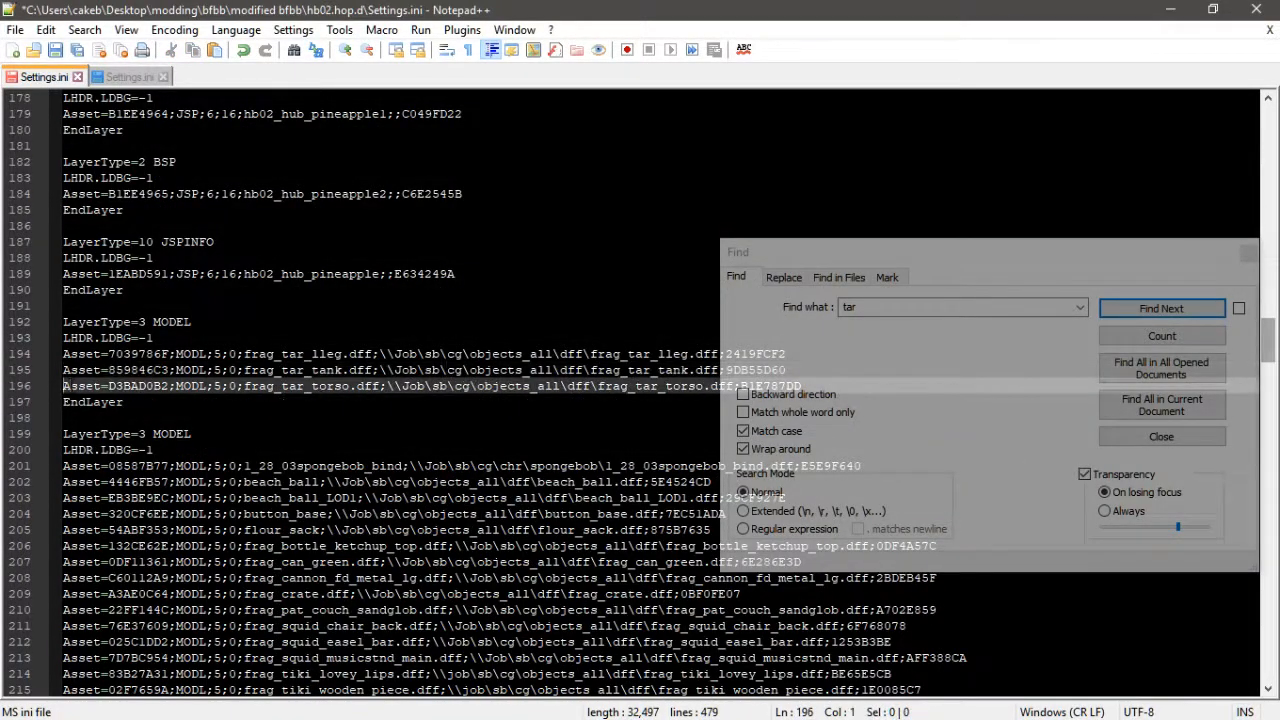
pyautogui.press('Return')
pyautogui.hotkey('ctrl', 'v')
pyautogui.press('Return')
pyautogui.hotkey('ctrl', 's')
# - Copy the LassoGuide_tartar_caught01 model line from bb01 into hb02's new model layer and save
pyautogui.click(120, 80)
pyautogui.click(1161, 309)
pyautogui.moveTo(64, 466); pyautogui.dragTo(64, 482)
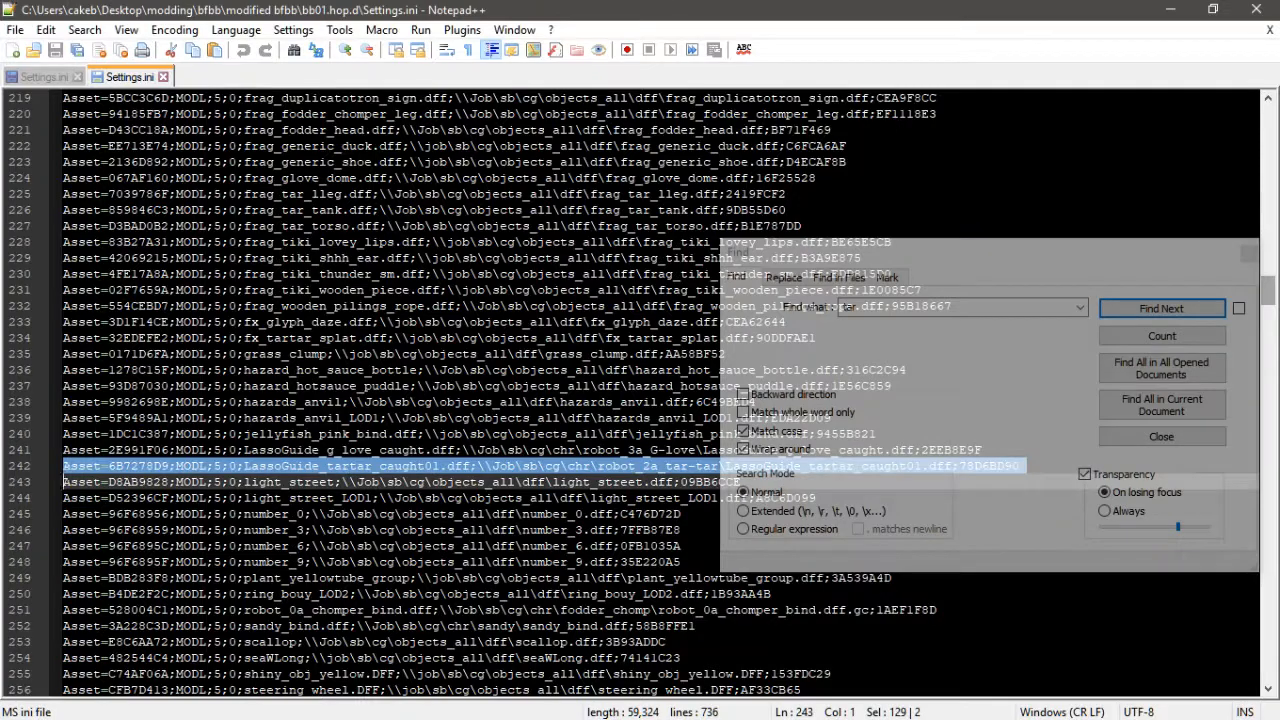
pyautogui.hotkey('ctrl', 'c')
pyautogui.click(44, 77)
pyautogui.hotkey('ctrl', 'v')
pyautogui.hotkey('ctrl', 's')
# - Copy the frag_tar_larm and frag_tar_rleg model lines from bb01 into hb02's new model layer
pyautogui.click(124, 78)
pyautogui.click(1161, 309)
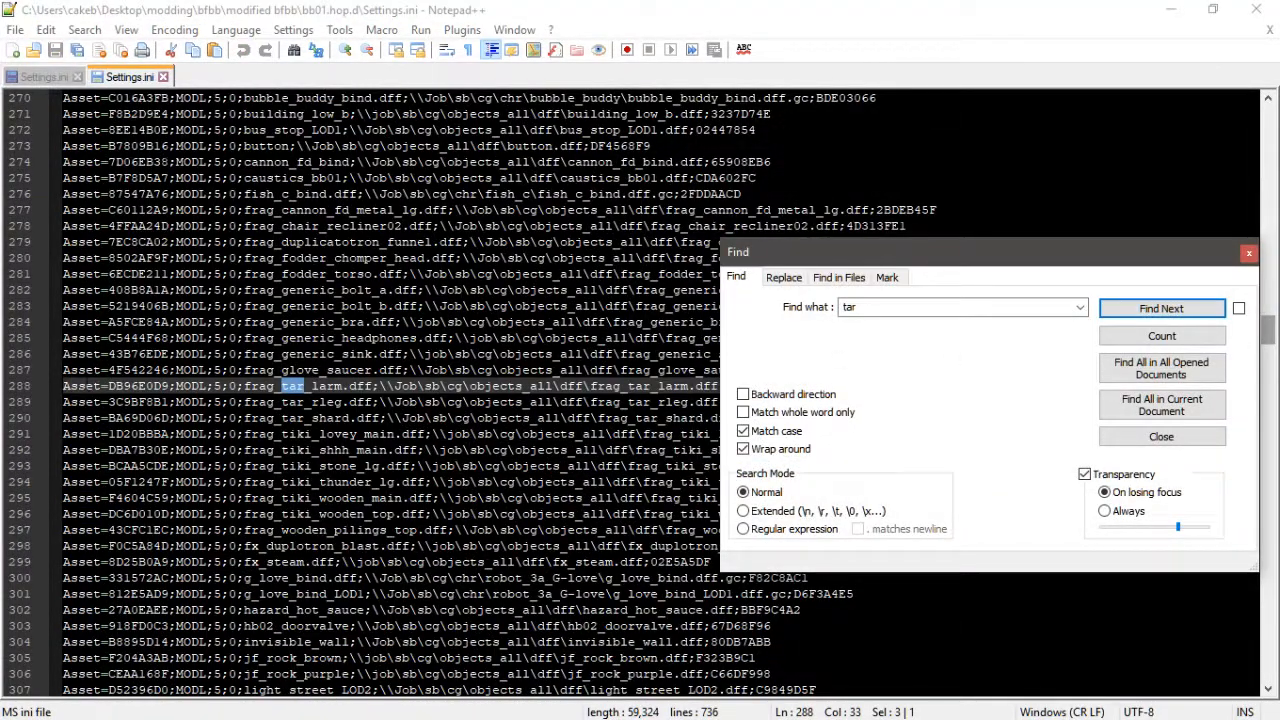
pyautogui.click(54, 77)
pyautogui.click(135, 78)
pyautogui.moveTo(62, 386); pyautogui.dragTo(1038, 419)
pyautogui.hotkey('ctrl', 'c')
pyautogui.click(54, 78)
pyautogui.hotkey('ctrl', 'v')
pyautogui.press('Return')
# - Copy the next two tar-related model lines found in bb01 into hb02's new model layer
pyautogui.click(132, 78)
pyautogui.click(1161, 309)
pyautogui.moveTo(63, 386); pyautogui.dragTo(57, 402)
pyautogui.hotkey('ctrl', 'c')
pyautogui.click(40, 78)
pyautogui.hotkey('ctrl', 'v')
pyautogui.click(132, 78)
pyautogui.click(1135, 307)
pyautogui.hotkey('ctrl', 'c')
pyautogui.click(40, 77)
pyautogui.hotkey('ctrl', 'v')
# - Copy two more tar-related model lines from bb01 into hb02 and remove the extra blank line
pyautogui.click(130, 77)
pyautogui.click(1161, 308)
pyautogui.moveTo(60, 546); pyautogui.dragTo(60, 562)
pyautogui.hotkey('ctrl', 'c')
pyautogui.click(40, 77)
pyautogui.hotkey('ctrl', 'v')
pyautogui.click(130, 77)
pyautogui.click(1172, 308)
pyautogui.moveTo(60, 450); pyautogui.dragTo(60, 466)
pyautogui.hotkey('ctrl', 'c')
pyautogui.click(40, 77)
pyautogui.hotkey('ctrl', 'v')
pyautogui.click(130, 77)
pyautogui.click(1161, 308)
pyautogui.click(40, 77)
pyautogui.press('BackSpace')
# - Add a new LayerType=4 ANIMATION layer with LHDR.LDBG=-1 and EndLayer above hb02's existing animation layer
pyautogui.scroll(-20, 400, 400)
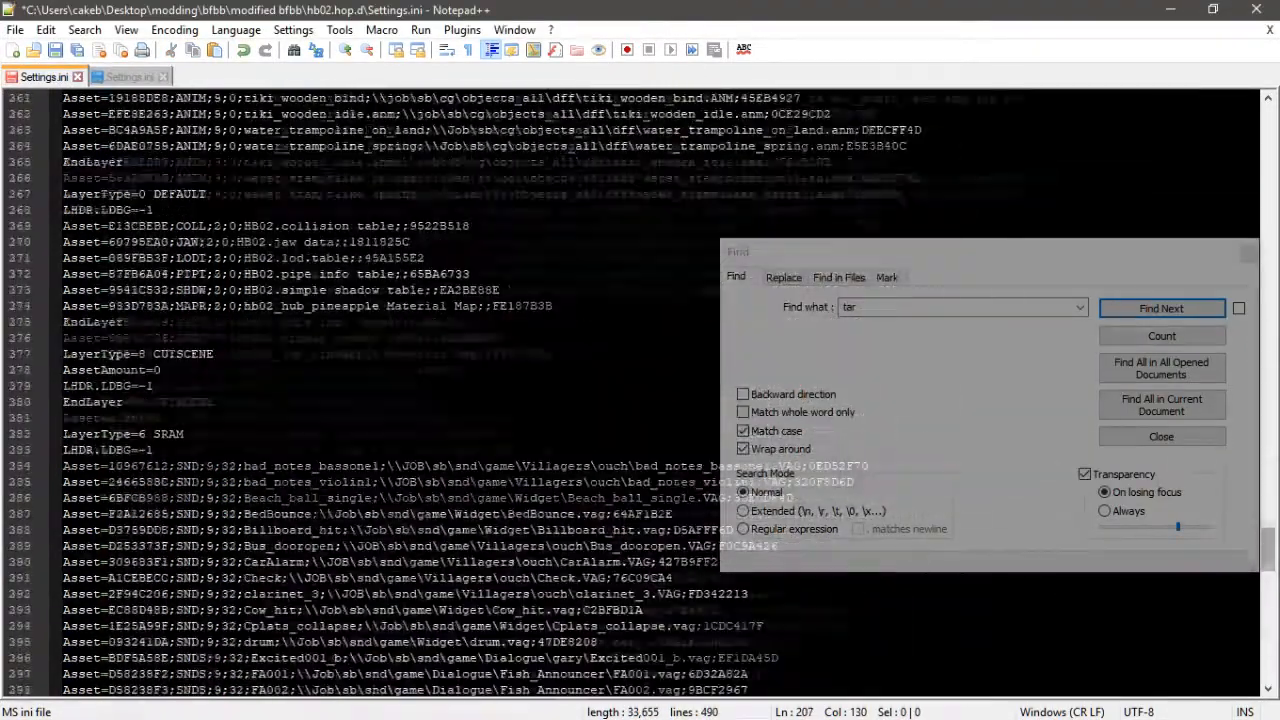
pyautogui.scroll(7, 400, 400)
pyautogui.moveTo(63, 258); pyautogui.dragTo(154, 274)
pyautogui.hotkey('ctrl', 'c')
pyautogui.press('Left')
pyautogui.press('Return')
pyautogui.press('Return')
pyautogui.press('Up')
pyautogui.hotkey('ctrl', 'v')
pyautogui.press('Up')
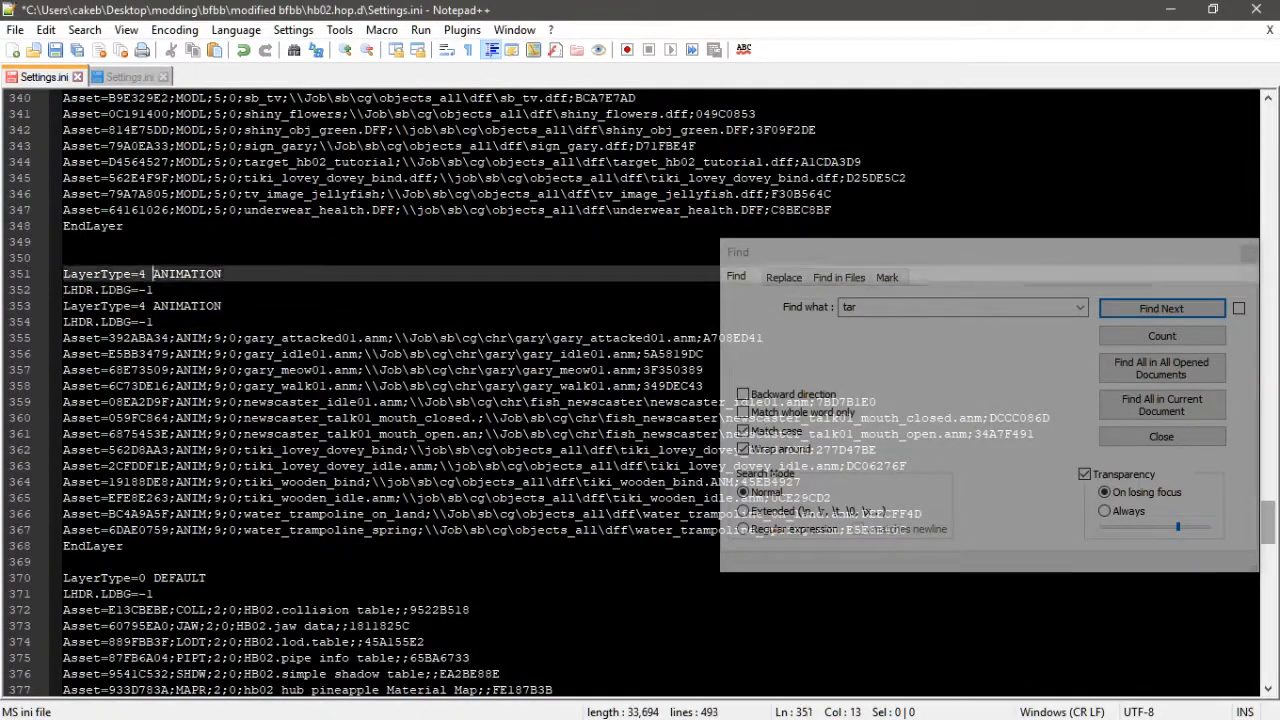
pyautogui.press('Up')
pyautogui.press('BackSpace')
pyautogui.press('Down')
pyautogui.press('Down')
pyautogui.press('End')
pyautogui.press('Return')
pyautogui.press('Return')
pyautogui.press('Return')
pyautogui.press('Up')
pyautogui.write('EndLayer')
# - Copy the LassoGuide_tartar and robot_tar animation lines from bb01 into hb02's new animation layer
pyautogui.click(125, 78)
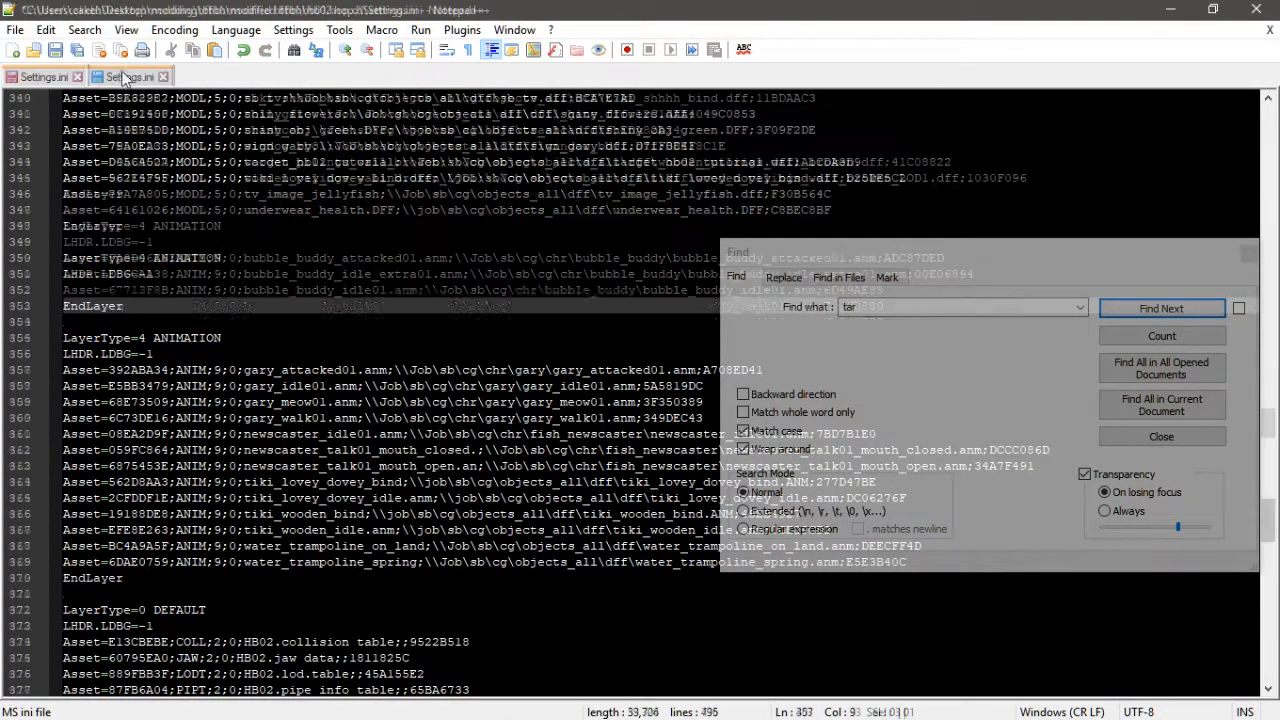
pyautogui.press('Left')
pyautogui.scroll(-18, 400, 400)
pyautogui.click(356, 322)
pyautogui.moveTo(63, 338); pyautogui.dragTo(63, 370)
pyautogui.click(60, 73)
pyautogui.click(124, 290)
pyautogui.click(130, 77)
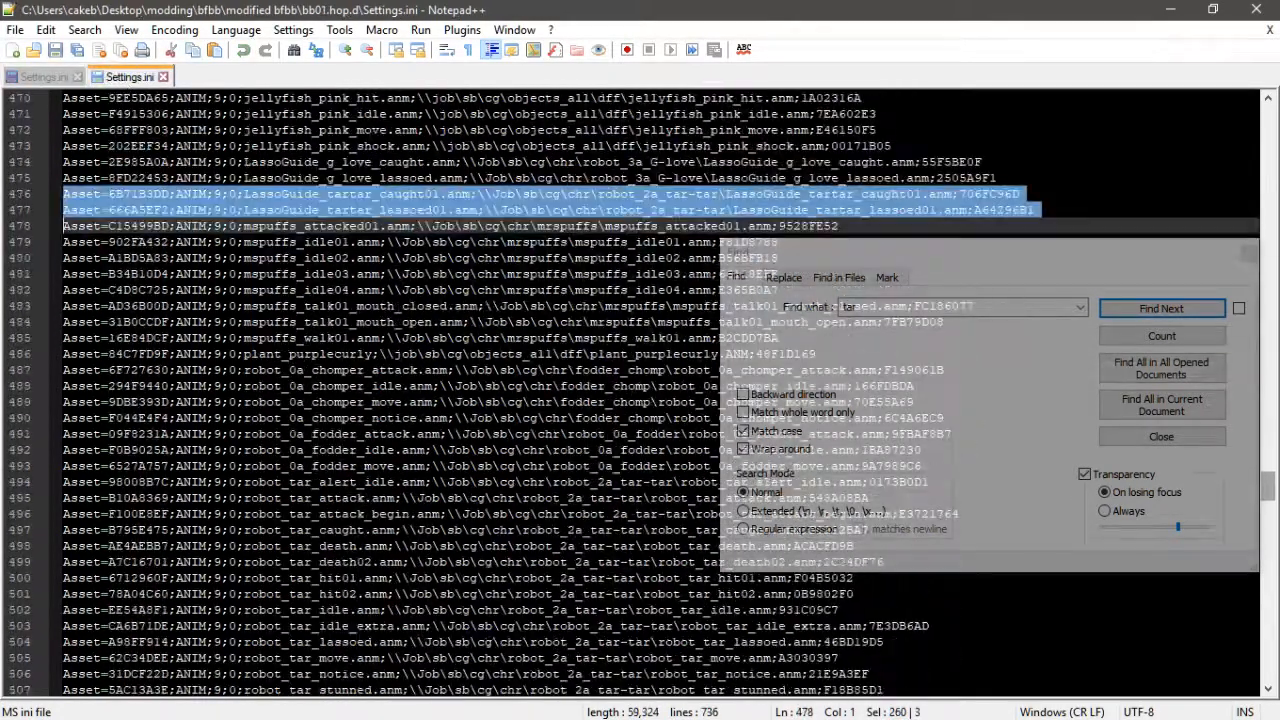
pyautogui.scroll(-5, 400, 400)
pyautogui.moveTo(63, 290); pyautogui.dragTo(80, 547)
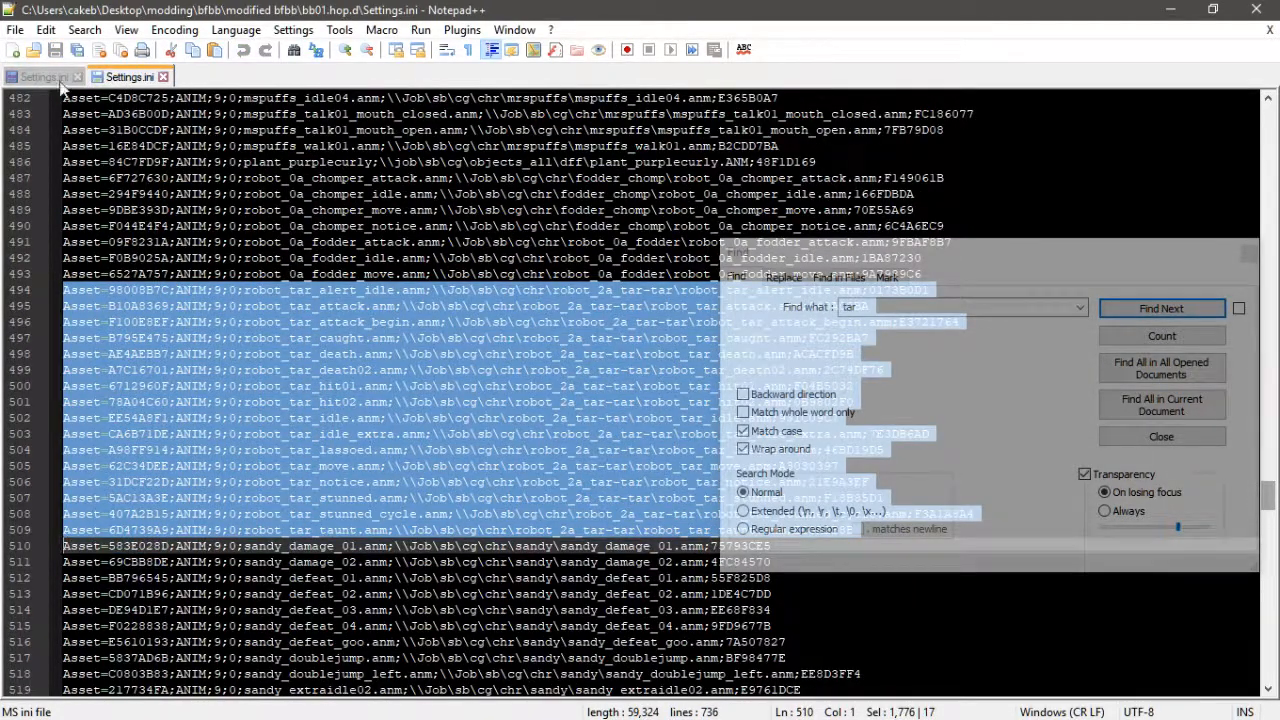
pyautogui.click(60, 80)
pyautogui.hotkey('ctrl', 'v')
# - Search further through bb01's Settings.ini for remaining "tar" entries
pyautogui.click(130, 77)
pyautogui.scroll(-10, 600, 250)
pyautogui.click(1173, 313)
pyautogui.click(1173, 313)
pyautogui.click(1173, 313)
pyautogui.click(1173, 310)
pyautogui.click(1173, 310)
pyautogui.click(1173, 311)
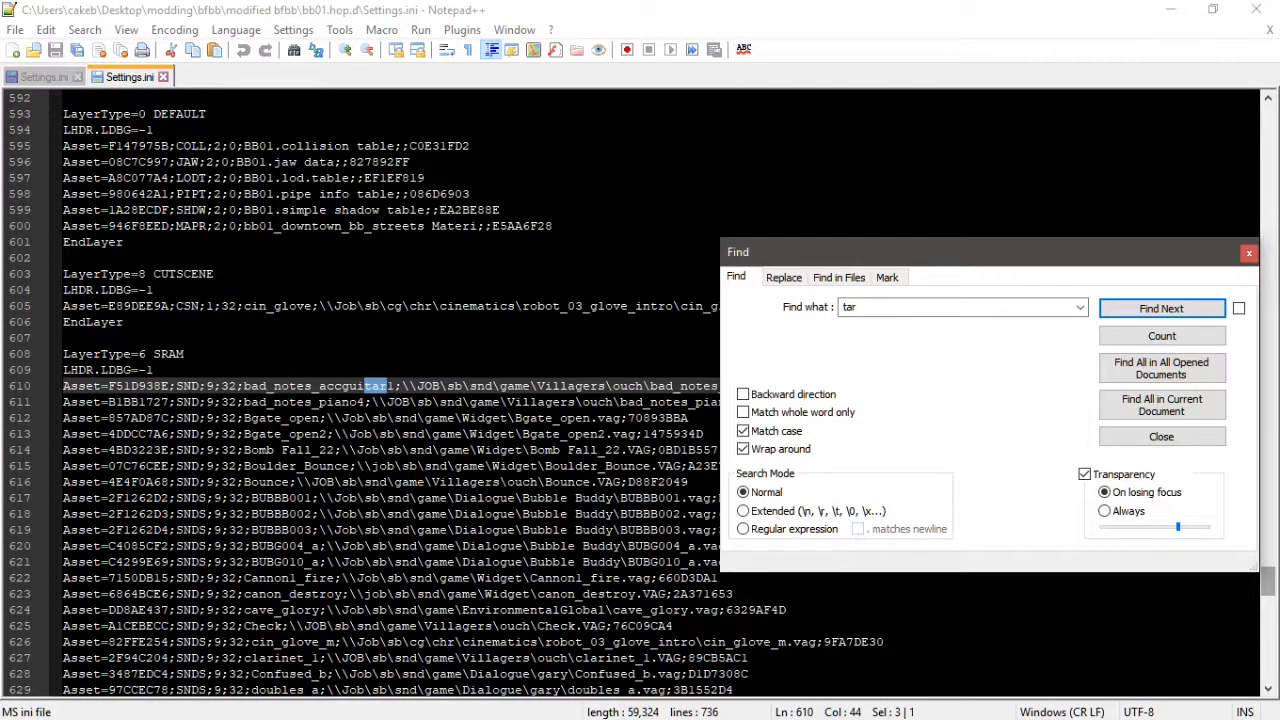
pyautogui.click(43, 80)
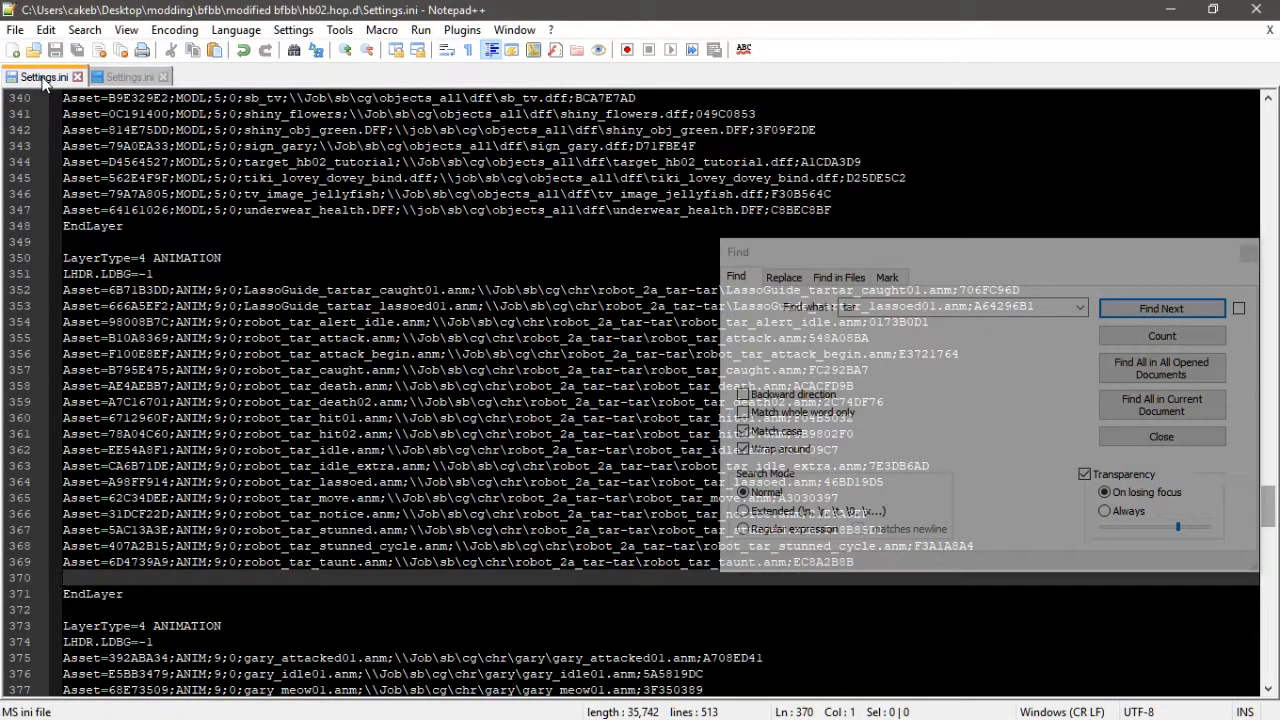
# - Remove the blank line before the animation layer's EndLayer, close the Find dialog and both Settings.ini files
pyautogui.press('BackSpace')
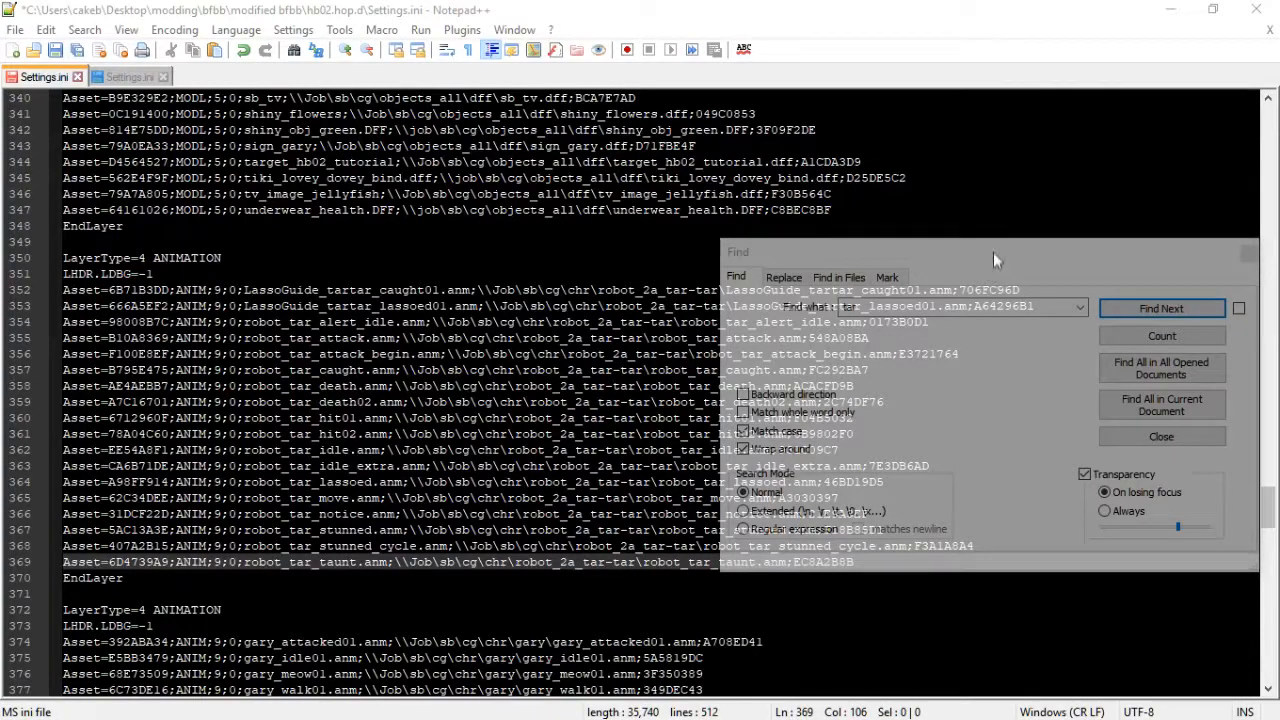
pyautogui.click(993, 260)
pyautogui.click(1248, 254)
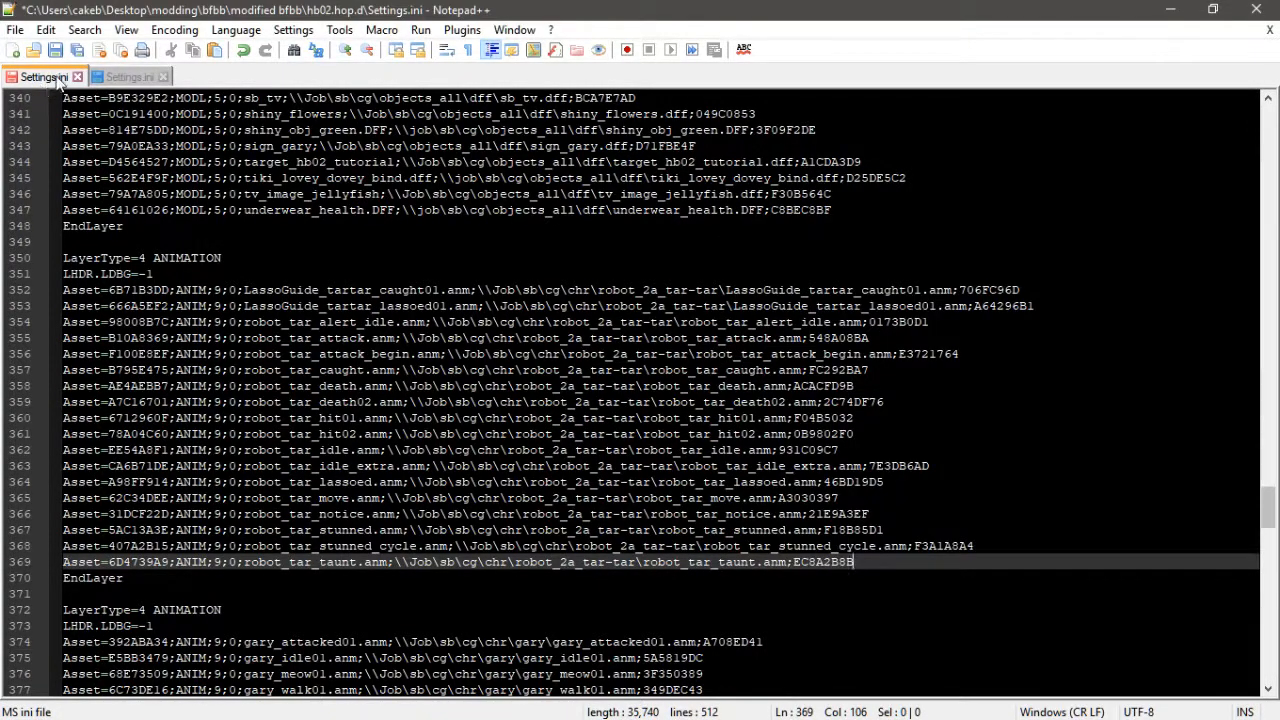
pyautogui.click(181, 225)
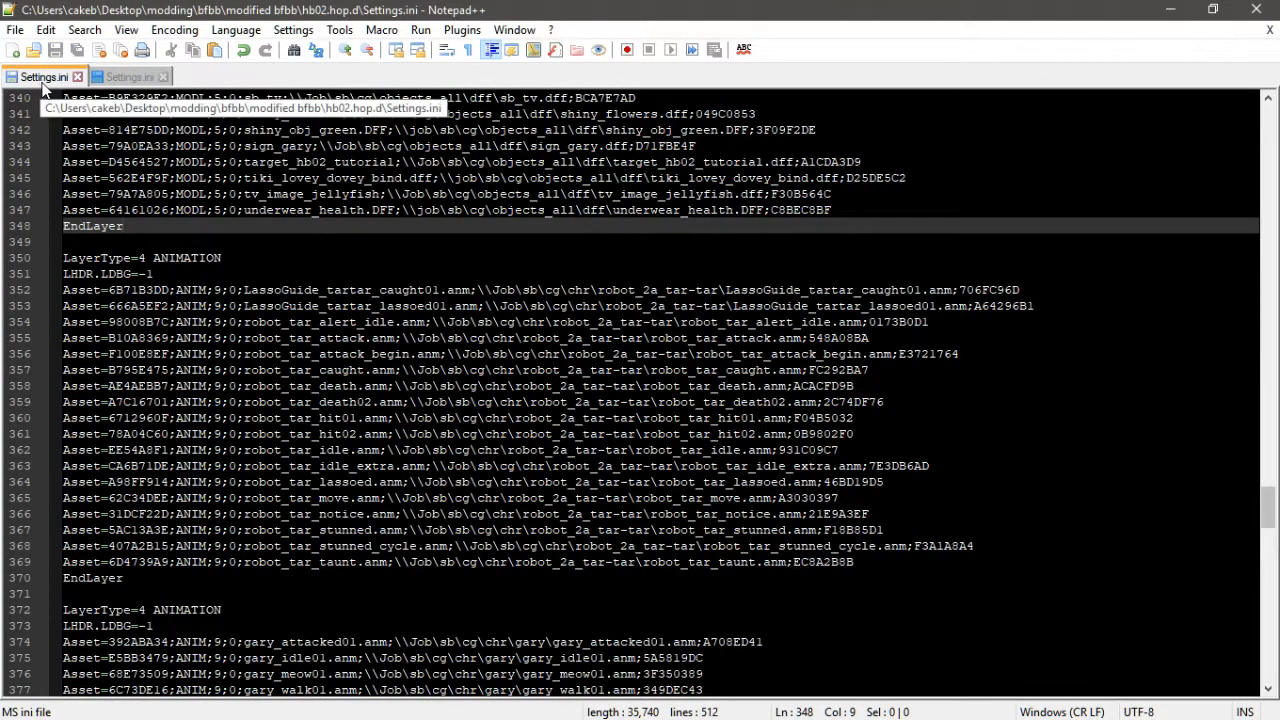
pyautogui.hotkey('ctrl', 'w')
pyautogui.hotkey('ctrl', 'w')
# - Copy the bb01.hip.d and hb02.hip.d folders from fresh bfbb's HIPs extracted into the modified bfbb folder
pyautogui.hotkey('alt', 'Tab')
pyautogui.click(549, 376)
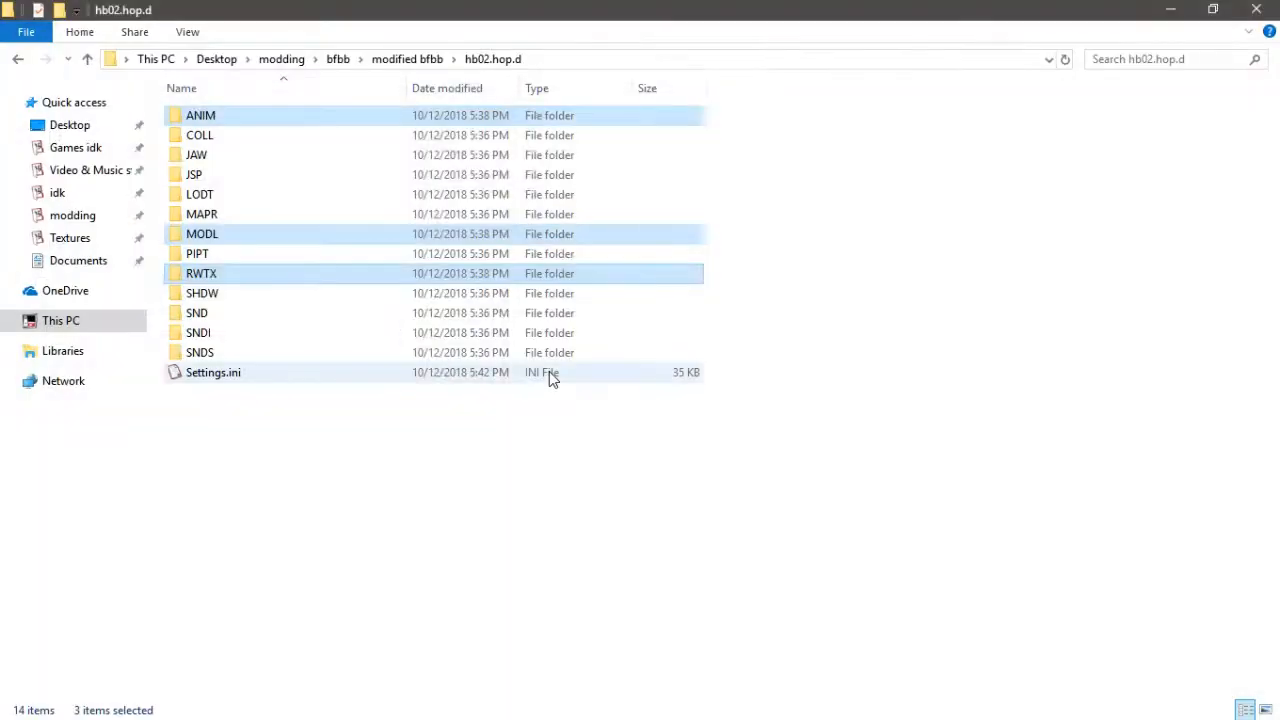
pyautogui.click(400, 57)
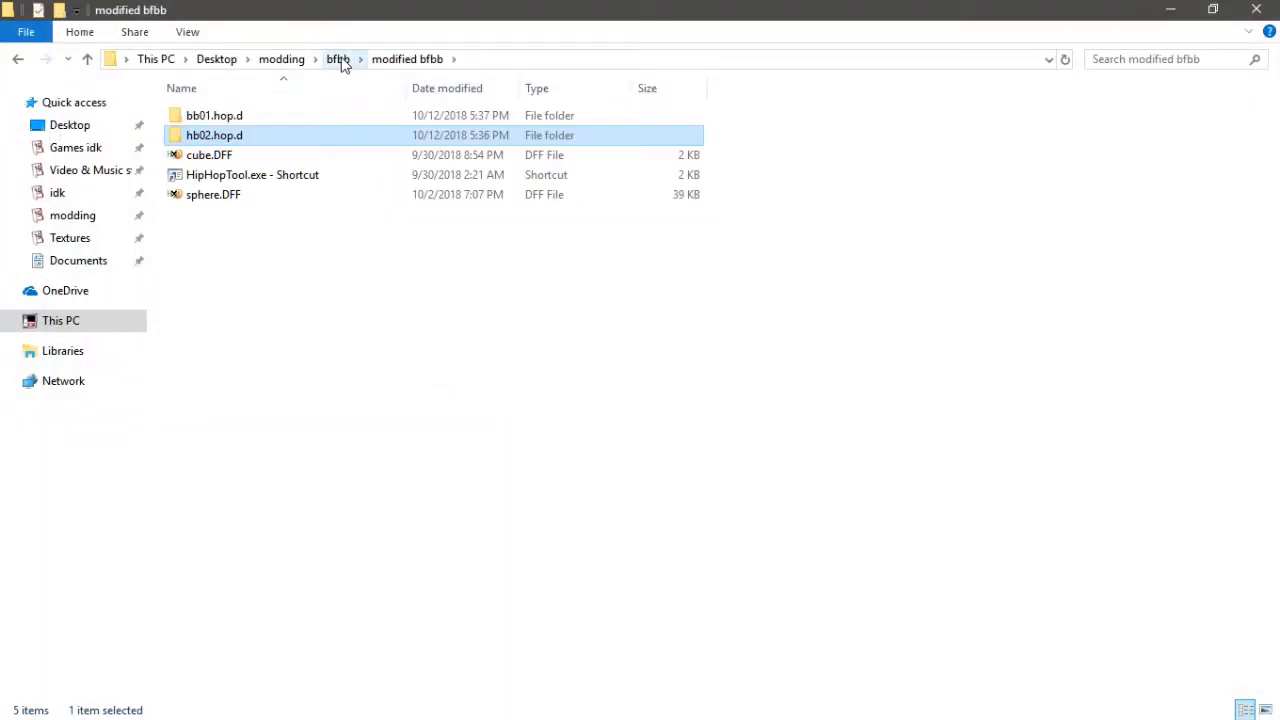
pyautogui.click(340, 60)
pyautogui.doubleClick(236, 118)
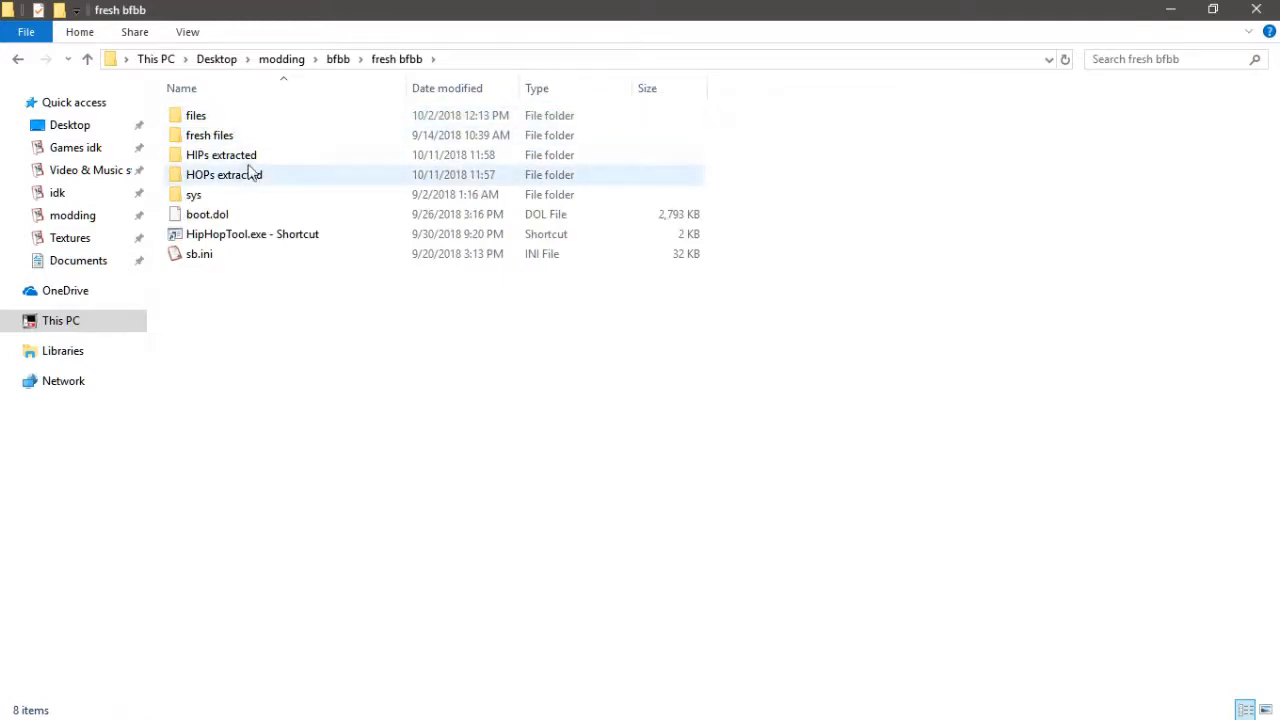
pyautogui.doubleClick(254, 160)
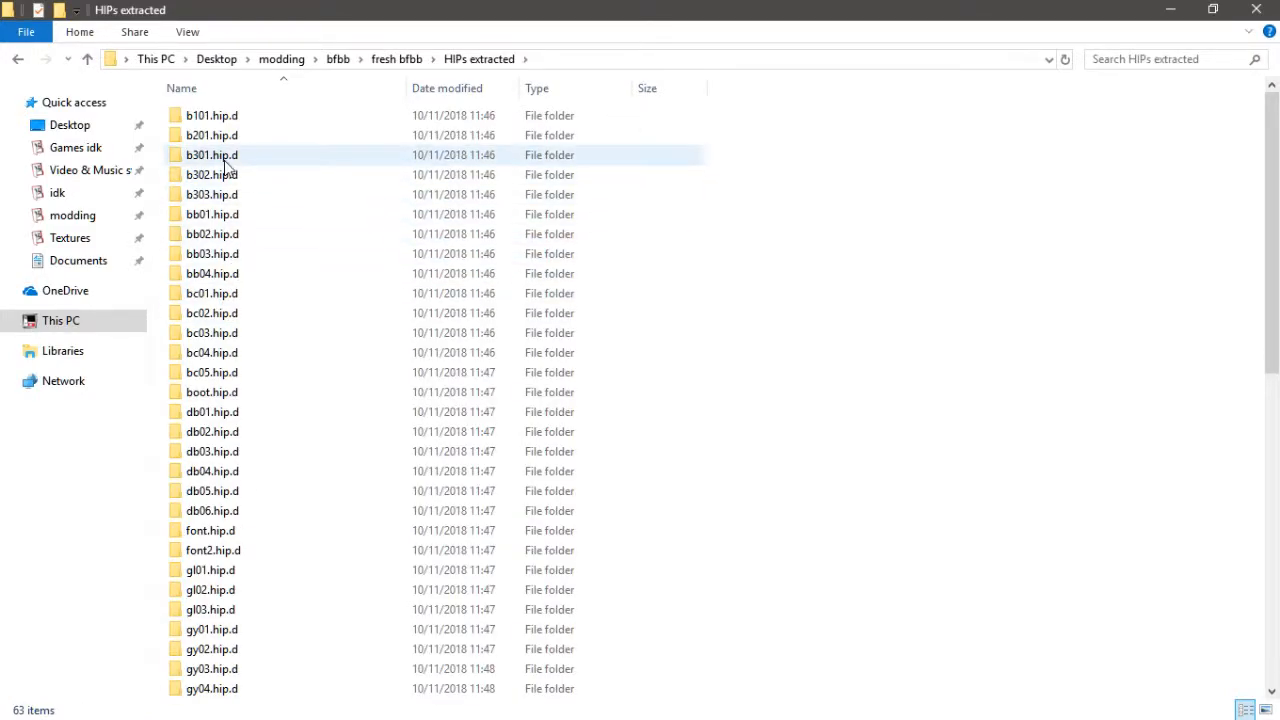
pyautogui.click(229, 218)
pyautogui.scroll(-6, 354, 491)
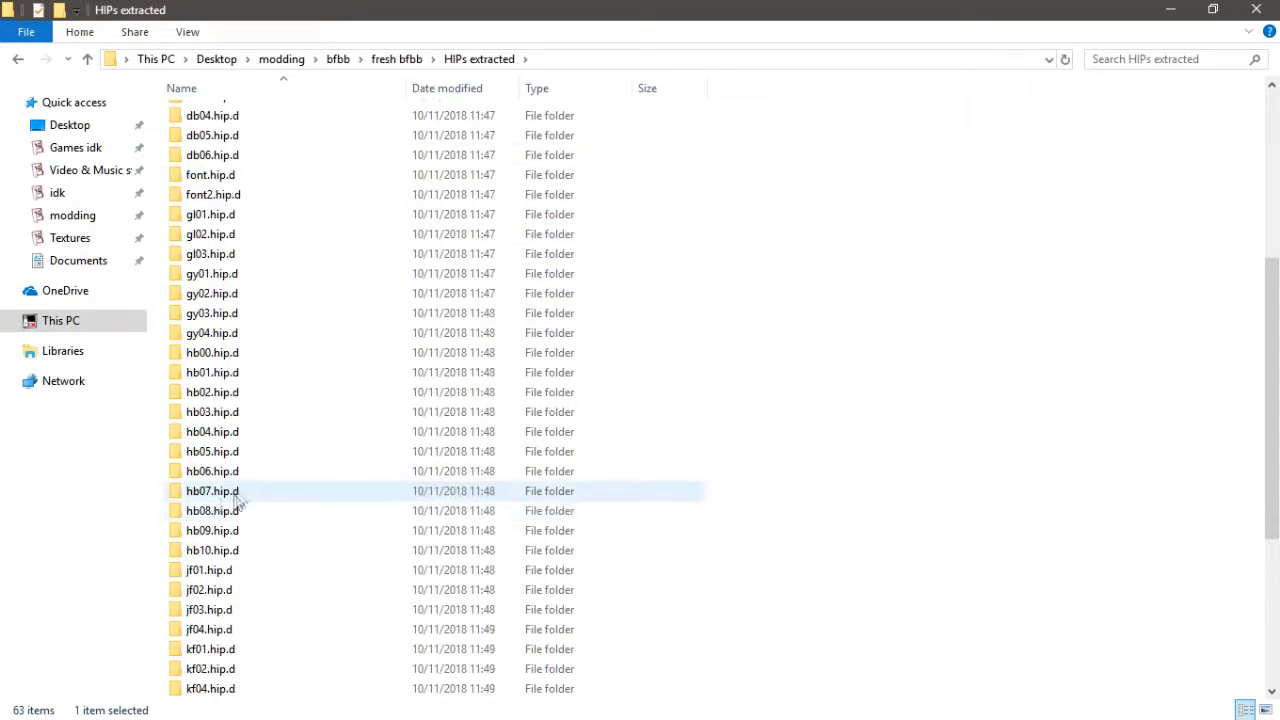
pyautogui.keyDown('ctrl'); pyautogui.click(224, 394); pyautogui.keyUp('ctrl')
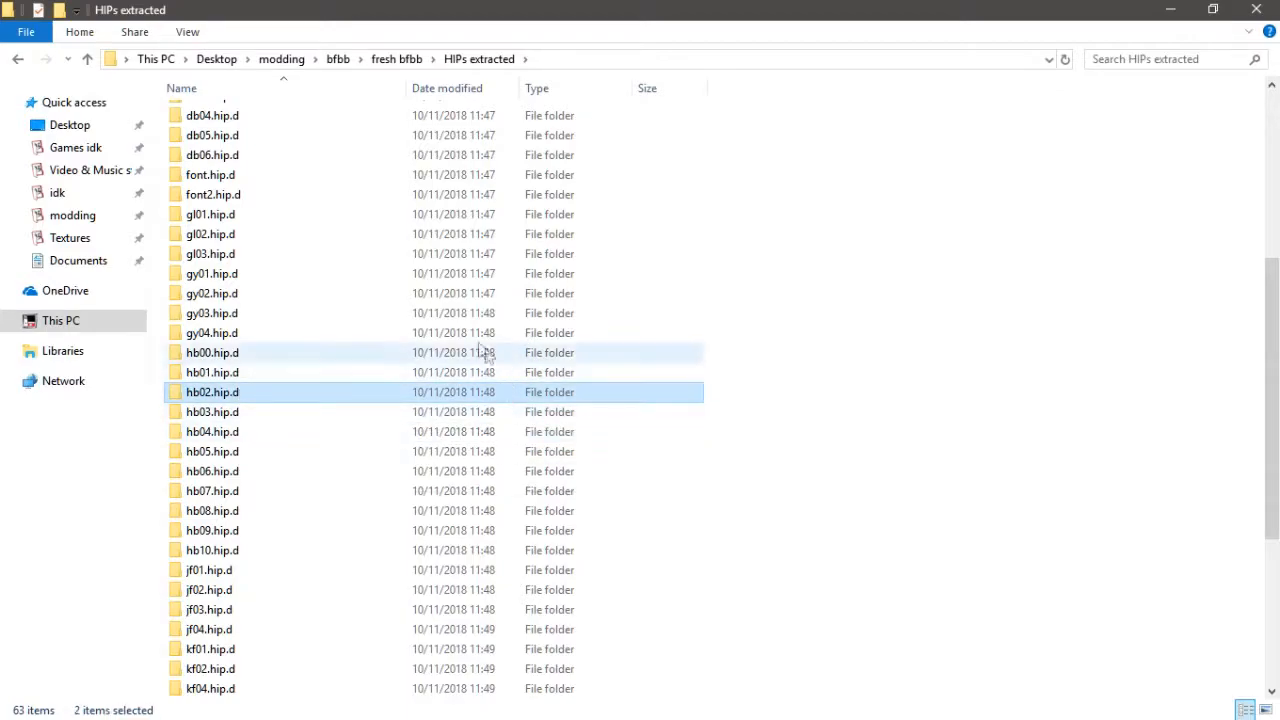
pyautogui.hotkey('alt', 'Left')
pyautogui.hotkey('alt', 'Left')
pyautogui.doubleClick(222, 155)
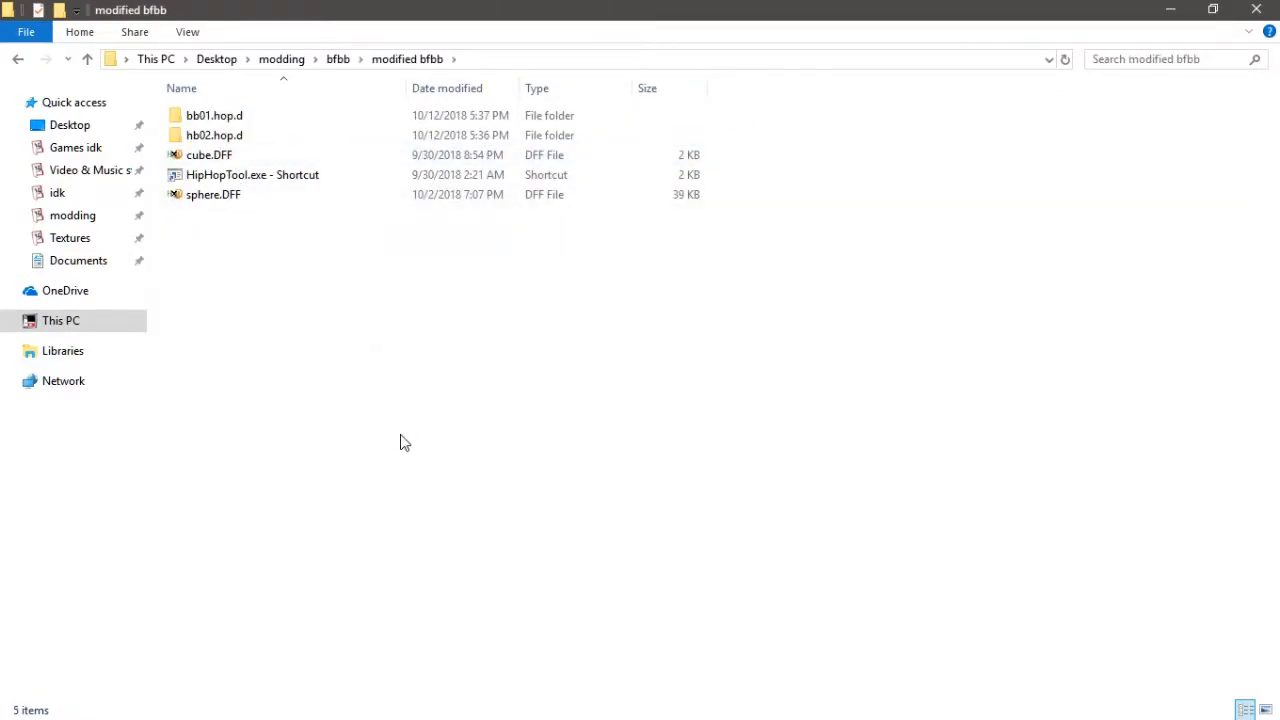
pyautogui.hotkey('ctrl', 'v')
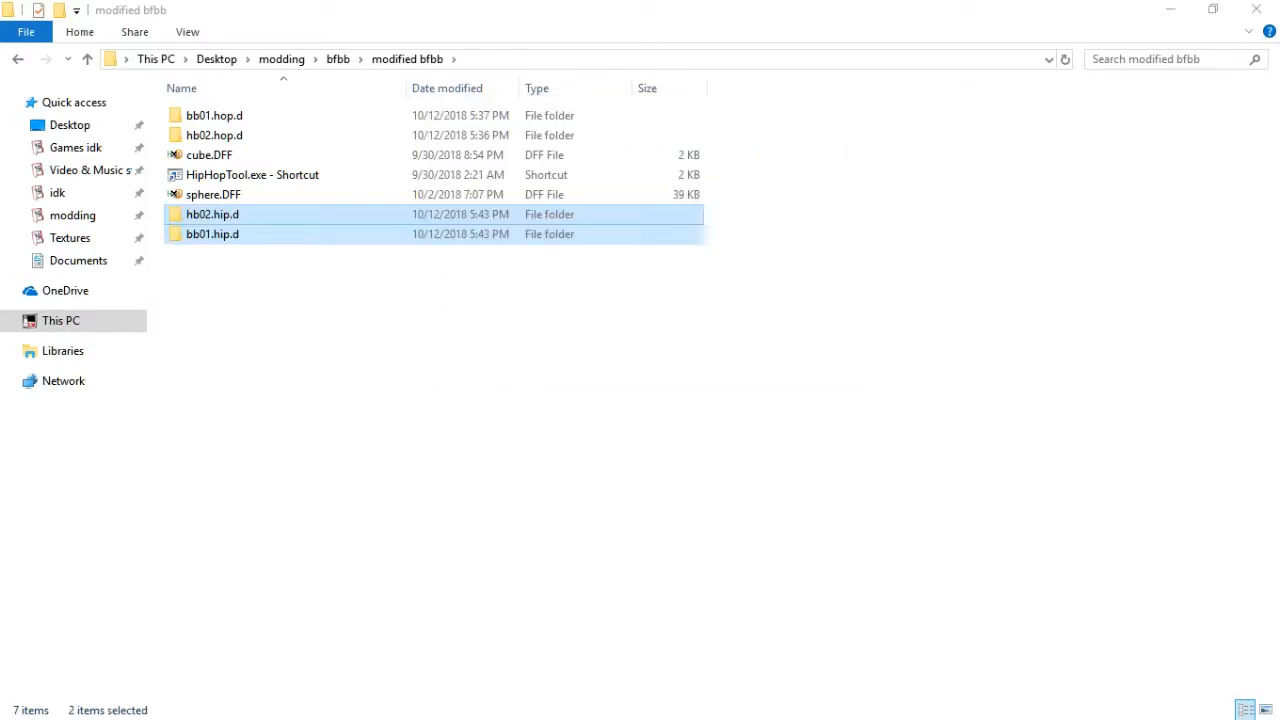
# - Copy the ATBL, MINF and SHRP folders from bb01.hip.d into hb02.hip.d, skipping files with the same names
pyautogui.click(571, 288)
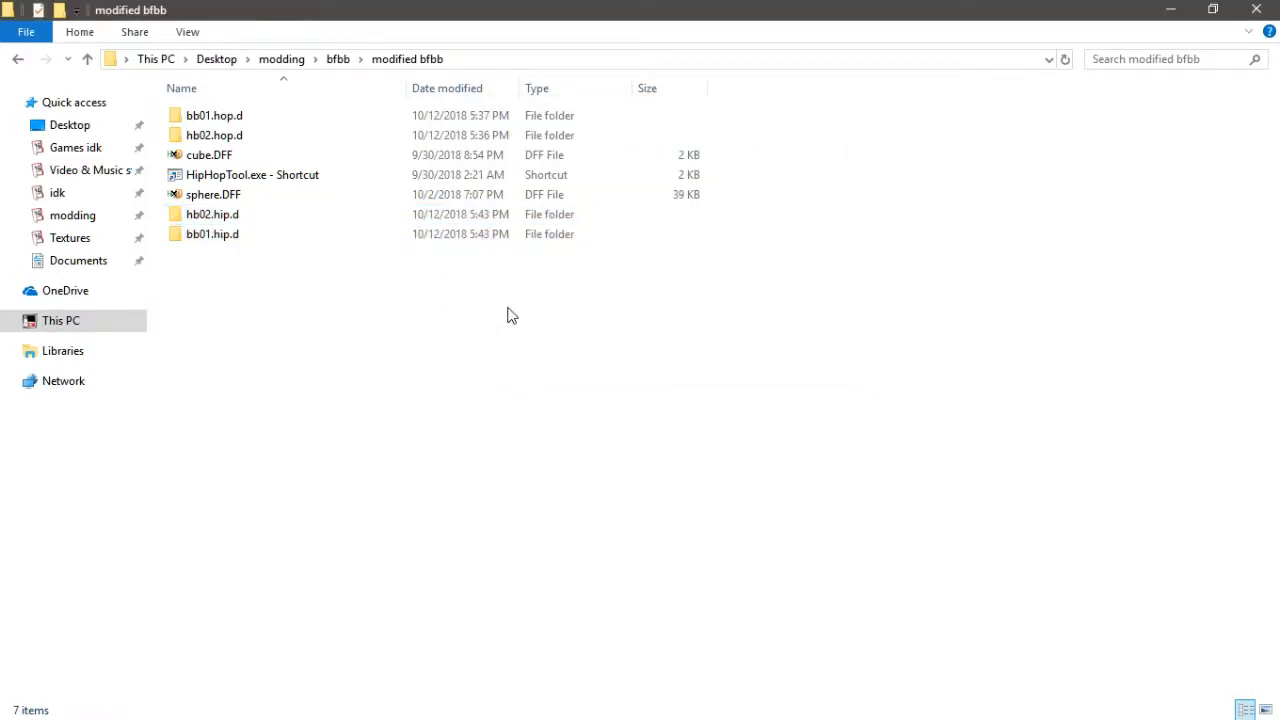
pyautogui.doubleClick(295, 238)
pyautogui.doubleClick(266, 116)
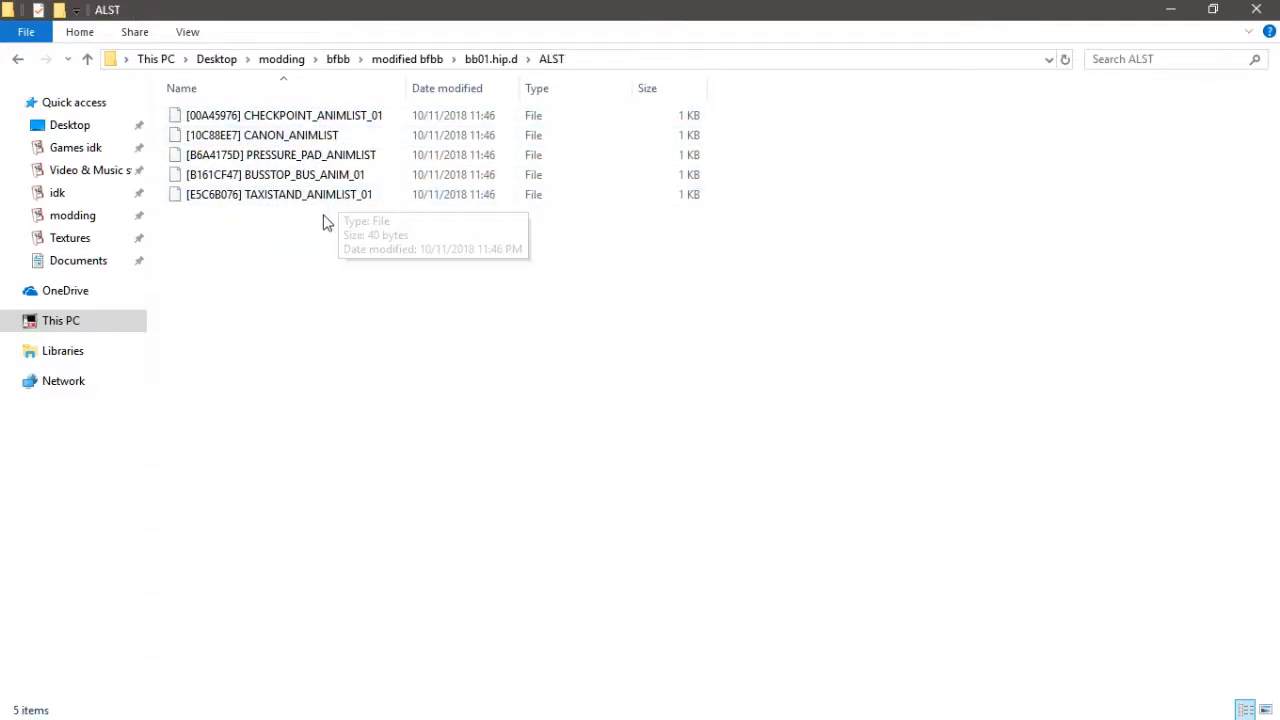
pyautogui.press('BackSpace')
pyautogui.click(221, 136)
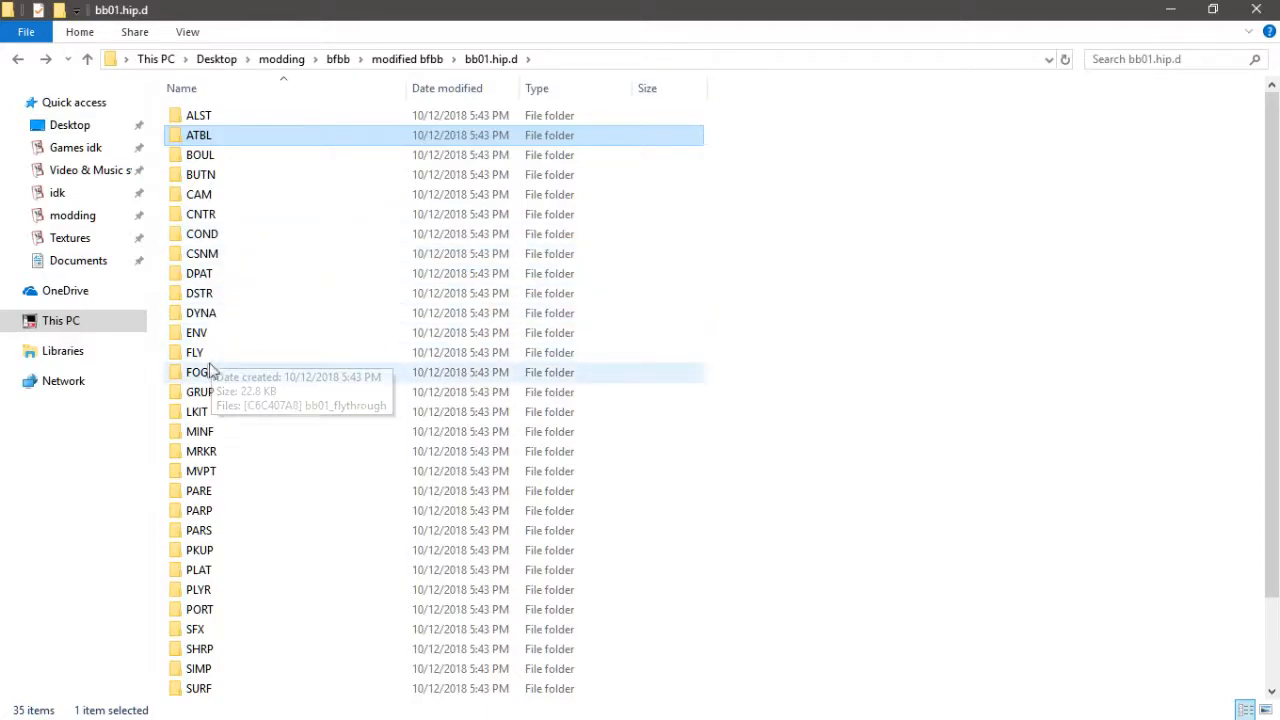
pyautogui.keyDown('ctrl'); pyautogui.click(244, 432); pyautogui.keyUp('ctrl')
pyautogui.scroll(-2, 246, 438)
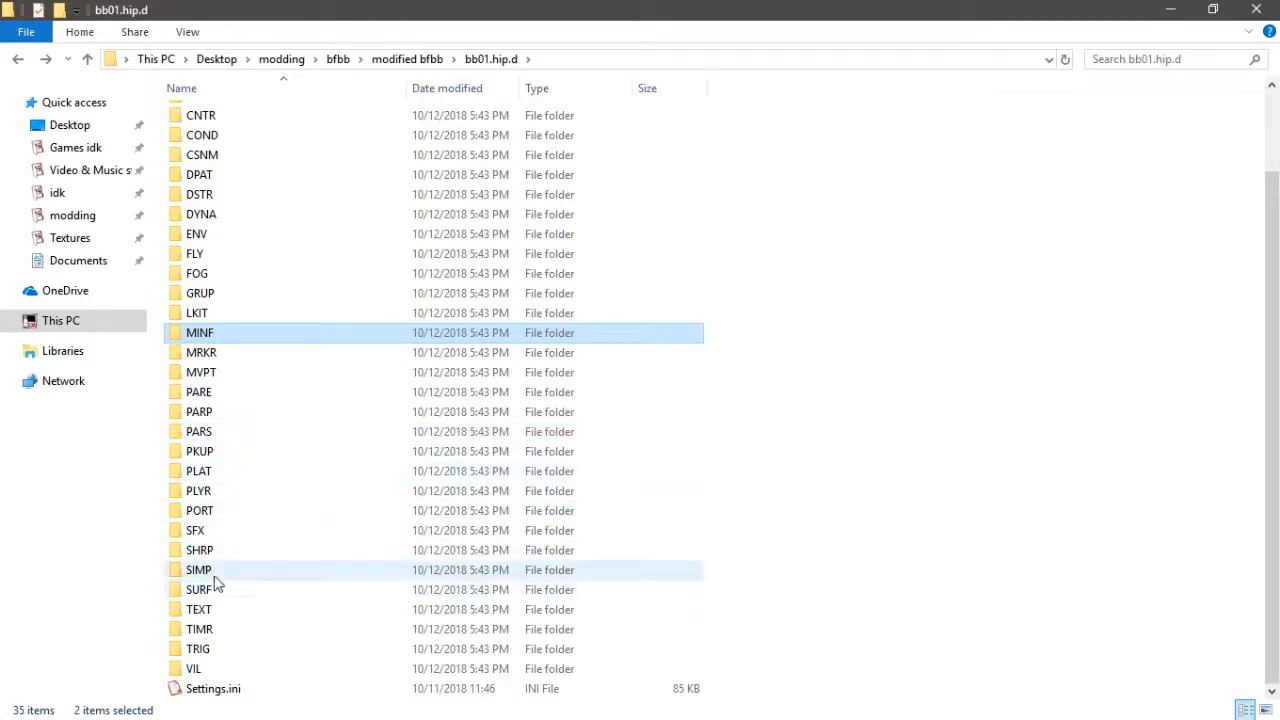
pyautogui.keyDown('ctrl'); pyautogui.click(240, 553); pyautogui.keyUp('ctrl')
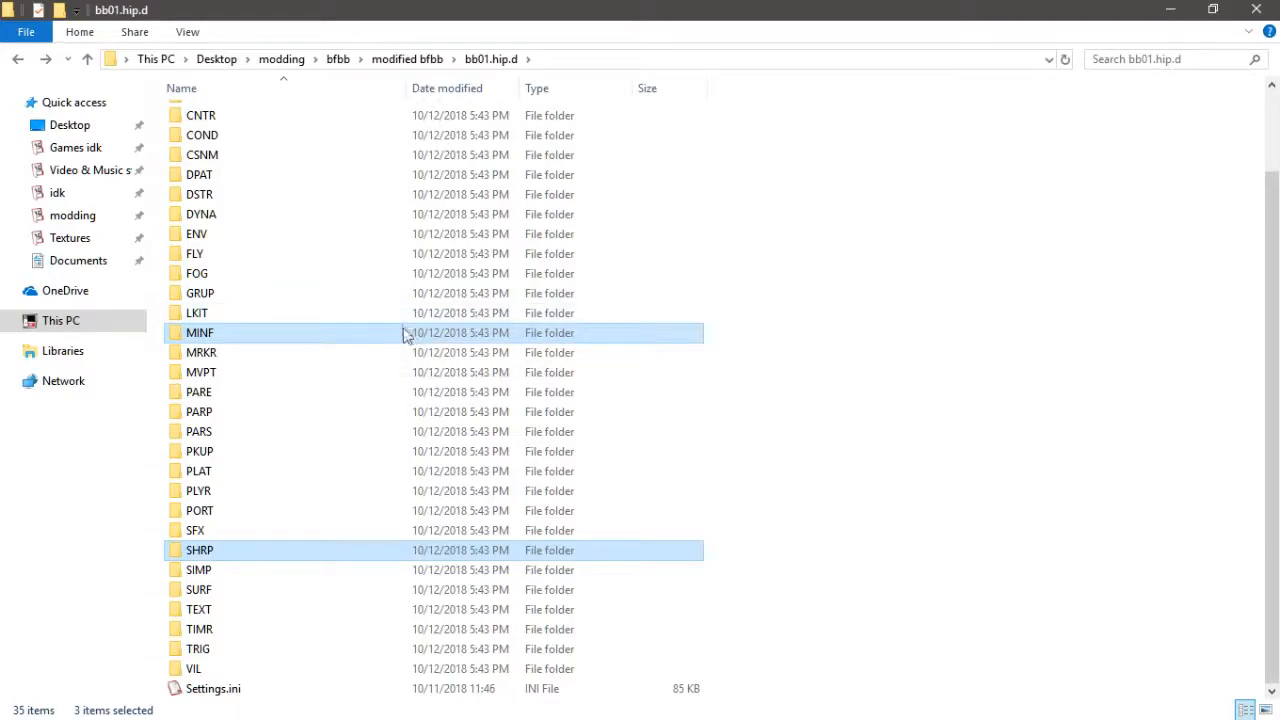
pyautogui.press('BackSpace')
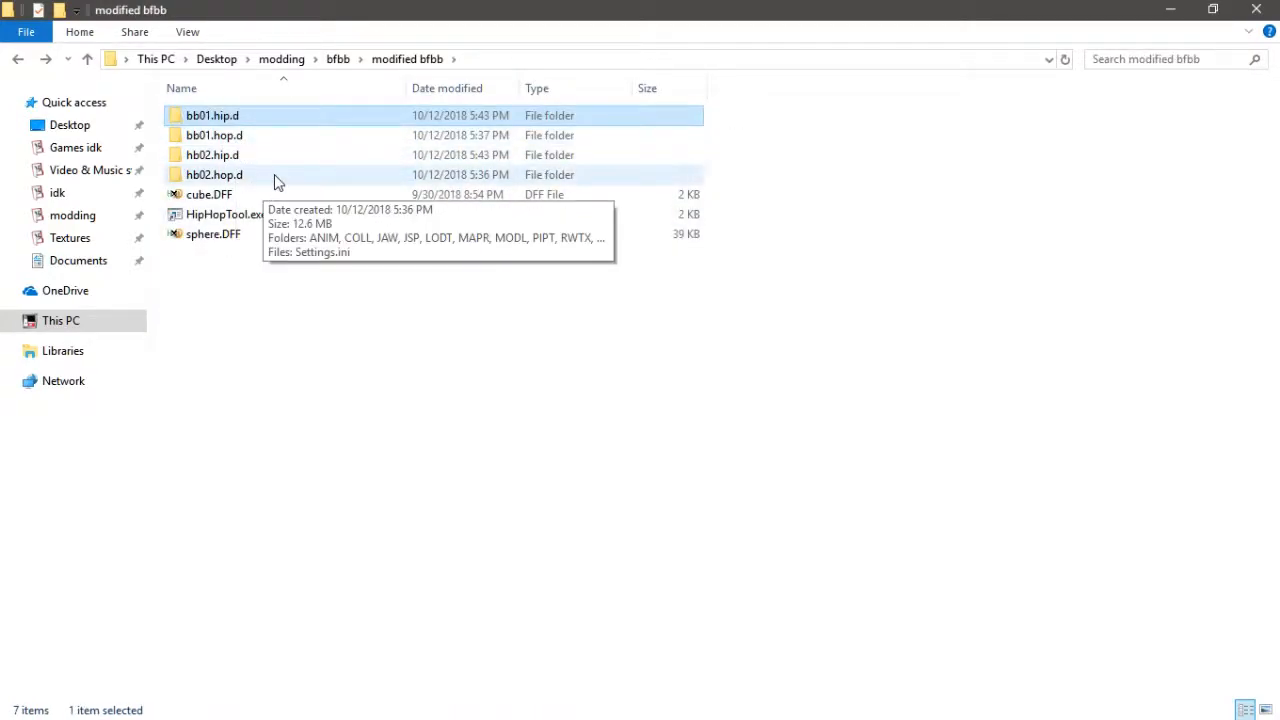
pyautogui.doubleClick(283, 158)
pyautogui.hotkey('ctrl', 'v')
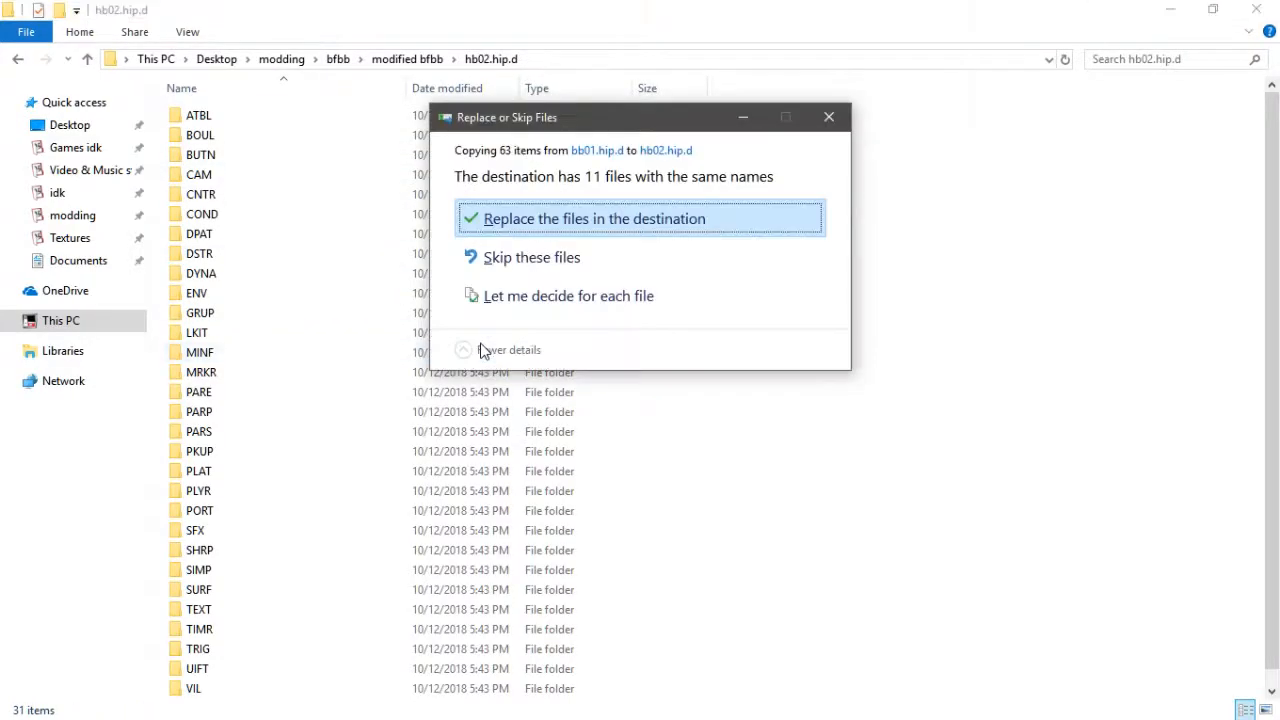
pyautogui.click(571, 262)
# - Open the Settings.ini files of hb02.hip.d and bb01.hip.d side by side in Notepad++
pyautogui.scroll(-1, 303, 649)
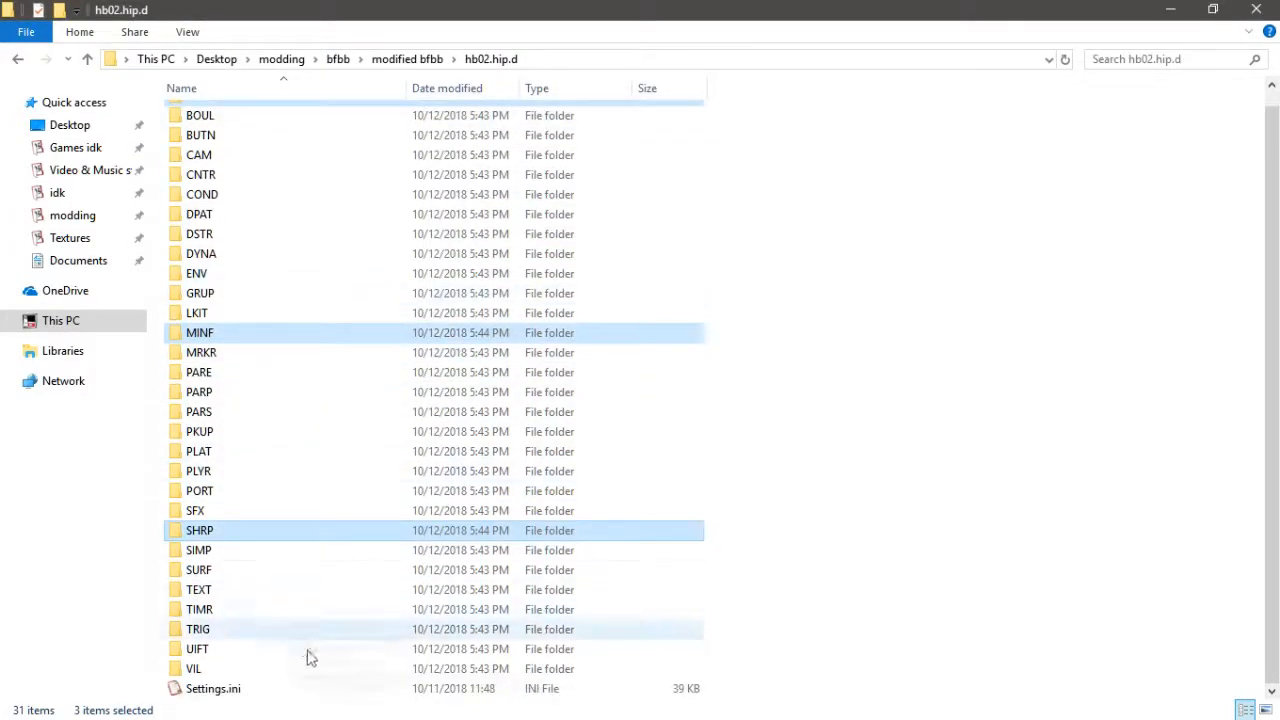
pyautogui.doubleClick(309, 690)
pyautogui.hotkey('alt', 'Tab')
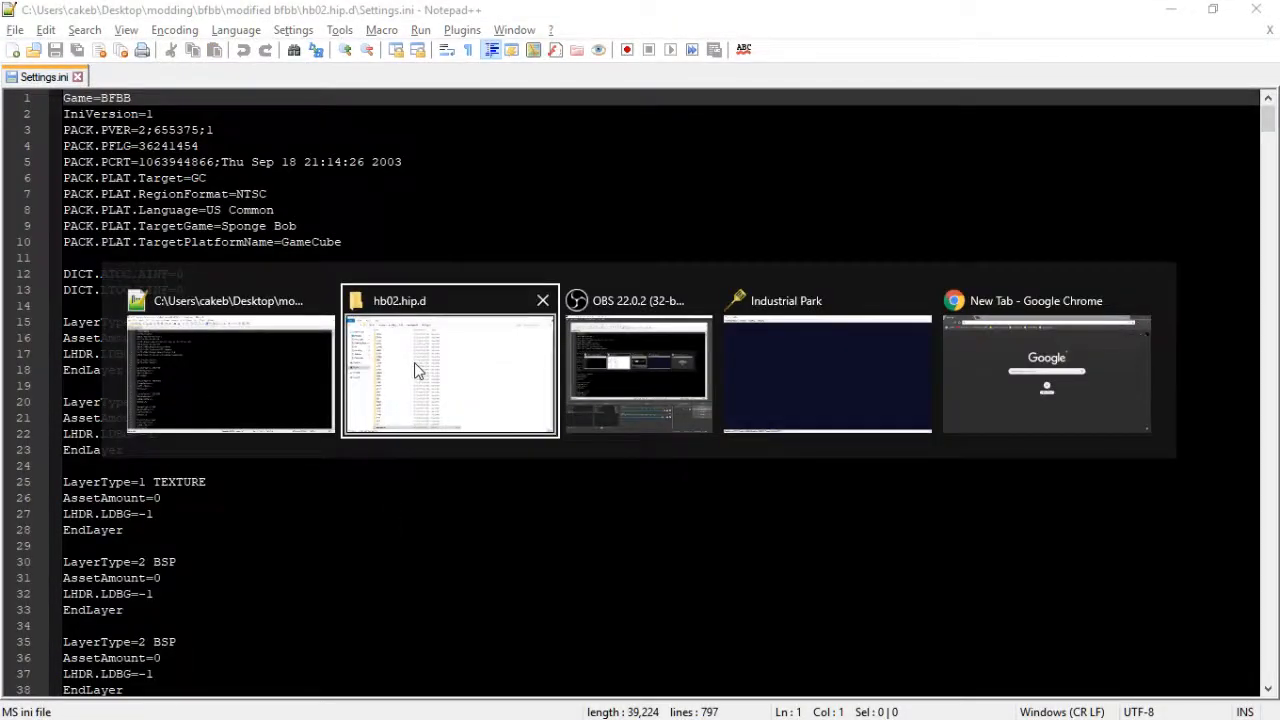
pyautogui.press('BackSpace')
pyautogui.doubleClick(249, 118)
pyautogui.scroll(-2, 337, 608)
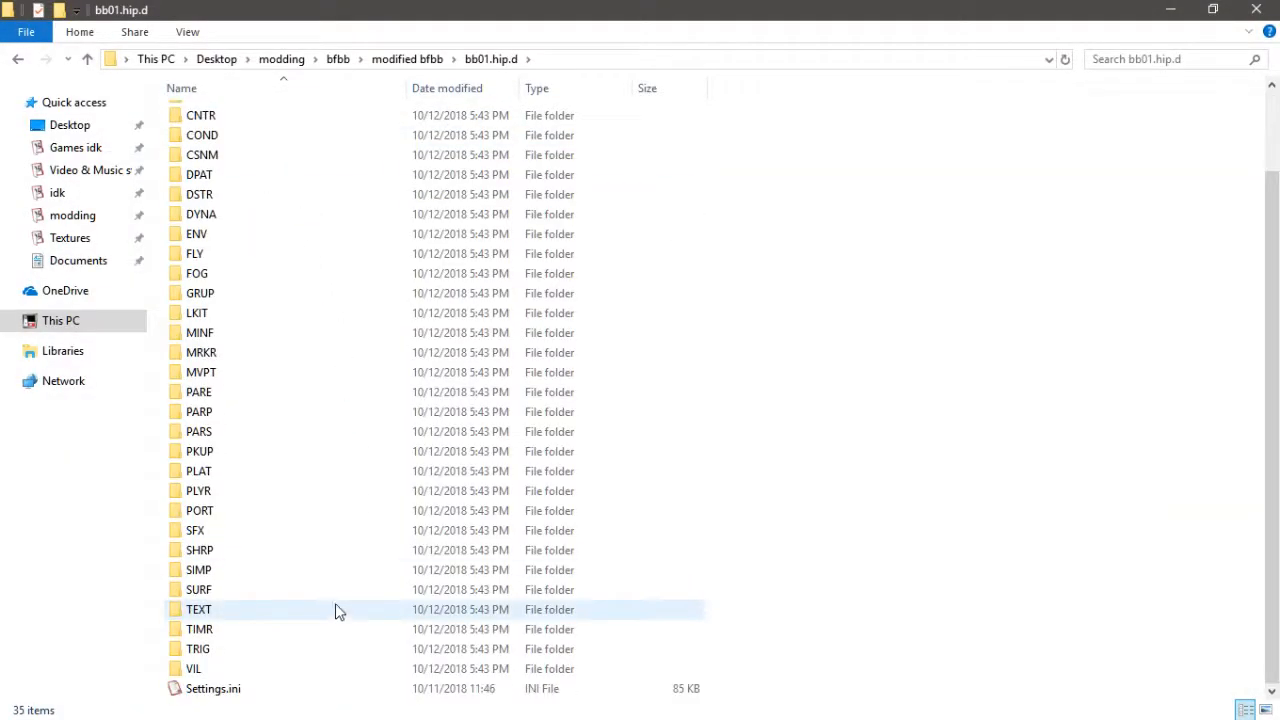
pyautogui.press('BackSpace')
pyautogui.click(220, 140)
pyautogui.doubleClick(240, 117)
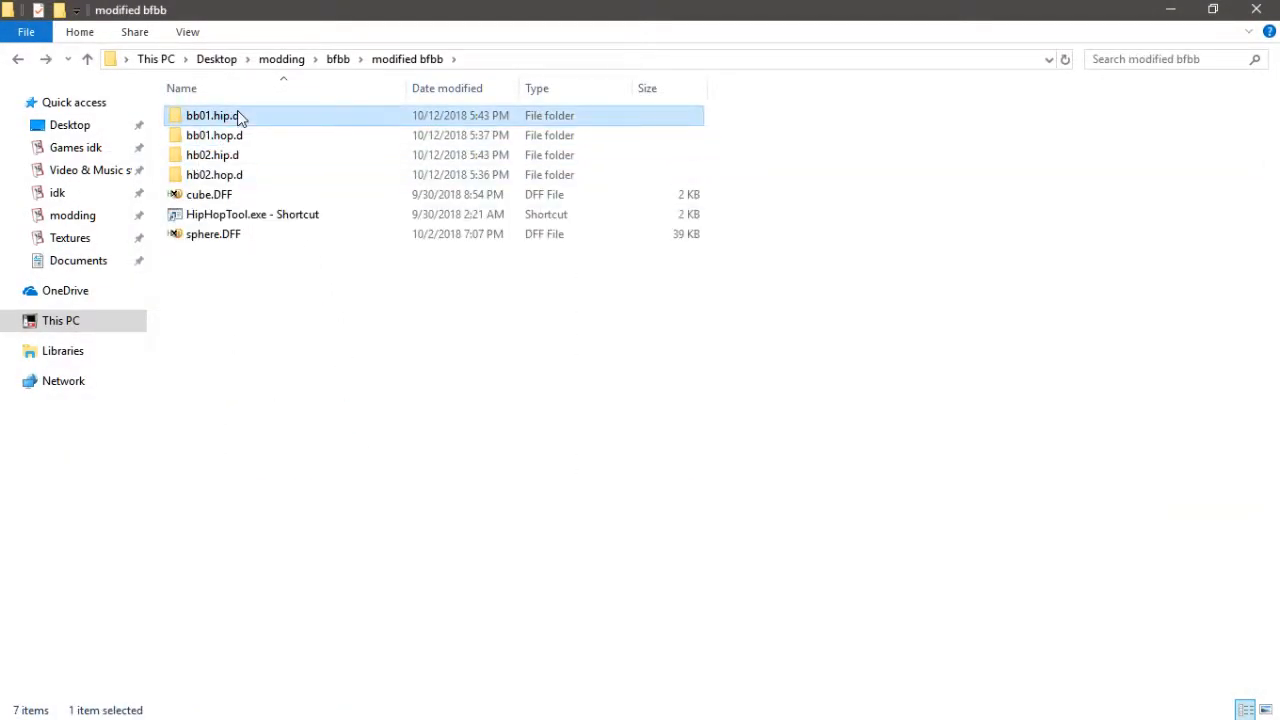
pyautogui.doubleClick(257, 689)
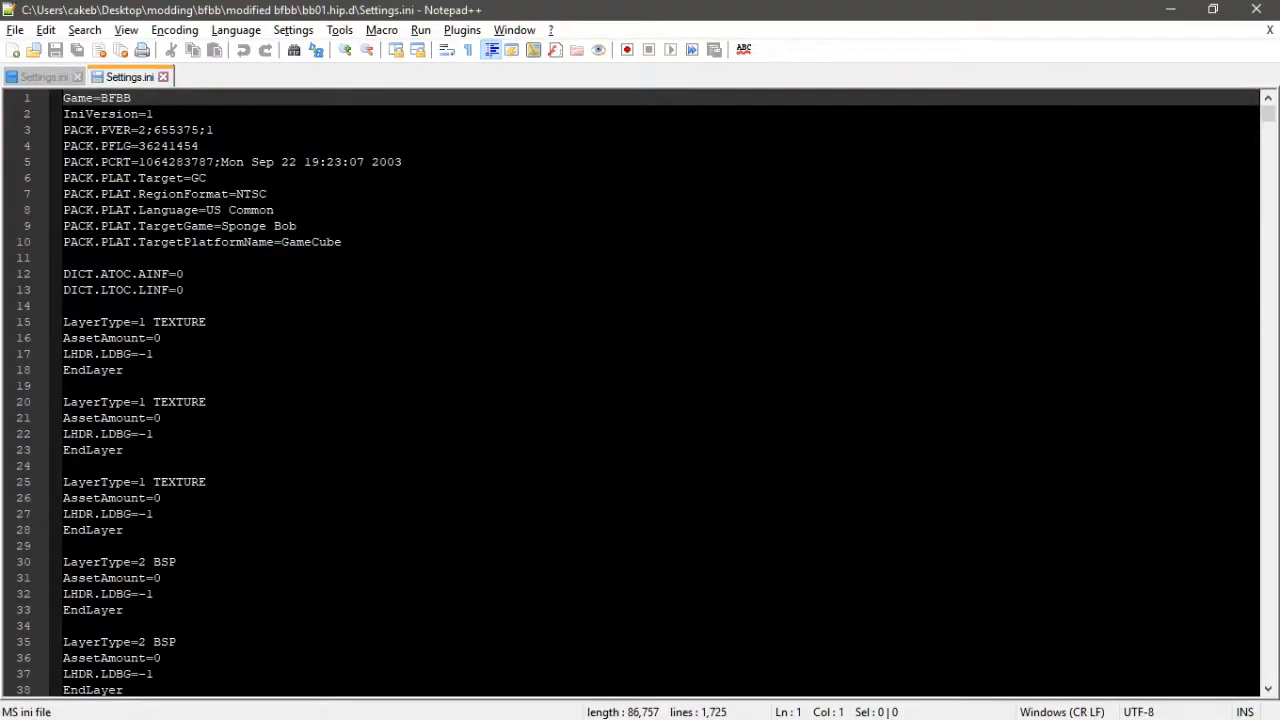
# - Search bb01's Settings.ini for the first "tar" asset entry
pyautogui.scroll(-19, 640, 390)
pyautogui.click(163, 320)
pyautogui.scroll(-2, 163, 320)
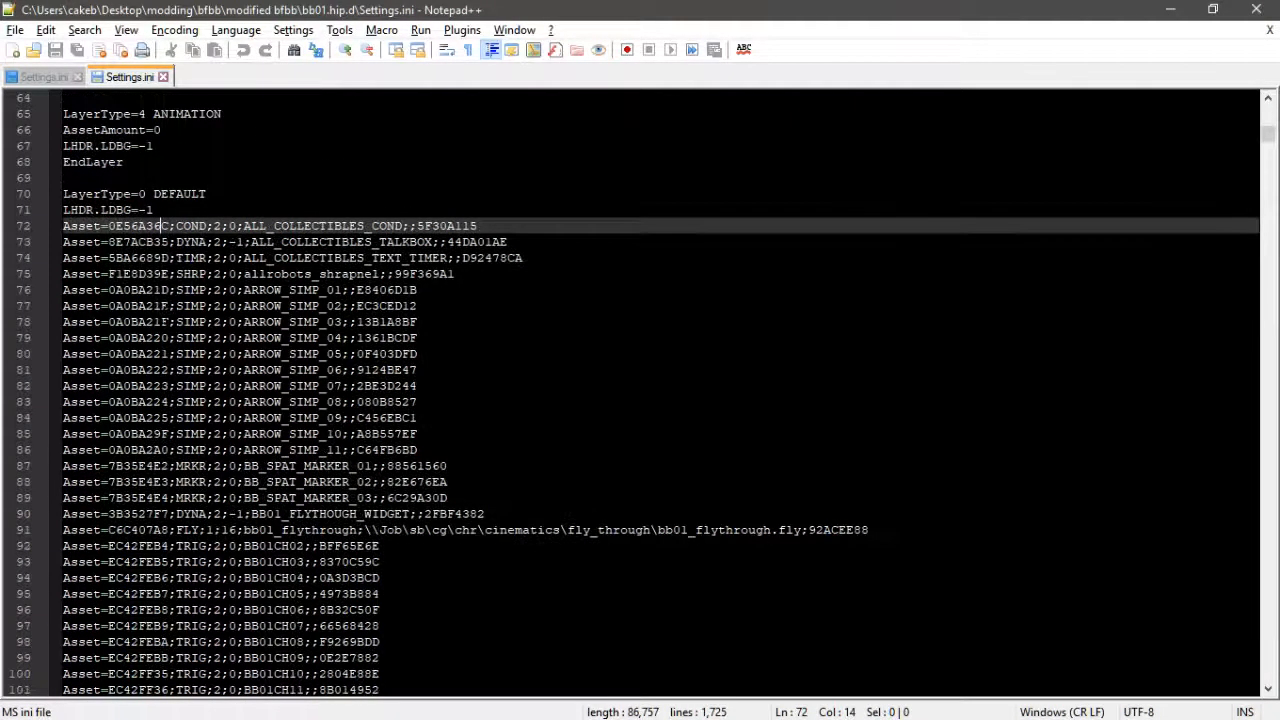
pyautogui.scroll(-4, 640, 390)
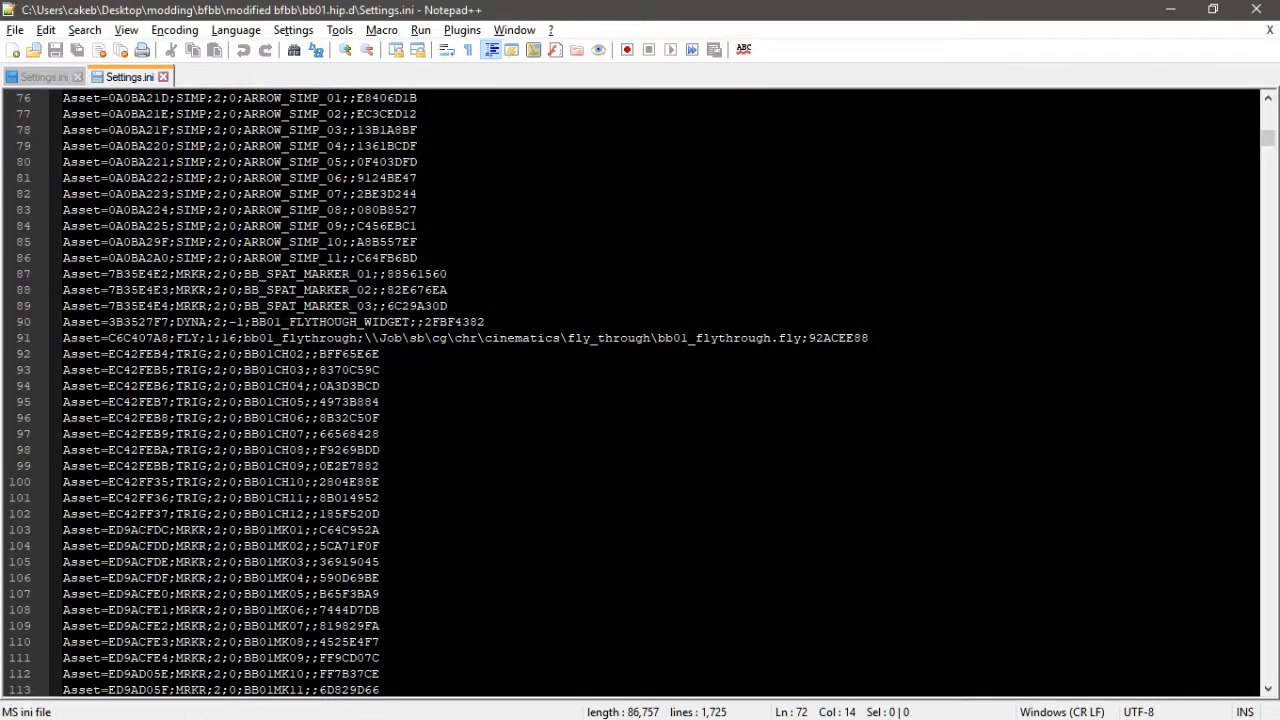
pyautogui.scroll(-20, 640, 390)
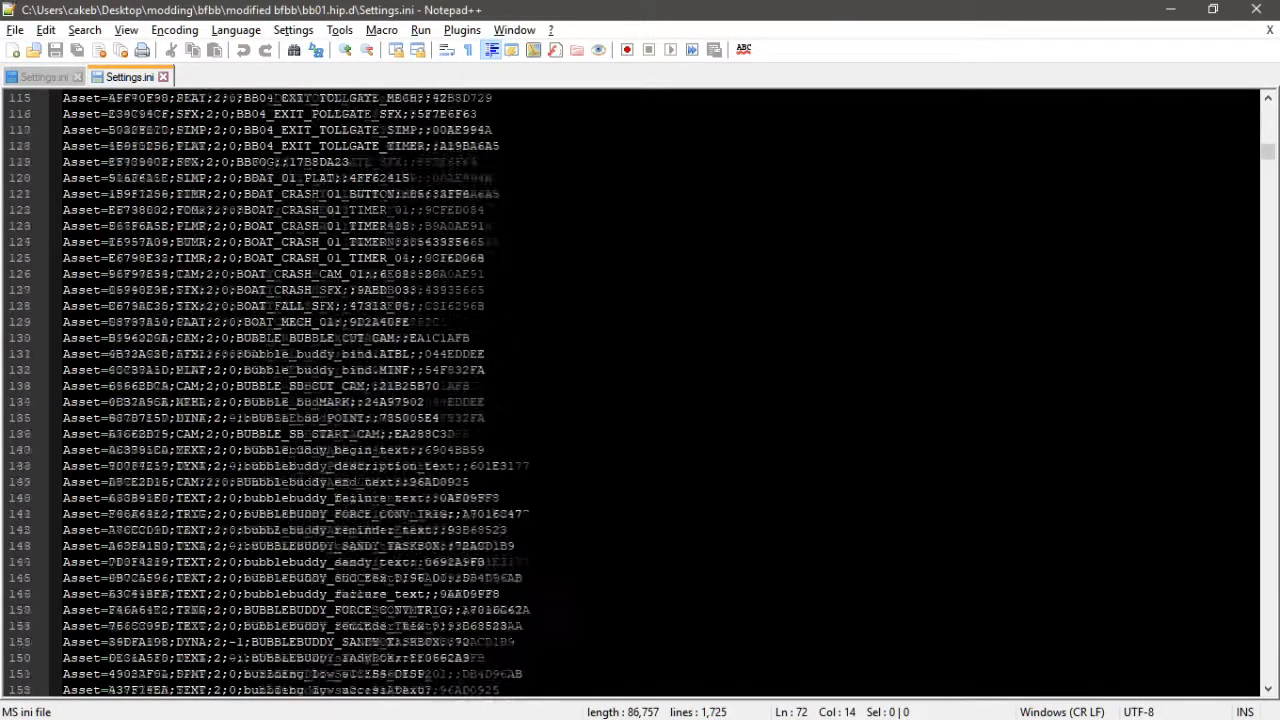
pyautogui.click(298, 440)
pyautogui.hotkey('ctrl', 'f')
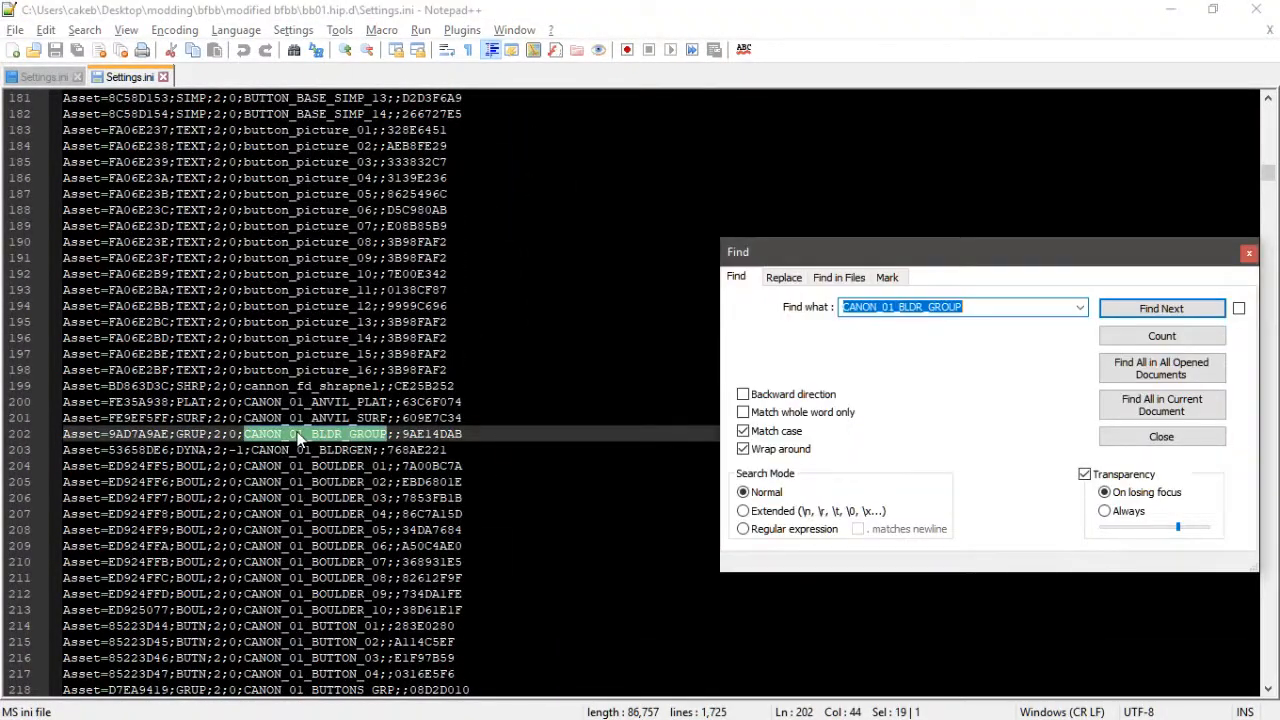
pyautogui.click(1118, 312)
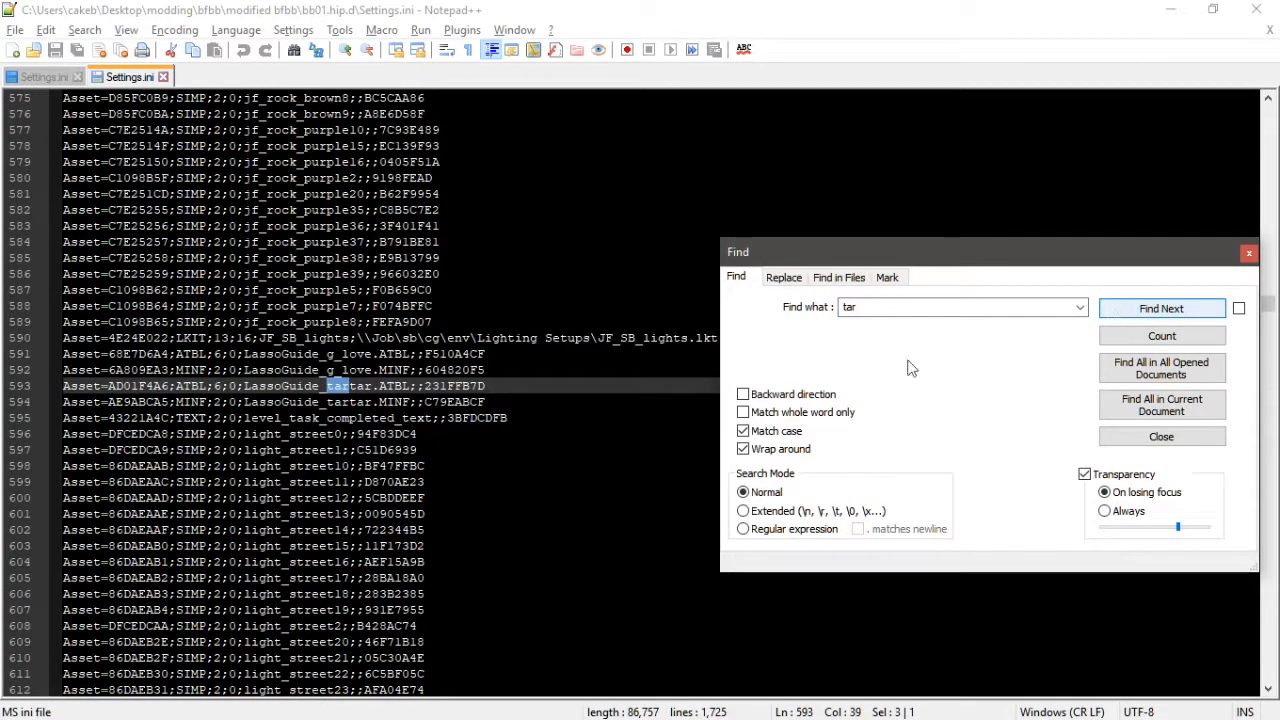
# - Copy the LassoGuide_tartar ATBL and MINF asset lines from bb01 into hb02's DEFAULT layer after LHDR.LDBG=-1
pyautogui.moveTo(486, 402); pyautogui.dragTo(63, 386)
pyautogui.hotkey('ctrl', 'c')
pyautogui.click(38, 78)
pyautogui.scroll(-20, 190, 240)
pyautogui.click(175, 258)
pyautogui.press('Return')
pyautogui.hotkey('ctrl', 'v')
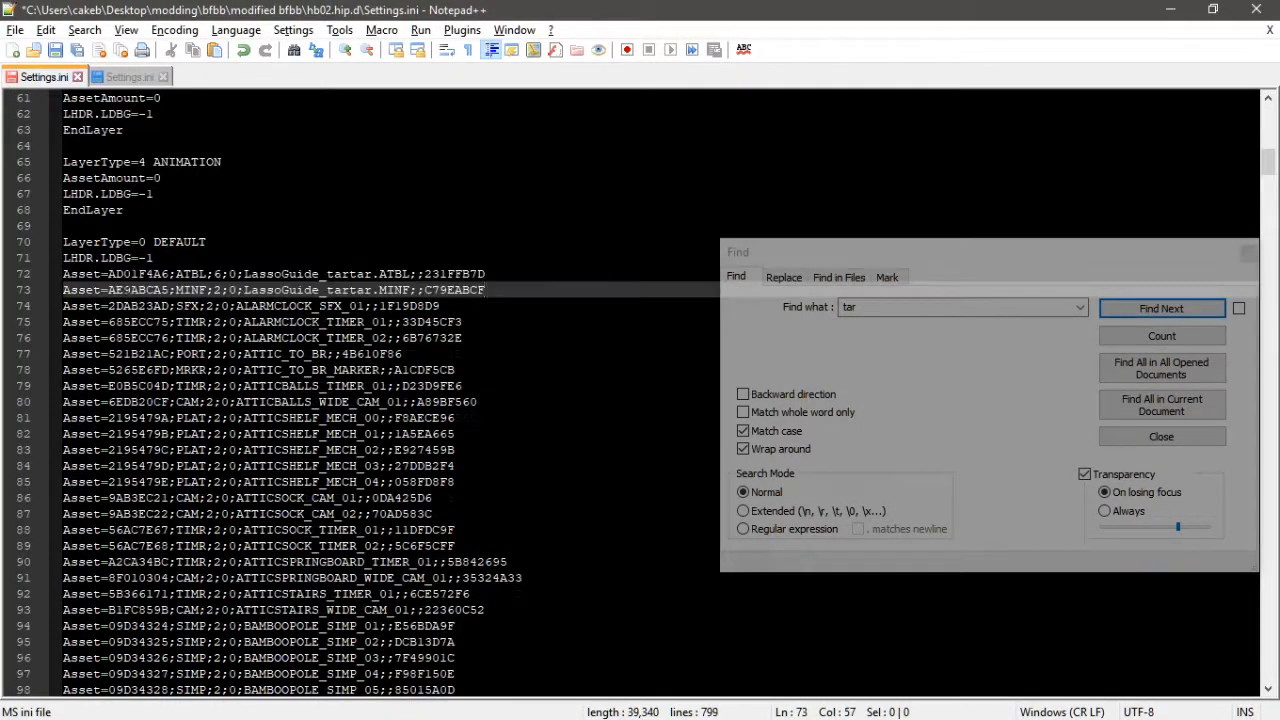
pyautogui.moveTo(108, 290); pyautogui.dragTo(171, 290)
pyautogui.moveTo(244, 274); pyautogui.dragTo(372, 274)
pyautogui.click(290, 227)
# - Find the robot_tar_bind ATBL and MINF lines in bb01 and paste them below the LassoGuide_tartar lines in hb02
pyautogui.click(121, 77)
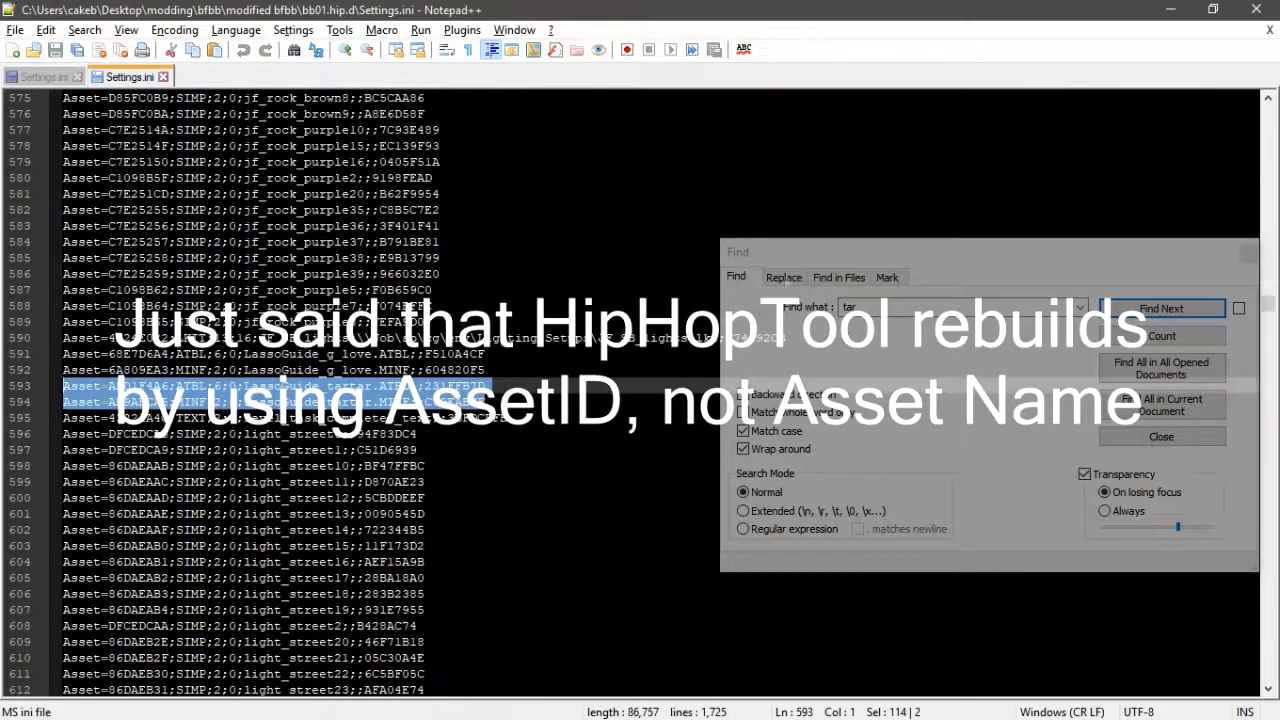
pyautogui.click(1178, 312)
pyautogui.moveTo(464, 402); pyautogui.dragTo(63, 386)
pyautogui.hotkey('ctrl', 'c')
pyautogui.click(38, 78)
pyautogui.click(490, 290)
pyautogui.press('Return')
pyautogui.hotkey('ctrl', 'v')
pyautogui.click(121, 77)
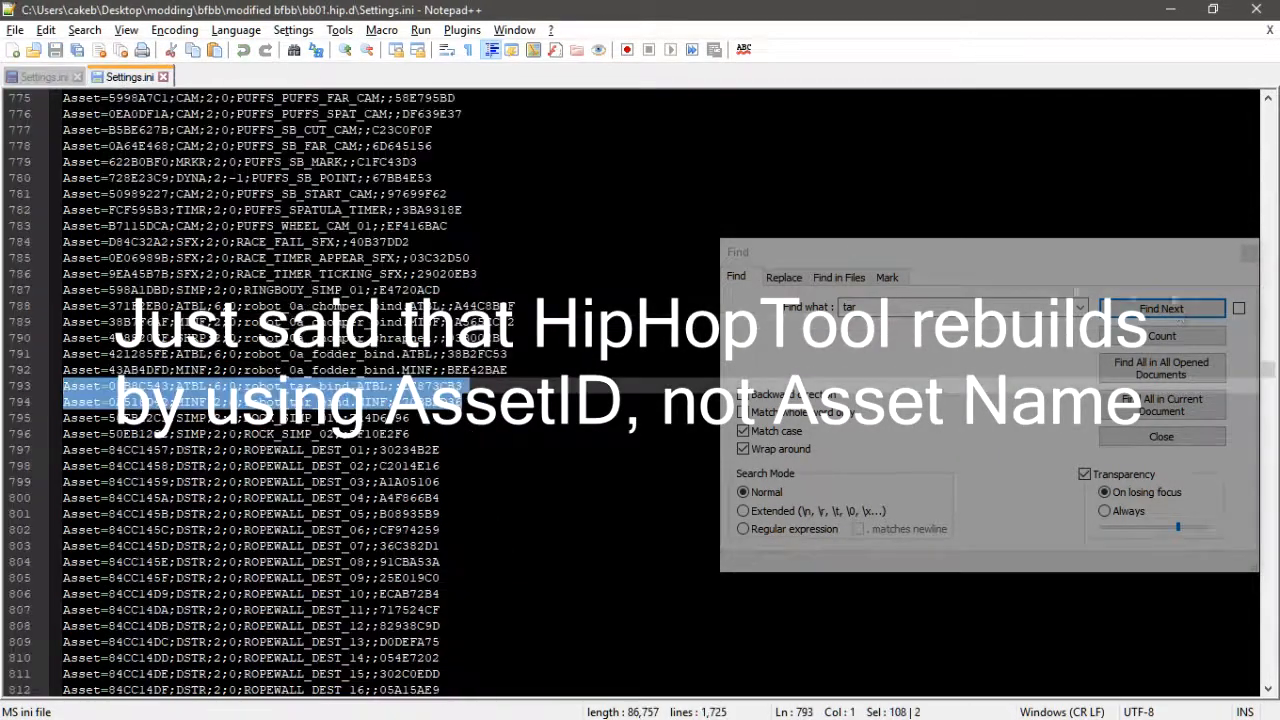
# - Copy the tartar_shrapnel, tartar_splatter and tartar_tank_shrapnel SHRP lines from bb01 into hb02 below the robot_tar_bind lines
pyautogui.click(1180, 314)
pyautogui.moveTo(472, 418); pyautogui.dragTo(63, 386)
pyautogui.hotkey('ctrl', 'c')
pyautogui.click(38, 78)
pyautogui.click(490, 290)
pyautogui.click(466, 322)
pyautogui.press('Return')
pyautogui.hotkey('ctrl', 'v')
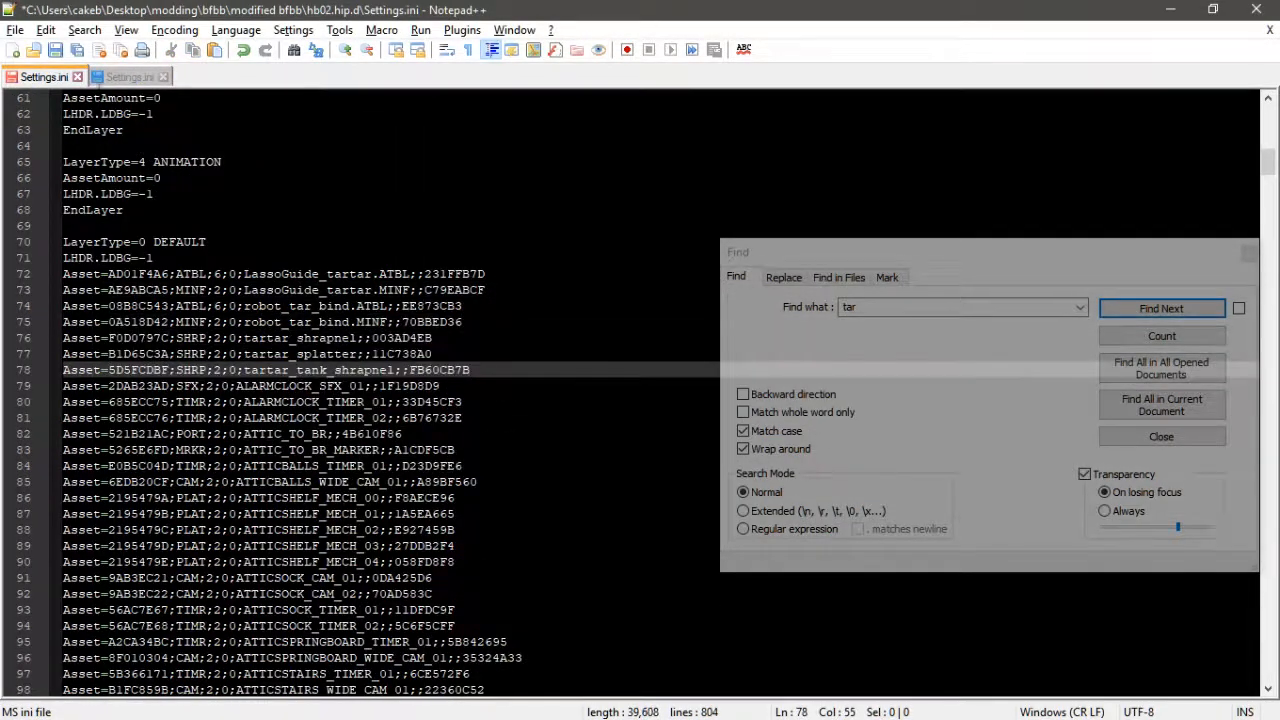
# - Search bb01 once more for "tar", then save hb02's Settings.ini and close Notepad++
pyautogui.click(121, 77)
pyautogui.click(1110, 311)
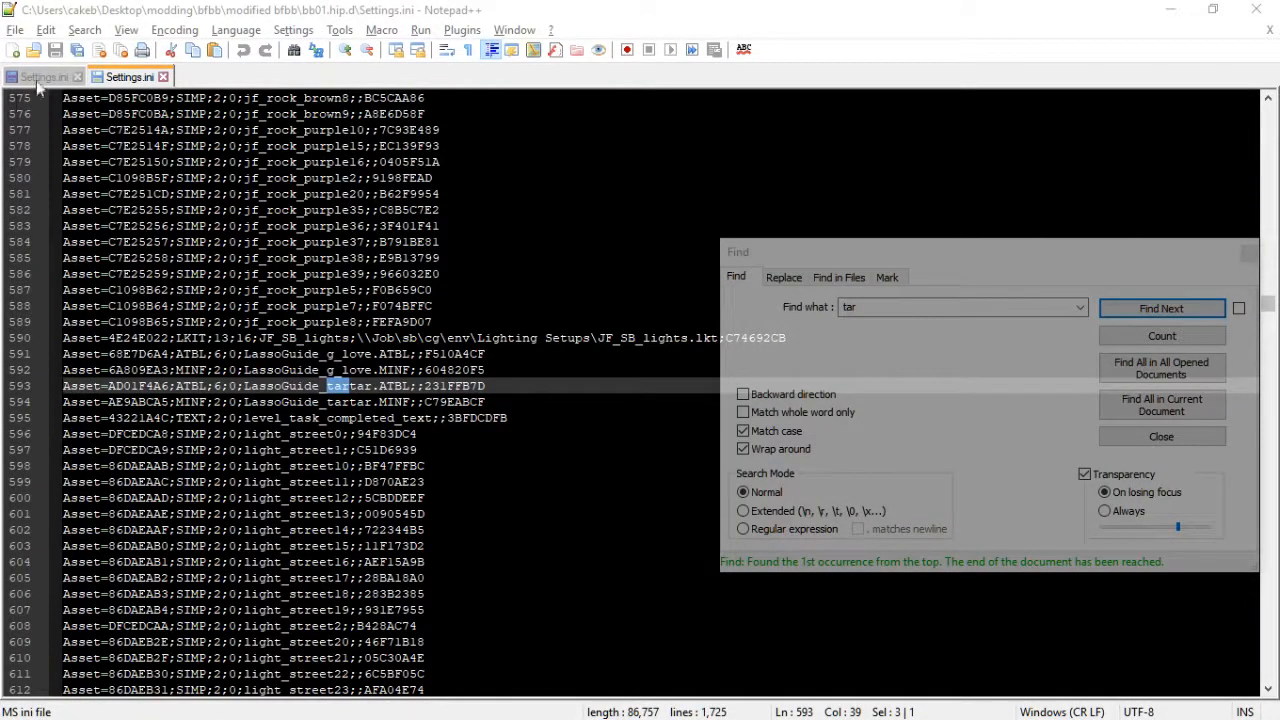
pyautogui.click(38, 78)
pyautogui.click(372, 290)
pyautogui.hotkey('ctrl', 's')
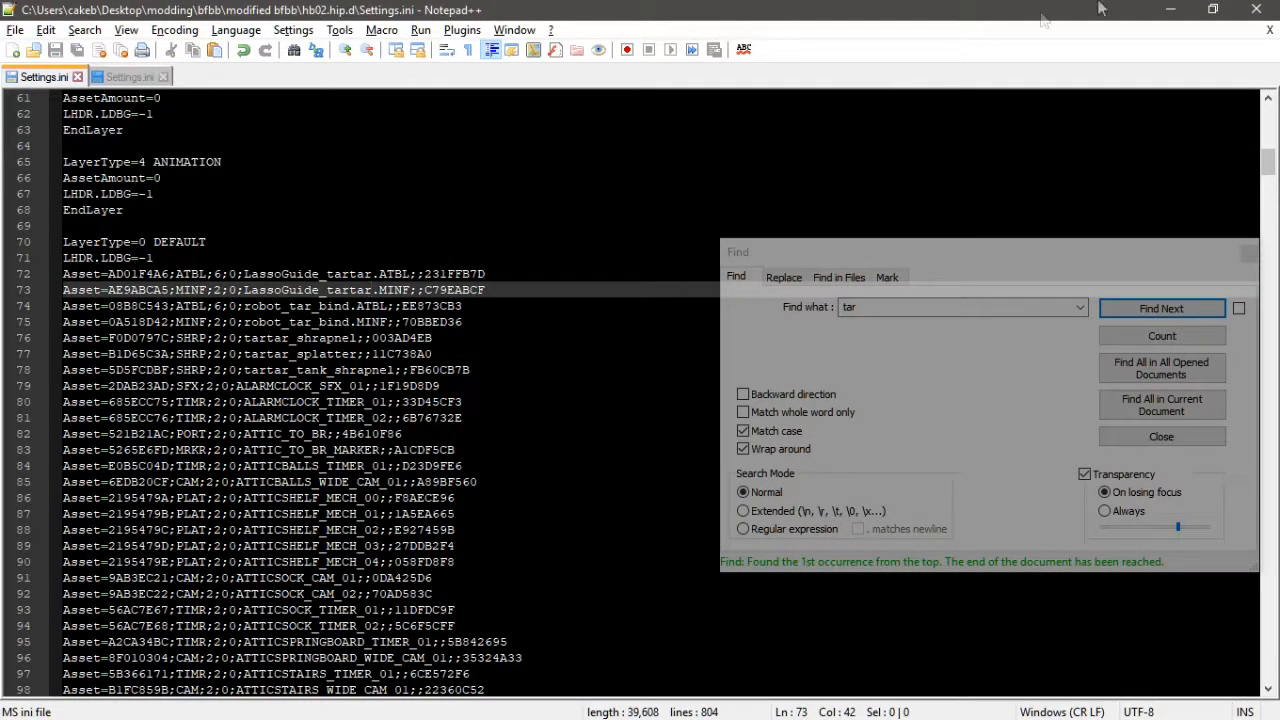
pyautogui.click(1258, 8)
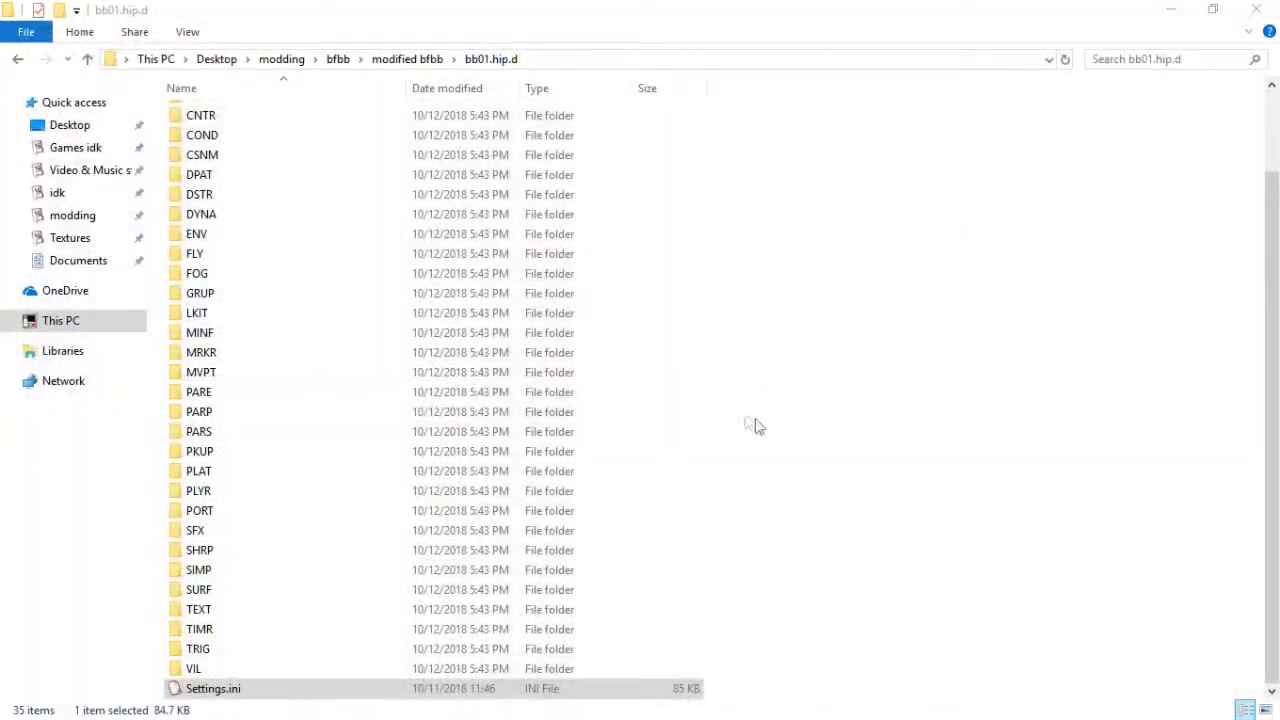
# - Run HipHopTool to create a HIP file from hb02.hip.d's Settings.ini, saving it as hb02.HIP in modified bfbb
pyautogui.click(417, 60)
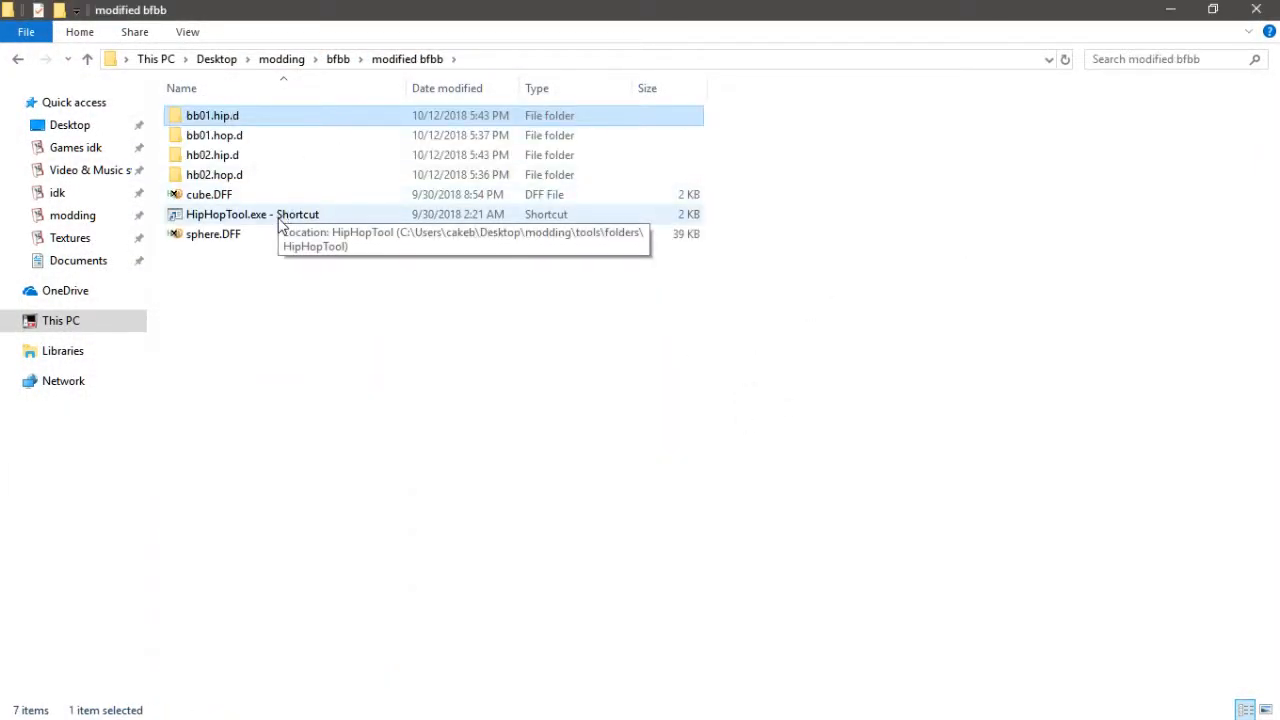
pyautogui.click(247, 176)
pyautogui.keyDown('ctrl'); pyautogui.click(259, 155); pyautogui.keyUp('ctrl')
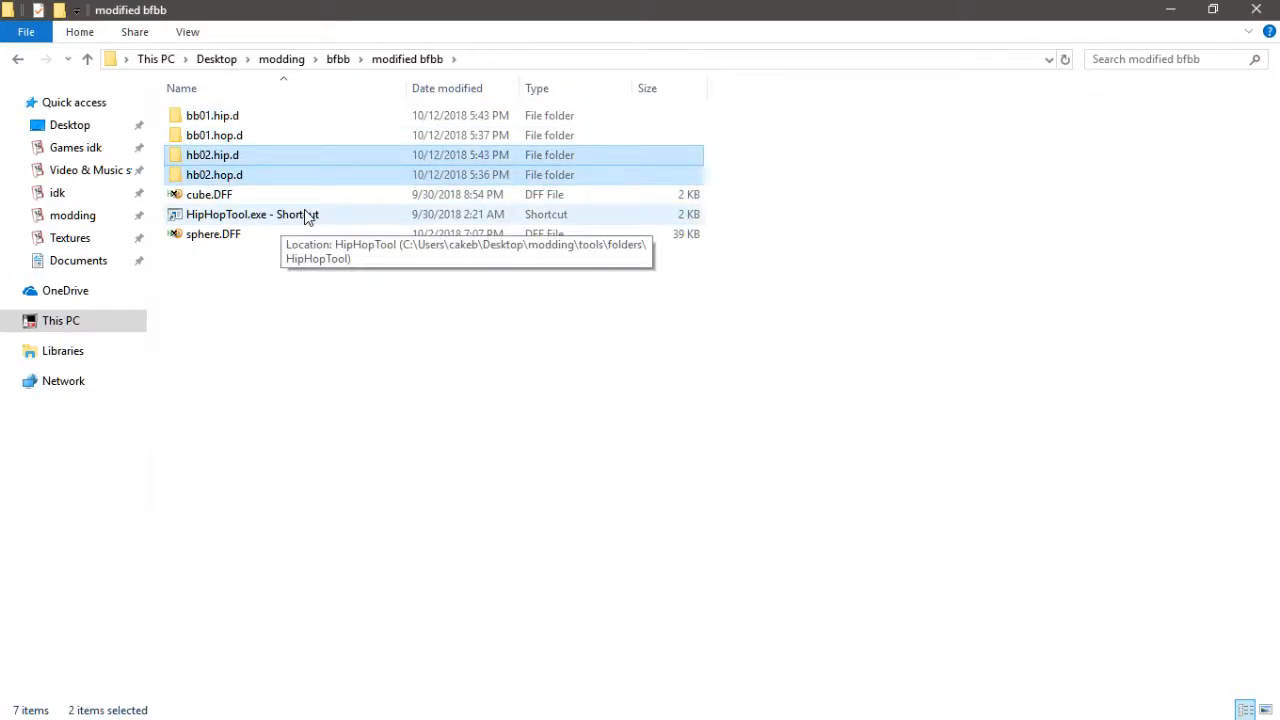
pyautogui.click(347, 220)
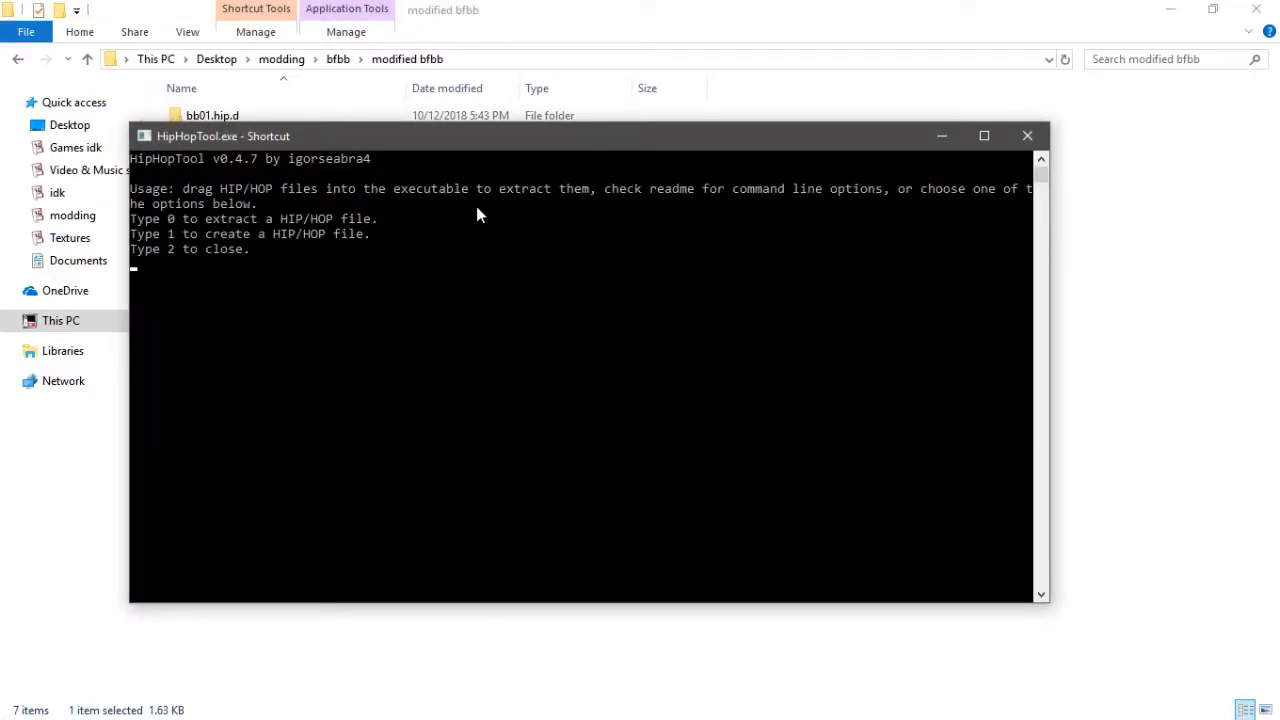
pyautogui.press('Return')
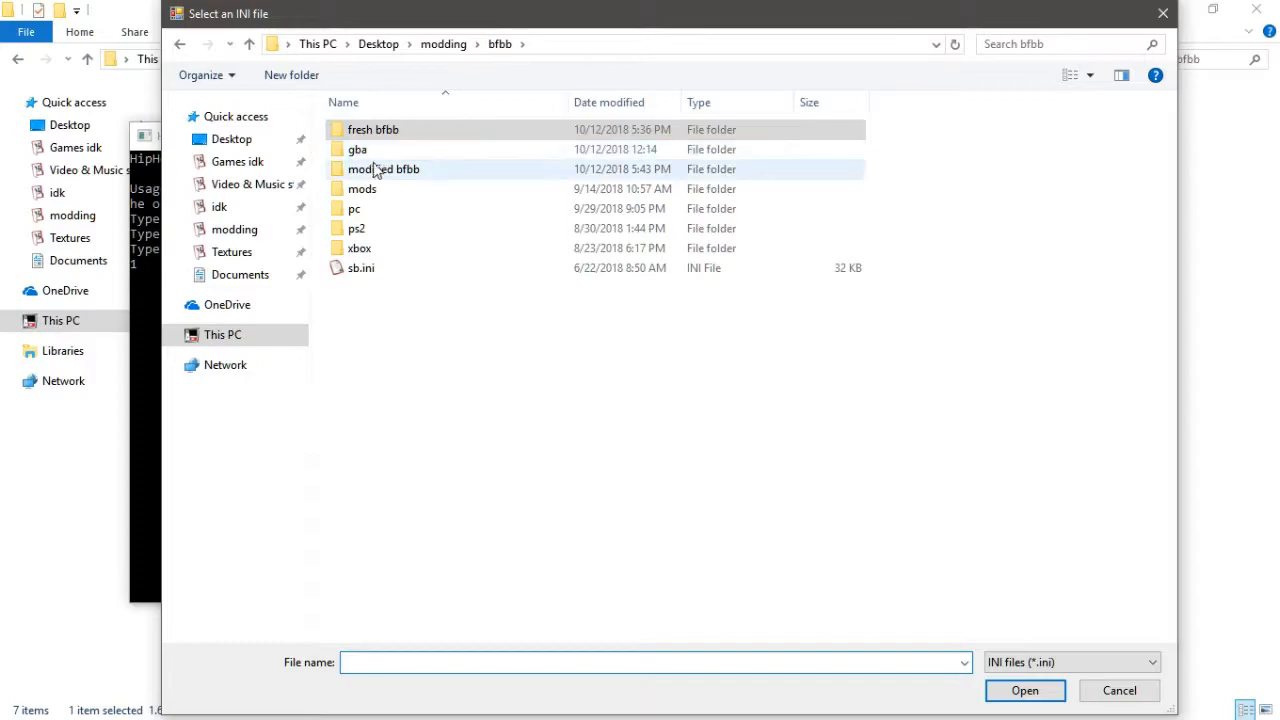
pyautogui.doubleClick(372, 170)
pyautogui.doubleClick(388, 170)
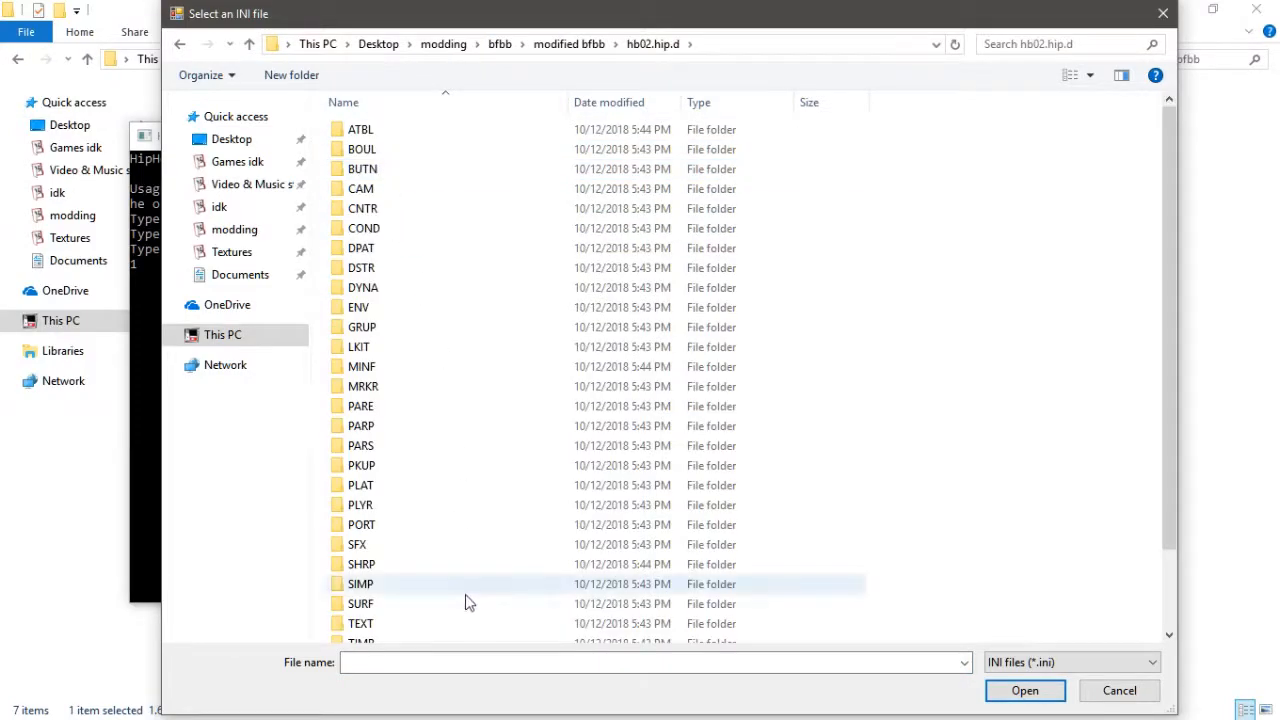
pyautogui.scroll(-2, 466, 600)
pyautogui.click(481, 634)
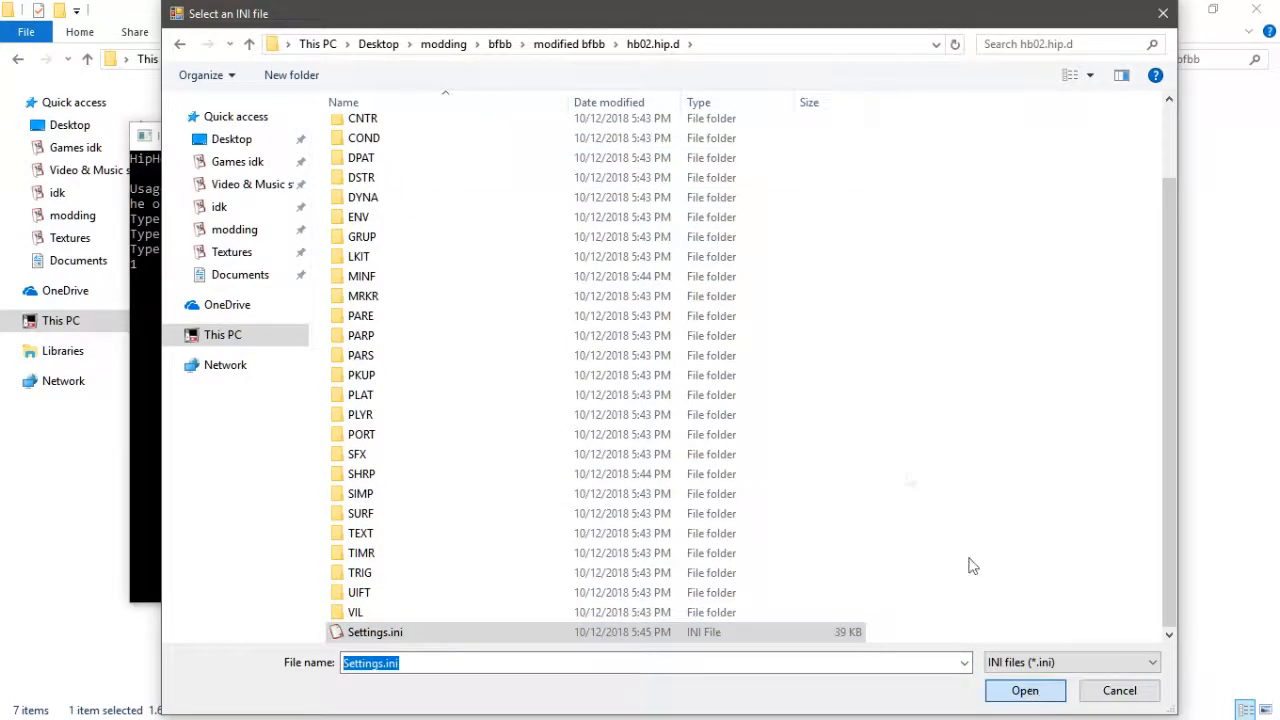
pyautogui.press('Return')
pyautogui.click(591, 48)
pyautogui.write('hb')
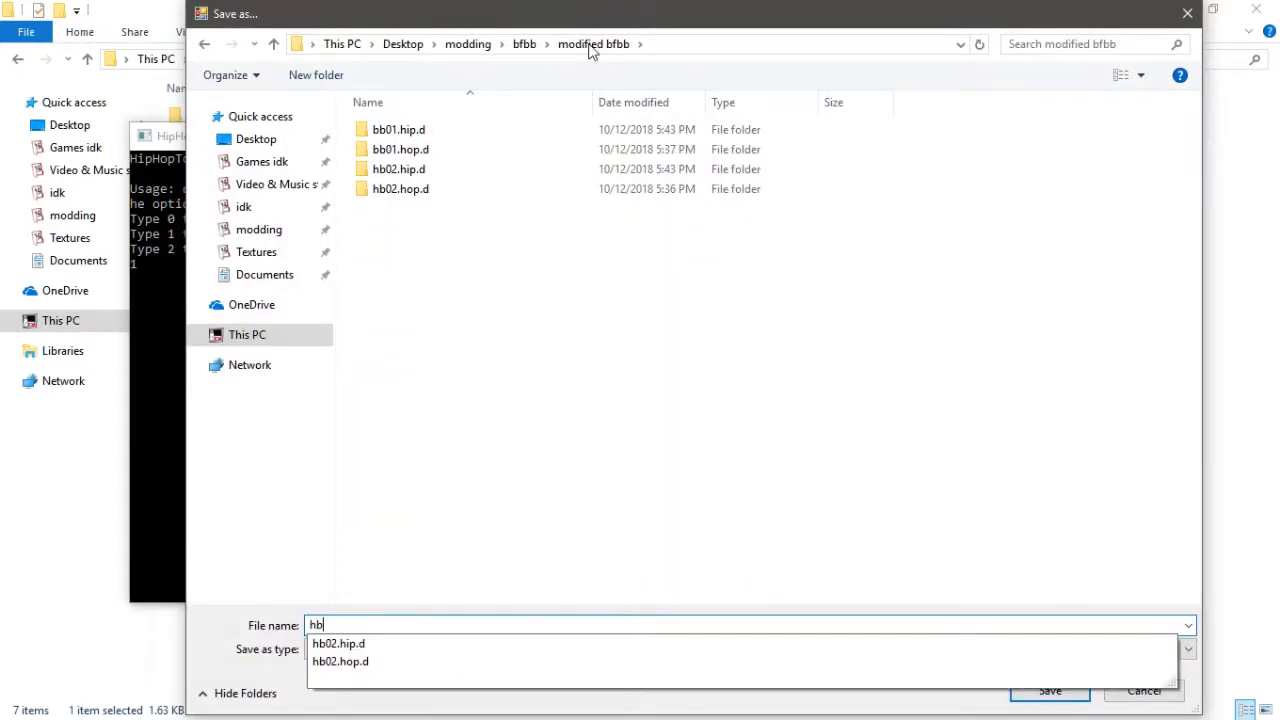
pyautogui.write('02.HI')
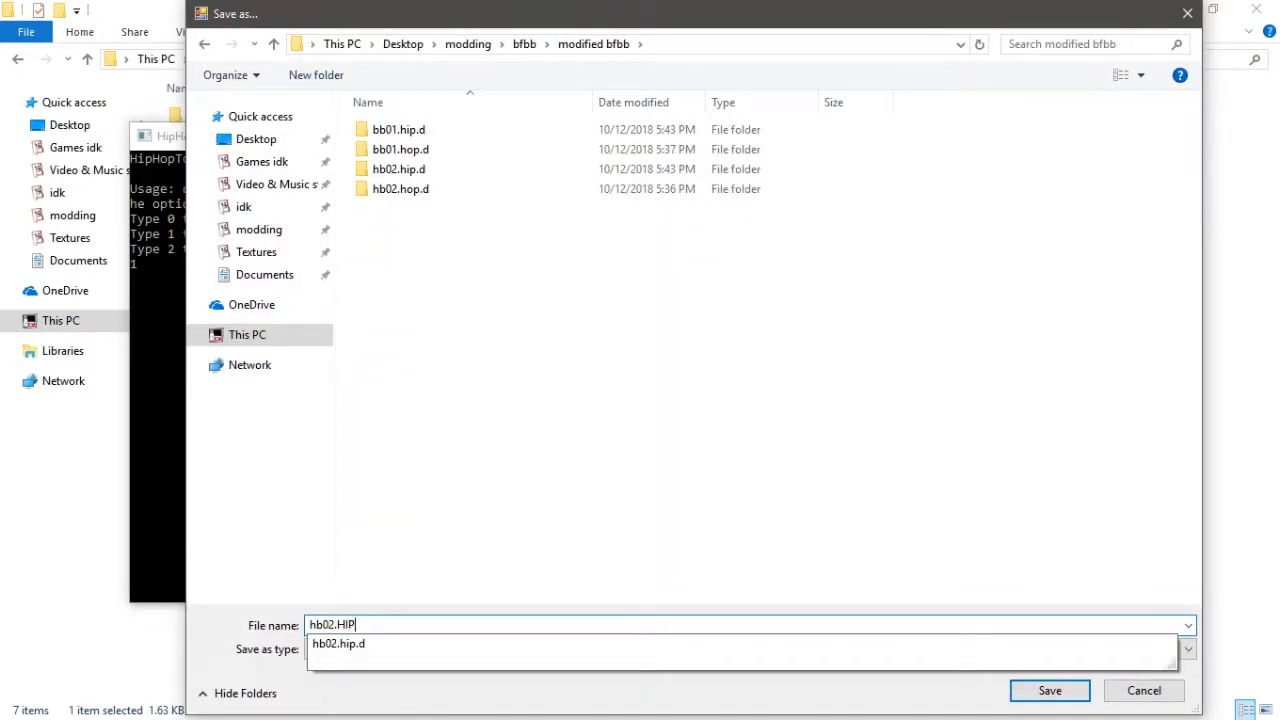
pyautogui.write('P')
pyautogui.press('Return')
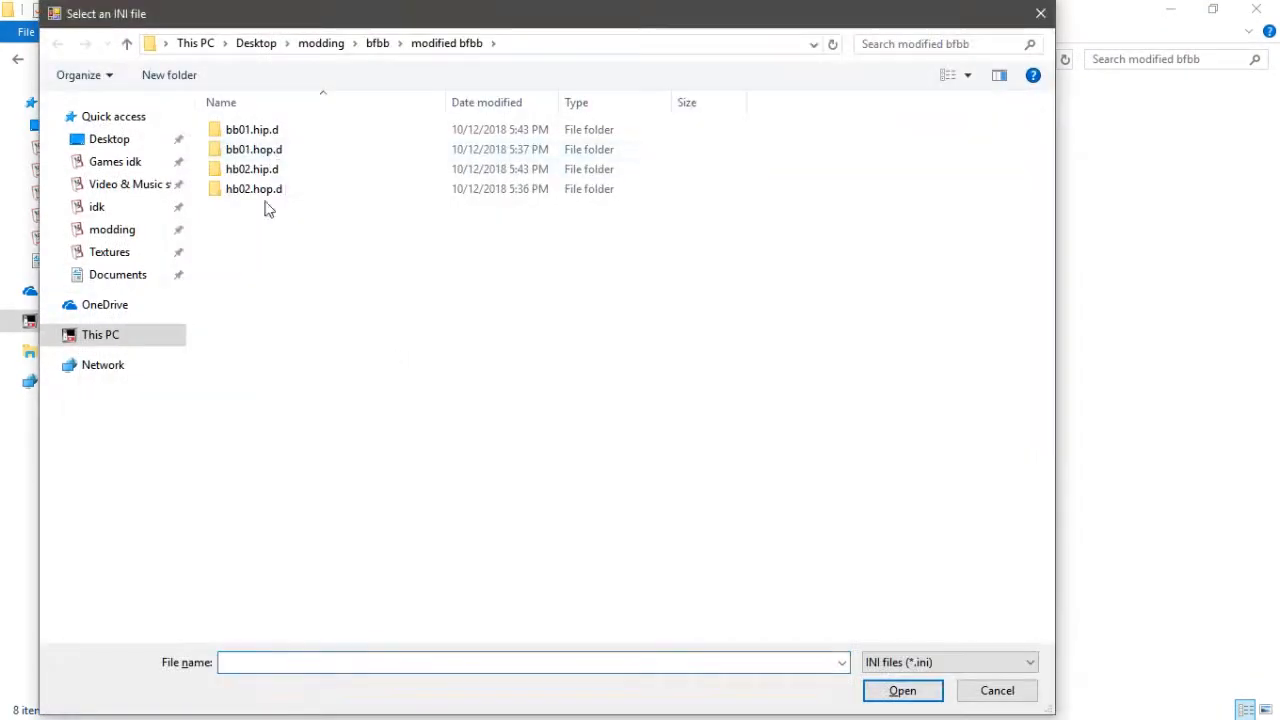
# - Create the HOP file from hb02.hop.d, save it as hb02.HOP in modified bfbb, and close HipHopTool
pyautogui.press('Escape')
pyautogui.doubleClick(270, 189)
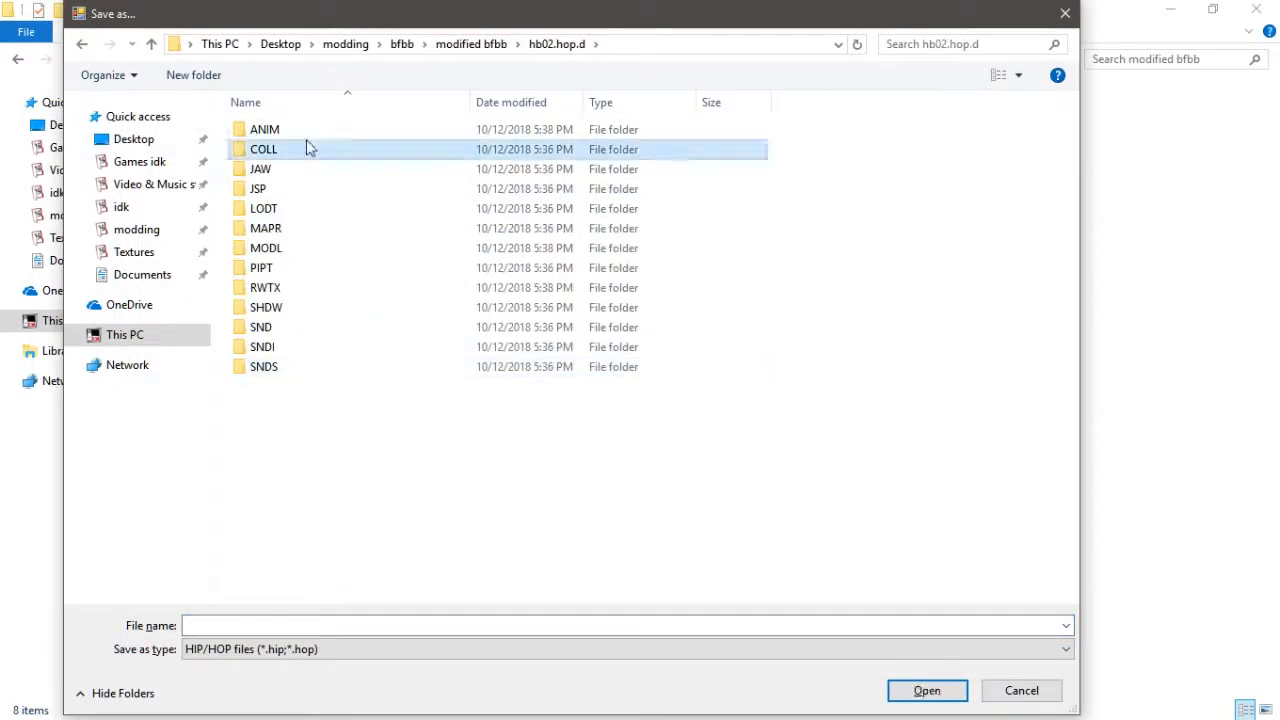
pyautogui.press('BackSpace')
pyautogui.click(309, 625)
pyautogui.write('hb02.HOP')
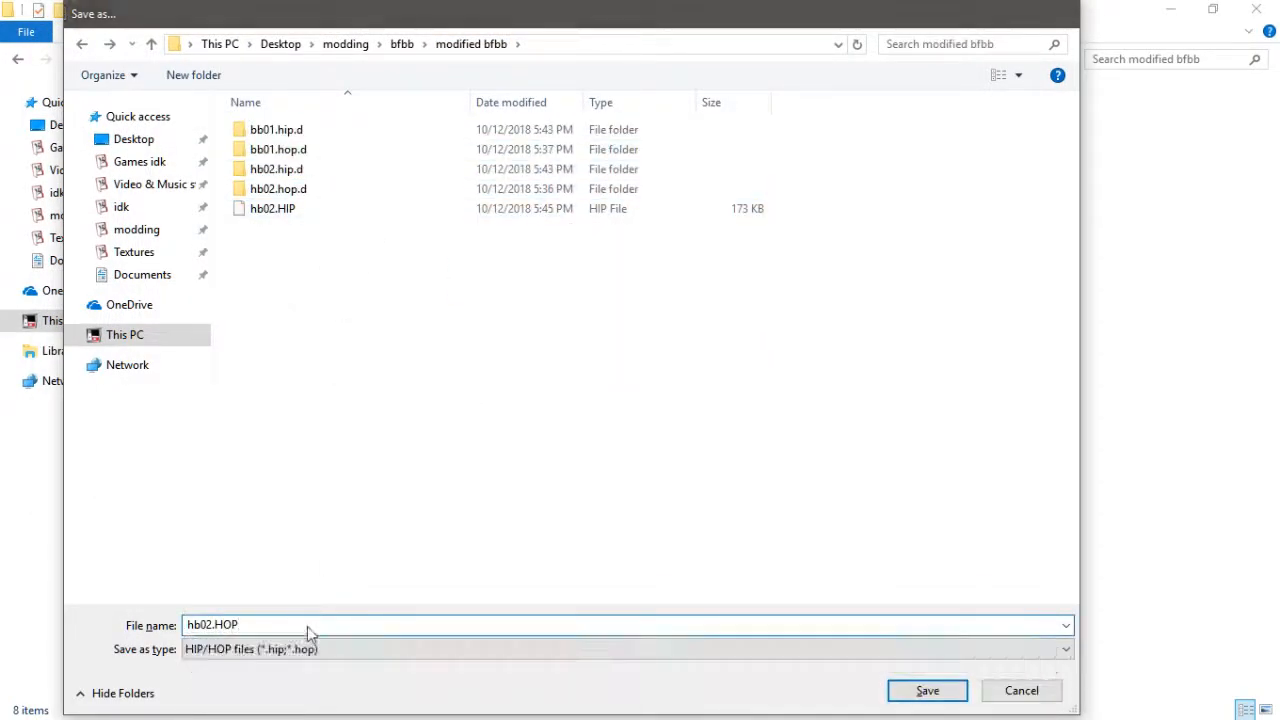
pyautogui.press('Return')
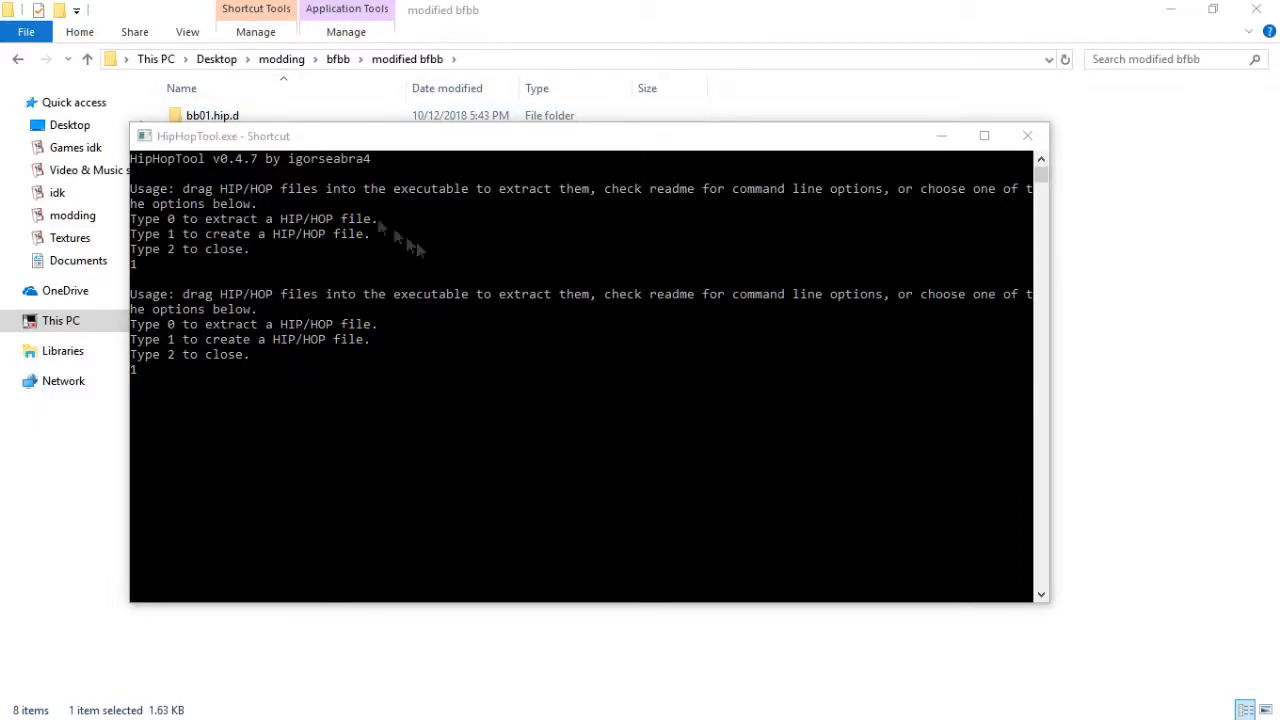
pyautogui.click(1022, 140)
# - Copy hb02.HIP and hb02.HOP into fresh bfbb's files\hb folder, replacing the existing files
pyautogui.click(244, 233)
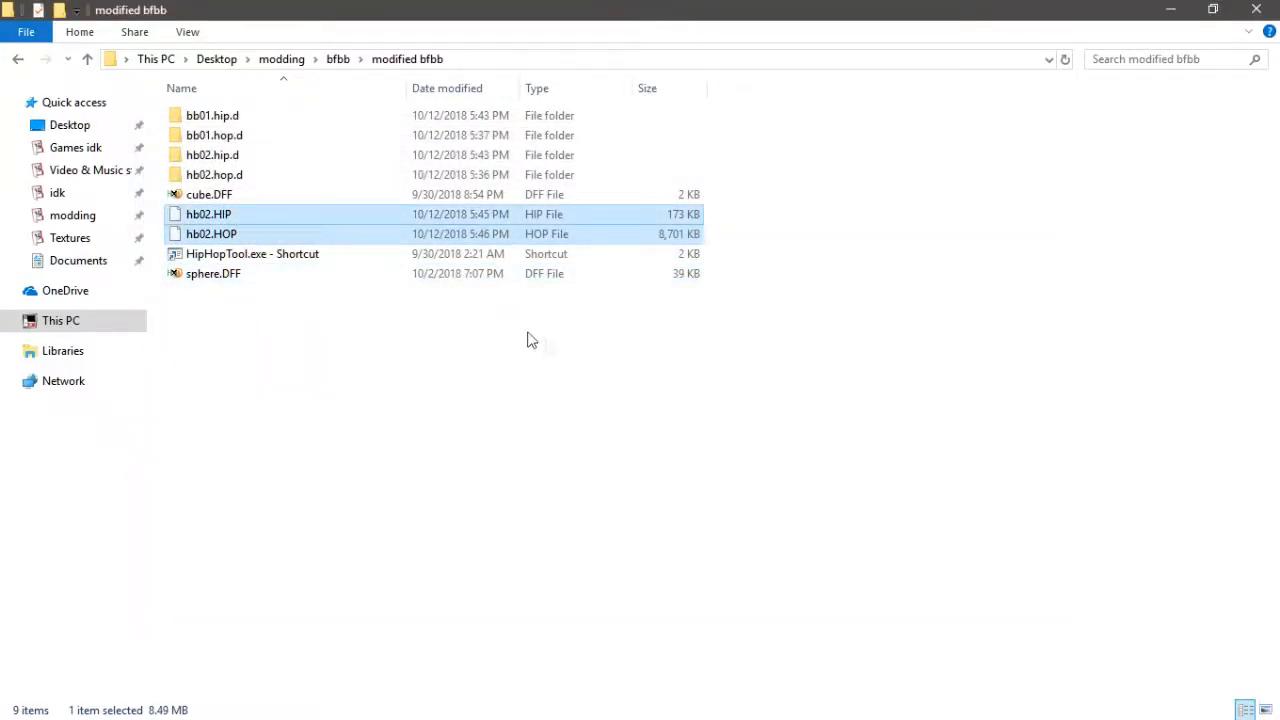
pyautogui.click(338, 59)
pyautogui.doubleClick(240, 112)
pyautogui.doubleClick(240, 112)
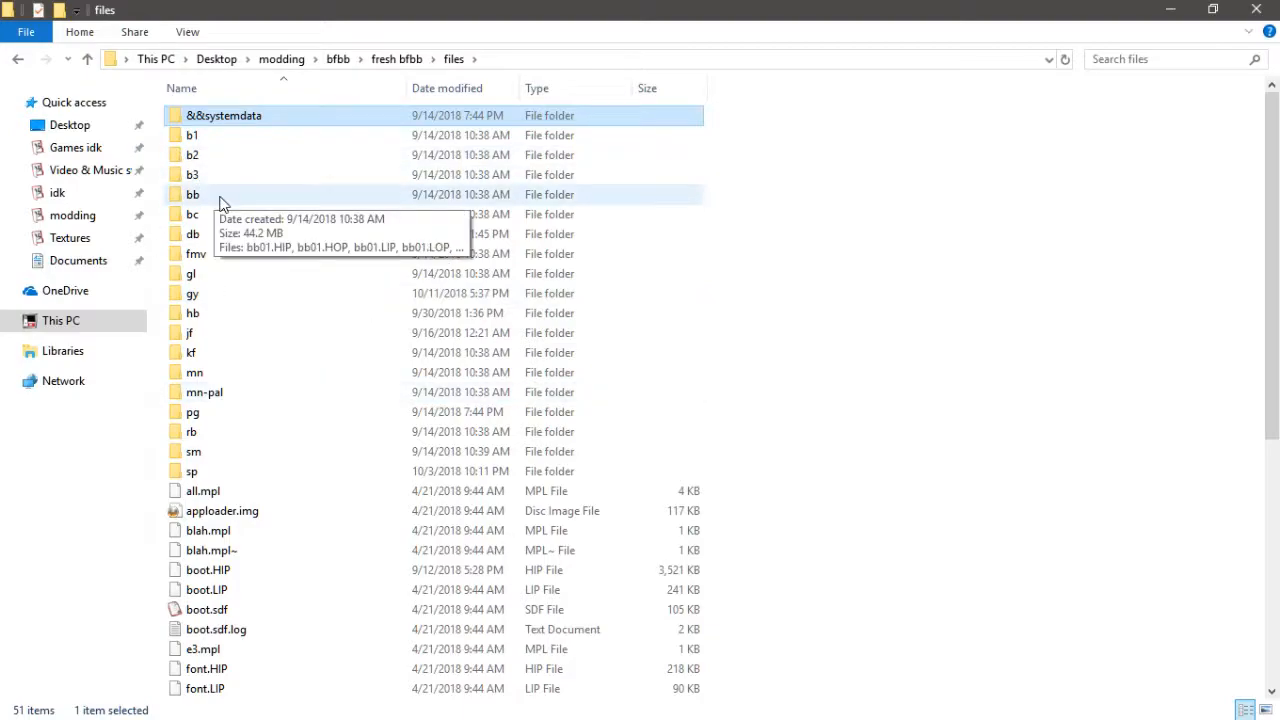
pyautogui.doubleClick(236, 313)
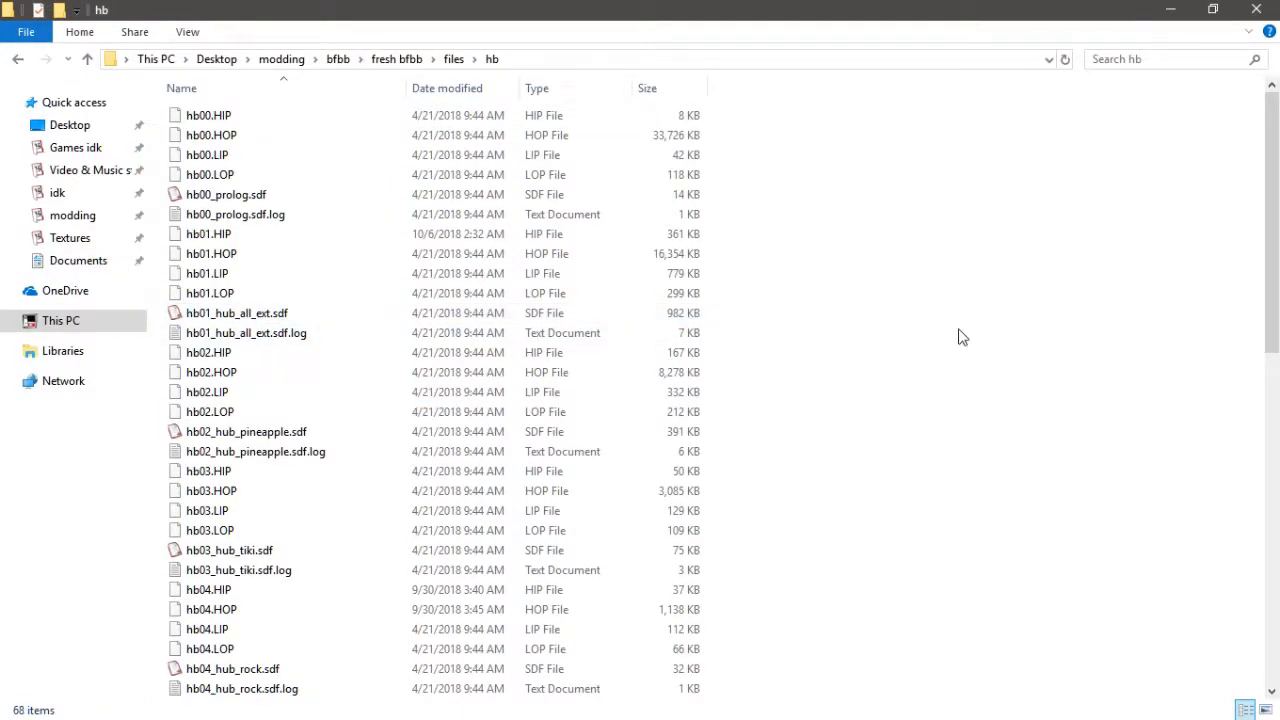
pyautogui.hotkey('ctrl', 'v')
pyautogui.click(634, 219)
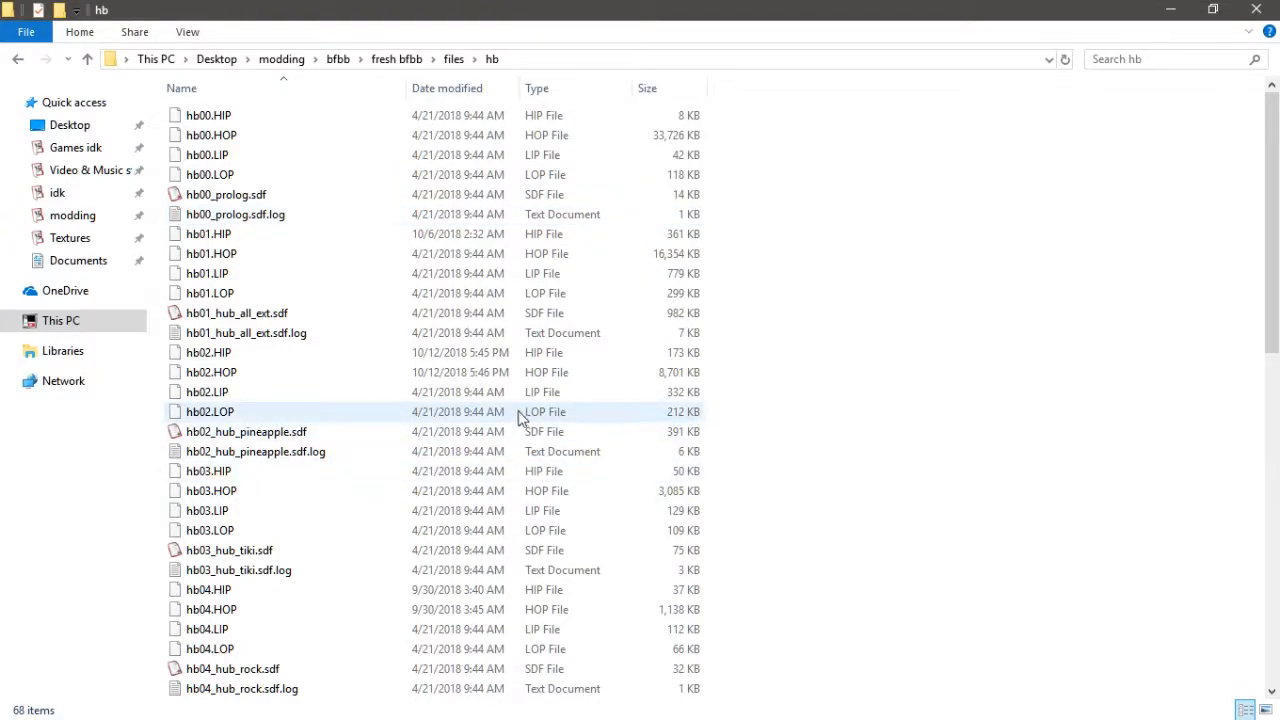
pyautogui.press('super')
pyautogui.click(372, 570)
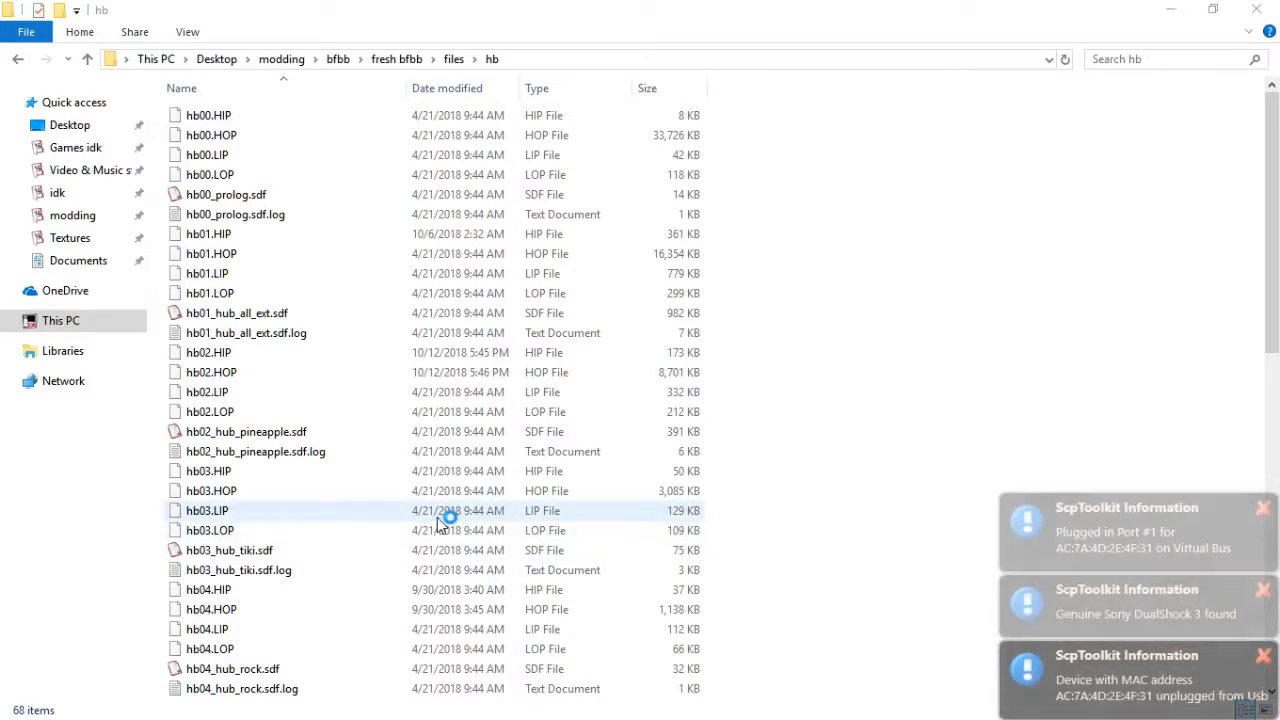
pyautogui.click(1263, 655)
pyautogui.click(1263, 664)
pyautogui.click(1263, 657)
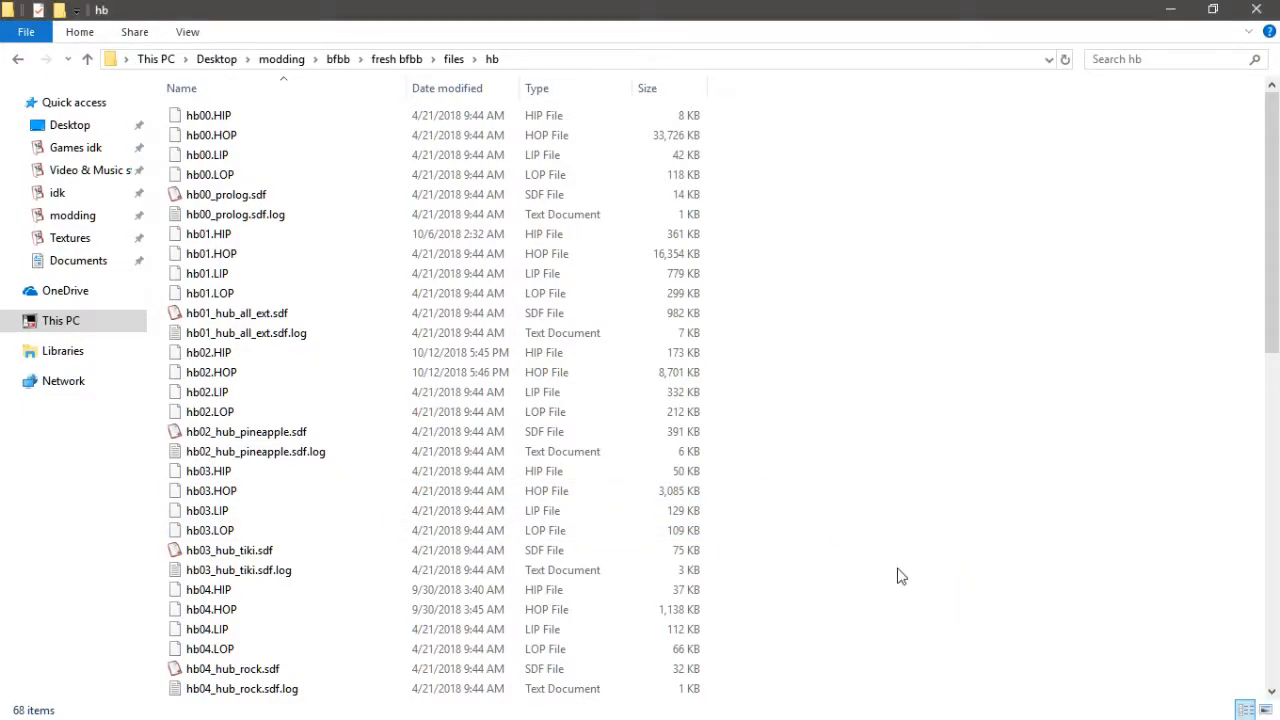
# - Switch to Dolphin and review the Port 1 standard controller configuration, then close the controller settings
pyautogui.hotkey('alt', 'Tab')
pyautogui.click(317, 383)
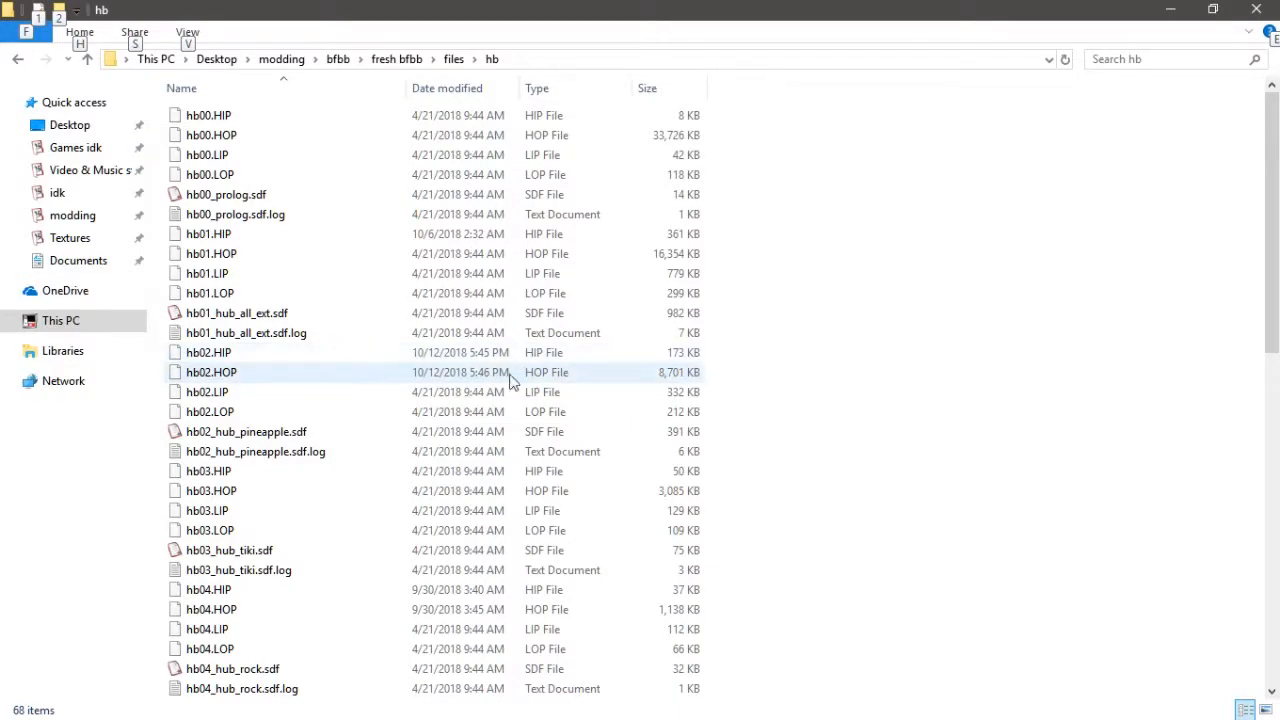
pyautogui.hotkey('alt', 'Tab')
pyautogui.click(1049, 420)
pyautogui.click(859, 85)
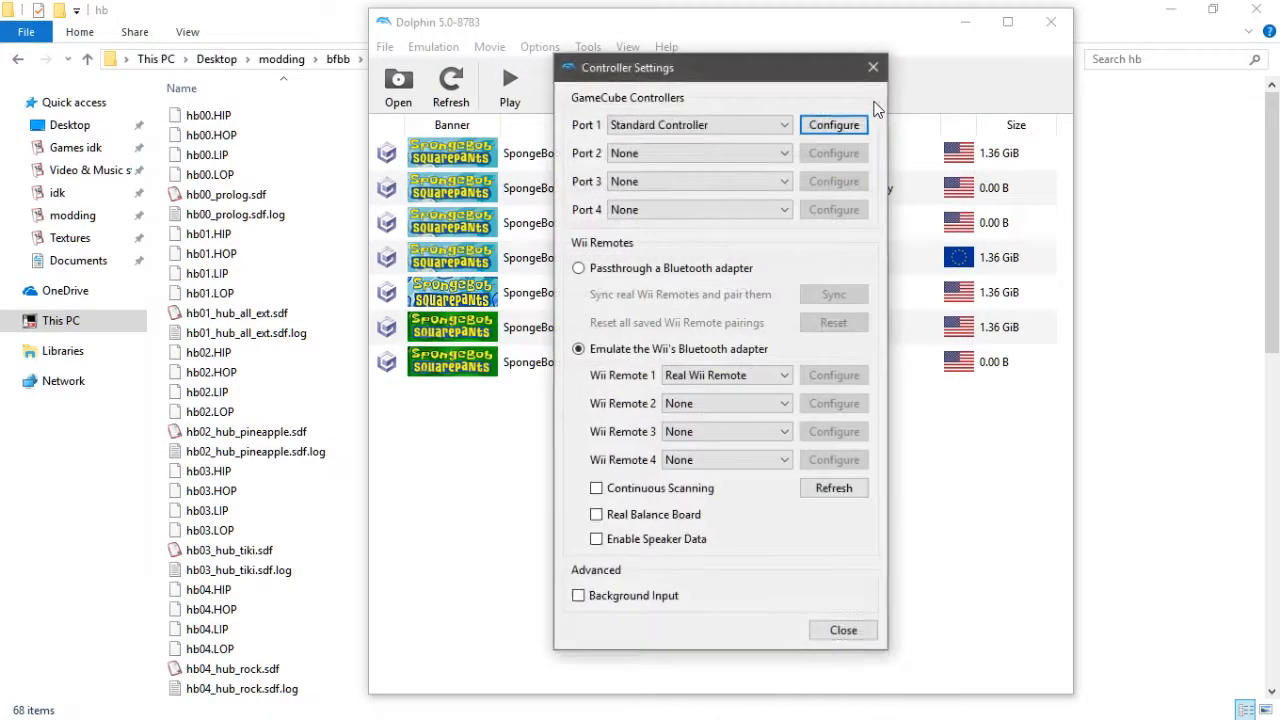
pyautogui.click(834, 126)
pyautogui.click(1186, 639)
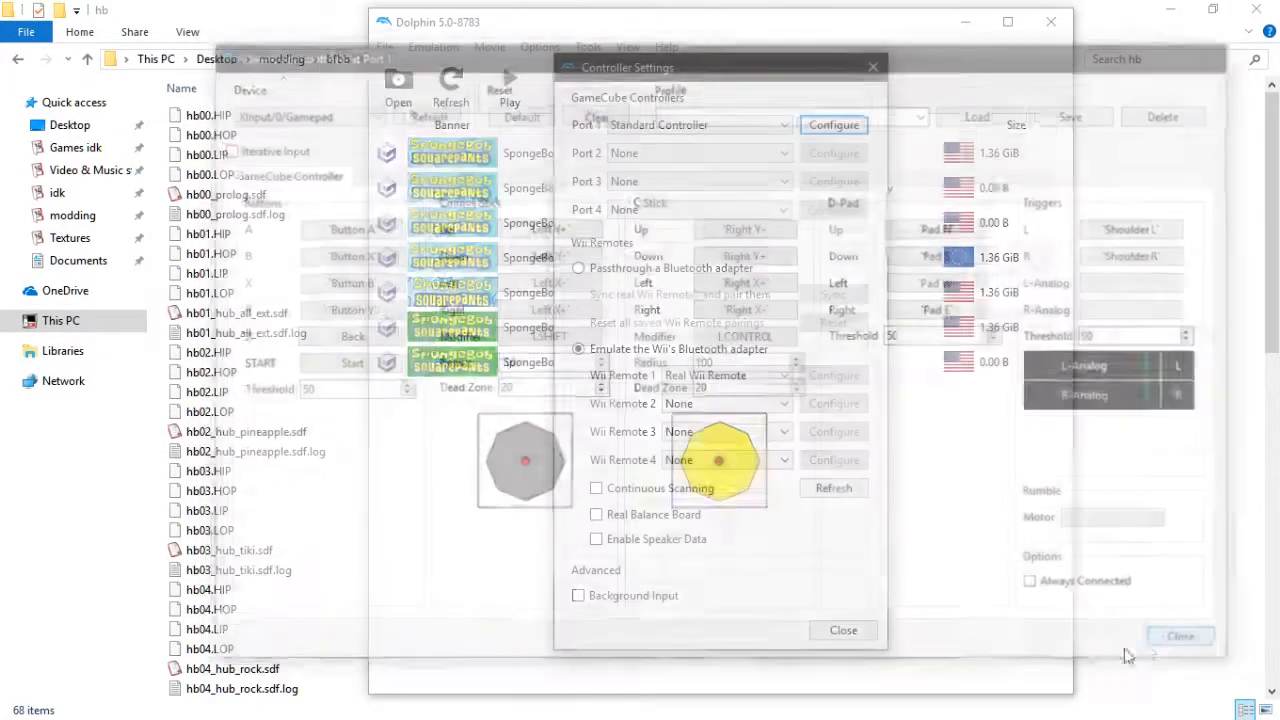
pyautogui.click(843, 630)
# - Launch the modified Battle for Bikini Bottom game, play-test the pause menu, and stop emulation
pyautogui.click(652, 228)
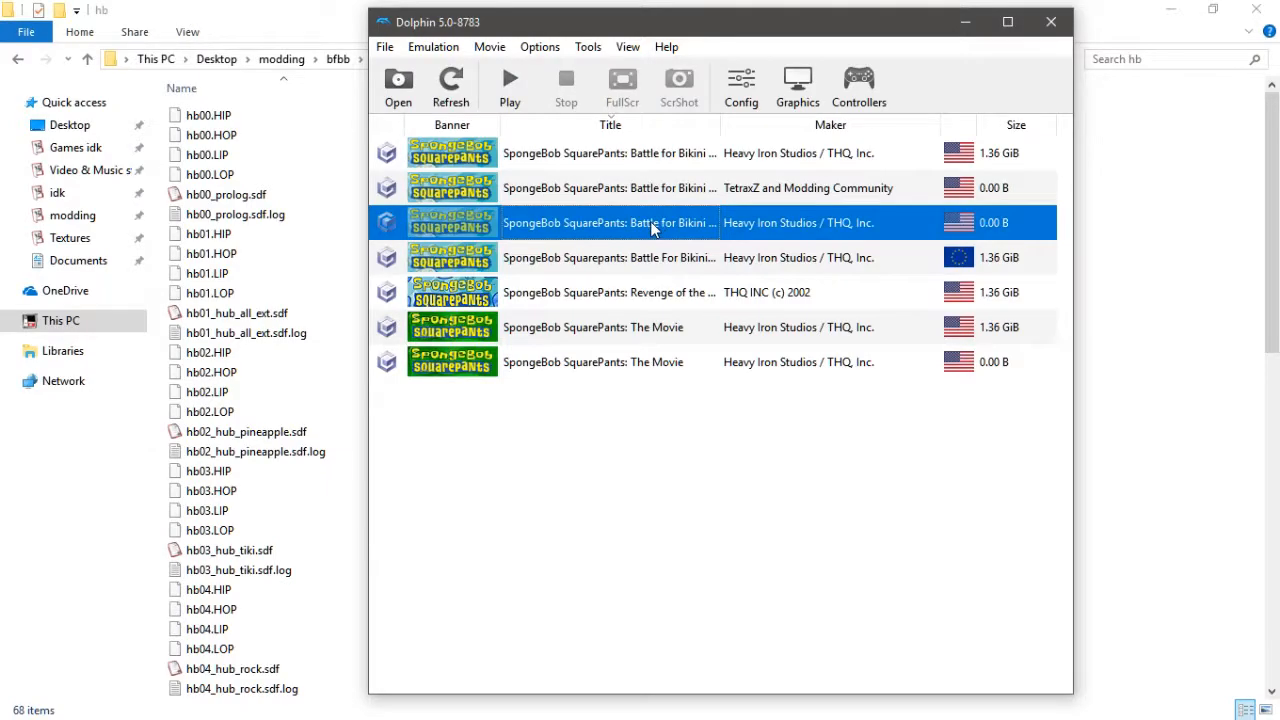
pyautogui.doubleClick(652, 228)
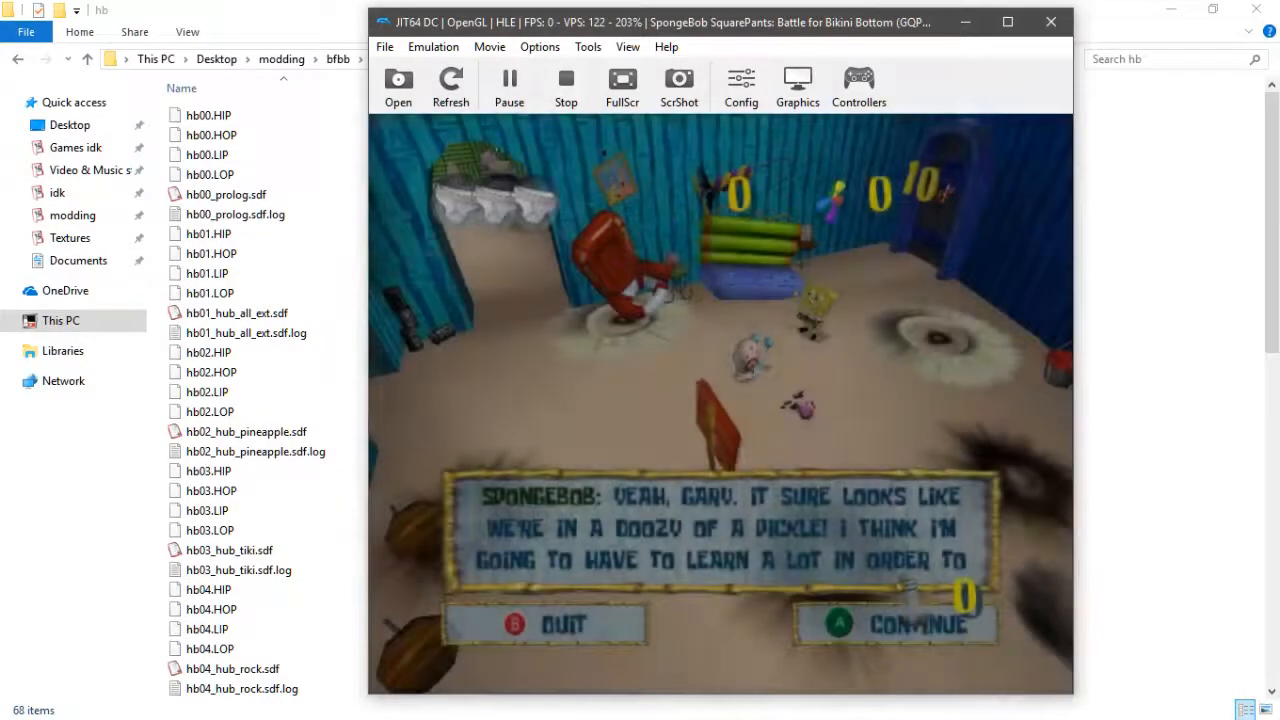
pyautogui.press('Return')
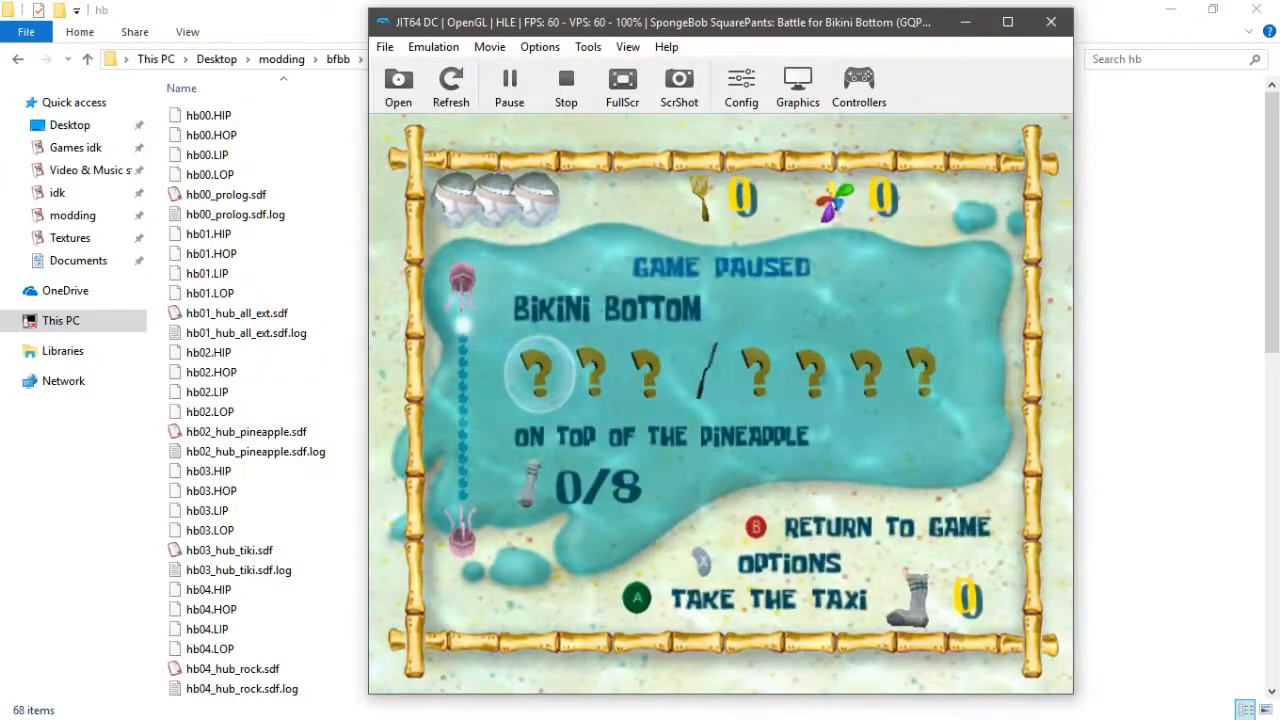
pyautogui.press('Right')
pyautogui.press('Right')
pyautogui.press('Right')
pyautogui.press('Return')
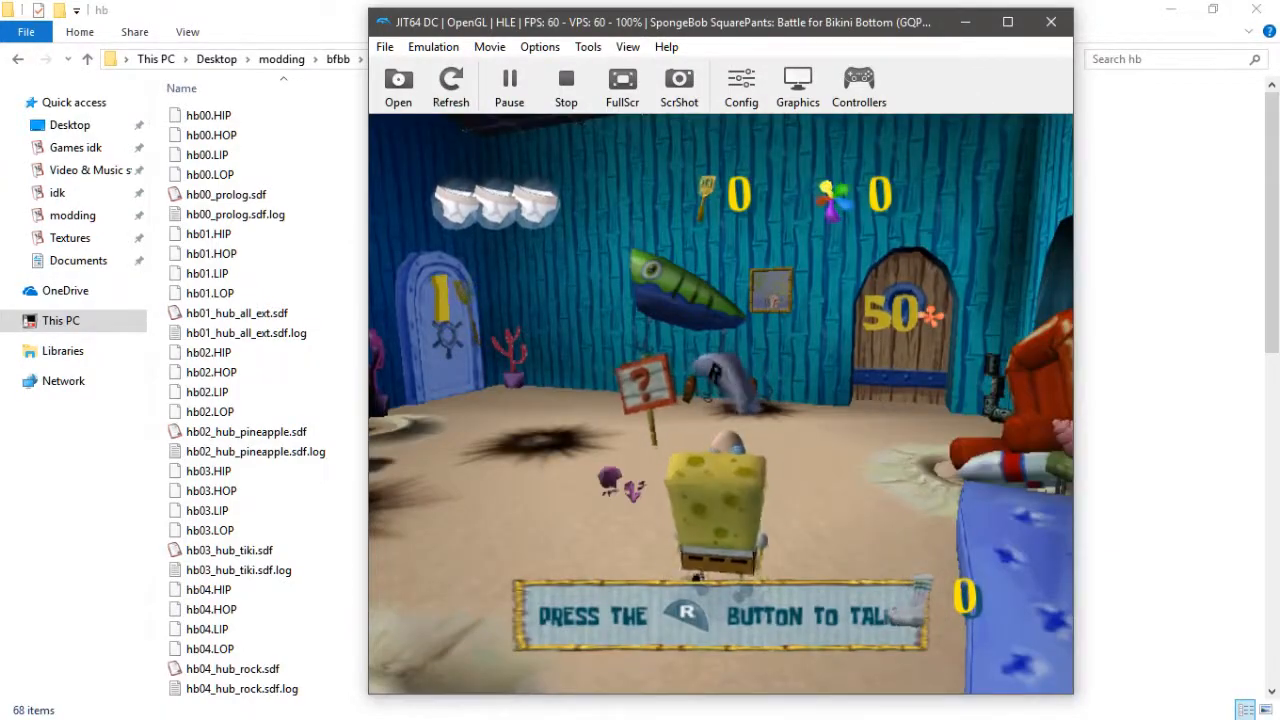
pyautogui.press('Return')
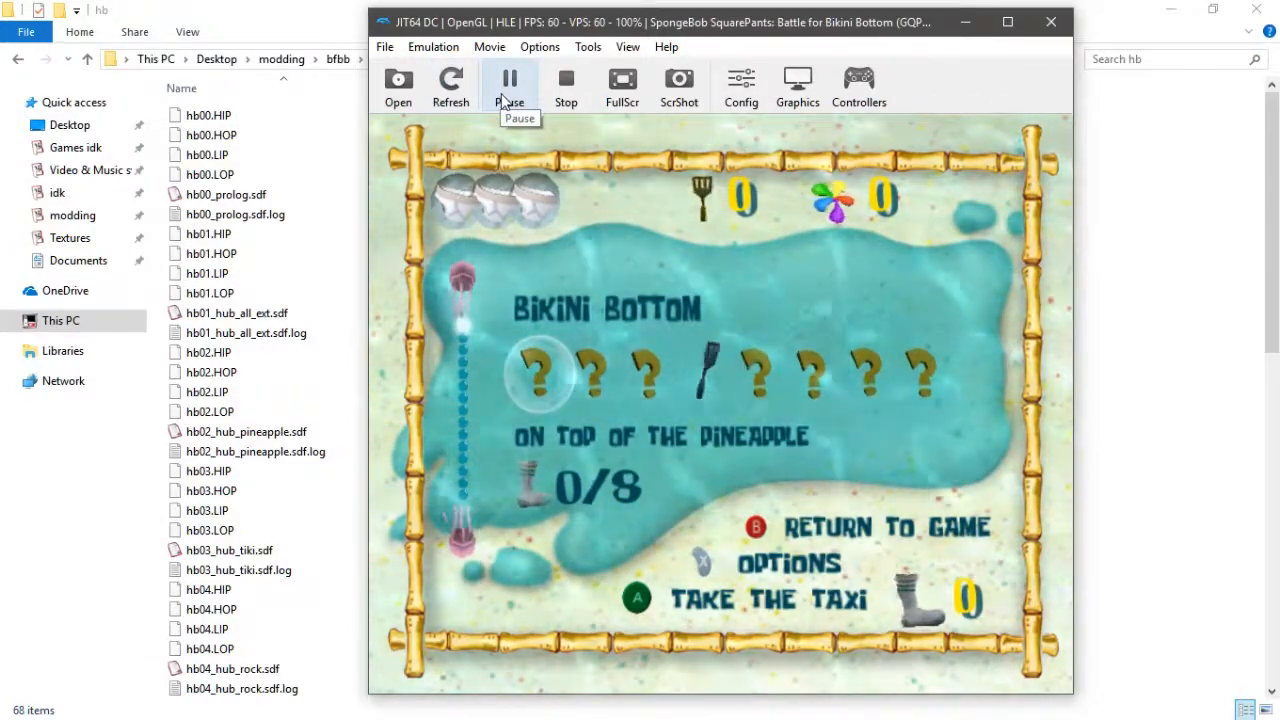
pyautogui.click(565, 95)
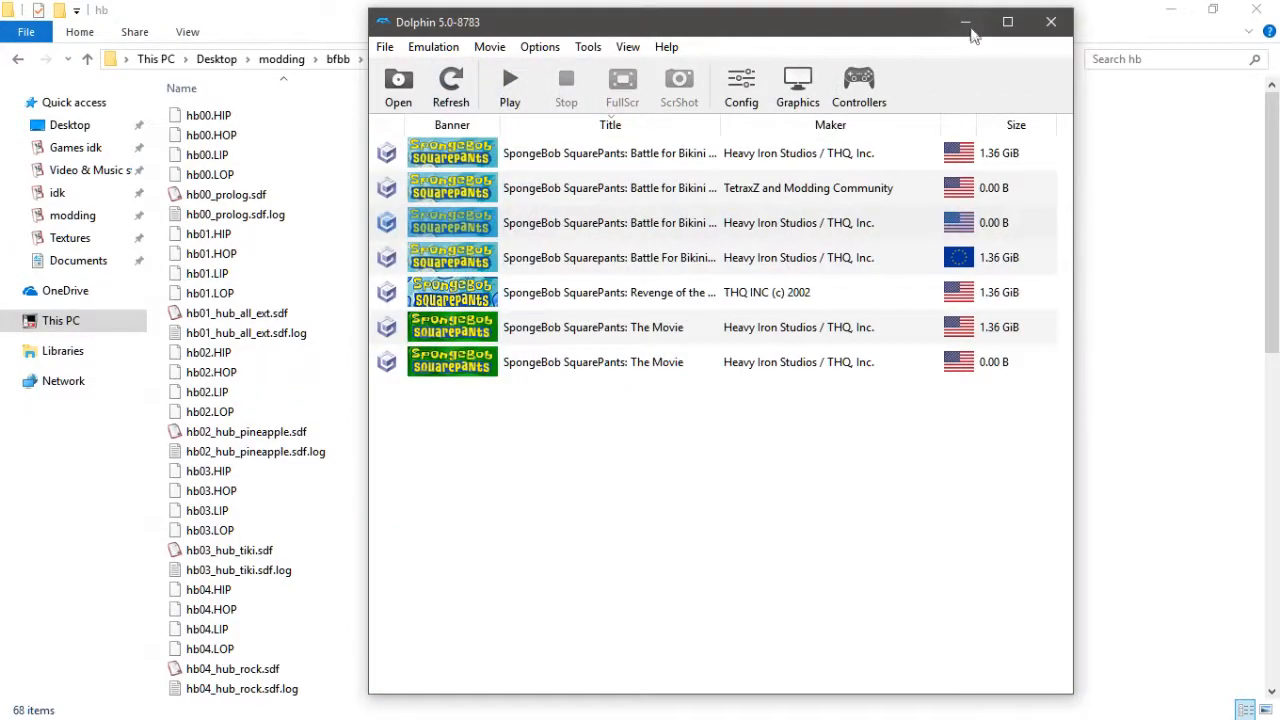
# - Open hb02.HOP from fresh bfbb's files\hb folder in Industrial Park's Archive Editor and close the editor window
pyautogui.click(966, 23)
pyautogui.hotkey('alt', 'Tab')
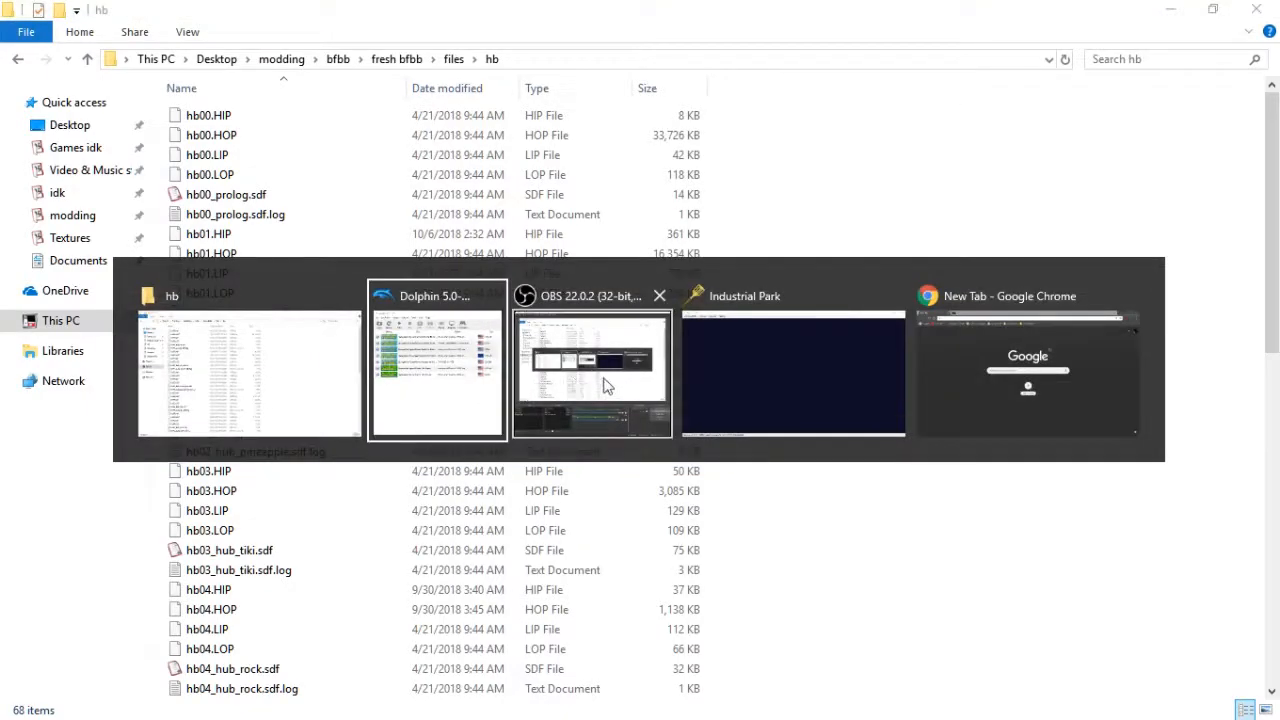
pyautogui.click(705, 372)
pyautogui.click(42, 33)
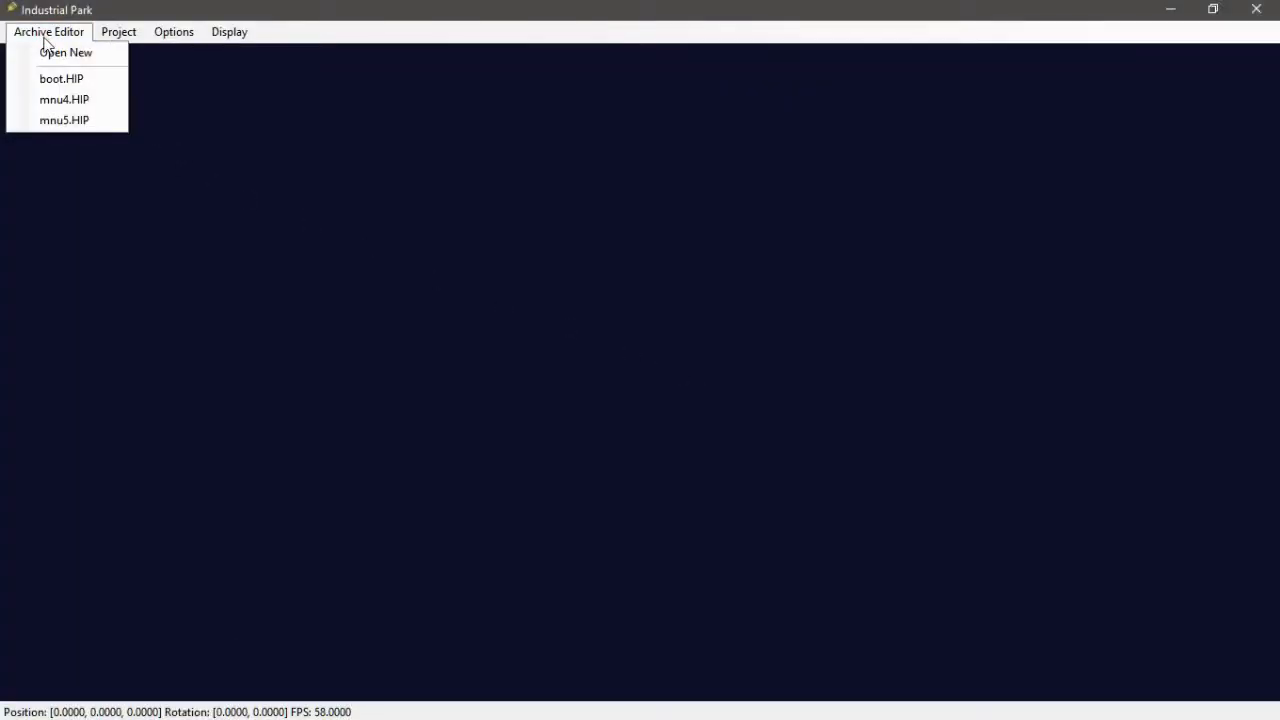
pyautogui.click(45, 52)
pyautogui.click(172, 186)
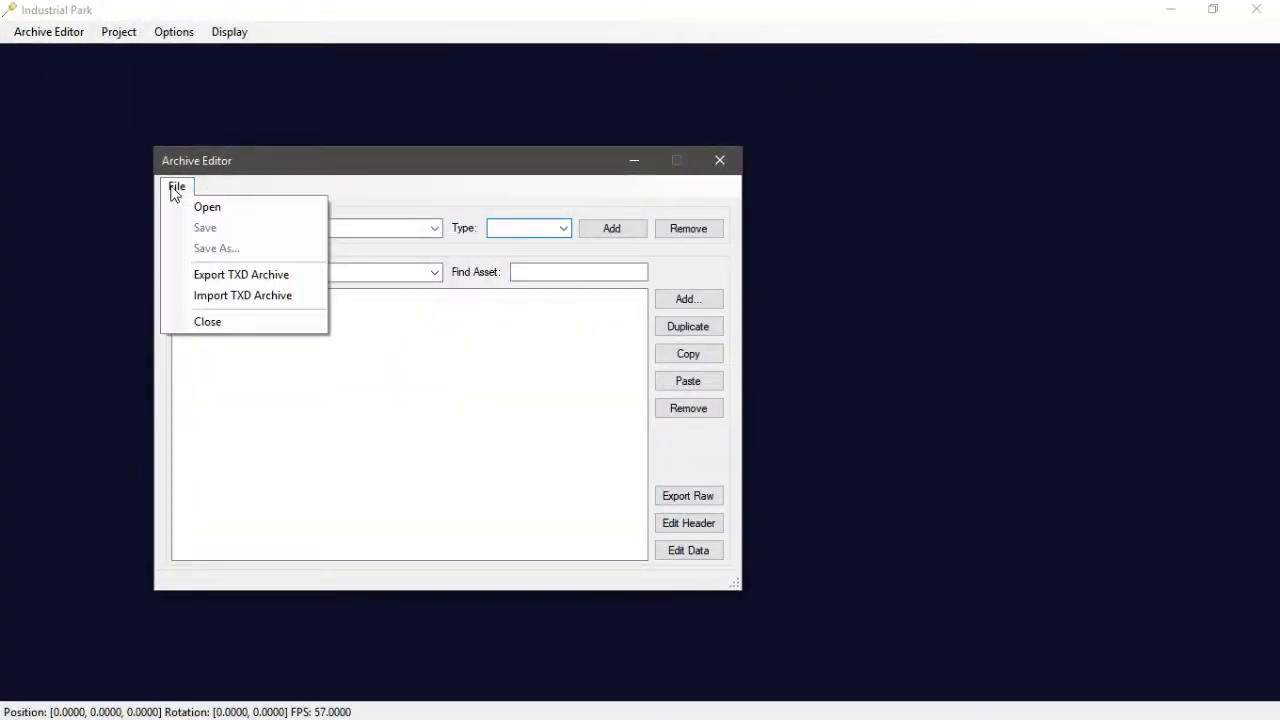
pyautogui.click(206, 206)
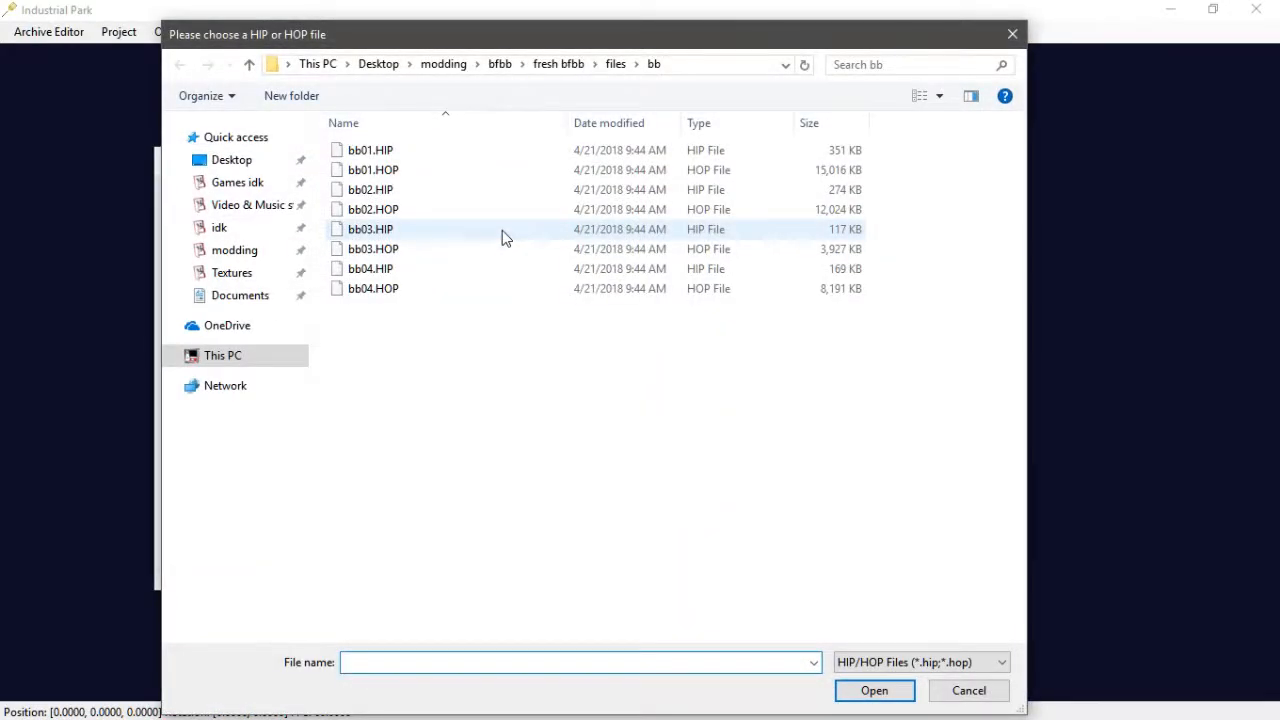
pyautogui.click(614, 62)
pyautogui.doubleClick(383, 343)
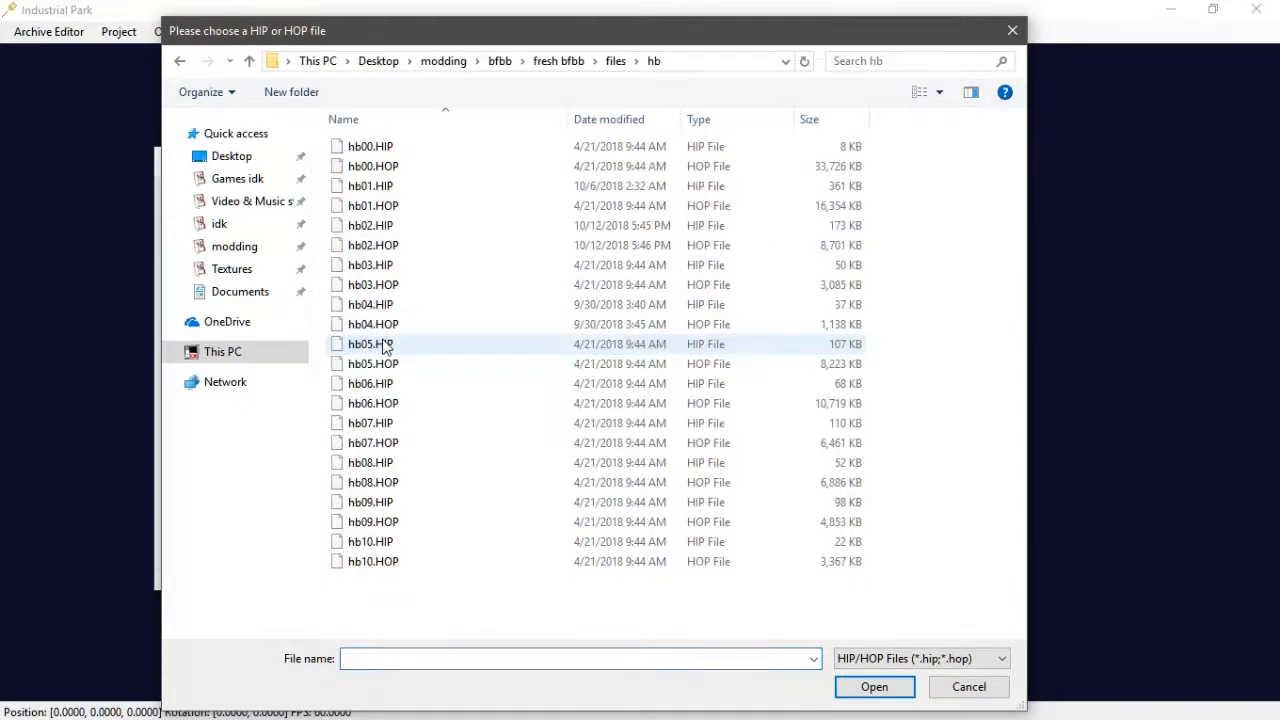
pyautogui.click(402, 246)
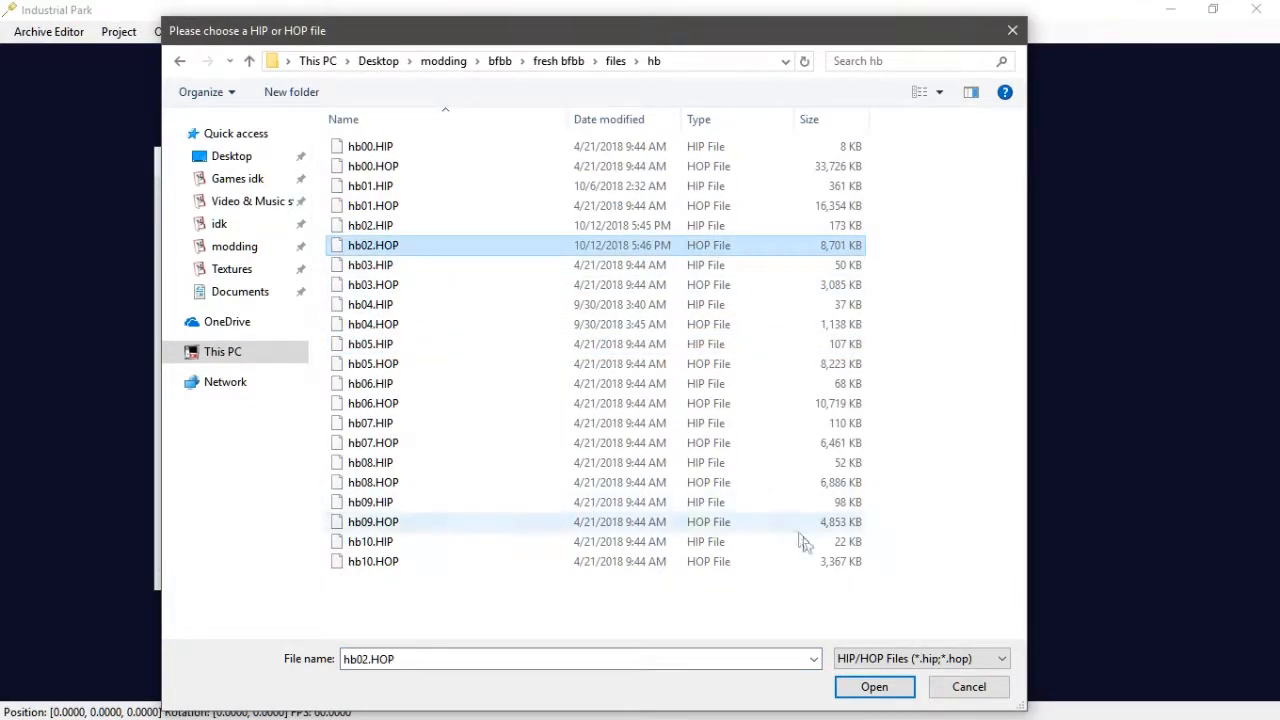
pyautogui.click(874, 687)
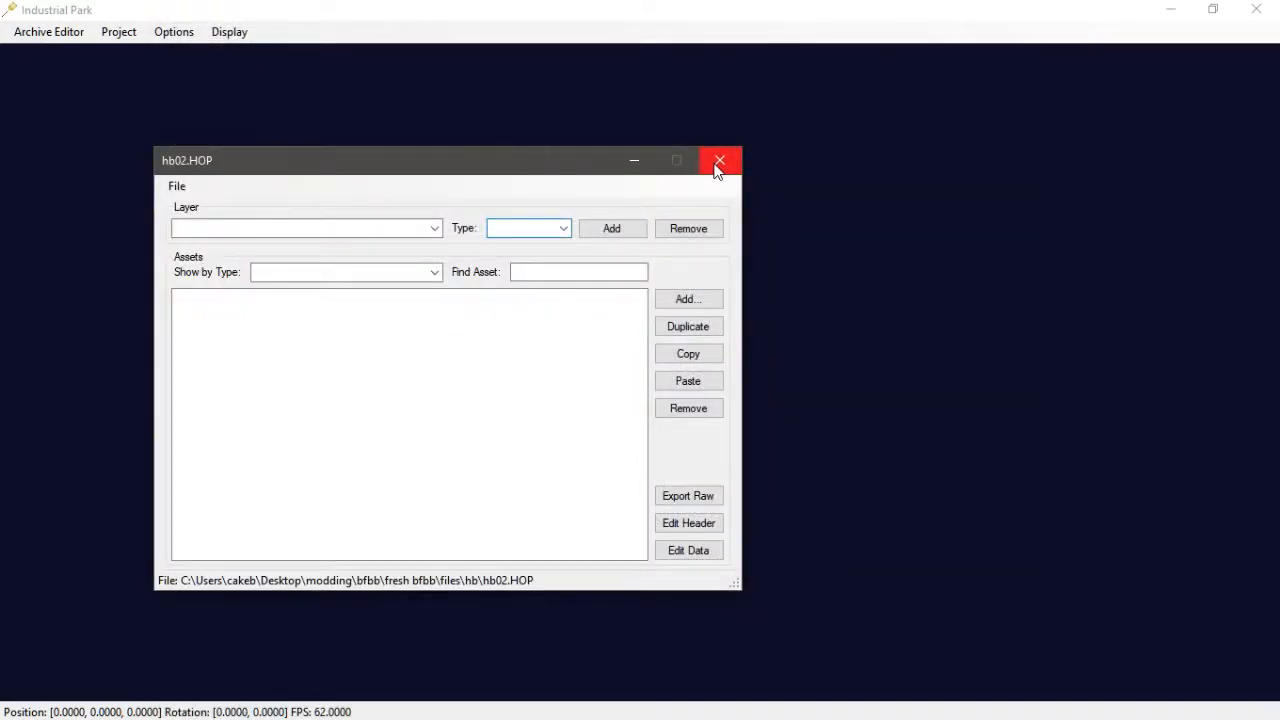
pyautogui.click(716, 168)
# - Open hb02.HIP from fresh bfbb's files\hb folder in a new Archive Editor and close its window
pyautogui.moveTo(807, 300); pyautogui.dragTo(846, 394, button='middle')
pyautogui.scroll(-10, 1069, 339)
pyautogui.scroll(10, 845, 400)
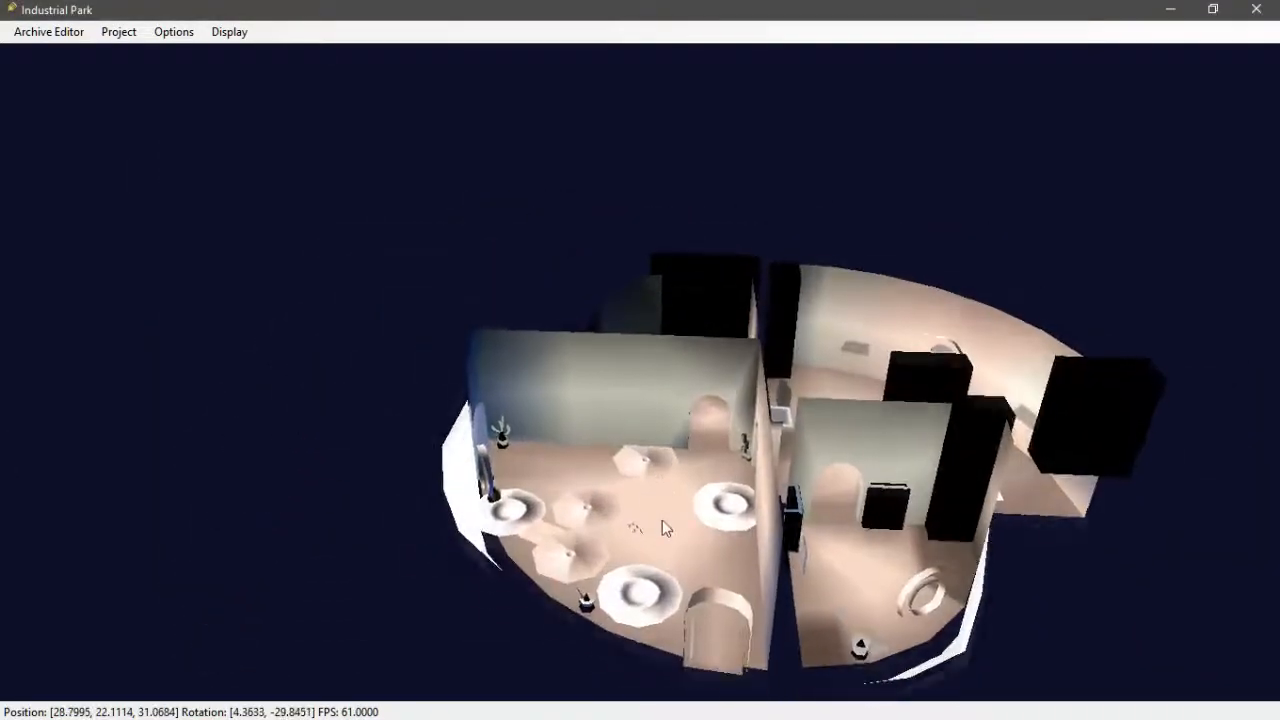
pyautogui.click(48, 31)
pyautogui.click(66, 53)
pyautogui.click(200, 210)
pyautogui.click(228, 232)
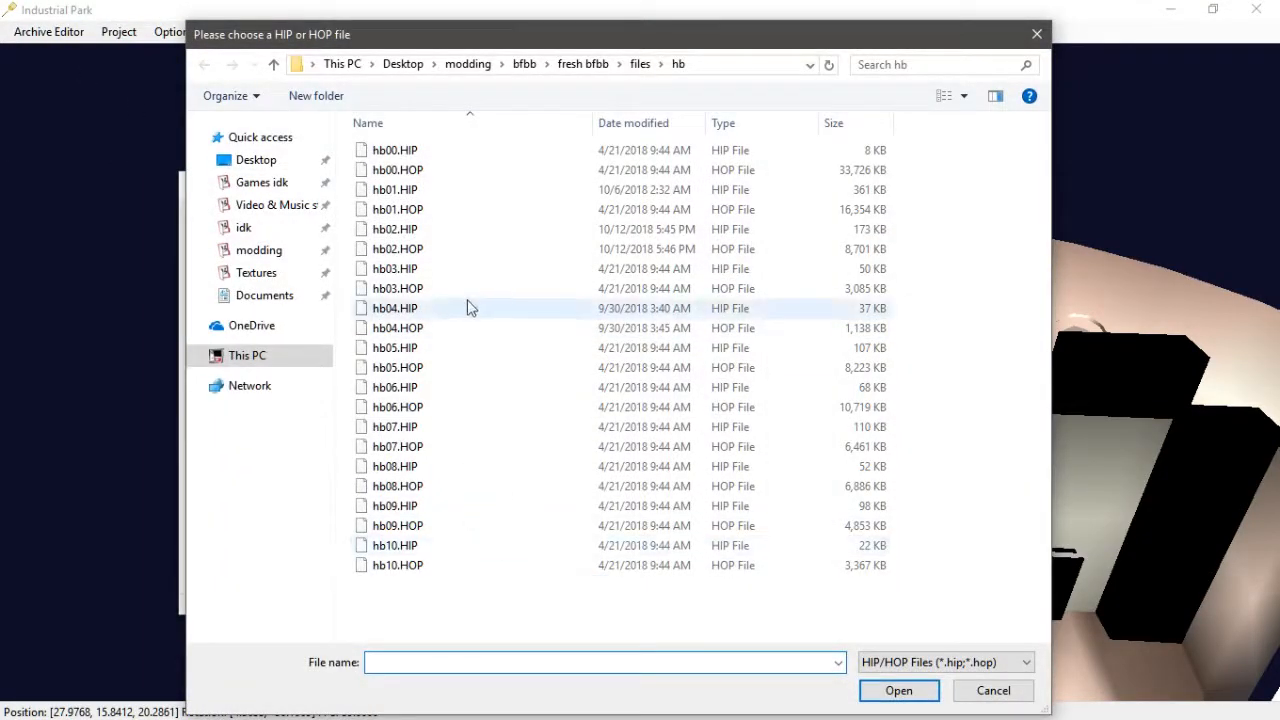
pyautogui.click(443, 231)
pyautogui.click(898, 690)
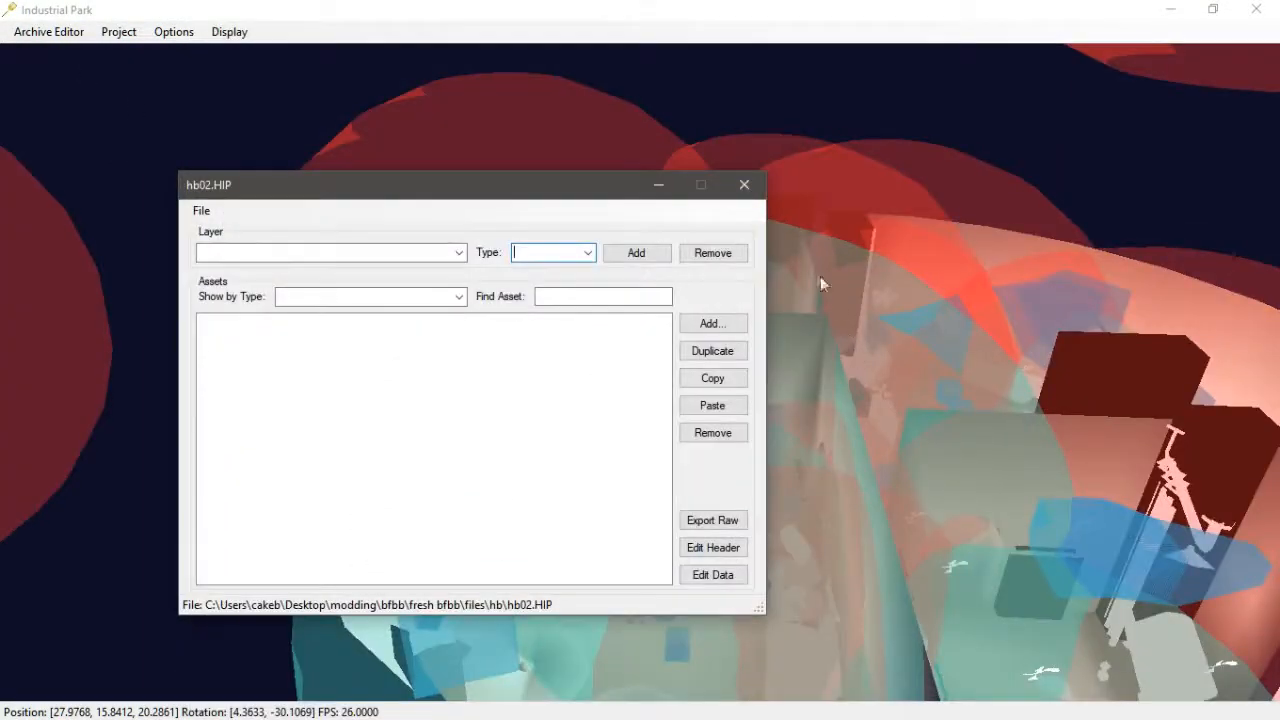
pyautogui.click(745, 193)
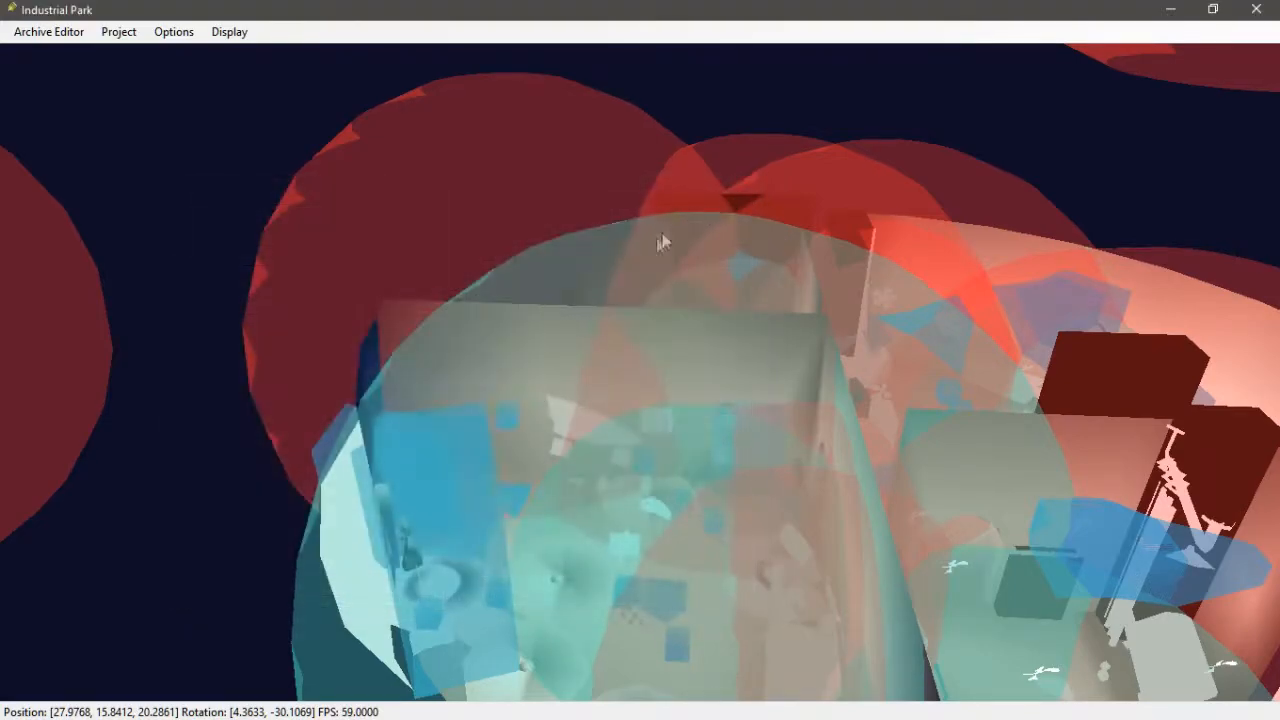
# - Hide SFX and TRIG objects in the viewport display
pyautogui.moveTo(660, 243); pyautogui.dragTo(511, 223, button='right')
pyautogui.click(216, 36)
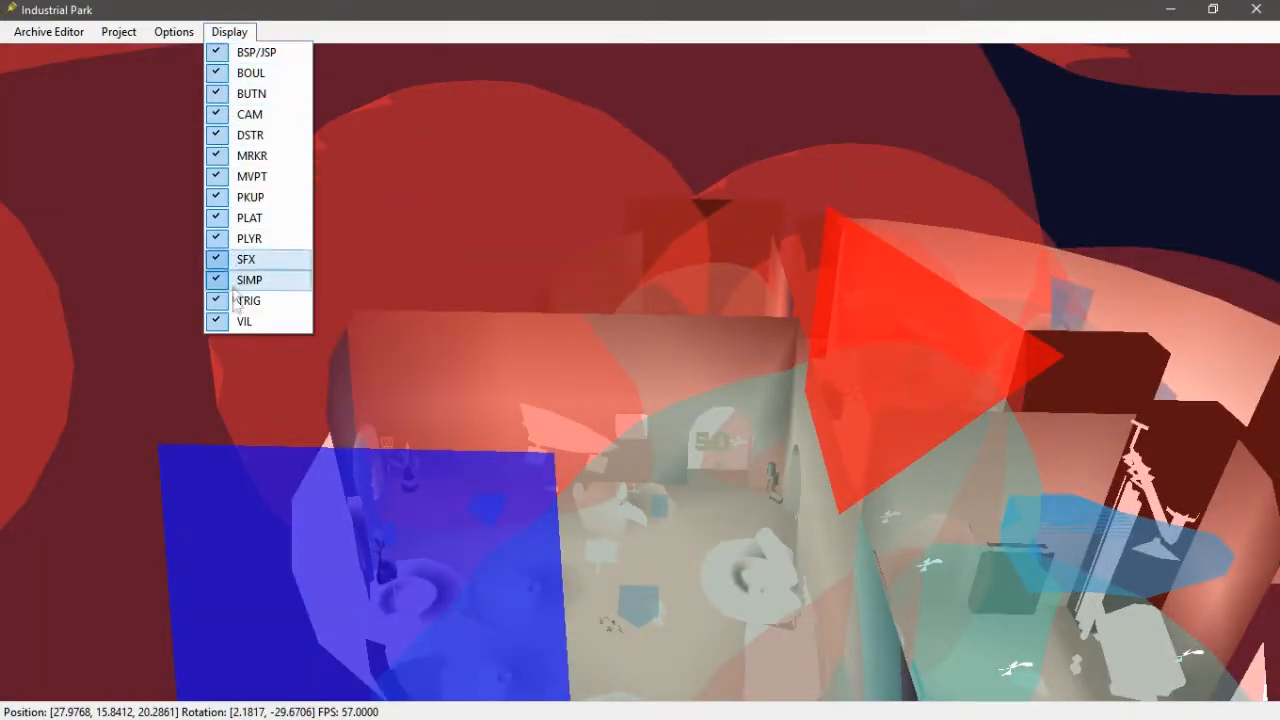
pyautogui.click(245, 262)
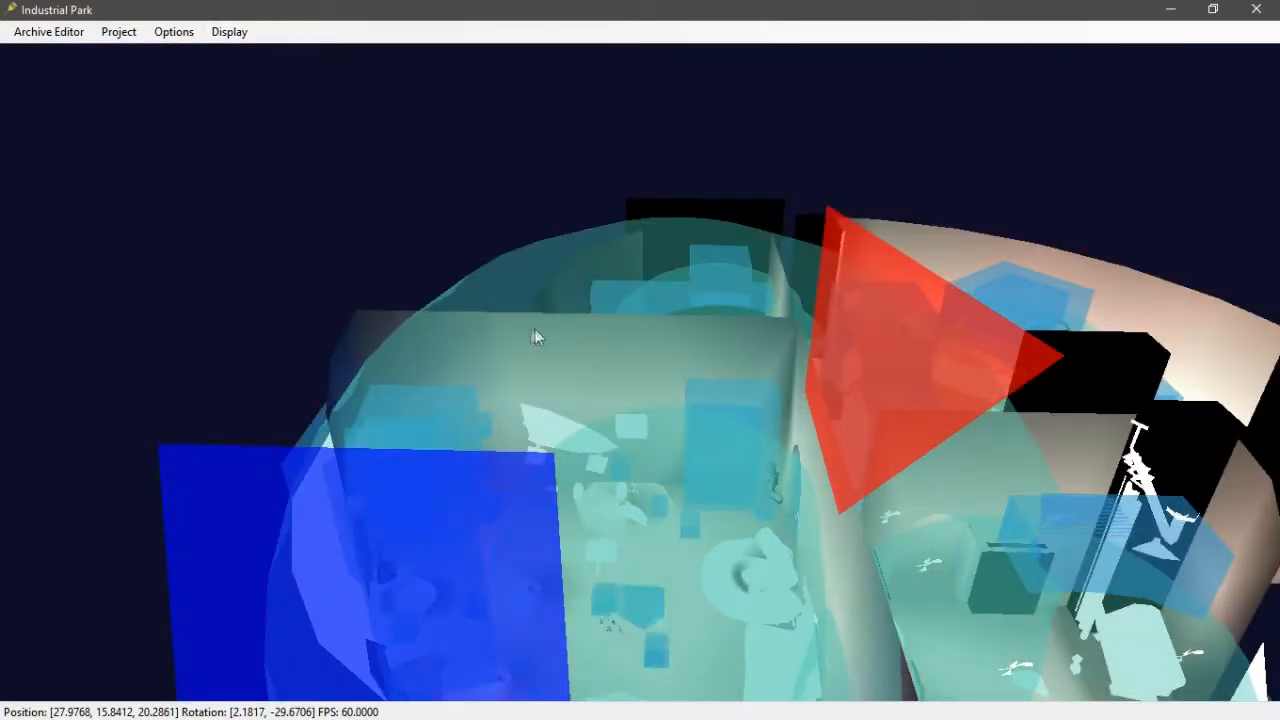
pyautogui.click(229, 32)
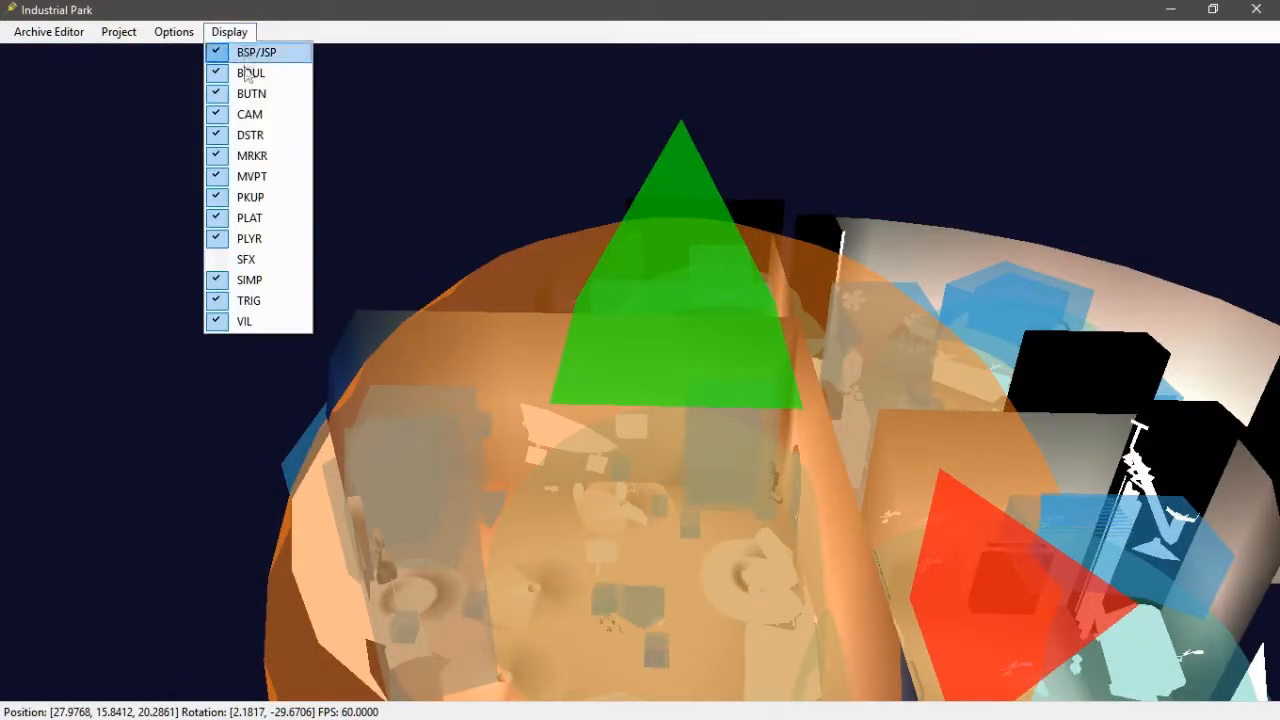
pyautogui.click(259, 301)
# - Add the Textures\hb02 folder from modding as a texture folder
pyautogui.moveTo(464, 407); pyautogui.dragTo(514, 505, button='middle')
pyautogui.press('w')
pyautogui.press('s')
pyautogui.press('w')
pyautogui.press('w')
pyautogui.moveTo(682, 493); pyautogui.dragTo(345, 252, button='middle')
pyautogui.press('s')
pyautogui.click(166, 32)
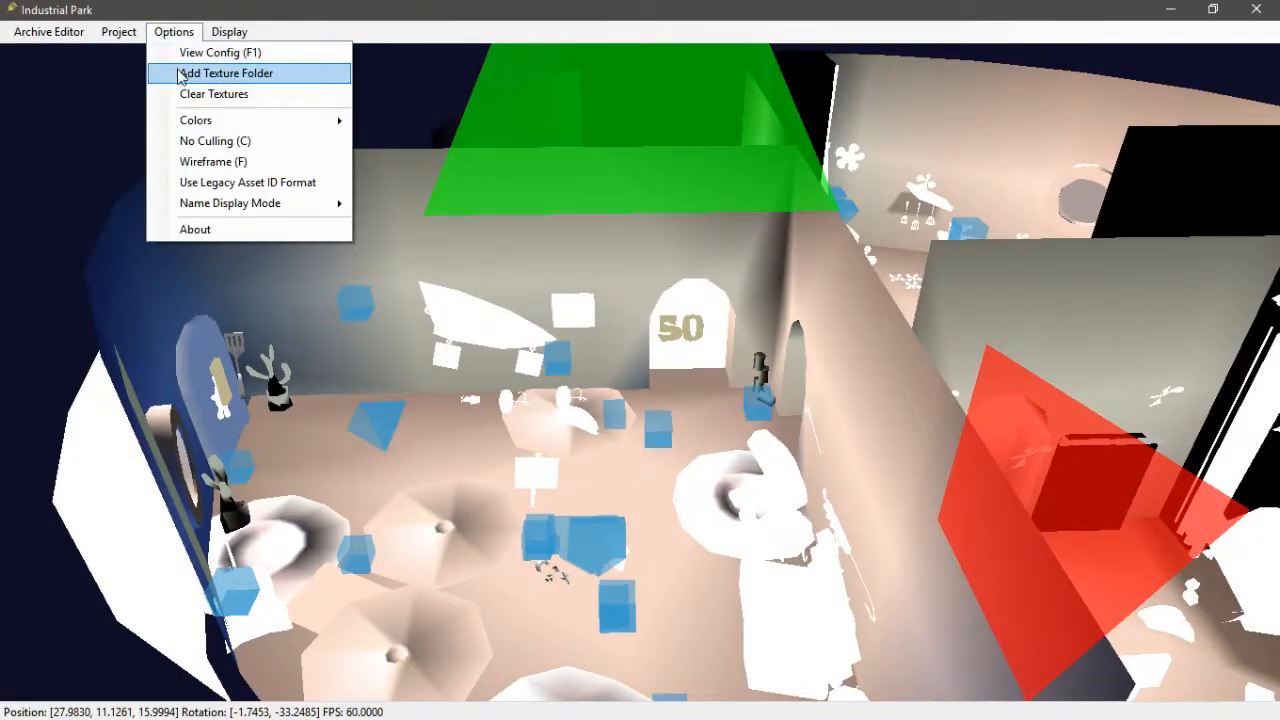
pyautogui.click(178, 75)
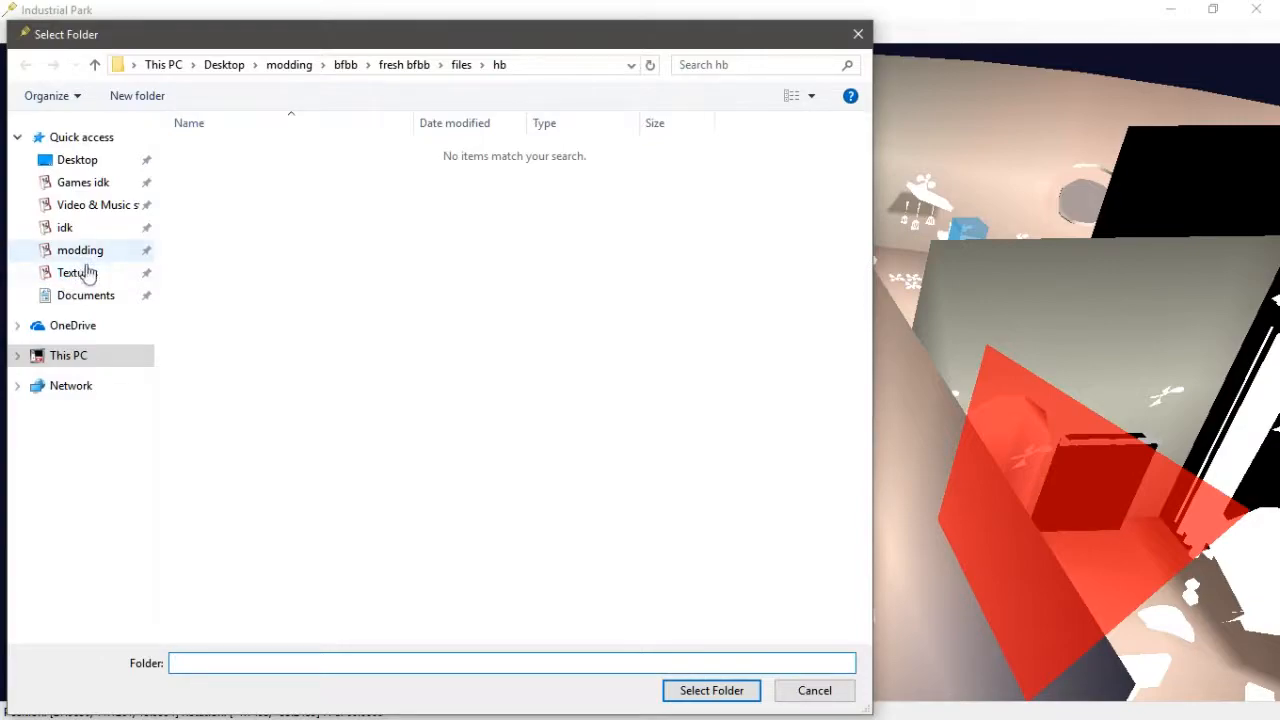
pyautogui.click(84, 271)
pyautogui.click(249, 584)
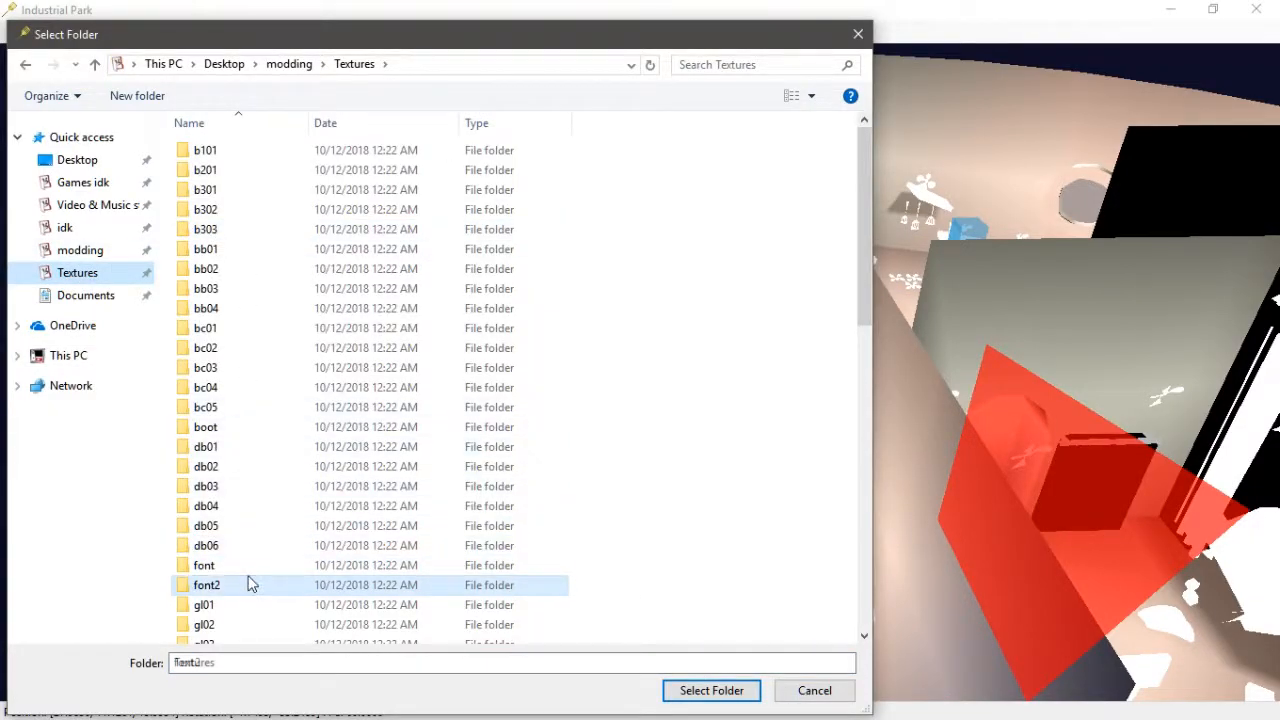
pyautogui.press('h')
pyautogui.click(240, 184)
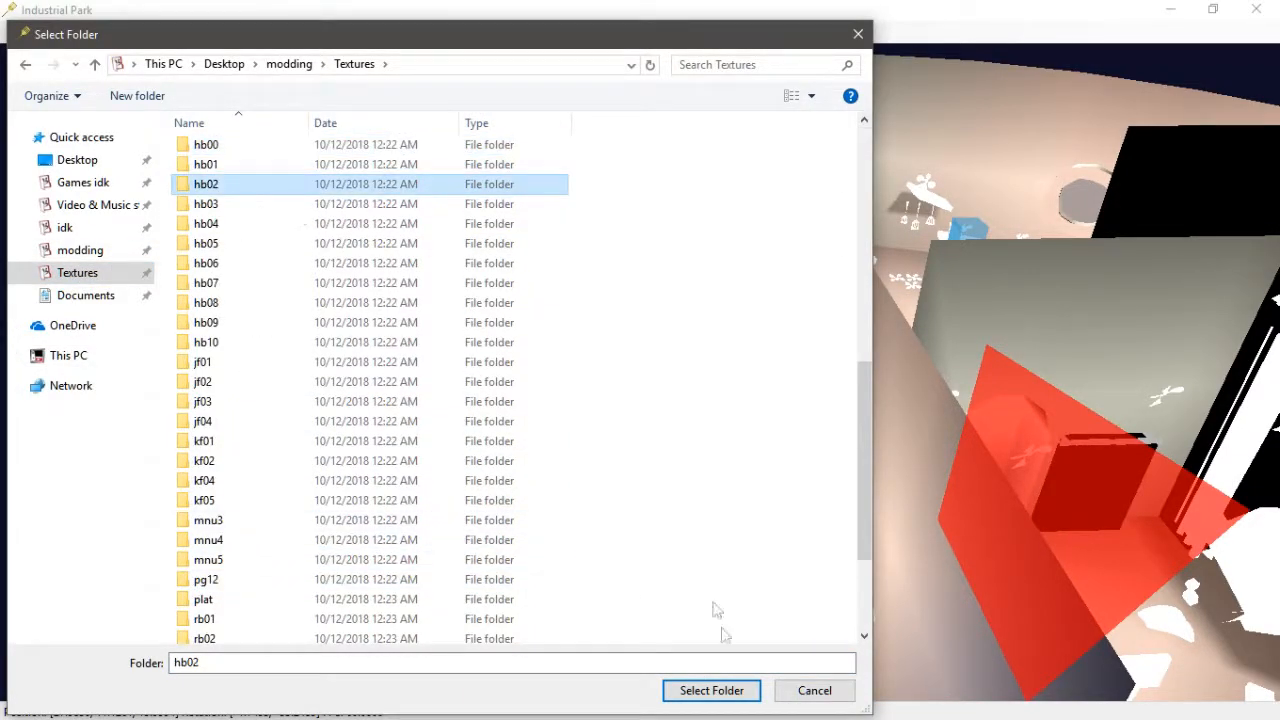
pyautogui.click(711, 690)
# - Reopen the hb02.HIP Archive Editor and show only VIL assets
pyautogui.moveTo(738, 395); pyautogui.dragTo(450, 341, button='middle')
pyautogui.scroll(5, 718, 310)
pyautogui.scroll(-3, 708, 303)
pyautogui.scroll(2, 630, 328)
pyautogui.press('d')
pyautogui.press('a')
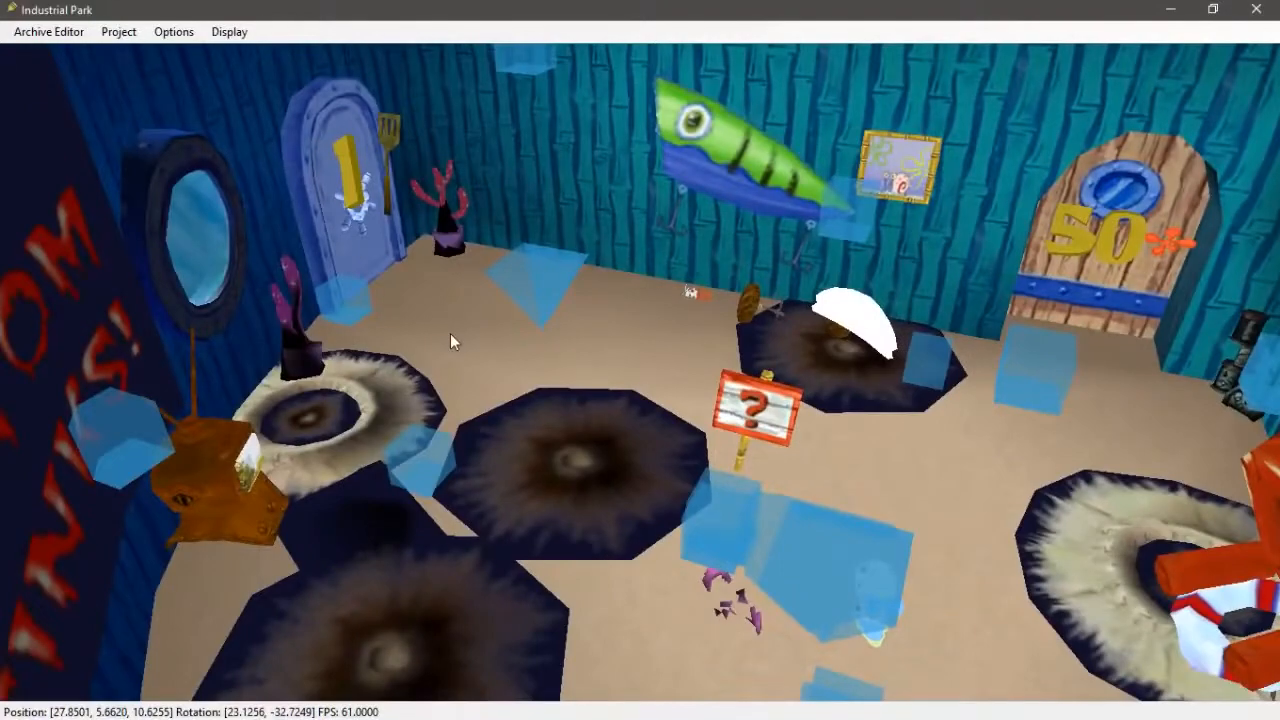
pyautogui.click(62, 32)
pyautogui.click(97, 162)
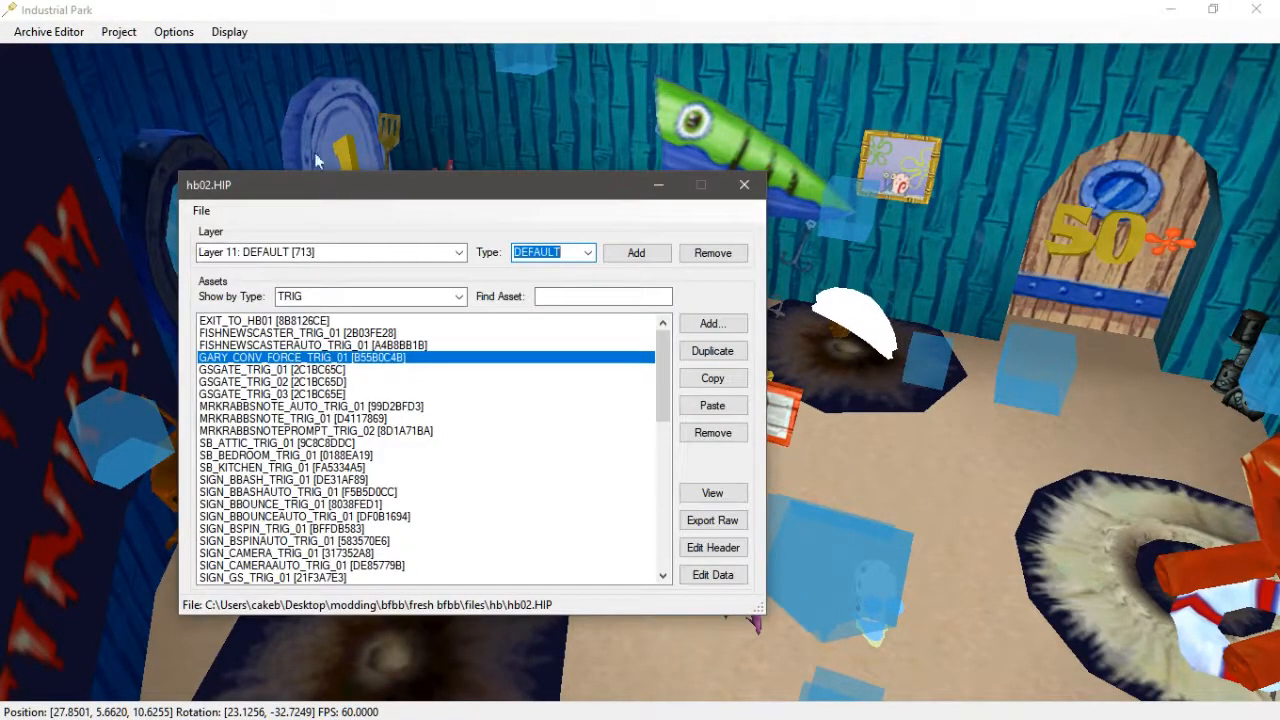
pyautogui.moveTo(363, 192); pyautogui.dragTo(747, 126)
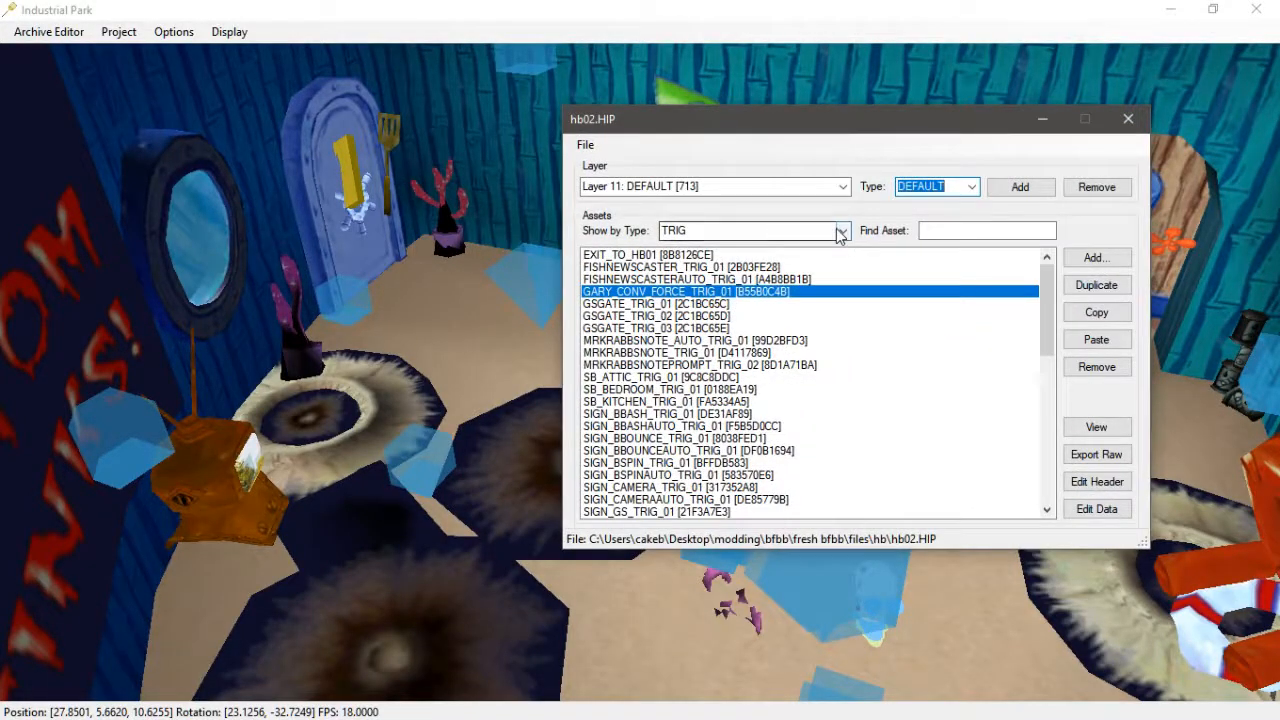
pyautogui.click(846, 229)
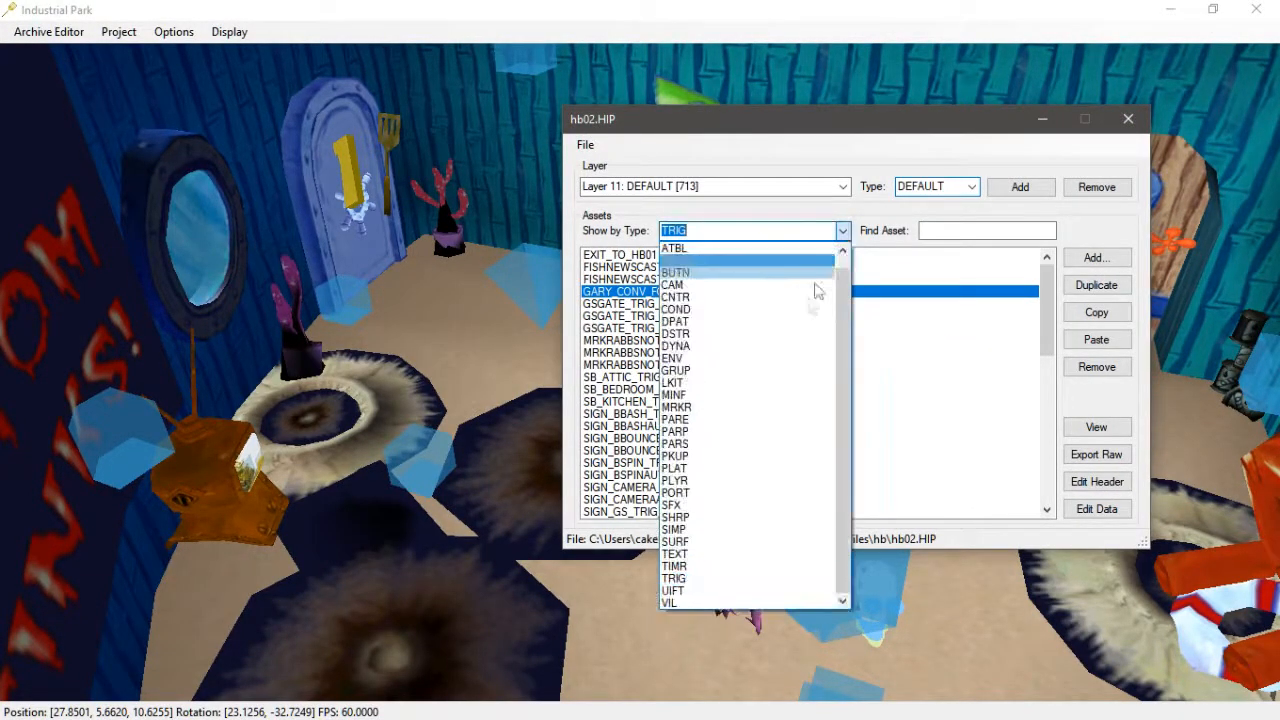
pyautogui.click(699, 605)
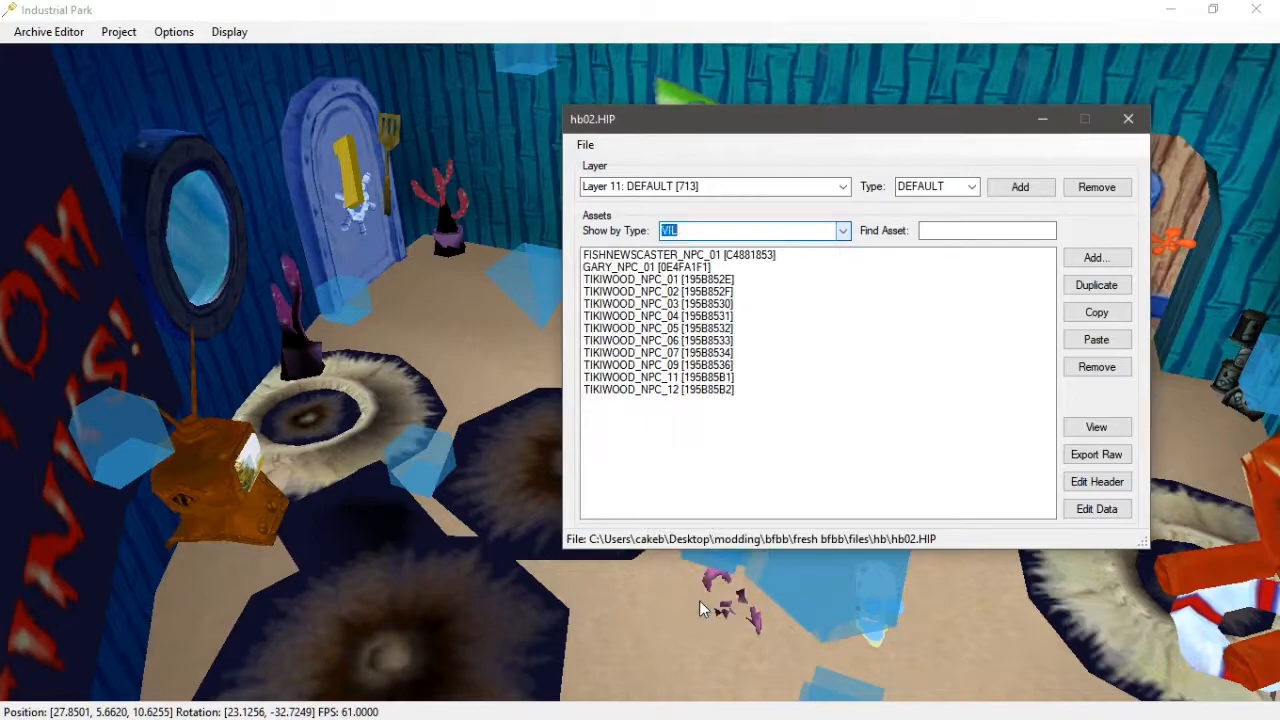
# - Duplicate the GARY_NPC_01 VIL asset and rename the copy TAR_NPC
pyautogui.click(656, 268)
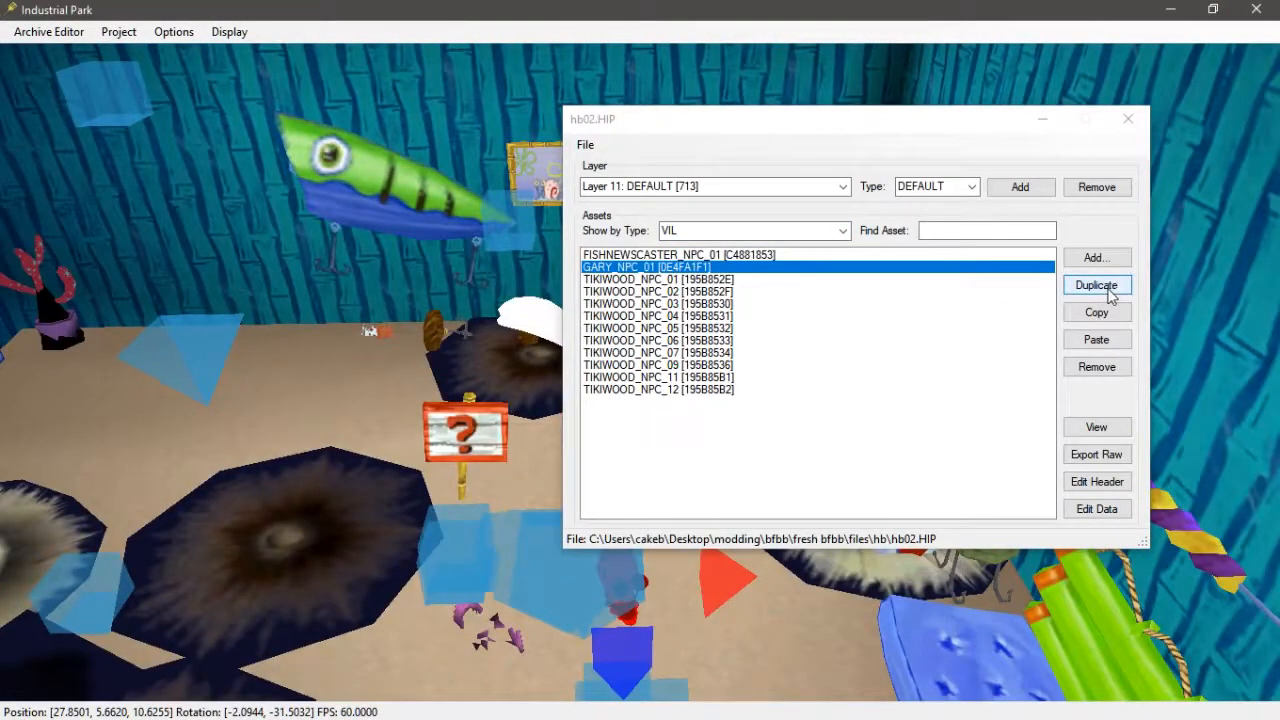
pyautogui.click(1096, 285)
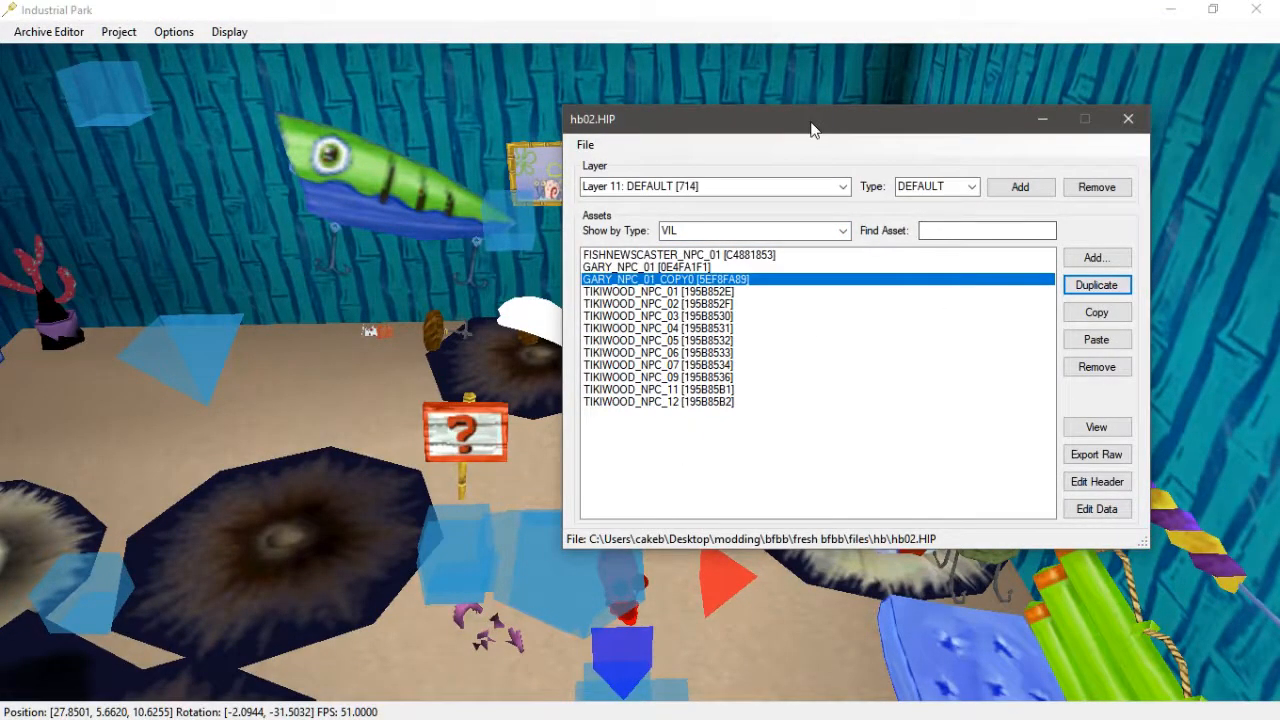
pyautogui.moveTo(811, 124); pyautogui.dragTo(833, 73)
pyautogui.click(1122, 430)
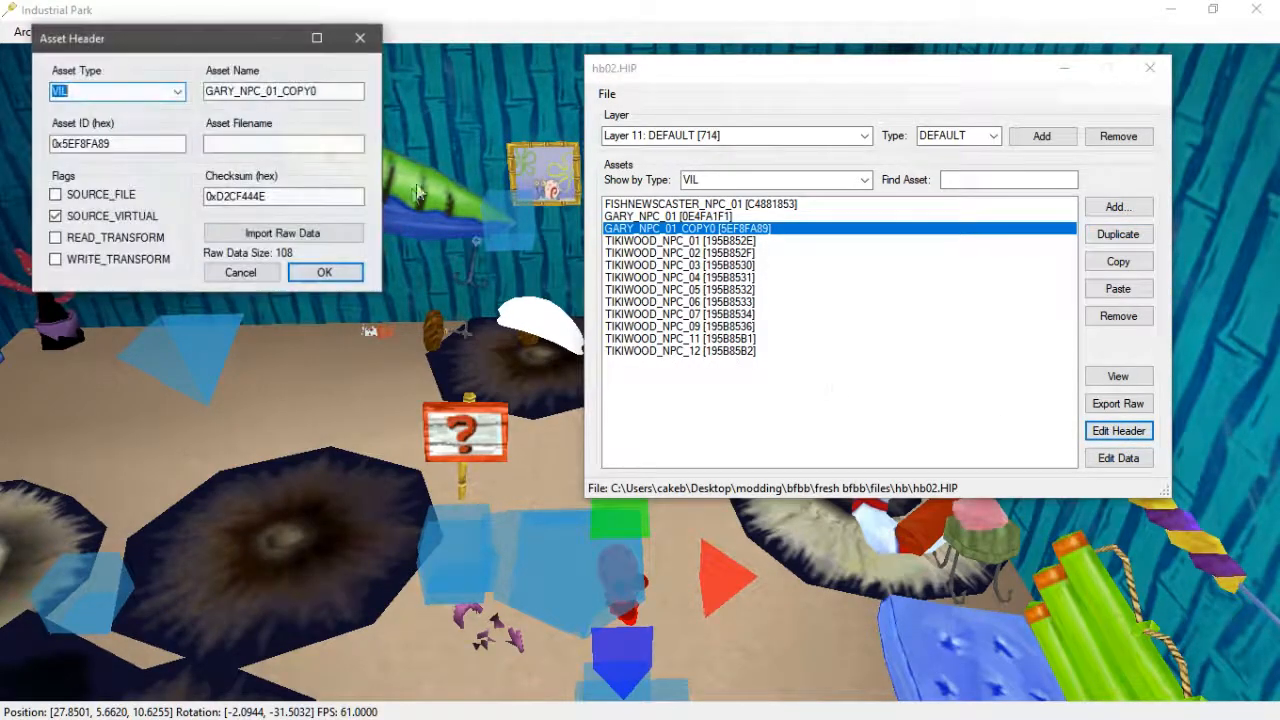
pyautogui.moveTo(331, 90); pyautogui.dragTo(33, 125)
pyautogui.write('TA')
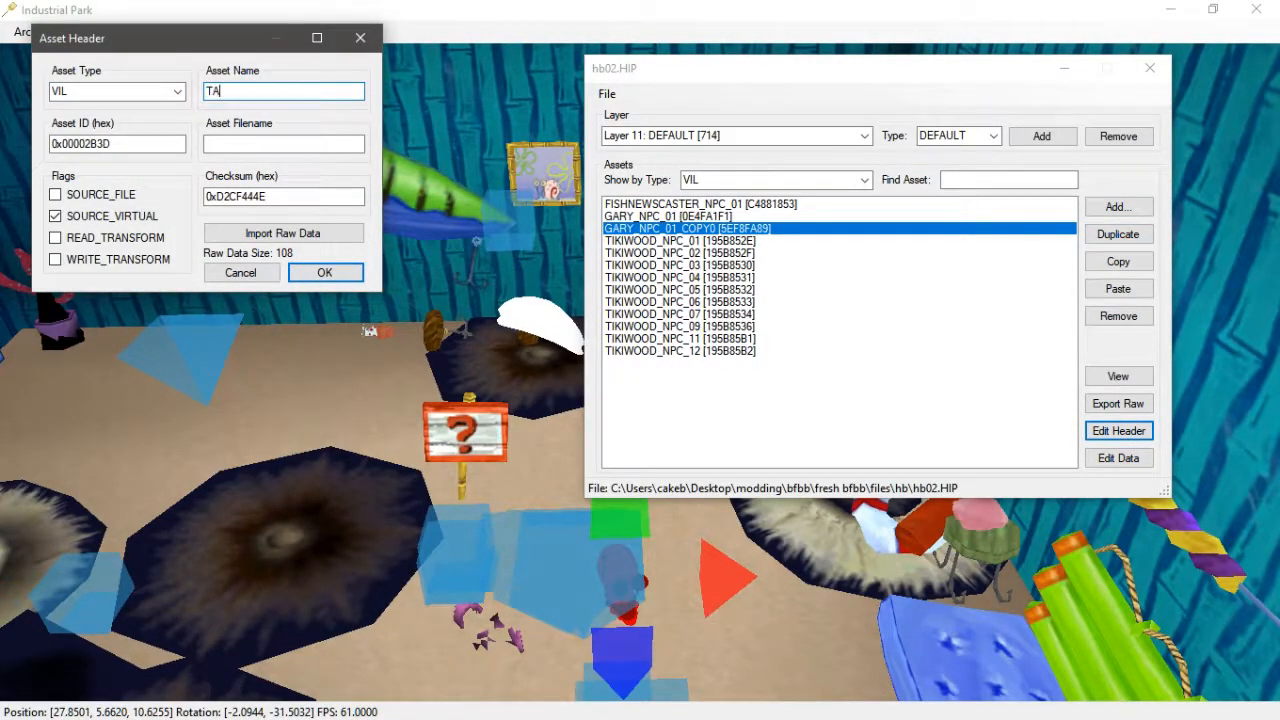
pyautogui.write('R_NPC')
pyautogui.click(324, 272)
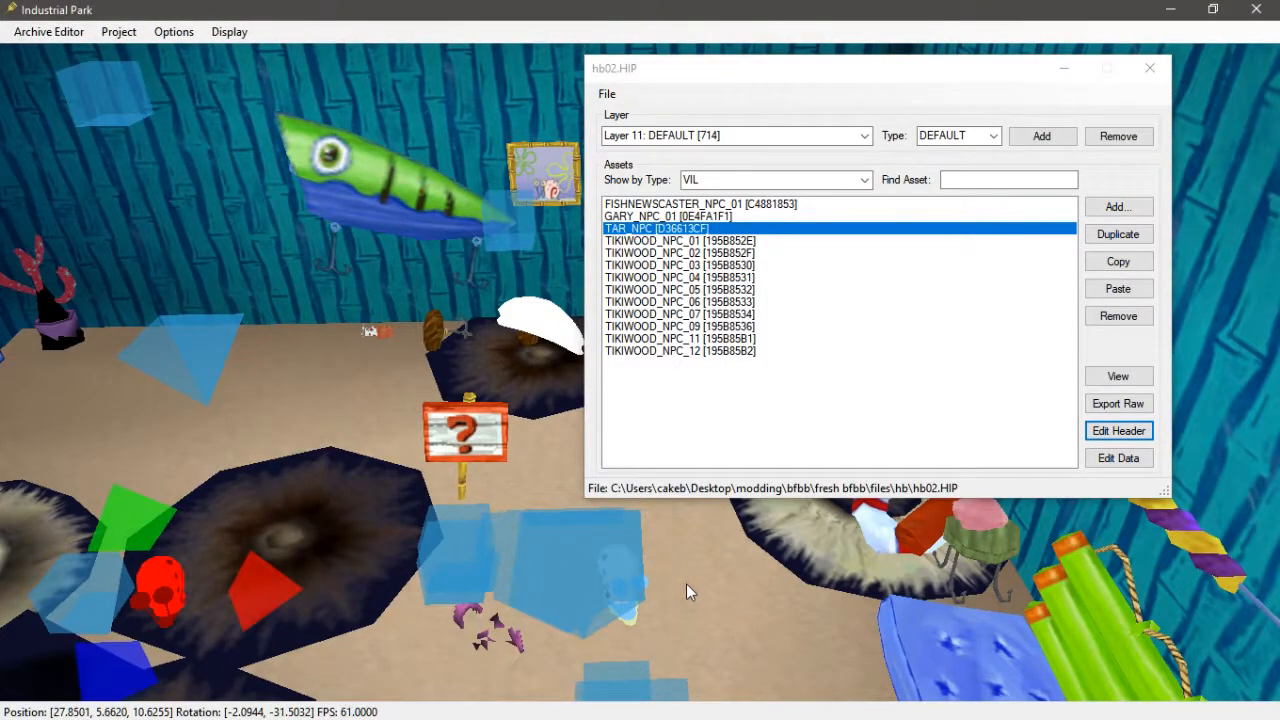
# - Show MINF assets and copy the asset name of robot_tar_bind.MINF from its header without changing it
pyautogui.click(865, 180)
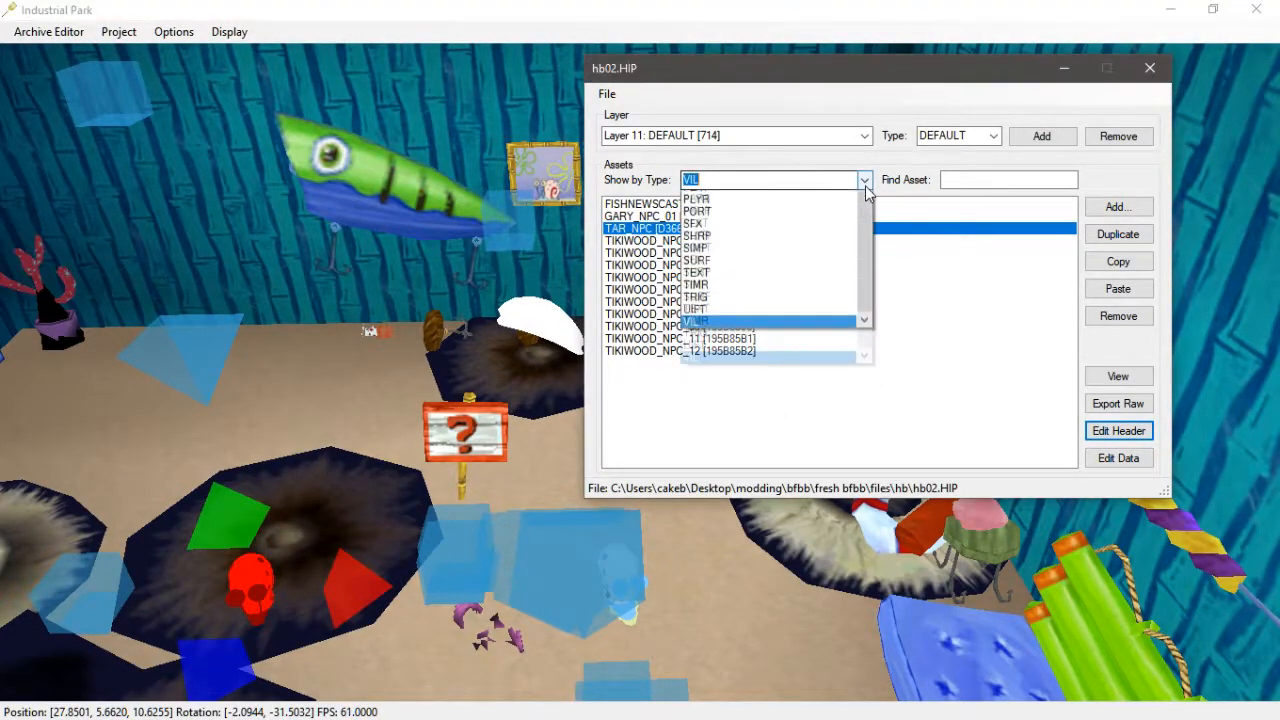
pyautogui.click(718, 345)
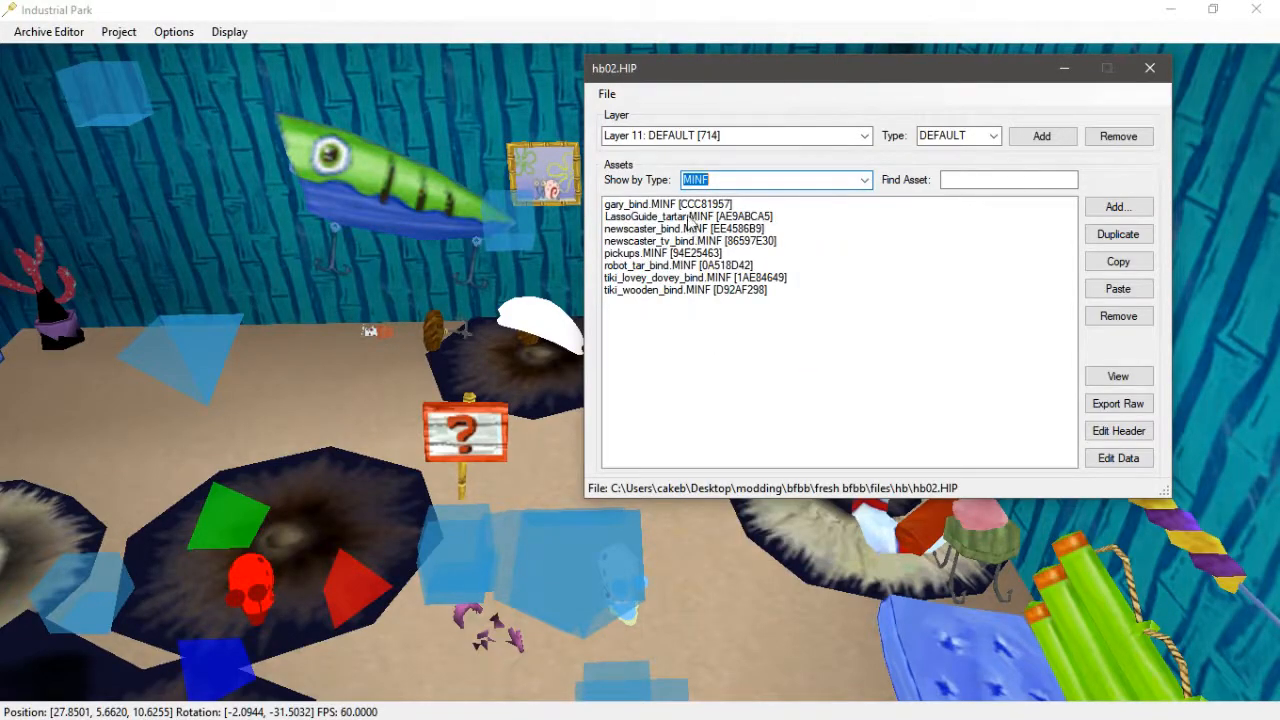
pyautogui.click(664, 265)
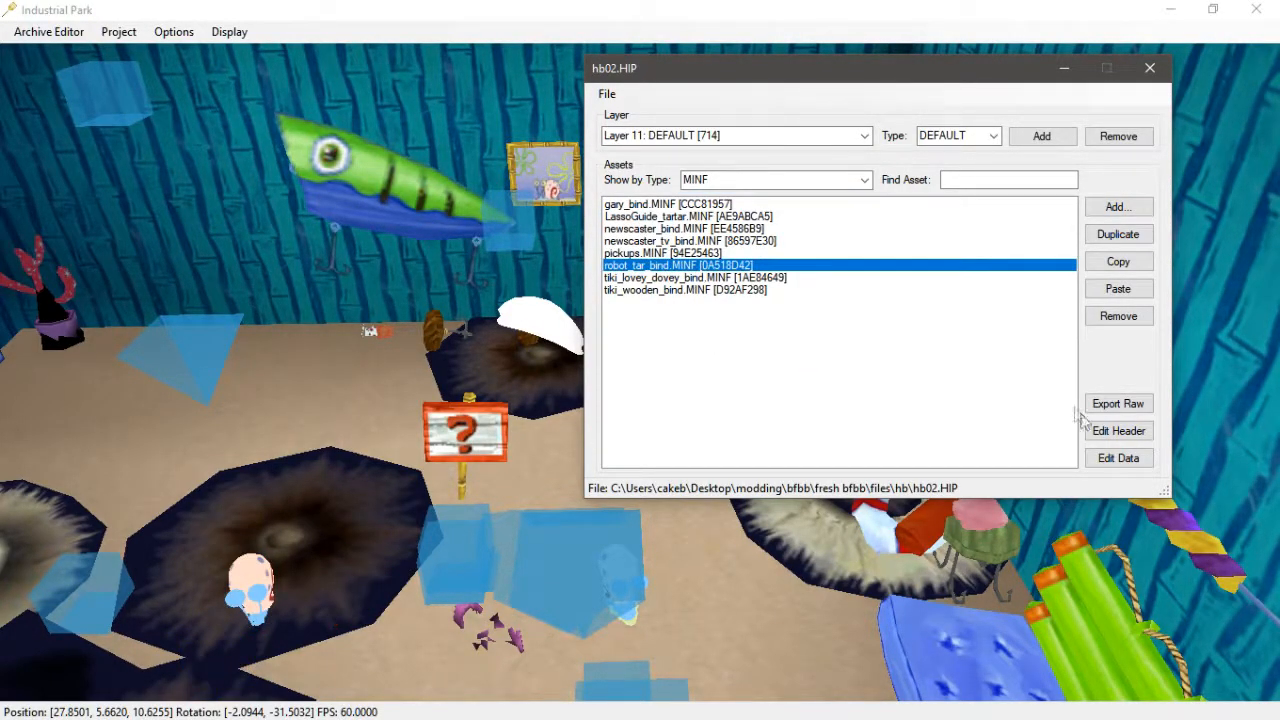
pyautogui.click(1118, 430)
pyautogui.moveTo(180, 175); pyautogui.dragTo(96, 175)
pyautogui.doubleClick(328, 115)
pyautogui.hotkey('ctrl', 'c')
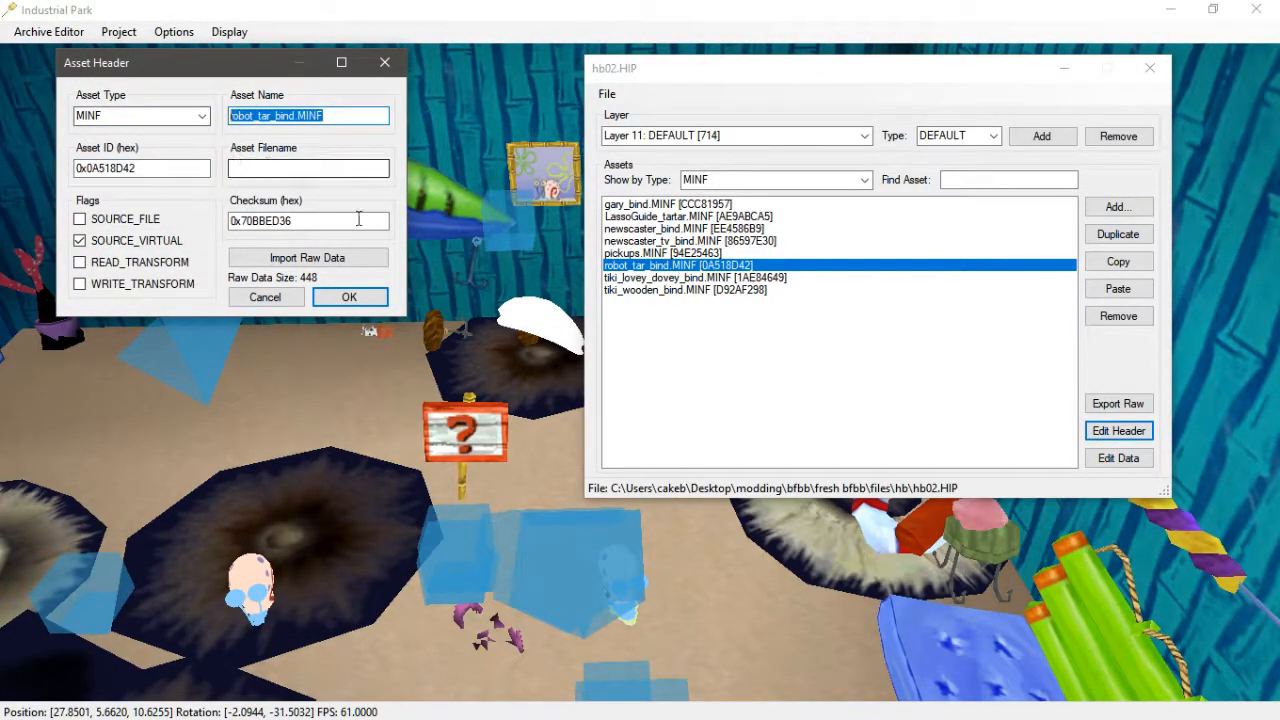
pyautogui.click(345, 297)
# - Open TAR_NPC's asset data and paste robot_tar_bind.MINF into its model reference field
pyautogui.click(262, 597)
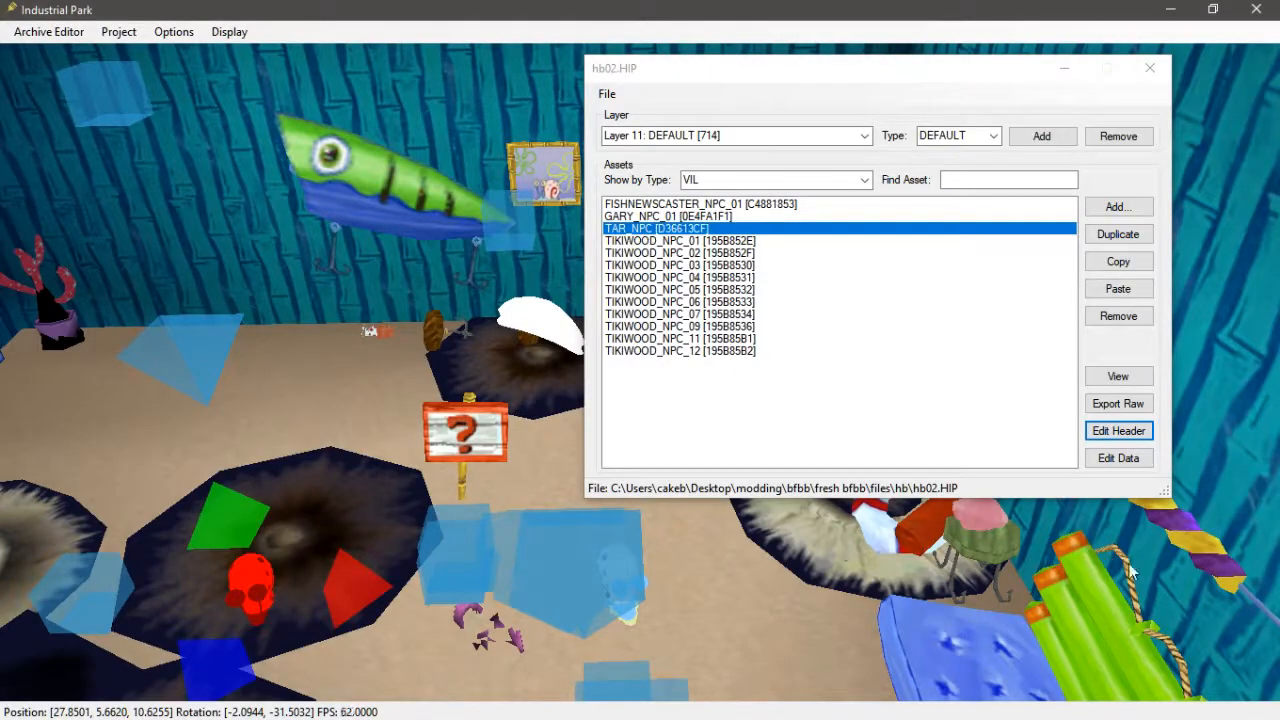
pyautogui.click(1120, 460)
pyautogui.scroll(-7, 295, 367)
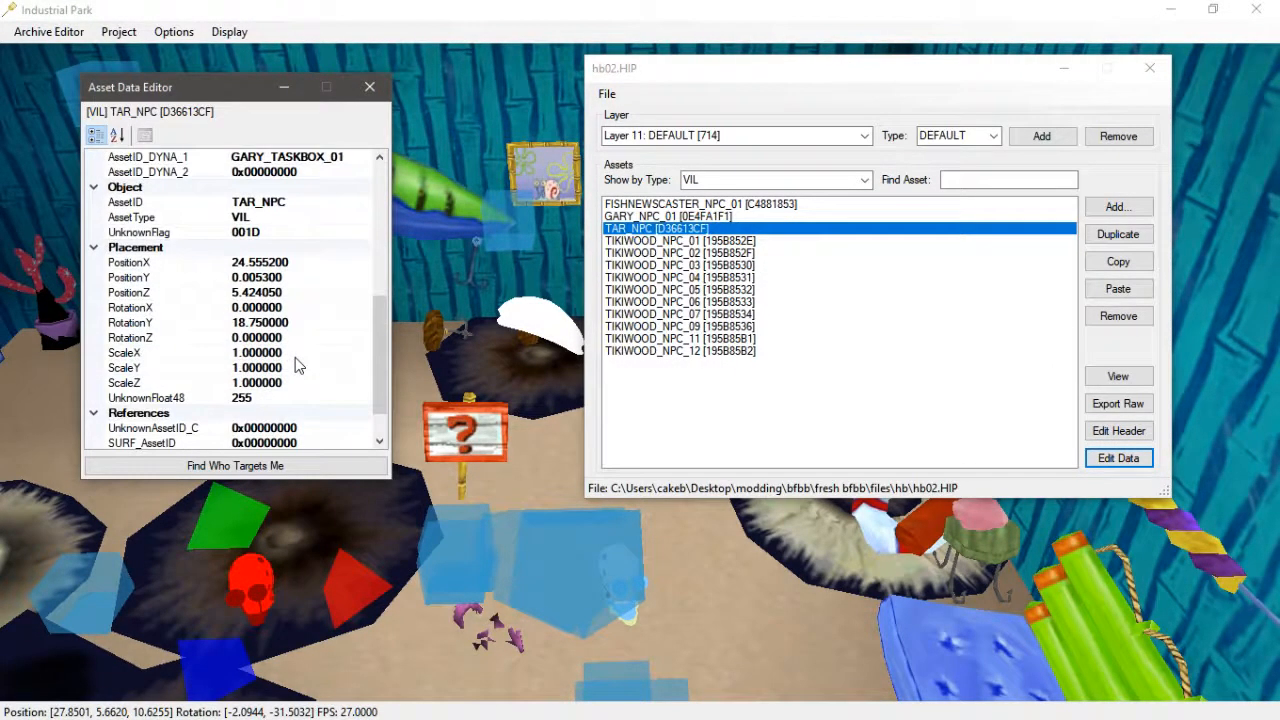
pyautogui.click(323, 417)
pyautogui.doubleClick(345, 413)
pyautogui.hotkey('ctrl', 'v')
pyautogui.click(316, 386)
# - Select the VilType property in TAR_NPC's asset data editor
pyautogui.moveTo(534, 541); pyautogui.dragTo(343, 542, button='middle')
pyautogui.moveTo(232, 92); pyautogui.dragTo(221, 121)
pyautogui.scroll(2, 265, 263)
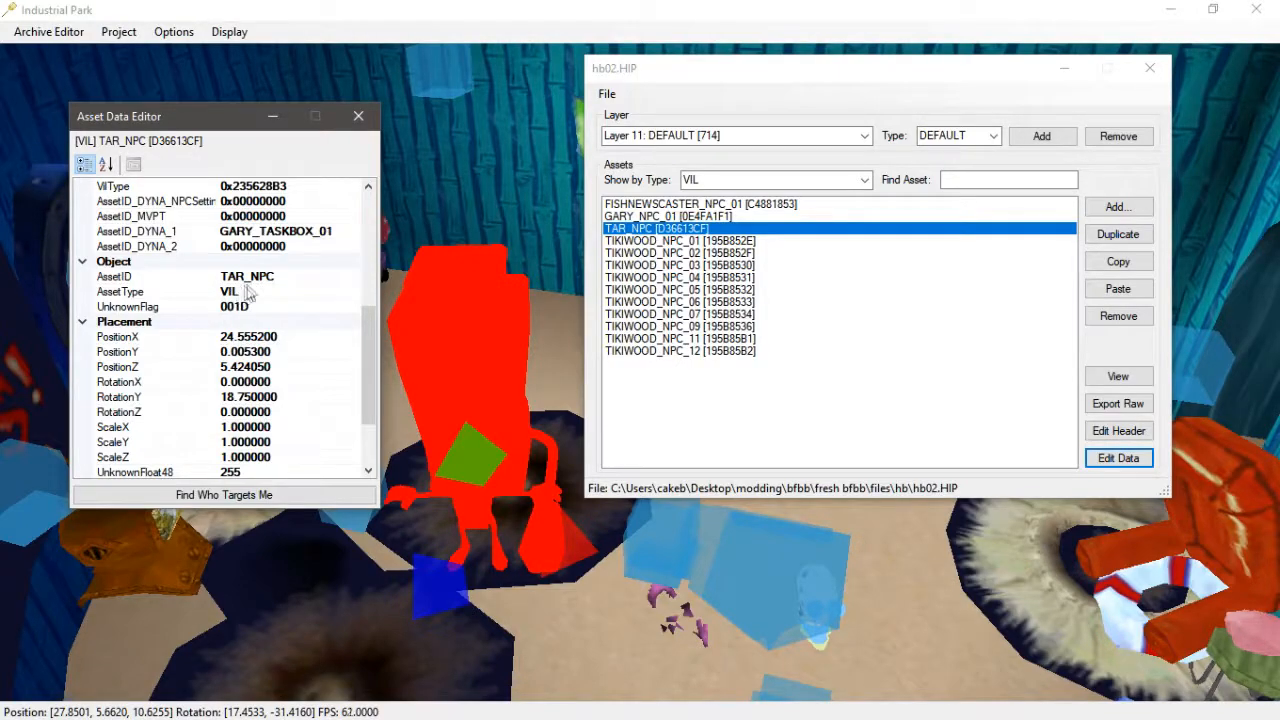
pyautogui.scroll(2, 245, 291)
pyautogui.click(266, 277)
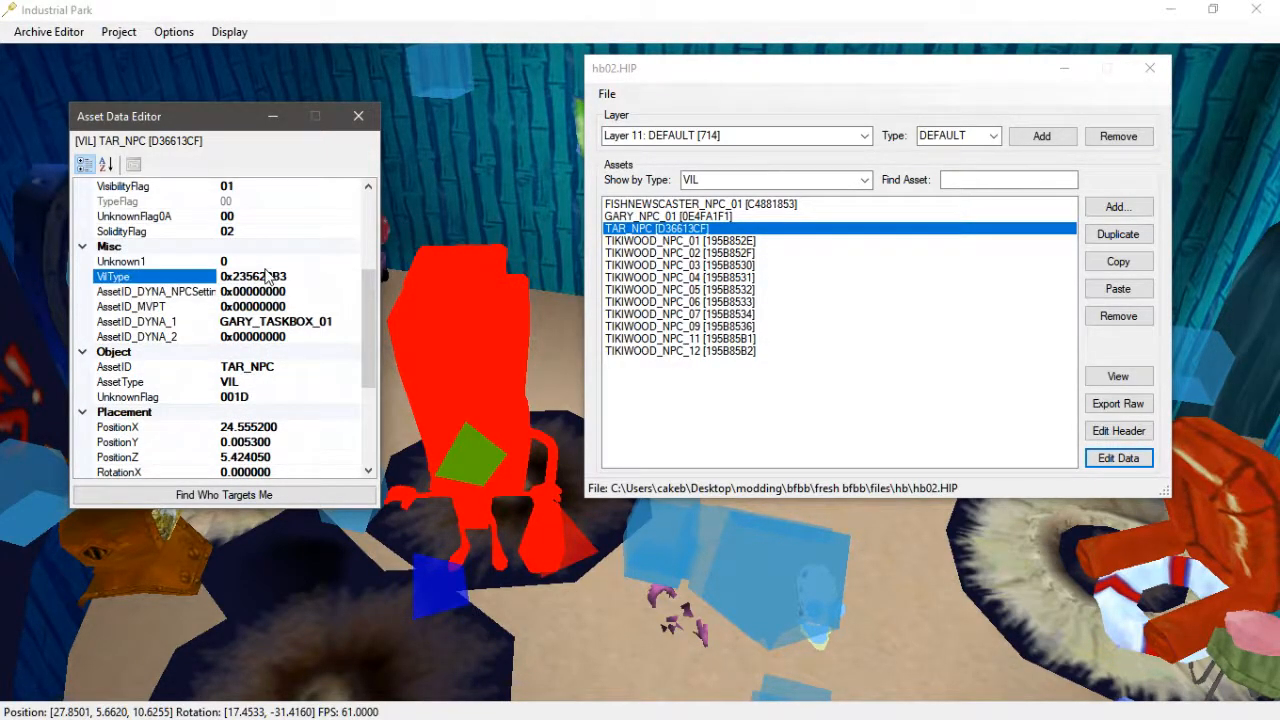
# - Switch to the web browser and open the bfbb.krustykrab.restaurant wiki page for VIL
pyautogui.hotkey('alt', 'Tab')
pyautogui.click(798, 486)
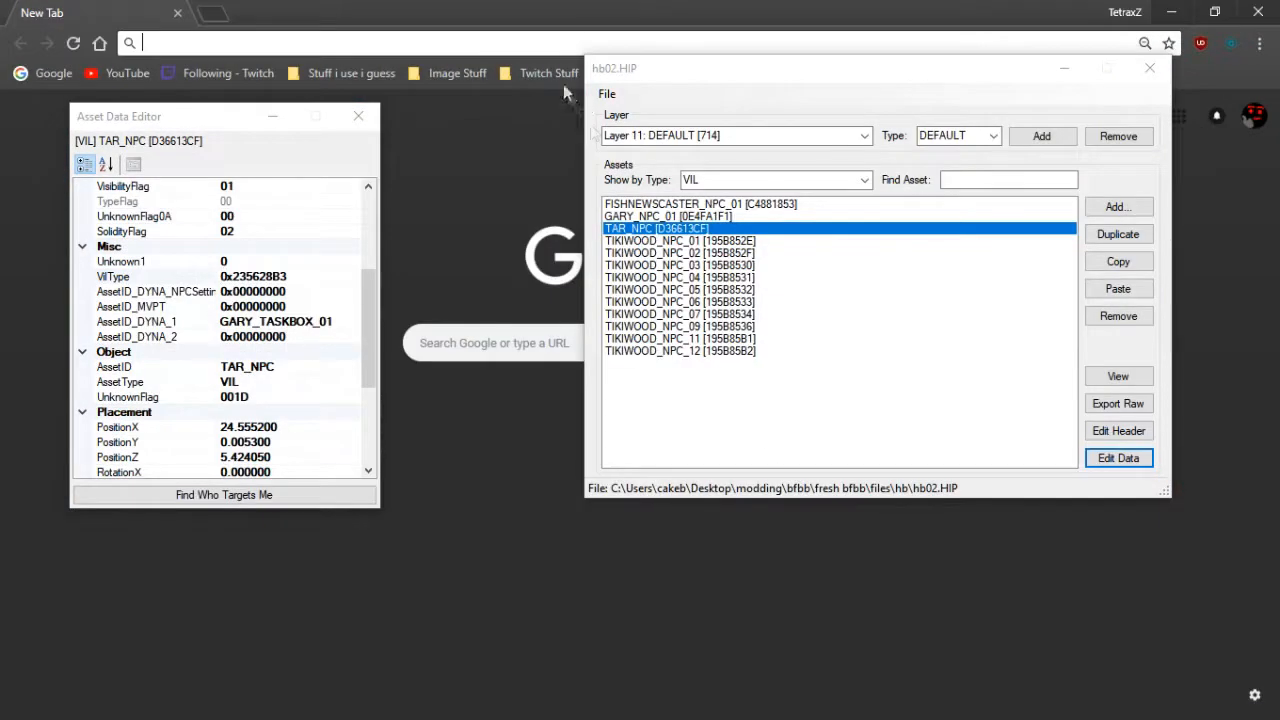
pyautogui.click(1064, 70)
pyautogui.click(640, 73)
pyautogui.click(497, 37)
pyautogui.write('bfbb')
pyautogui.press('Down')
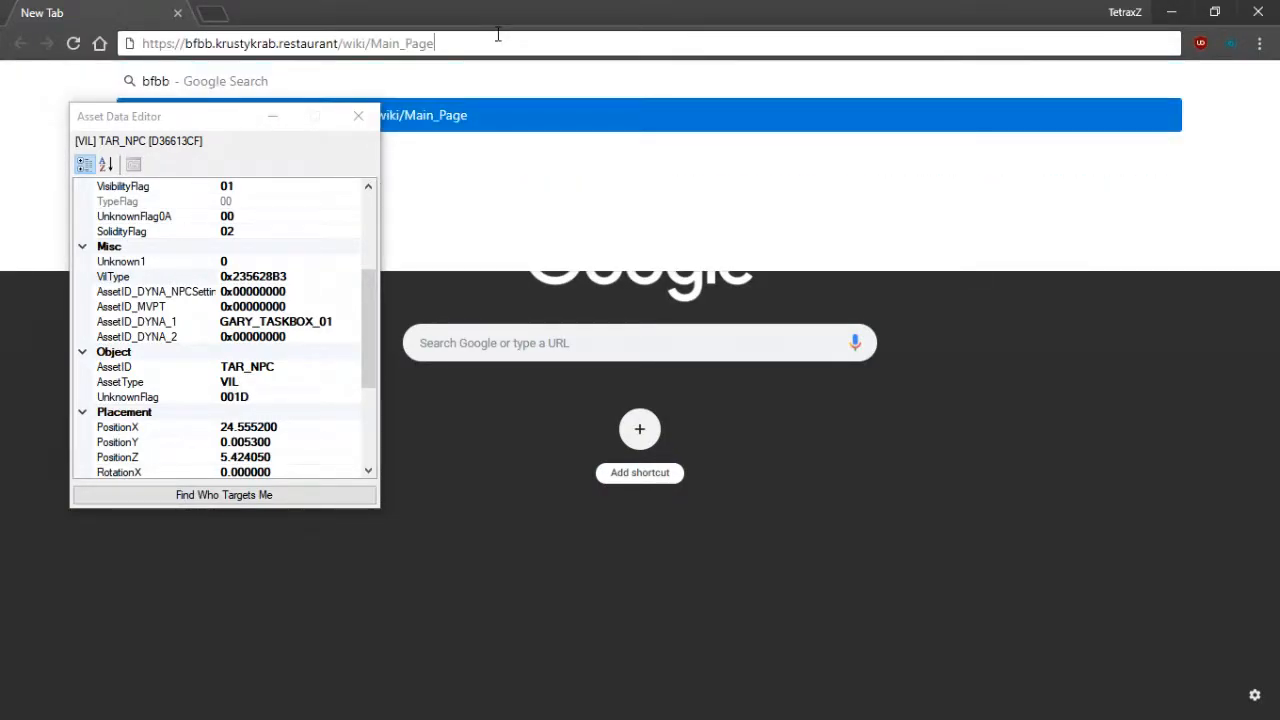
pyautogui.hotkey('ctrl', 'BackSpace')
pyautogui.write('VIL')
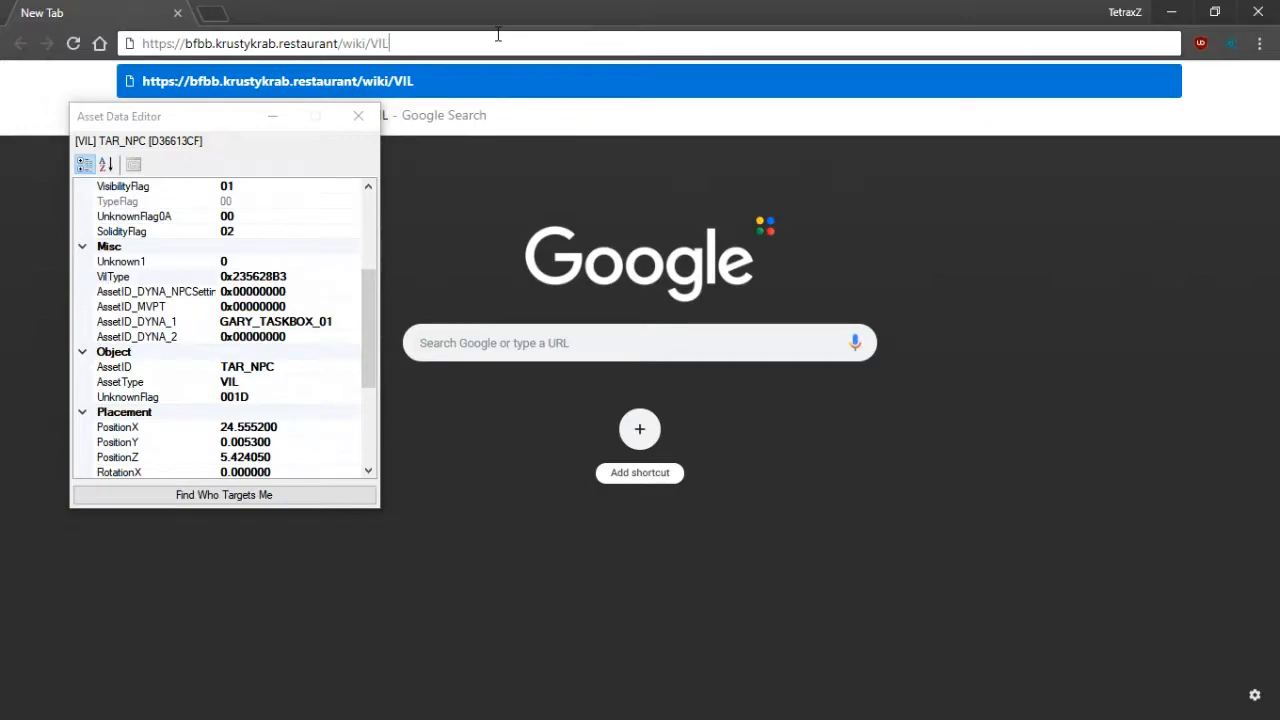
pyautogui.press('Return')
pyautogui.moveTo(193, 117); pyautogui.dragTo(931, 141)
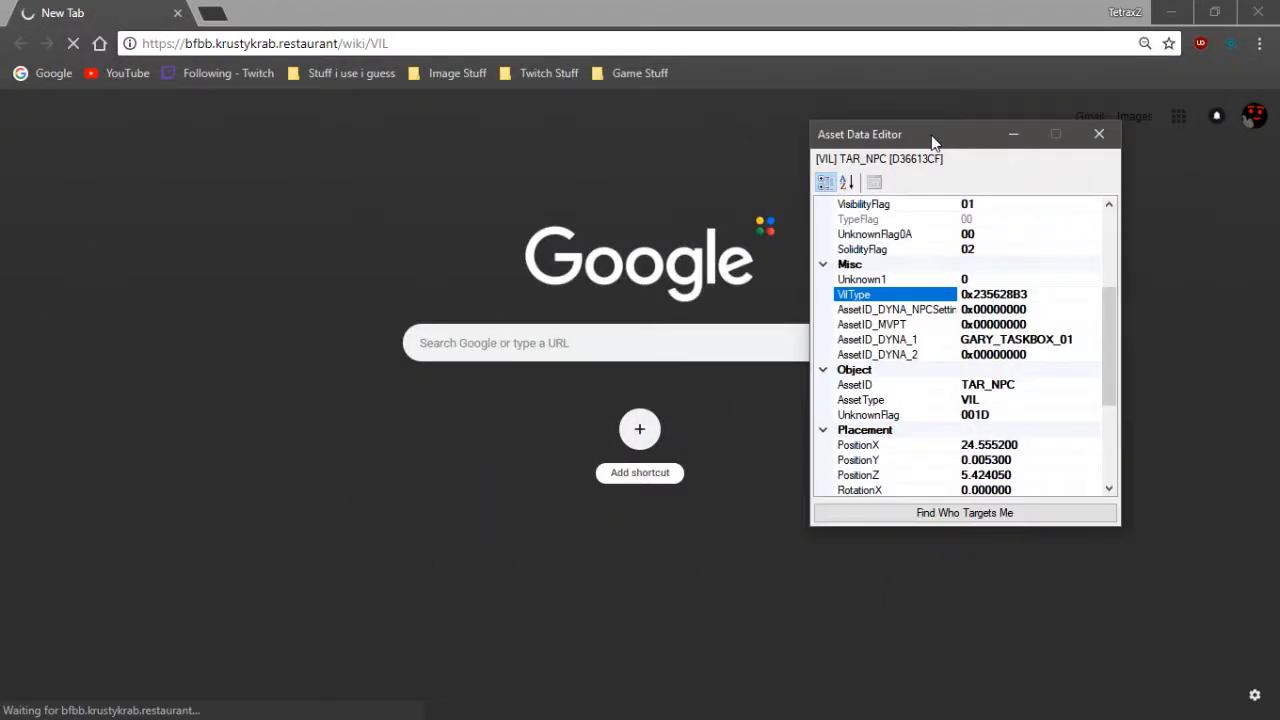
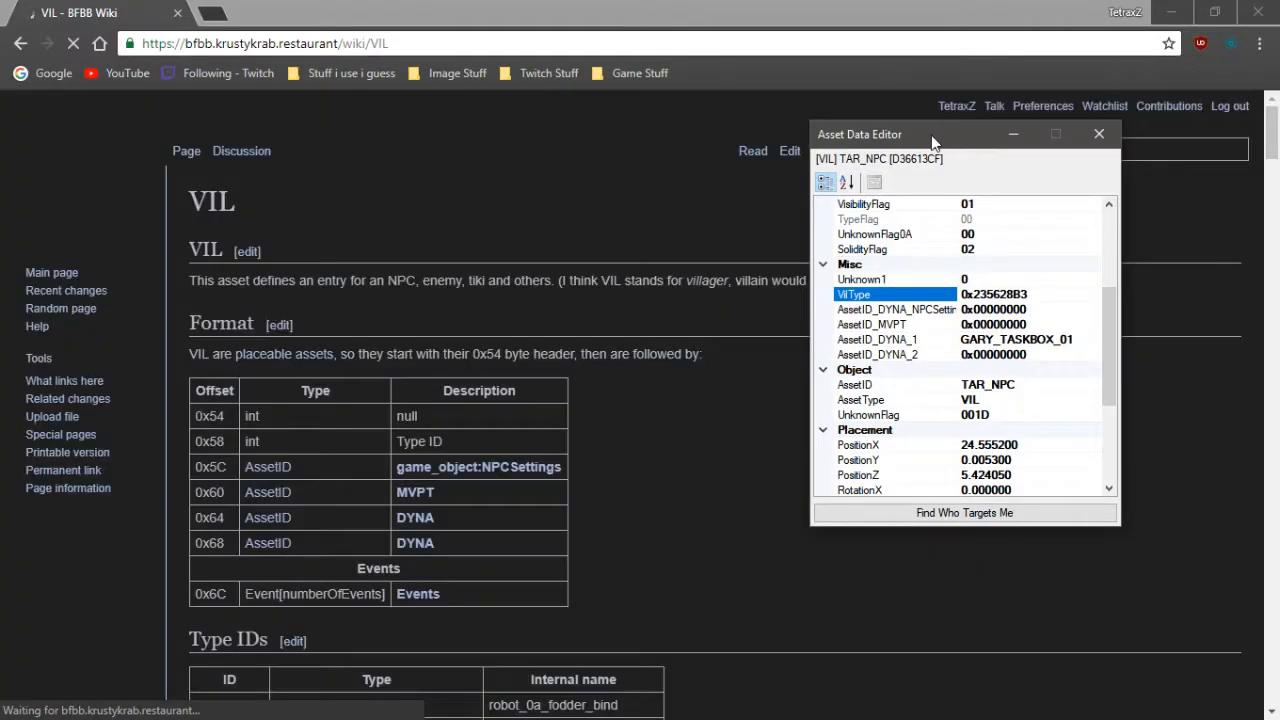
# - Copy Tar-Tar's type ID 0FC4B05C from the wiki's Type IDs table and paste it into TAR_NPC's VilType
pyautogui.scroll(-4, 409, 369)
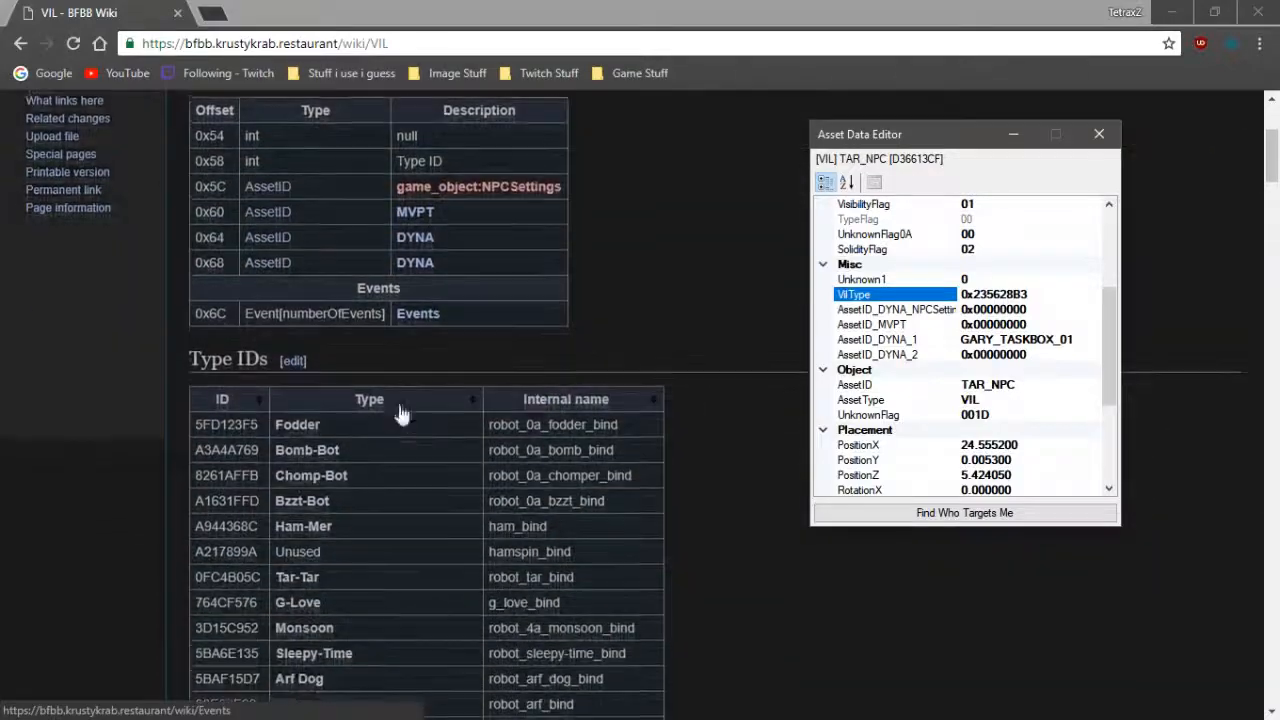
pyautogui.scroll(-1, 370, 401)
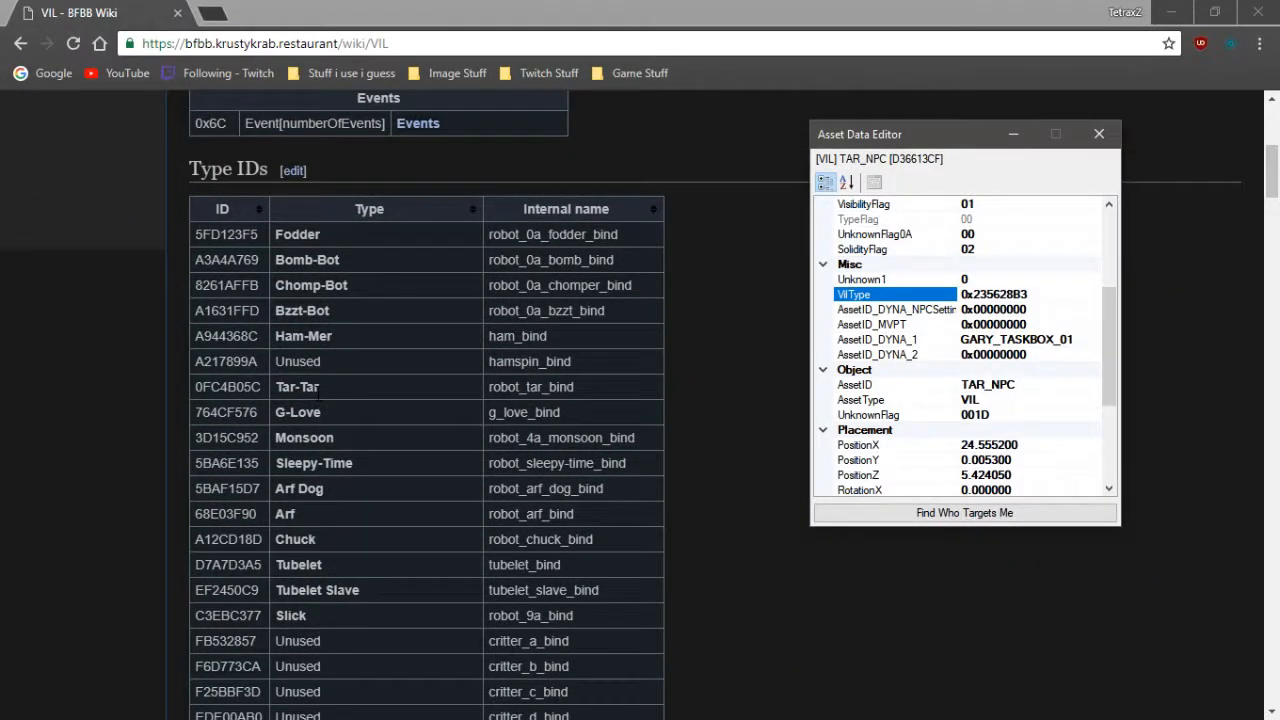
pyautogui.click(319, 390)
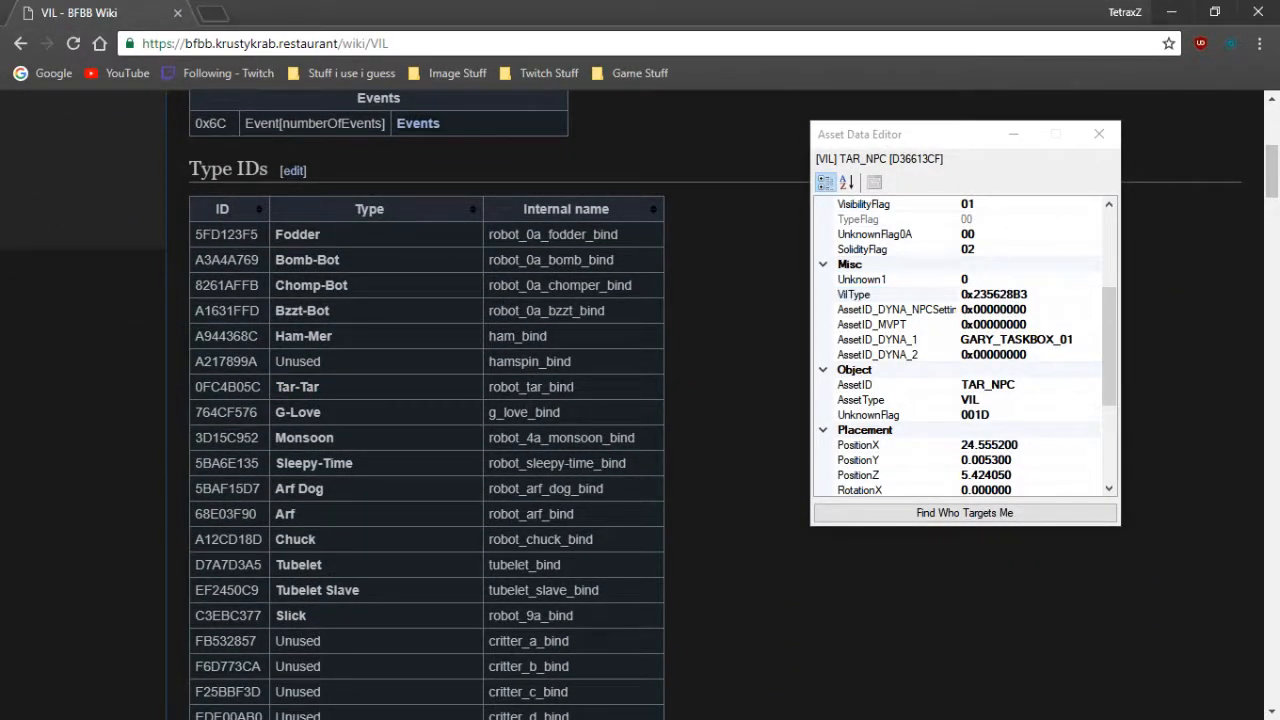
pyautogui.click(303, 387)
pyautogui.moveTo(262, 387); pyautogui.dragTo(203, 387)
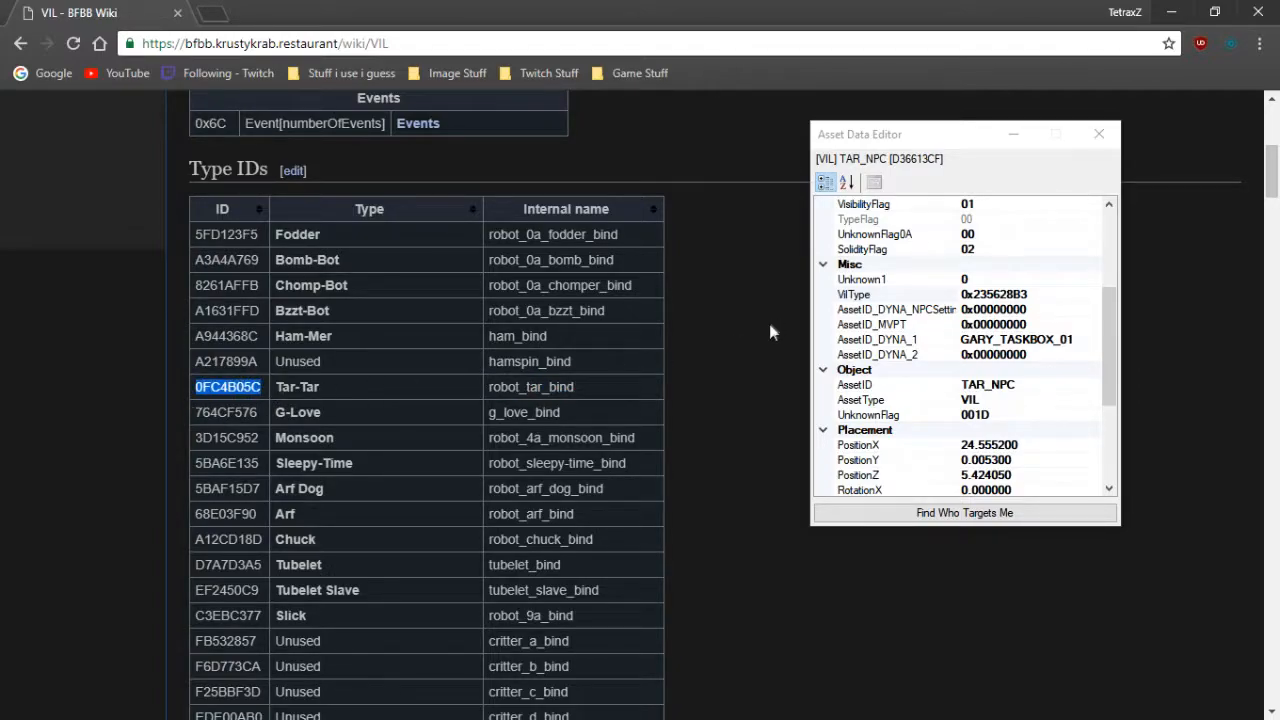
pyautogui.click(963, 282)
pyautogui.click(1060, 309)
pyautogui.click(1050, 296)
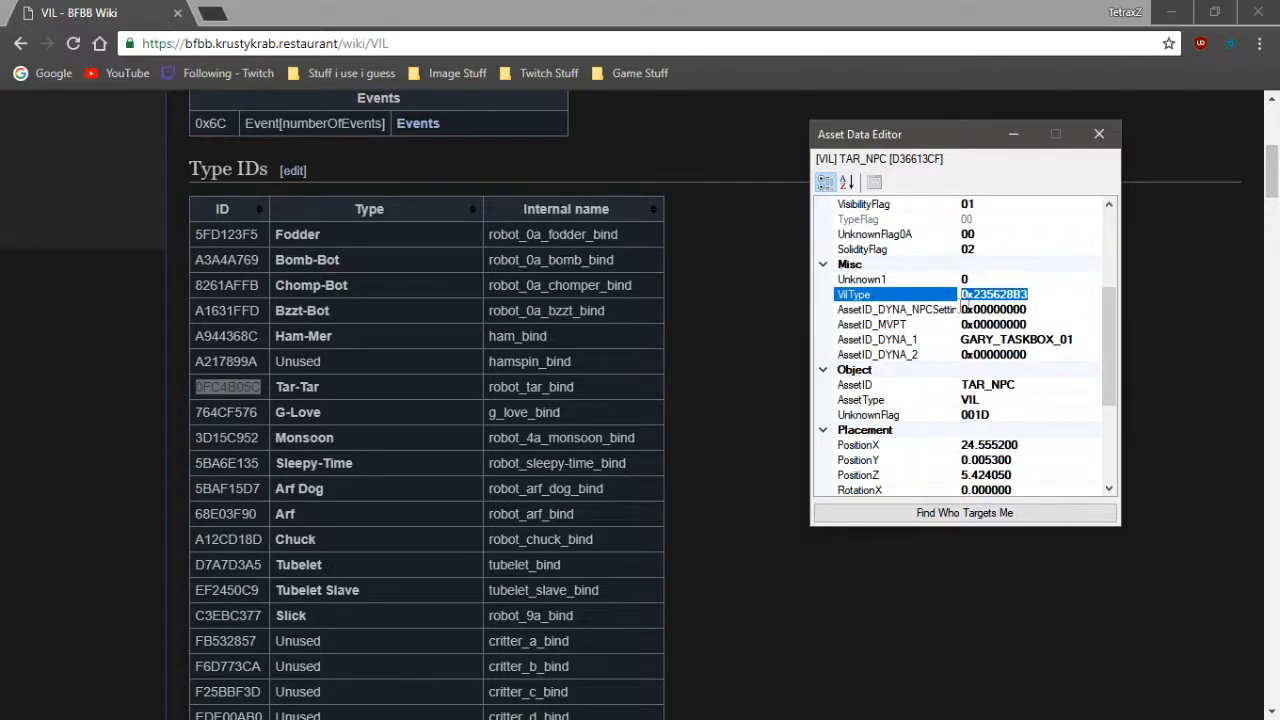
pyautogui.click(1003, 278)
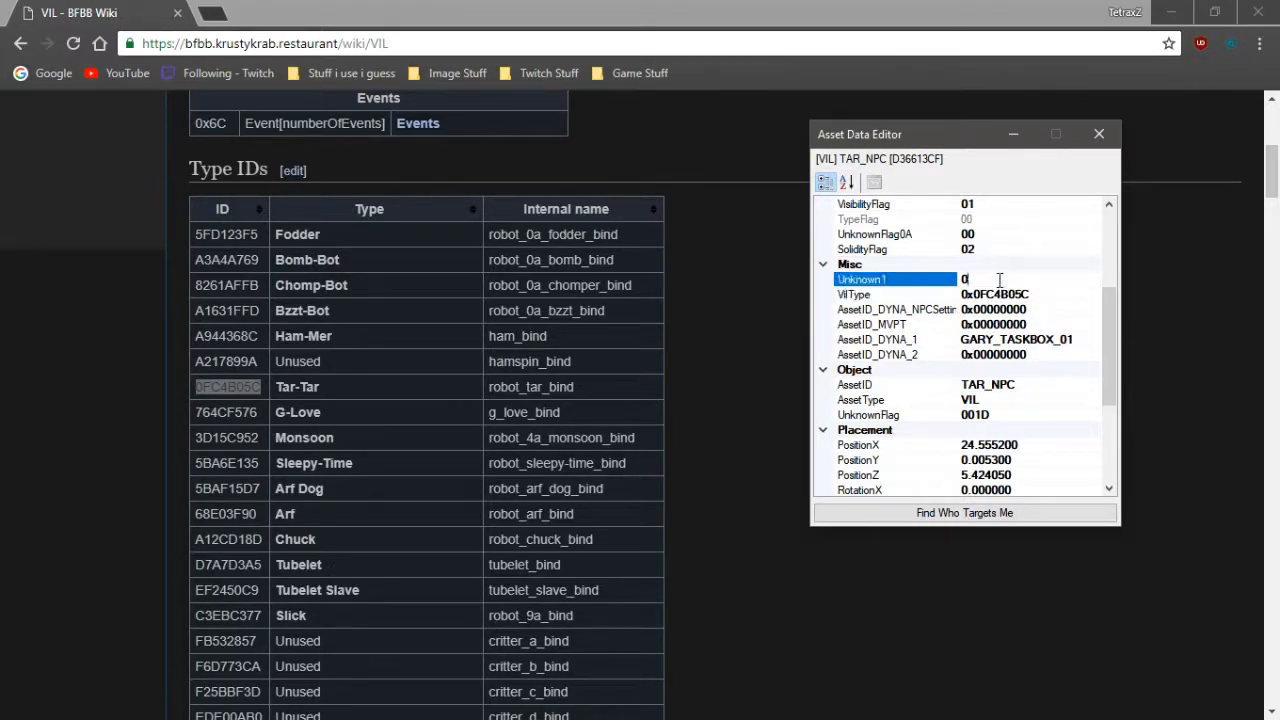
# - Return to the level view, look over the area around the NPC, and close TAR_NPC's asset data editor
pyautogui.hotkey('alt', 'Tab')
pyautogui.click(877, 299)
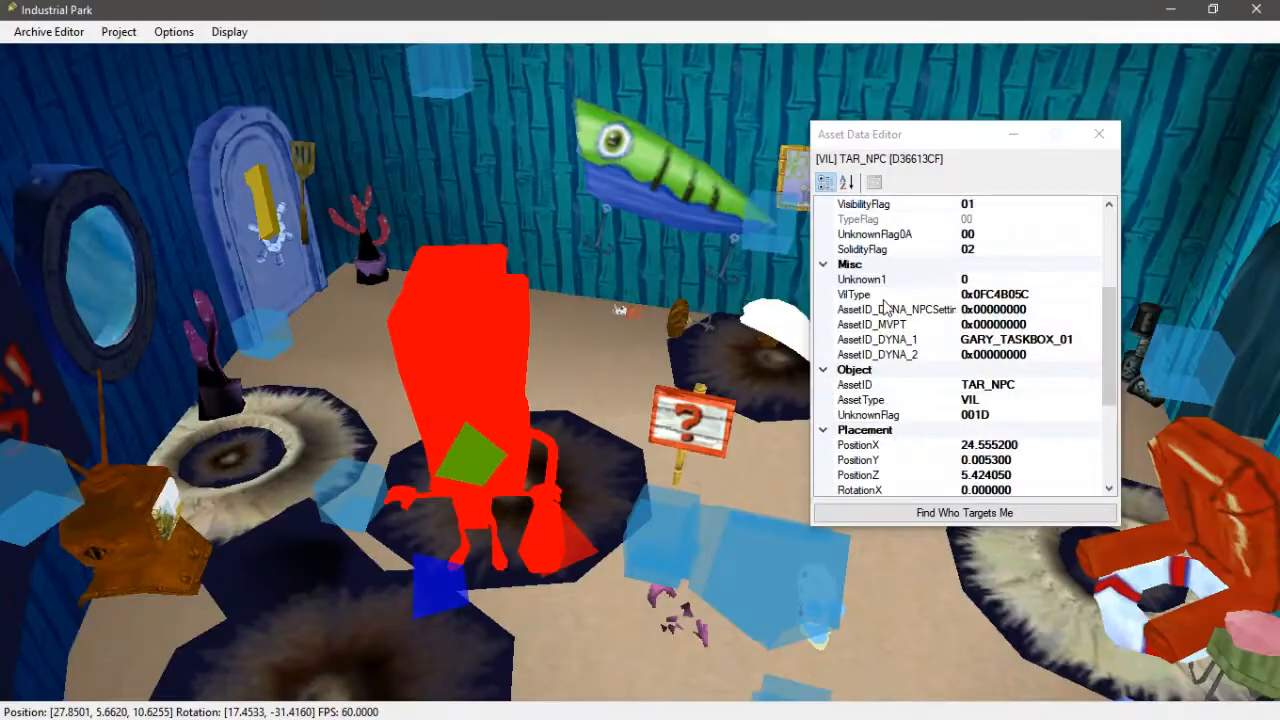
pyautogui.moveTo(937, 148); pyautogui.dragTo(909, 155)
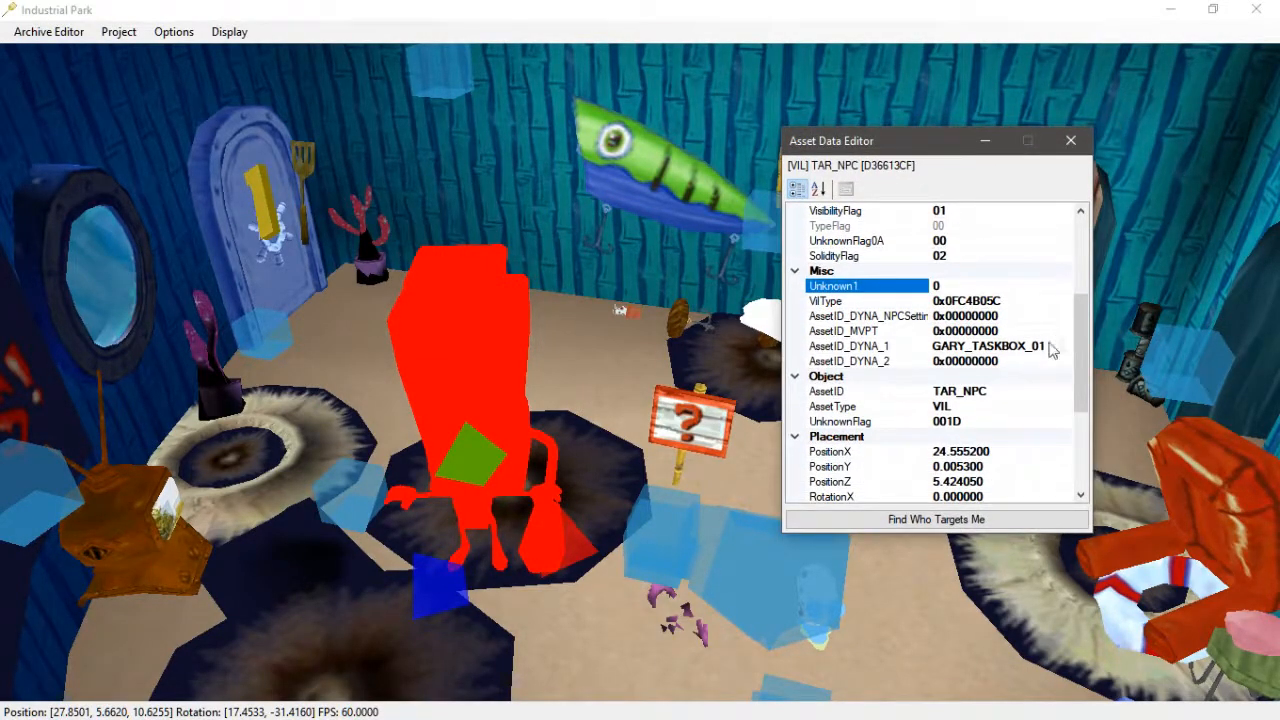
pyautogui.moveTo(473, 465); pyautogui.dragTo(505, 342, button='right')
pyautogui.moveTo(509, 520); pyautogui.dragTo(718, 356)
pyautogui.click(833, 286)
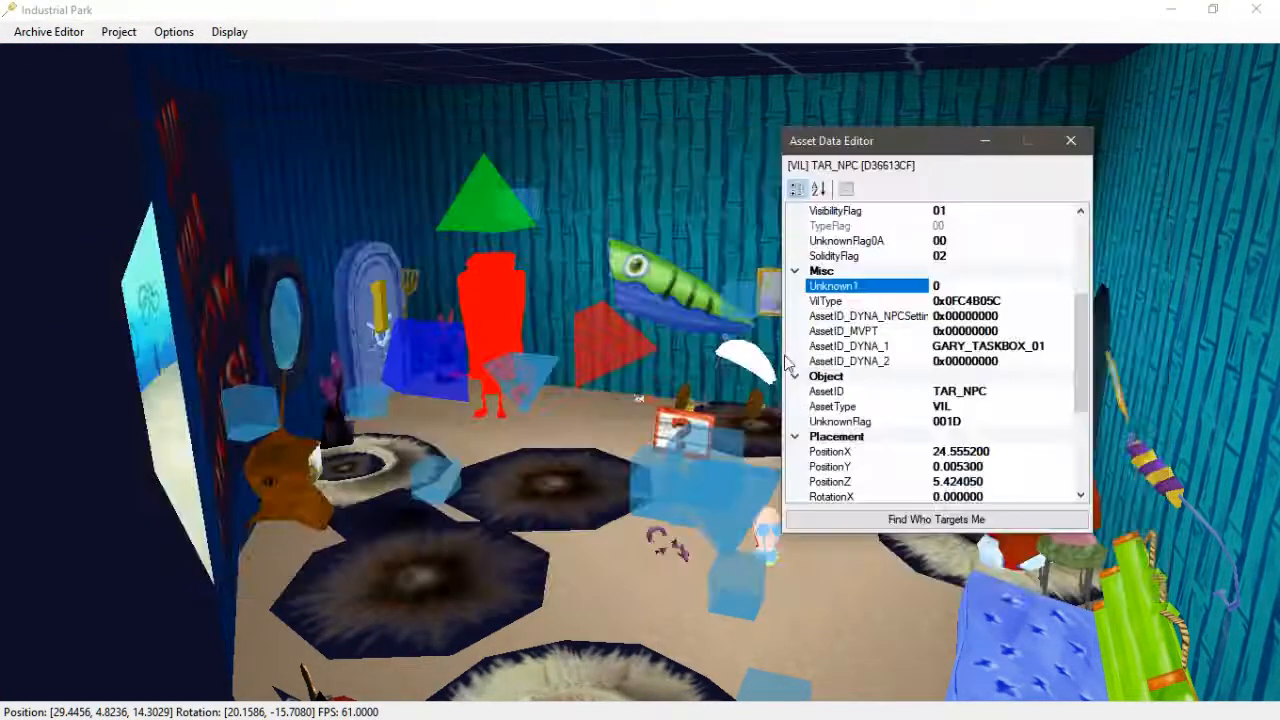
pyautogui.click(1069, 141)
# - Add a new hb02.HIP asset by importing bb01's MVPT raw file [FA3C00DE] TARTAR_01_MP_01
pyautogui.hotkey('alt', 'Tab')
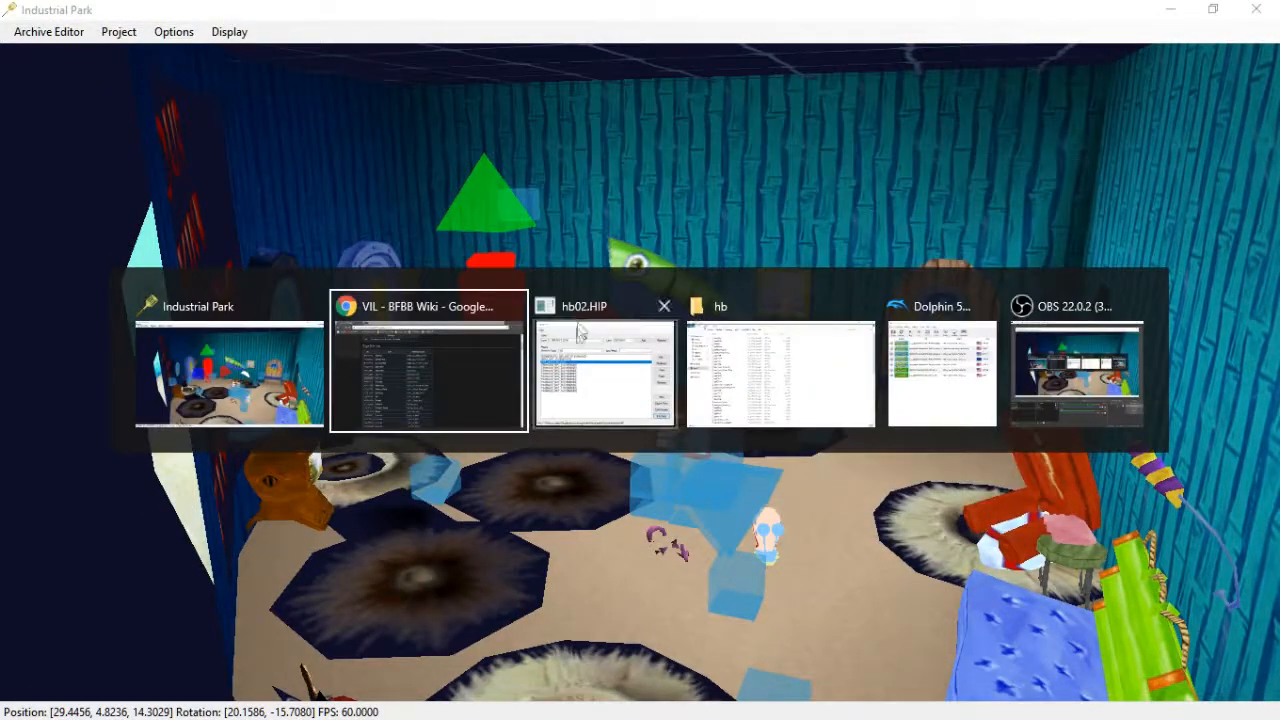
pyautogui.click(865, 180)
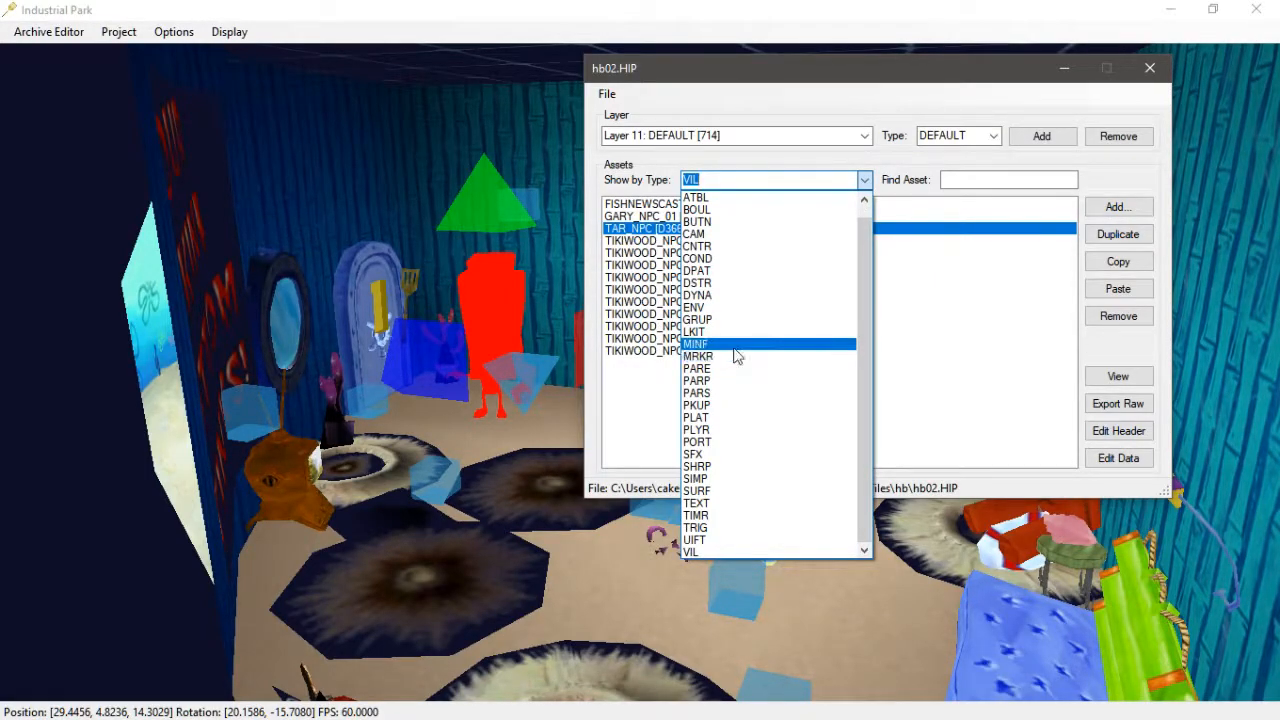
pyautogui.click(723, 360)
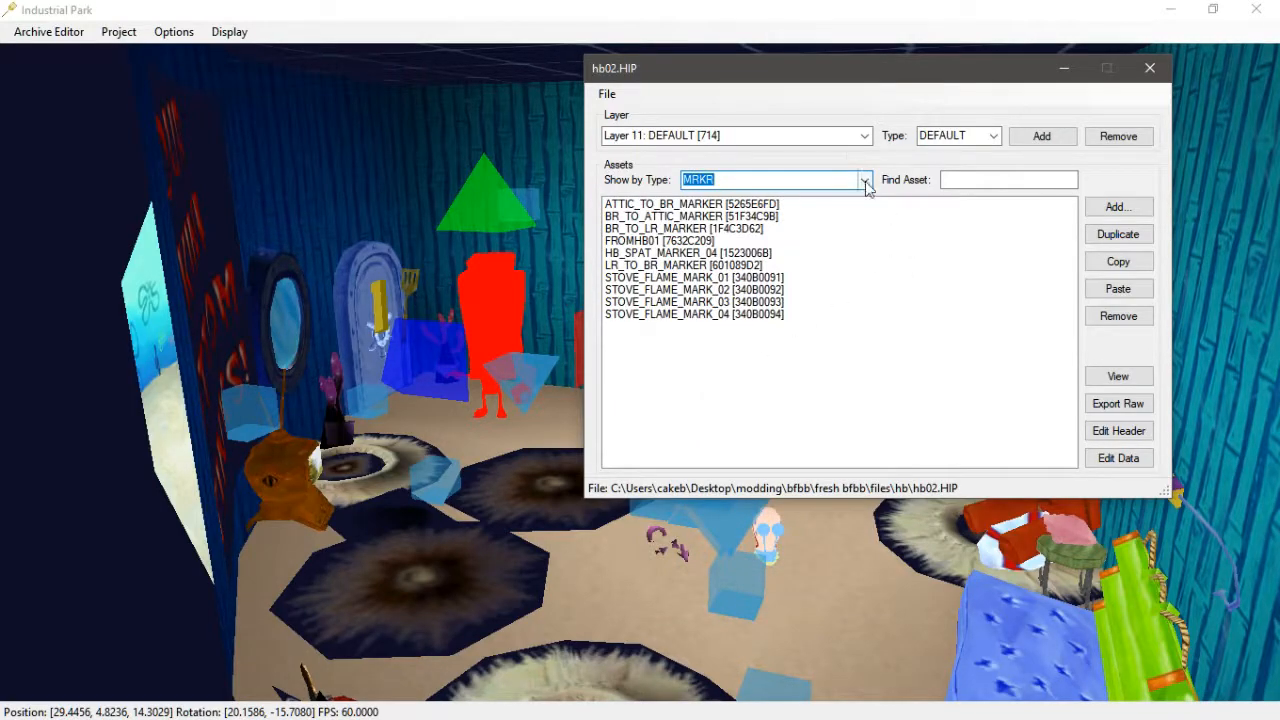
pyautogui.click(1090, 206)
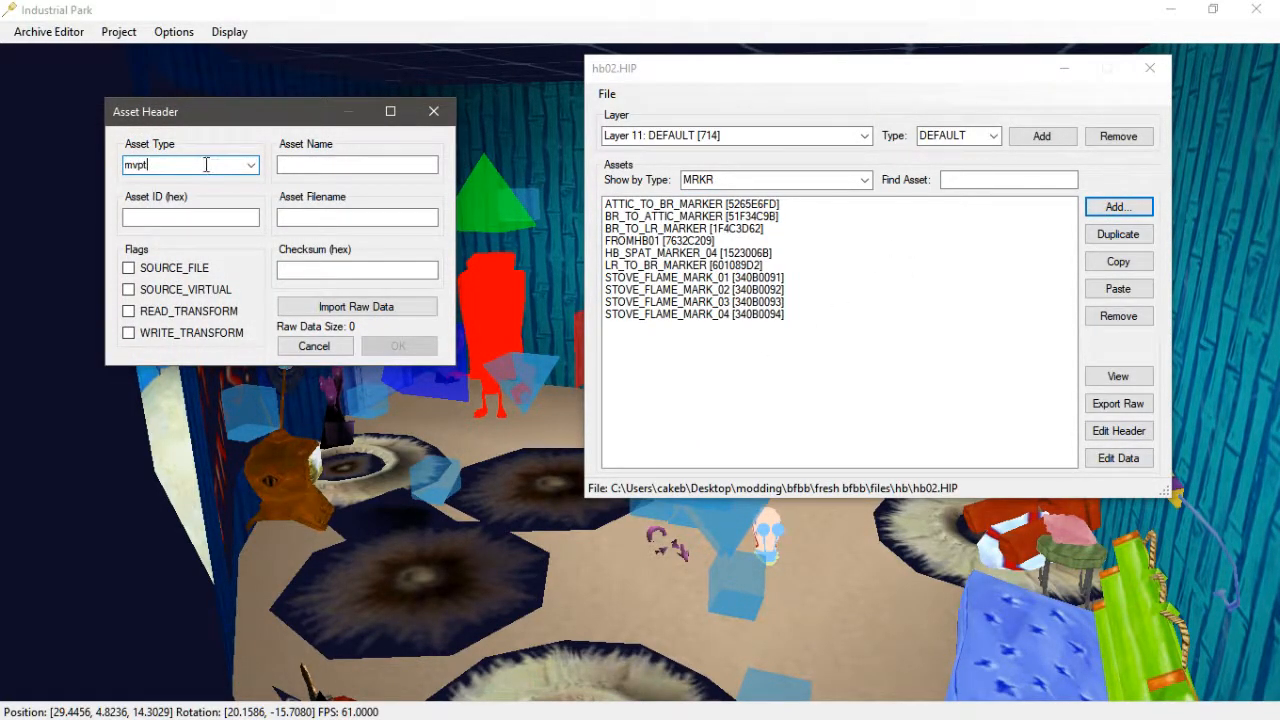
pyautogui.click(350, 306)
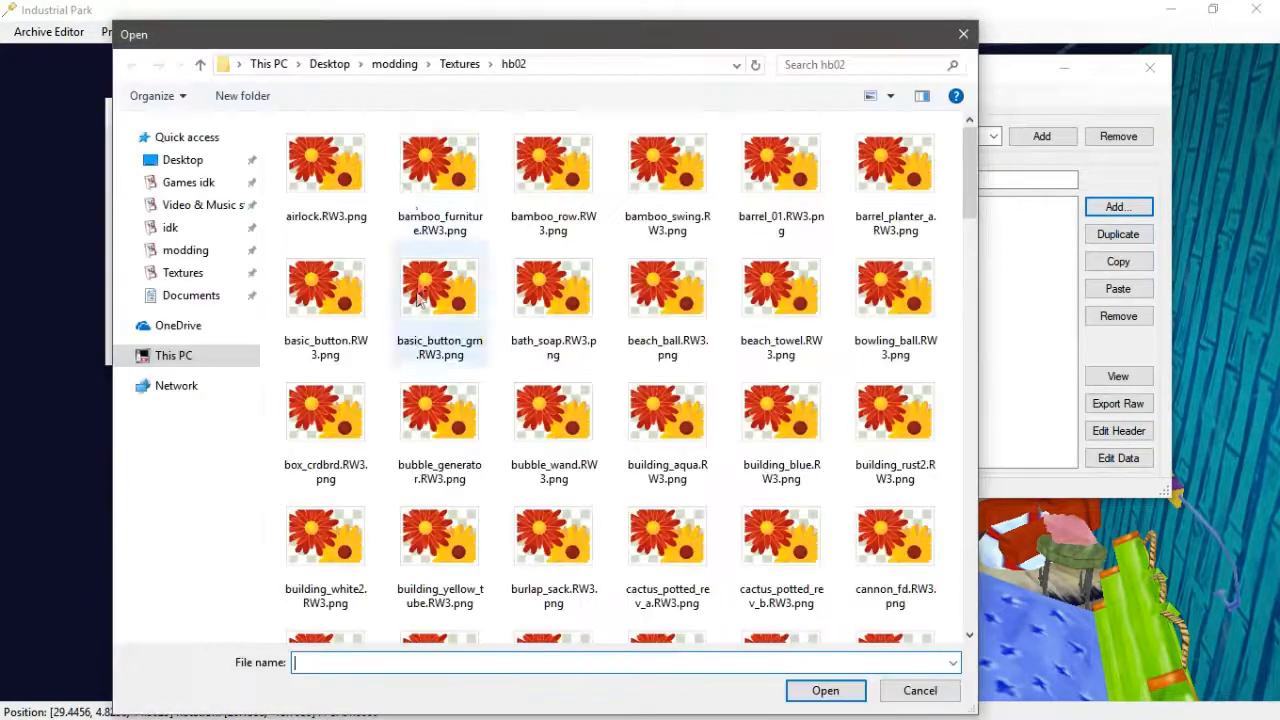
pyautogui.click(394, 60)
pyautogui.doubleClick(315, 146)
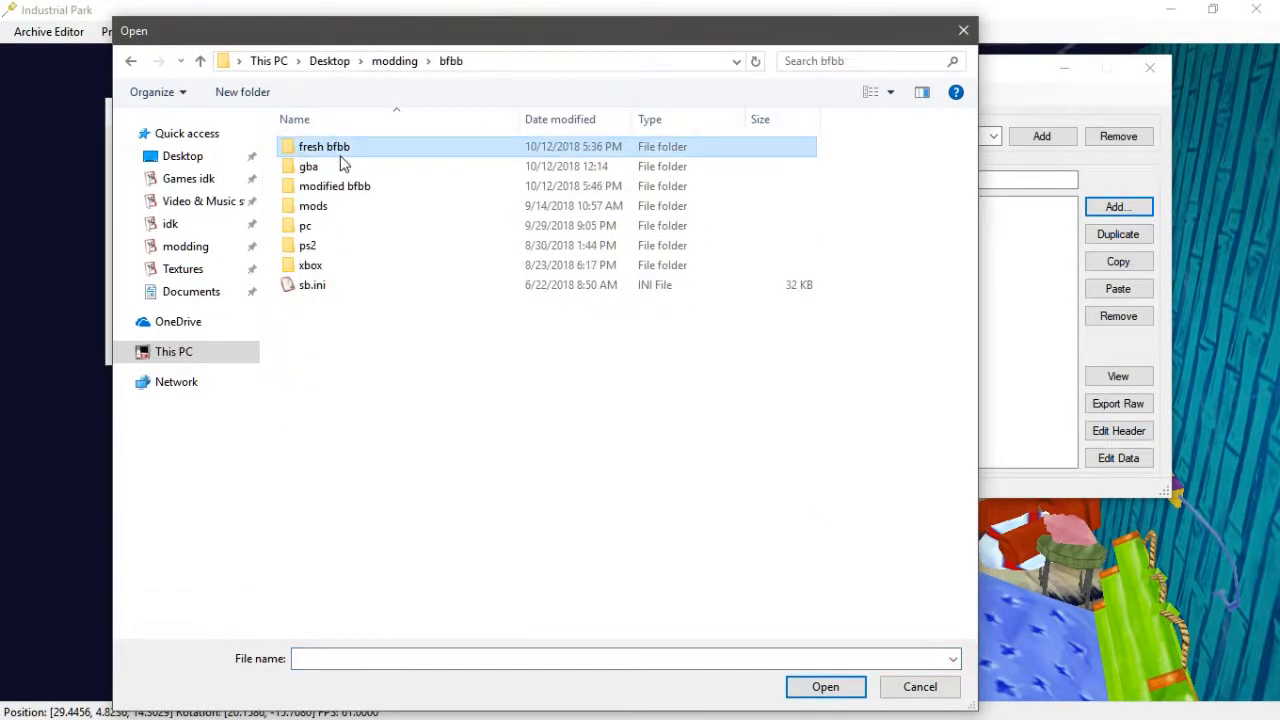
pyautogui.doubleClick(335, 147)
pyautogui.doubleClick(338, 186)
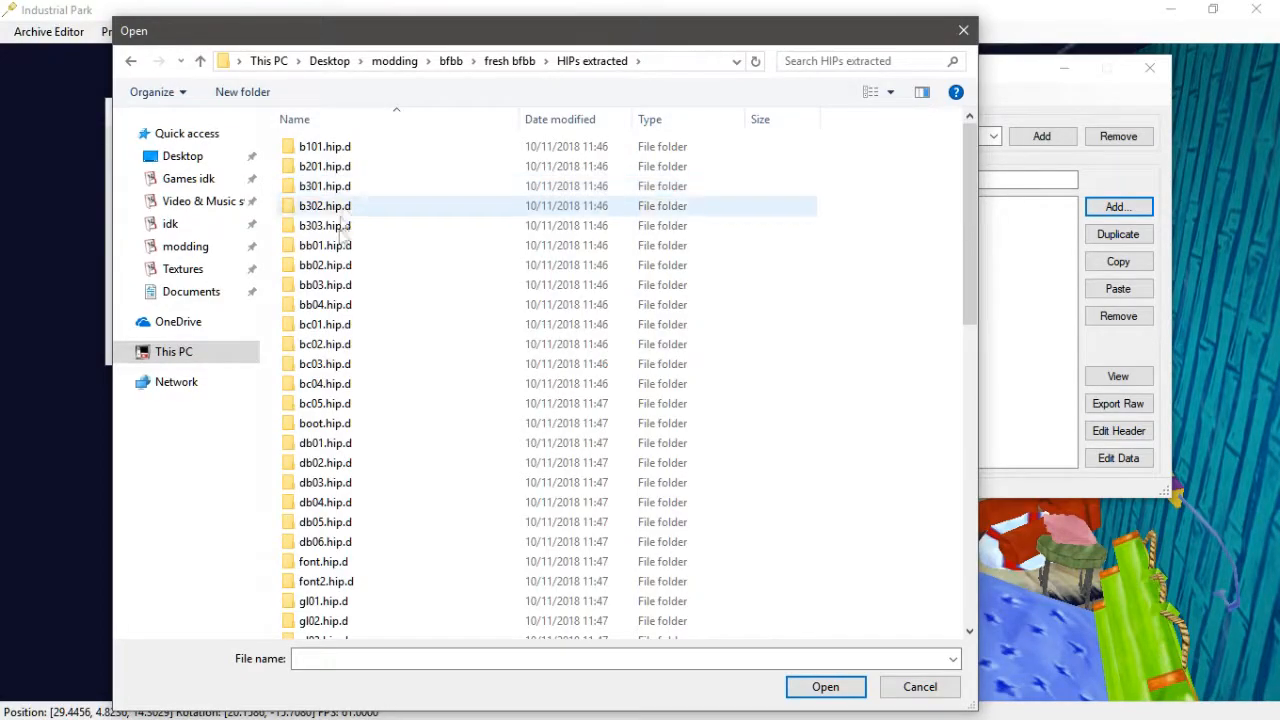
pyautogui.doubleClick(334, 247)
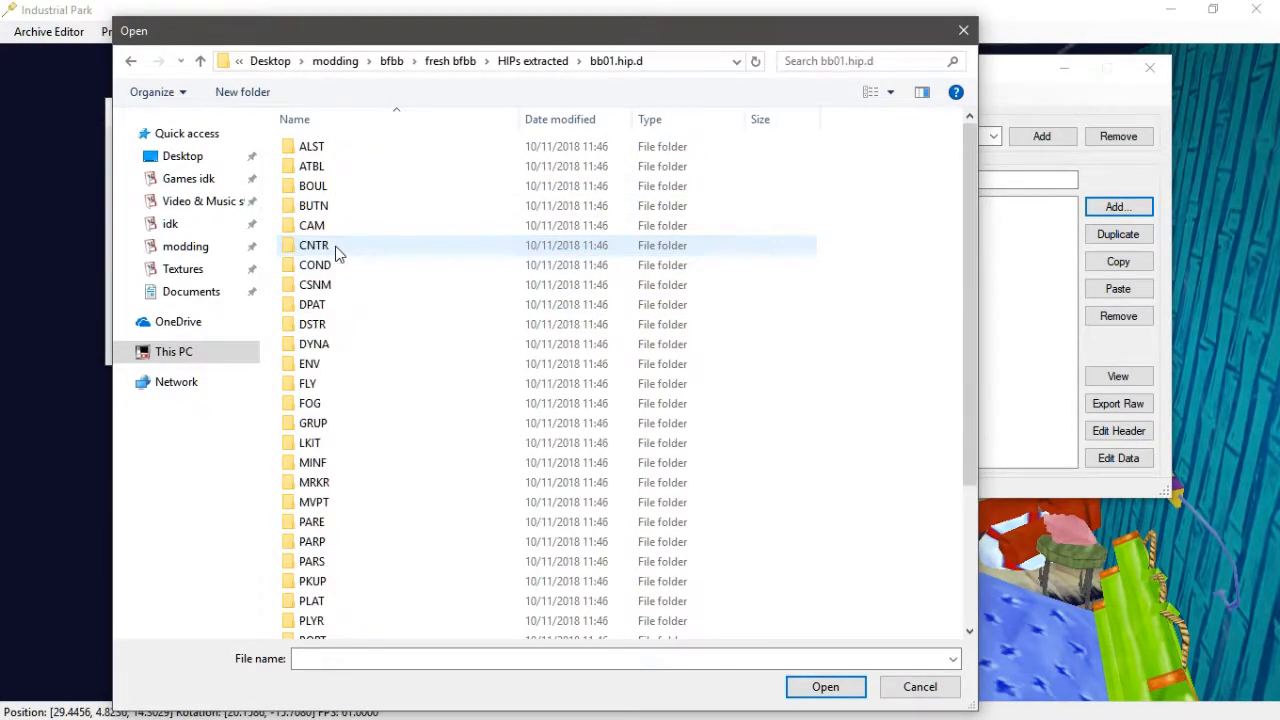
pyautogui.doubleClick(358, 484)
pyautogui.press('BackSpace')
pyautogui.doubleClick(349, 506)
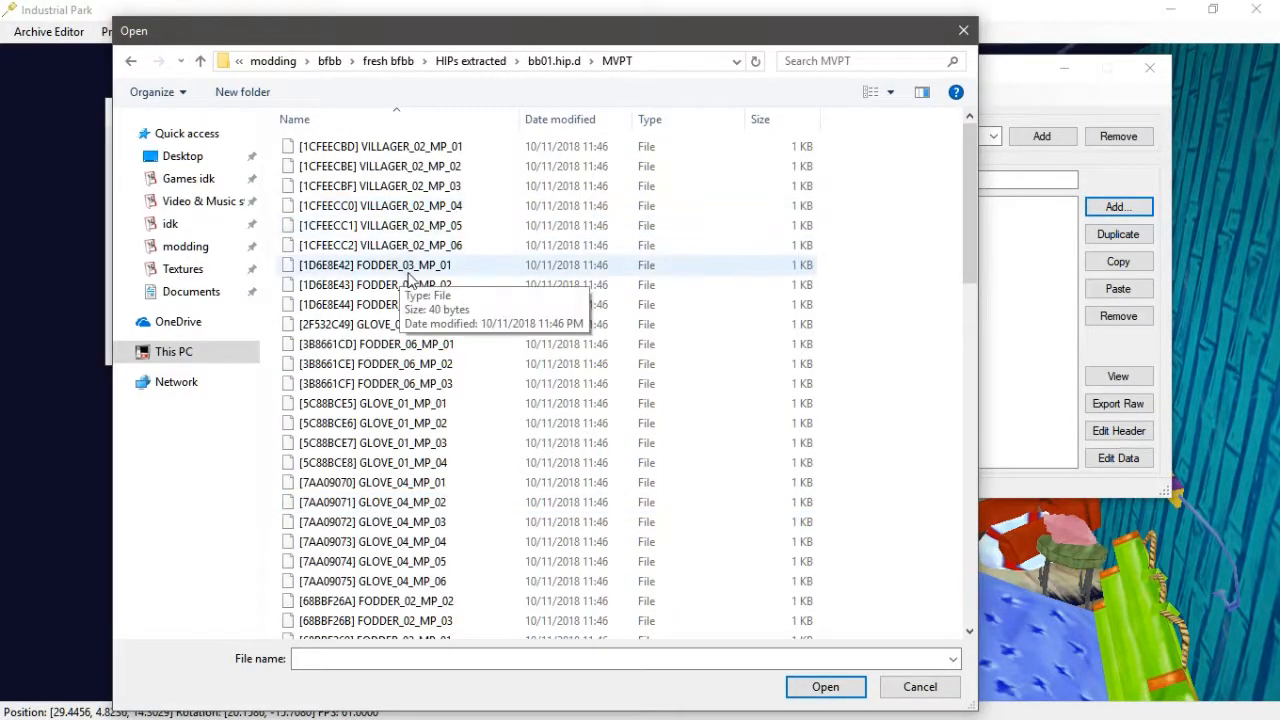
pyautogui.scroll(-4, 425, 380)
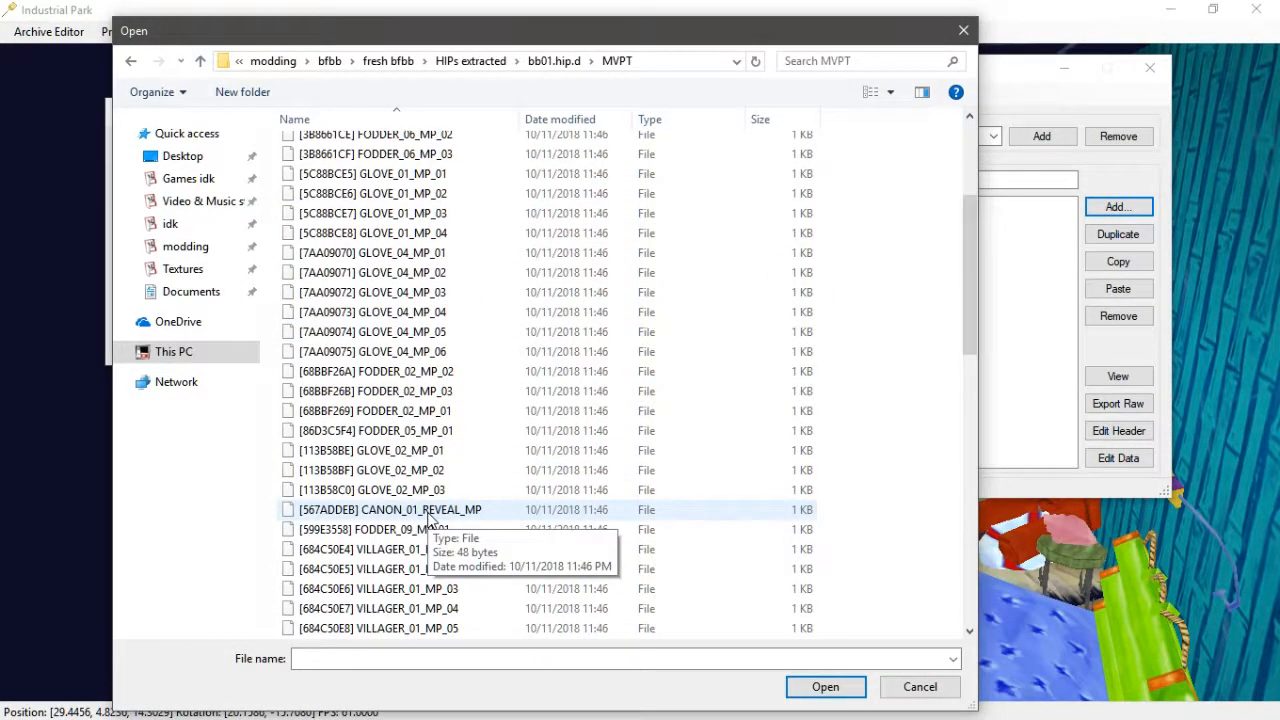
pyautogui.scroll(-15, 443, 540)
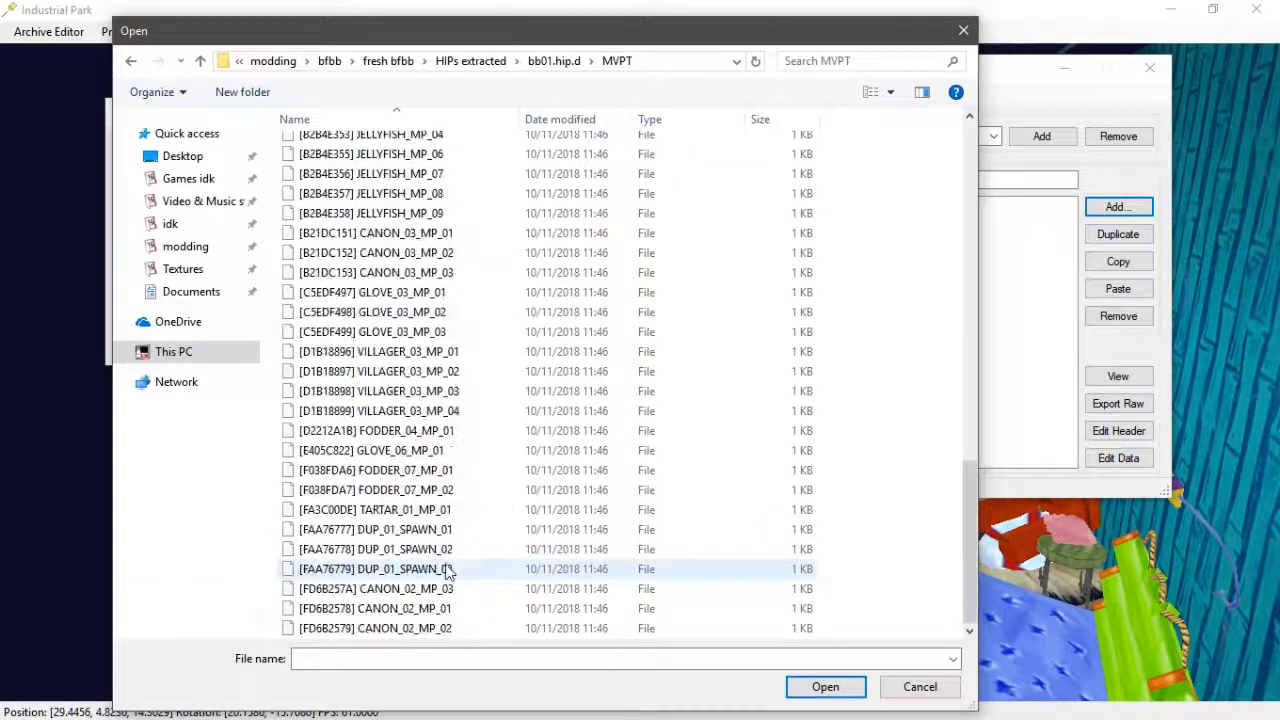
pyautogui.click(433, 510)
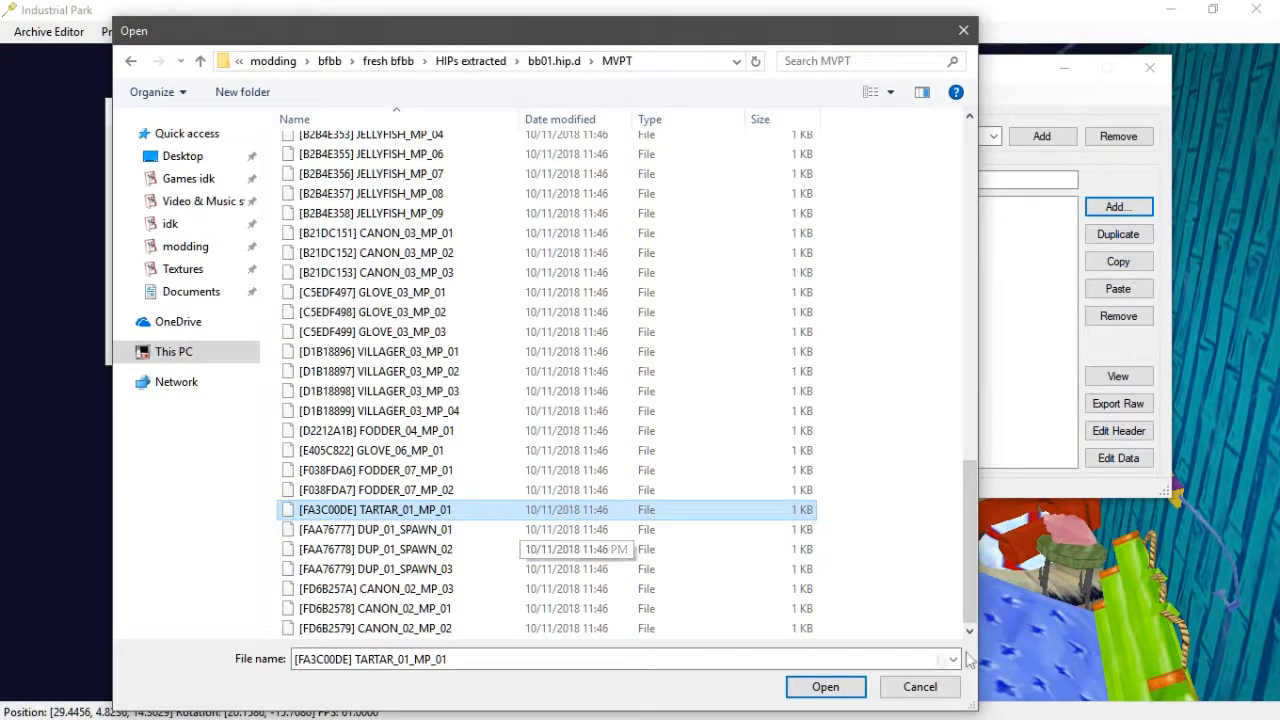
pyautogui.click(824, 687)
# - Strip the bracketed ID prefix so the asset is named TARTAR_01_MP_01, and confirm the header
pyautogui.click(336, 164)
pyautogui.press('BackSpace')
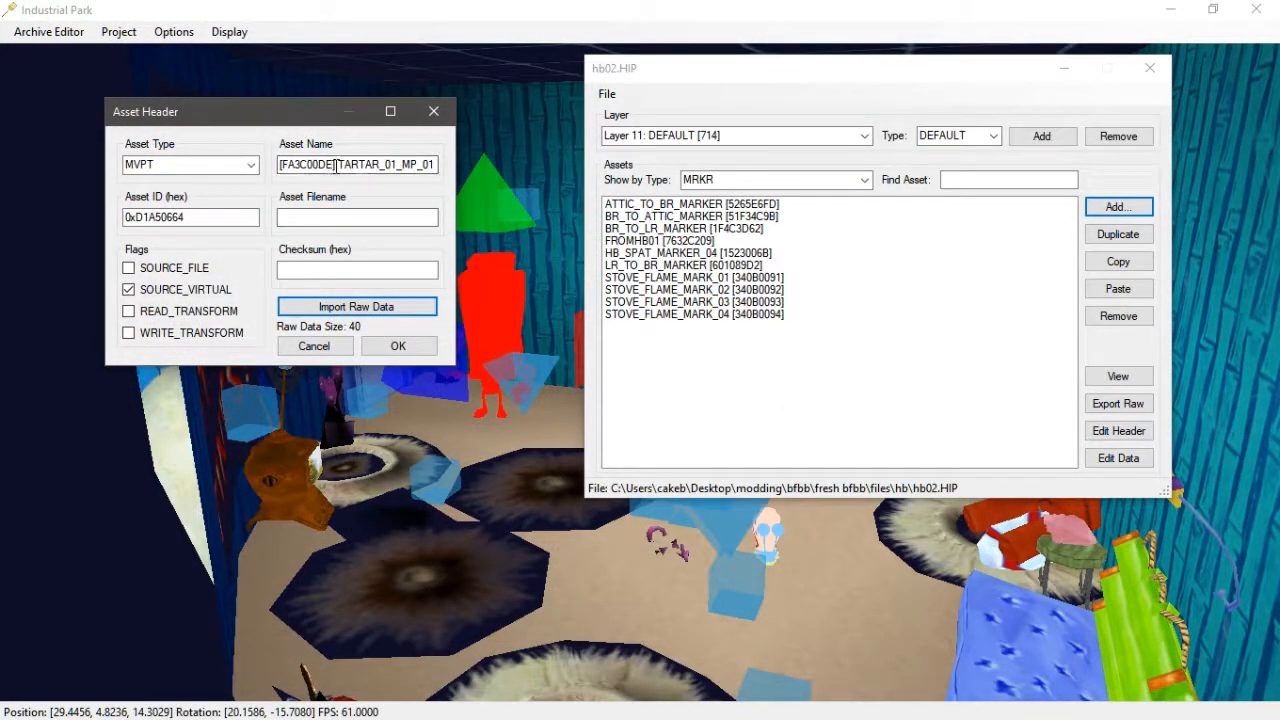
pyautogui.click(340, 164)
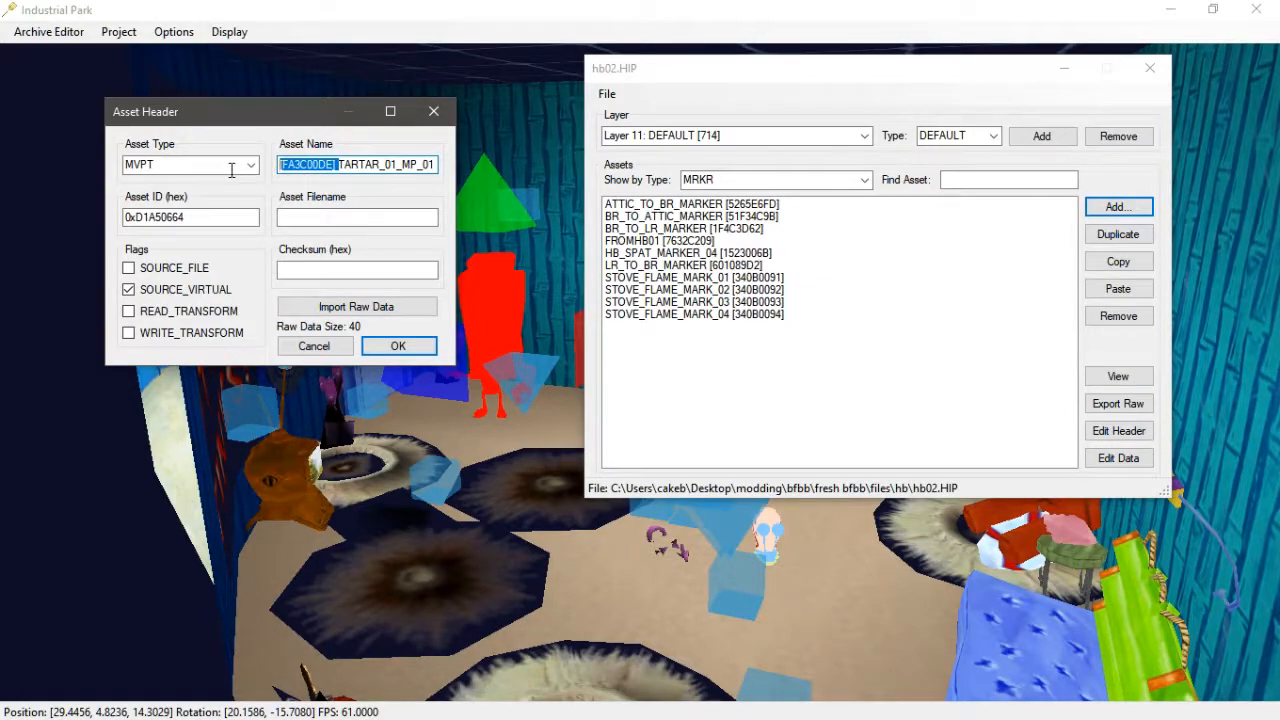
pyautogui.press('BackSpace')
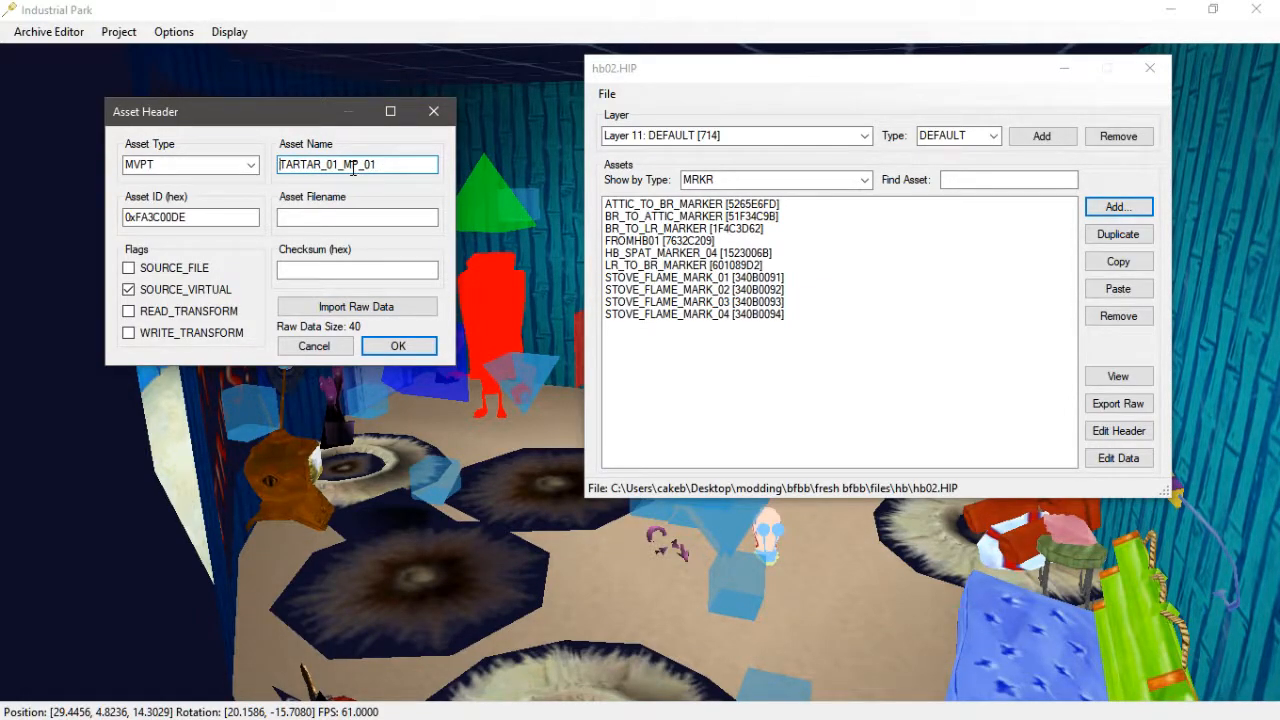
pyautogui.click(396, 342)
# - Open TARTAR_01_MP_01's asset data and set DistanceICanSeeYou to 3
pyautogui.moveTo(455, 335)
pyautogui.mouseDown(button='middle')
pyautogui.moveTo(282, 390)
pyautogui.moveTo(216, 393)
pyautogui.moveTo(167, 476)
pyautogui.moveTo(144, 462)
pyautogui.mouseUp(button='middle')
pyautogui.press('s')
pyautogui.moveTo(144, 469)
pyautogui.mouseDown()
pyautogui.moveTo(496, 398)
pyautogui.moveTo(895, 347)
pyautogui.mouseUp()
pyautogui.press('d')
pyautogui.moveTo(303, 307); pyautogui.dragTo(634, 257, button='middle')
pyautogui.press('w')
pyautogui.press('a')
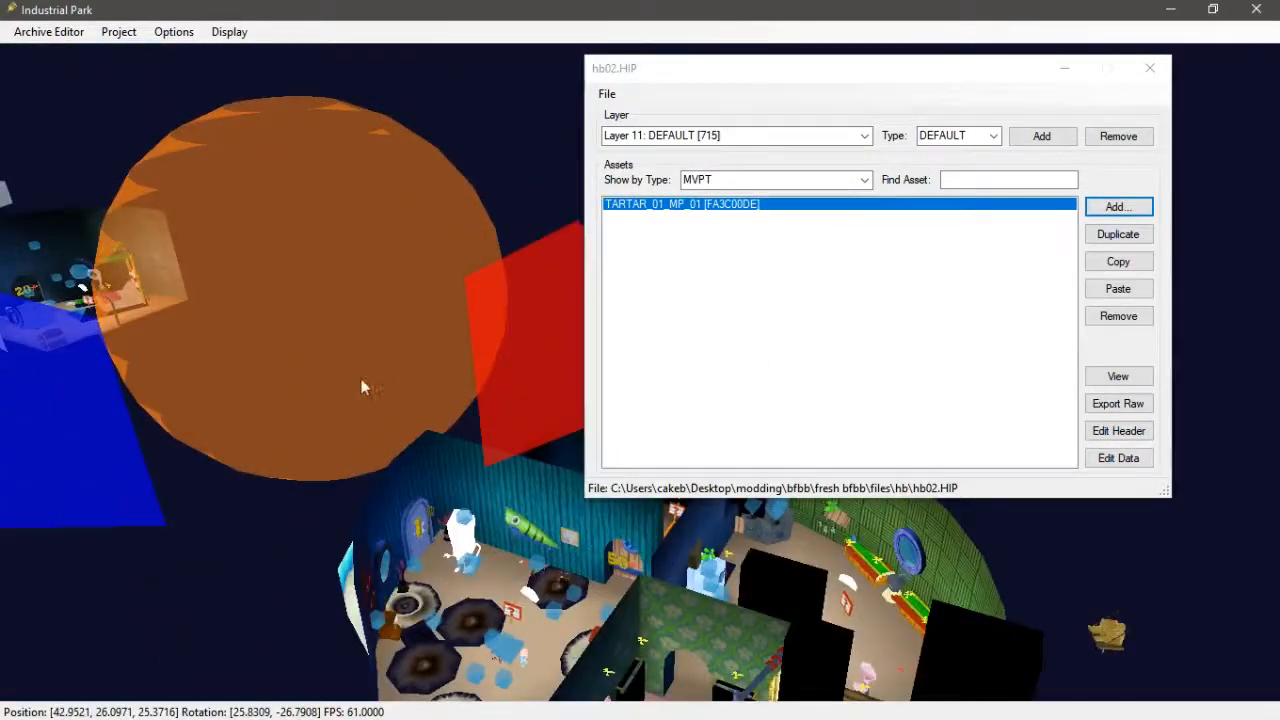
pyautogui.press('d')
pyautogui.moveTo(445, 350); pyautogui.dragTo(763, 397)
pyautogui.moveTo(176, 594); pyautogui.dragTo(188, 624)
pyautogui.click(1116, 464)
pyautogui.scroll(-1, 277, 430)
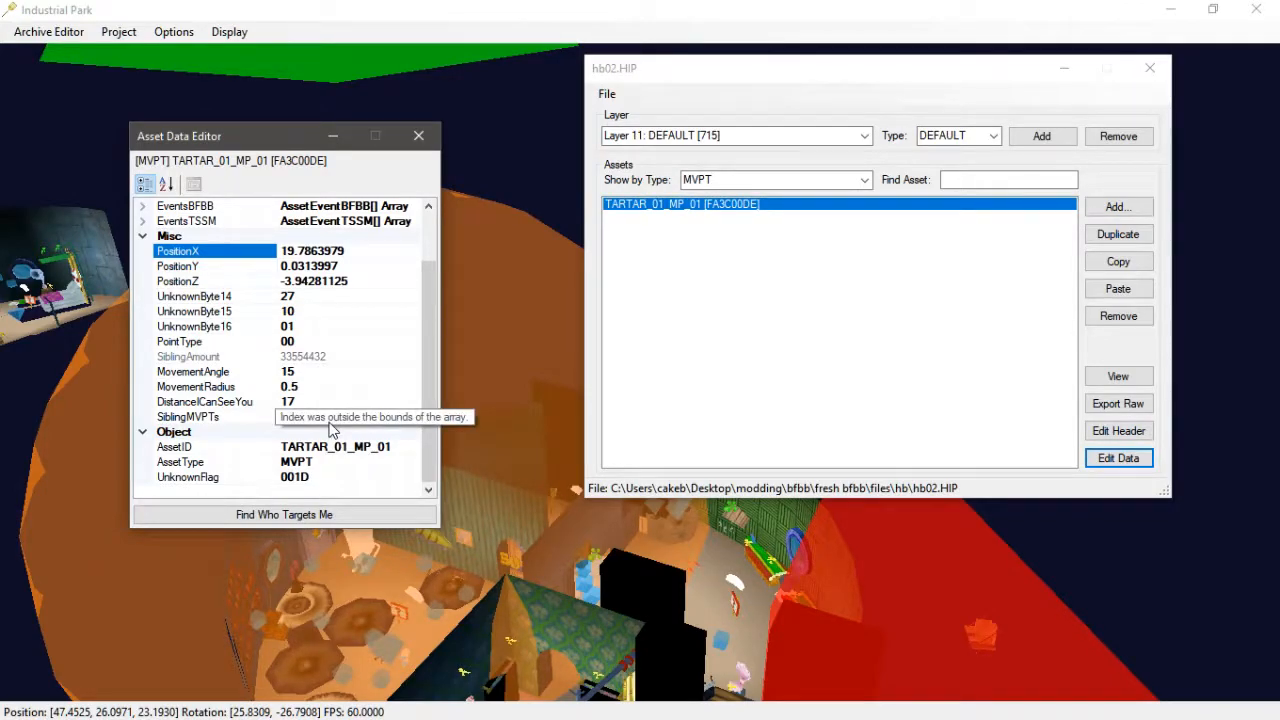
pyautogui.click(335, 420)
pyautogui.click(412, 417)
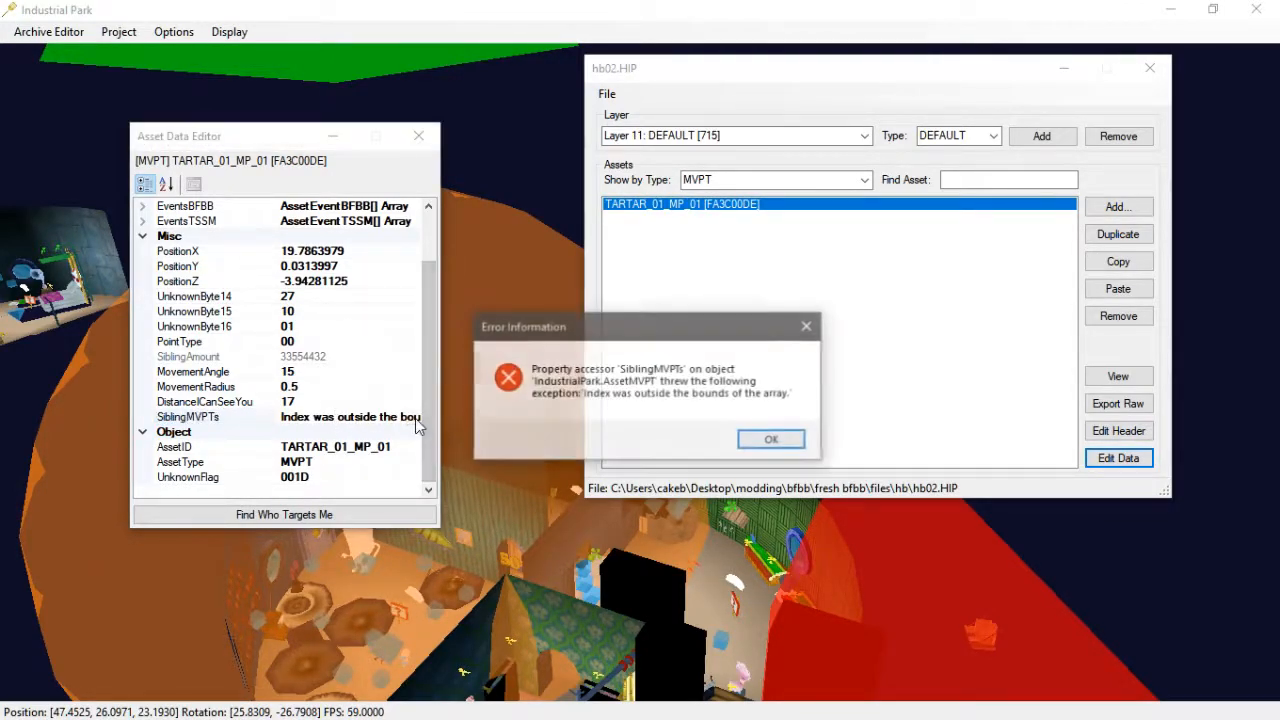
pyautogui.click(766, 440)
pyautogui.click(345, 401)
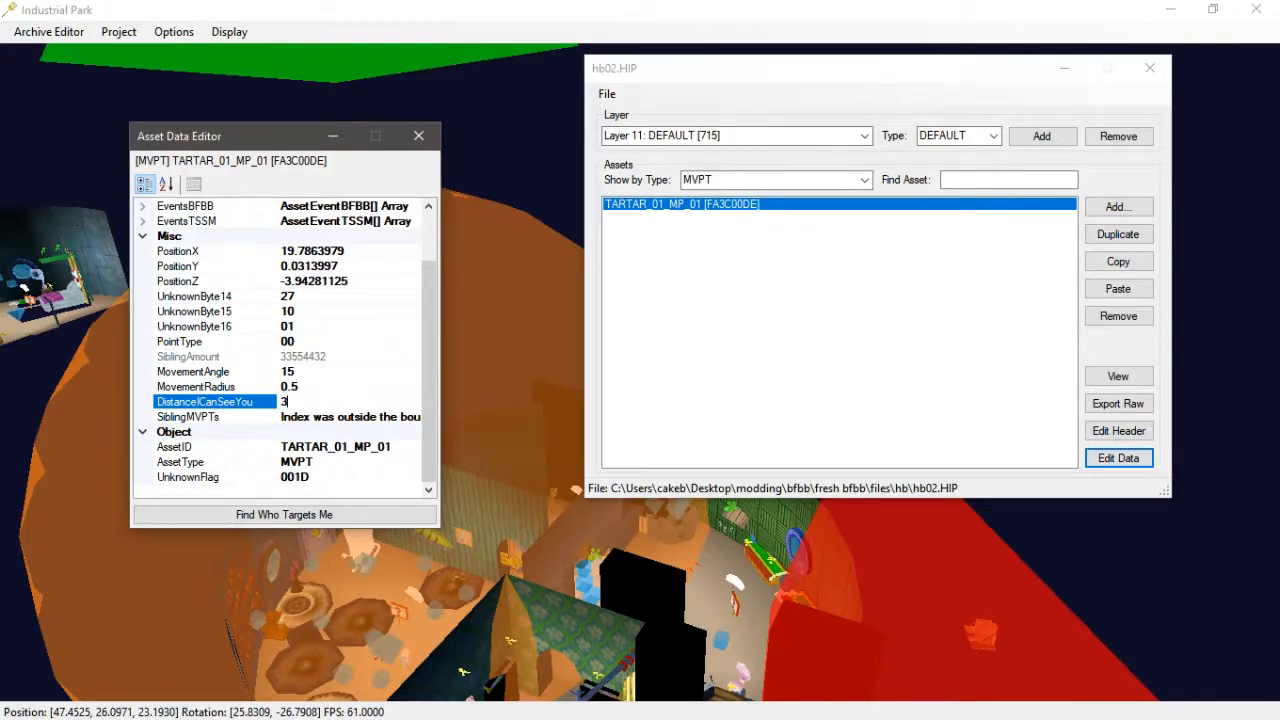
pyautogui.click(316, 389)
# - Set TARTAR_01_MP_01's DistanceICanSeeYou to 5
pyautogui.moveTo(575, 522); pyautogui.dragTo(490, 500, button='middle')
pyautogui.scroll(-5, 394, 532)
pyautogui.scroll(4, 490, 575)
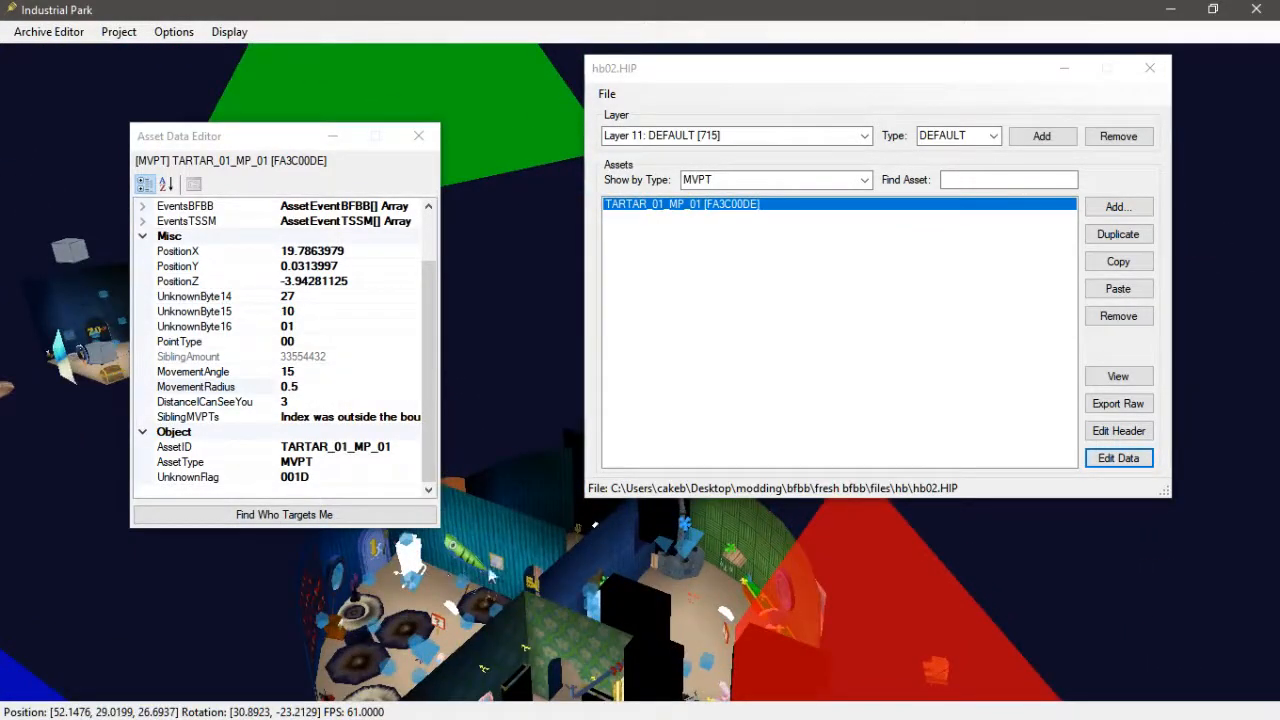
pyautogui.moveTo(490, 575); pyautogui.dragTo(323, 603, button='middle')
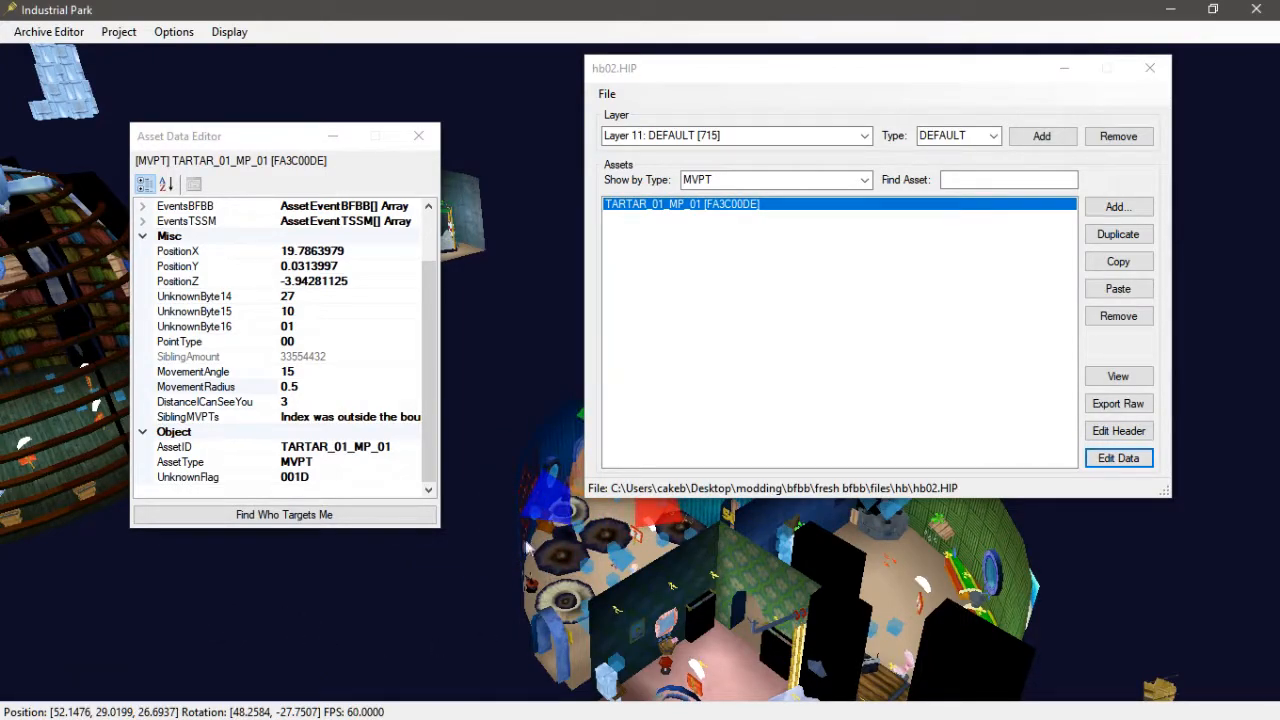
pyautogui.scroll(6, 526, 546)
pyautogui.moveTo(530, 592); pyautogui.dragTo(509, 638, button='middle')
pyautogui.moveTo(524, 570); pyautogui.dragTo(514, 616, button='middle')
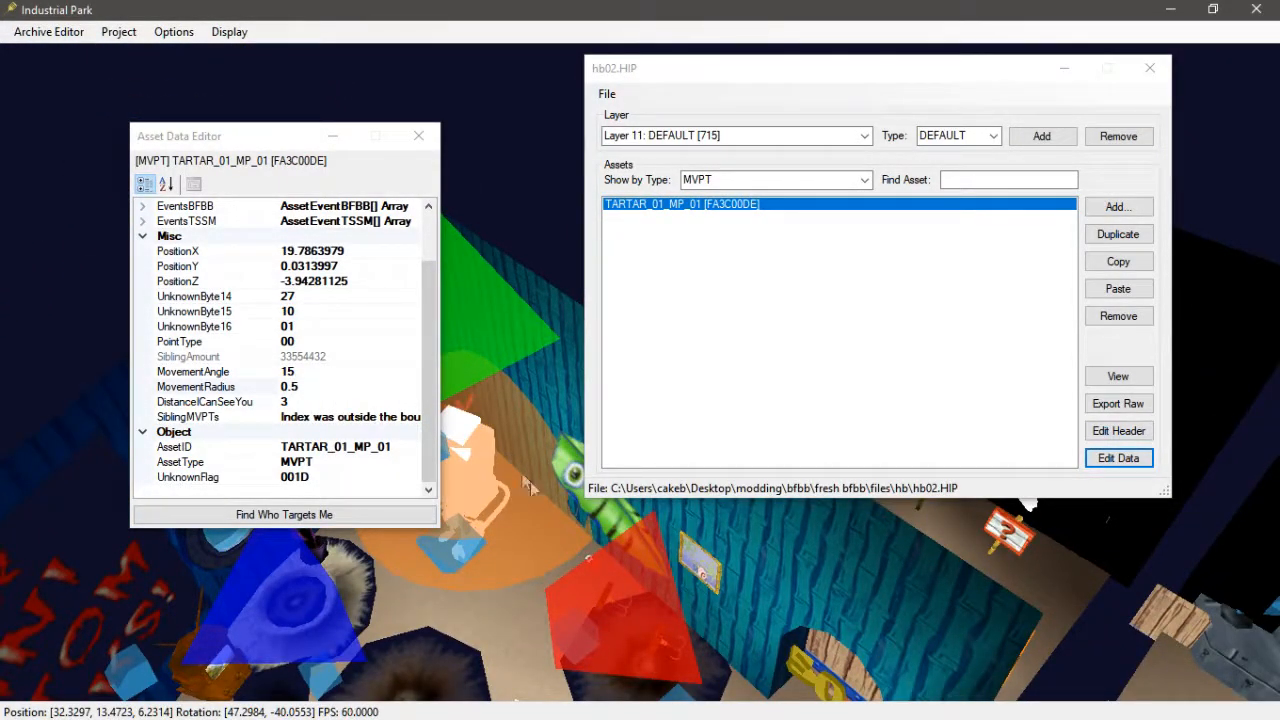
pyautogui.moveTo(530, 481); pyautogui.dragTo(368, 460, button='middle')
pyautogui.scroll(-3, 408, 513)
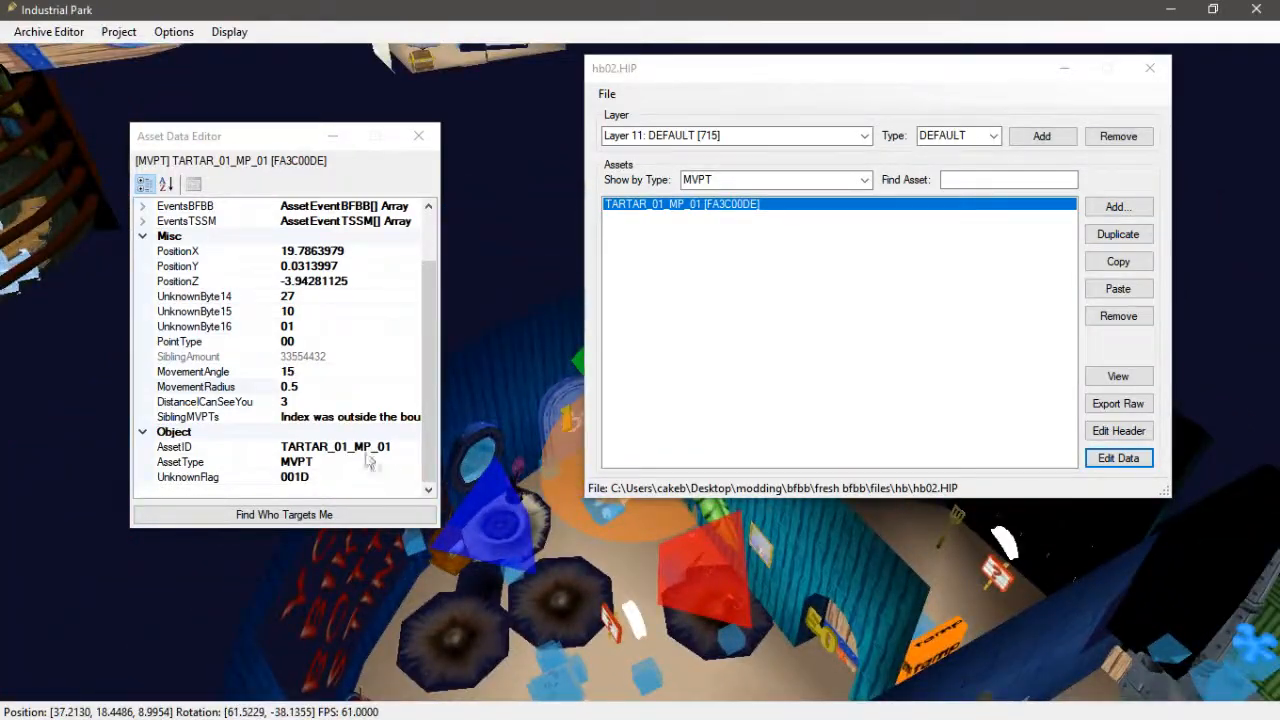
pyautogui.click(300, 403)
pyautogui.click(315, 388)
# - Close the asset data editor, save hb02.HIP and close its archive editor
pyautogui.moveTo(400, 568); pyautogui.dragTo(475, 567, button='middle')
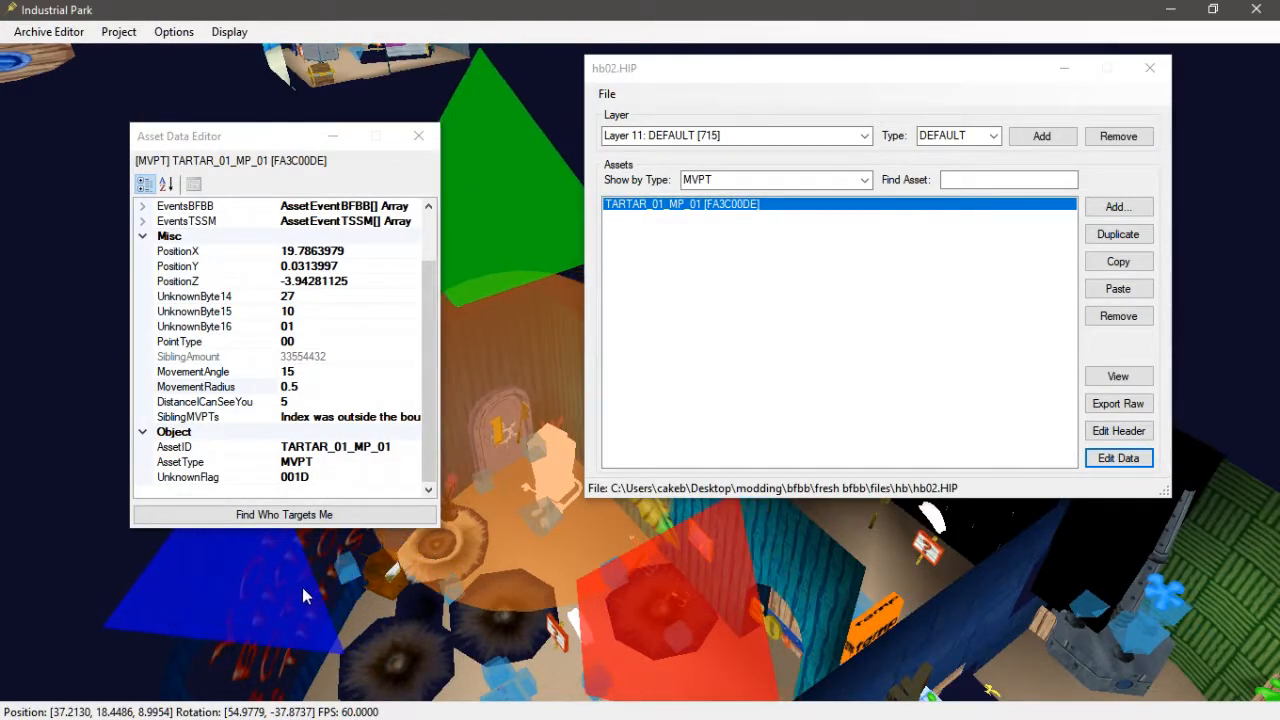
pyautogui.moveTo(544, 553); pyautogui.dragTo(595, 541, button='middle')
pyautogui.moveTo(430, 370); pyautogui.dragTo(432, 317)
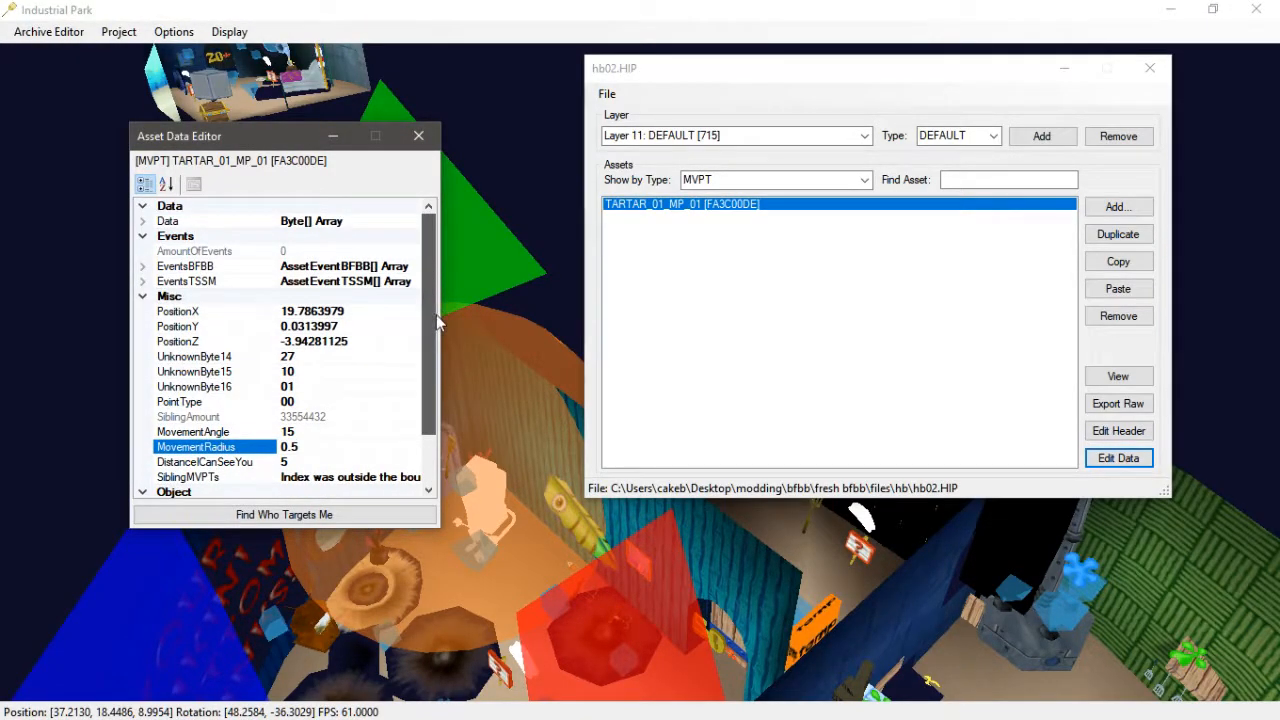
pyautogui.click(419, 135)
pyautogui.click(607, 93)
pyautogui.click(607, 93)
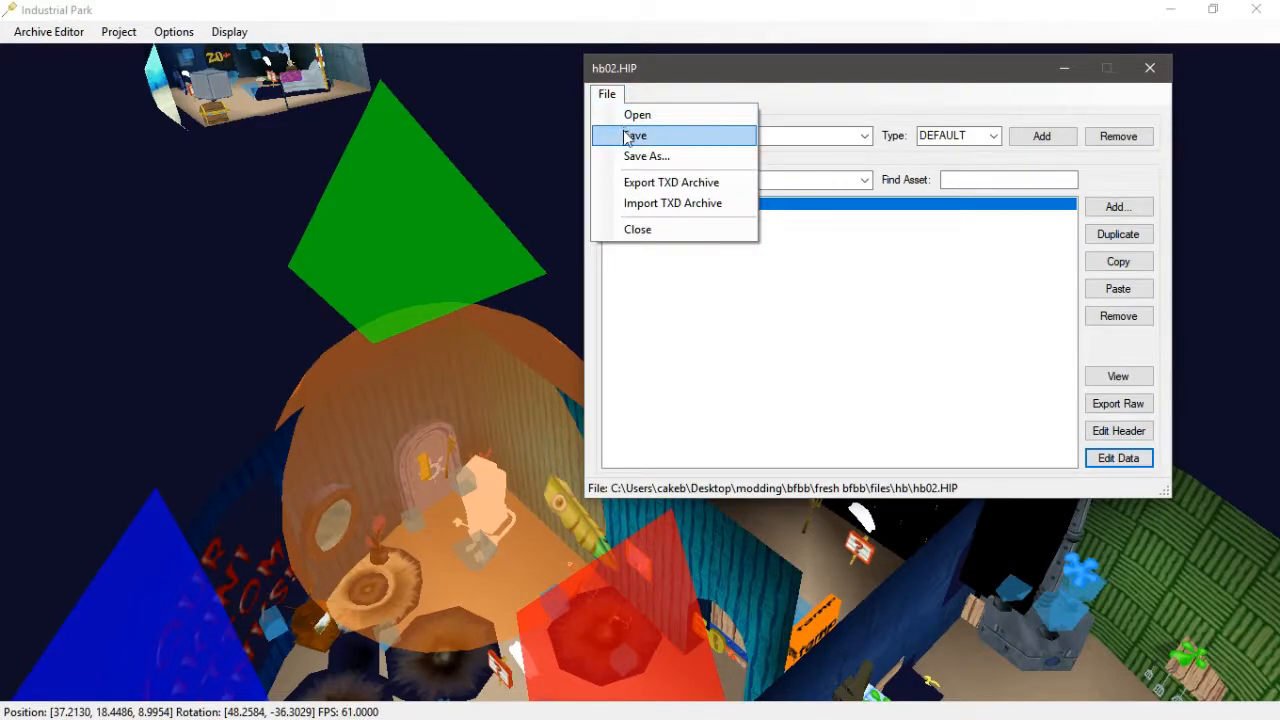
pyautogui.click(626, 134)
pyautogui.click(80, 38)
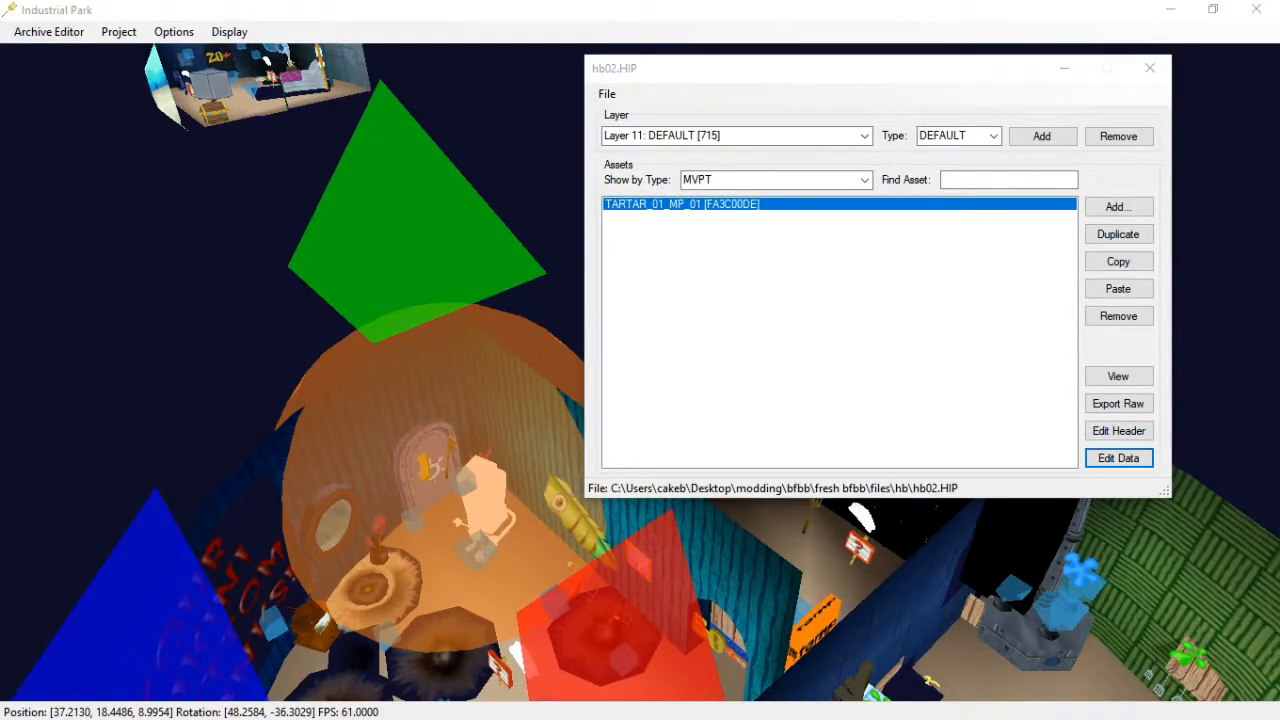
pyautogui.click(1039, 64)
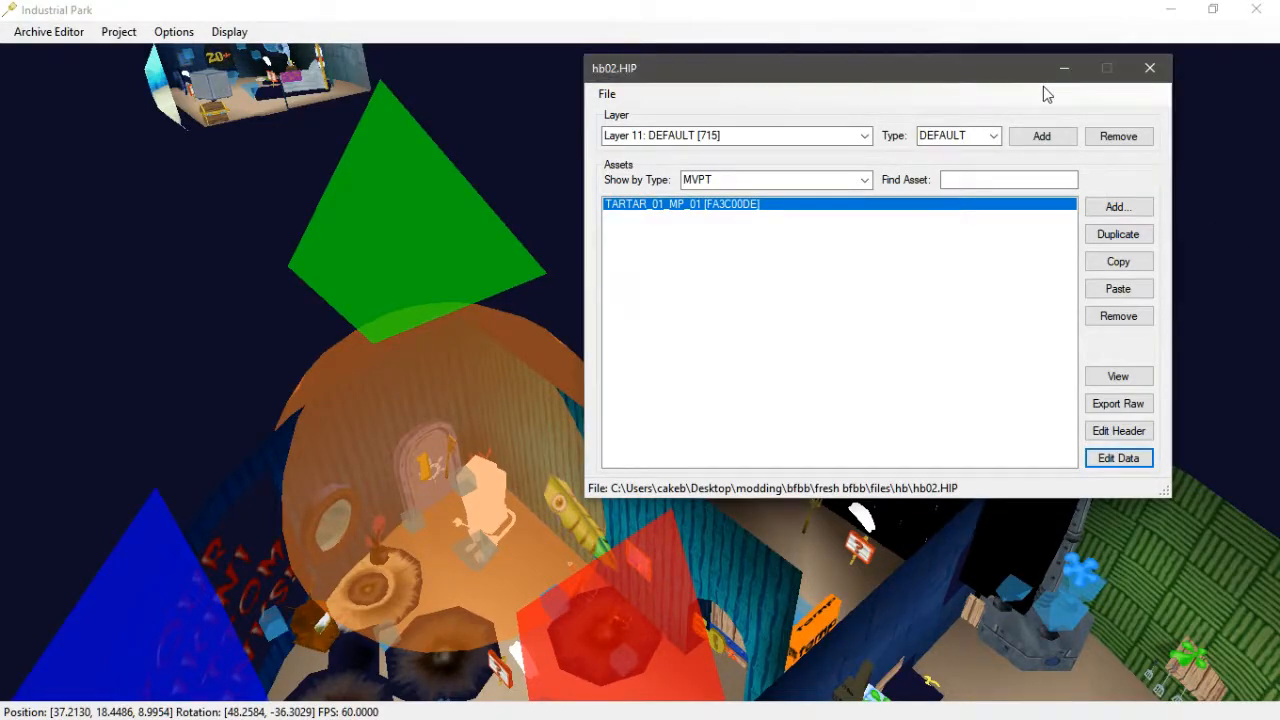
pyautogui.click(1147, 74)
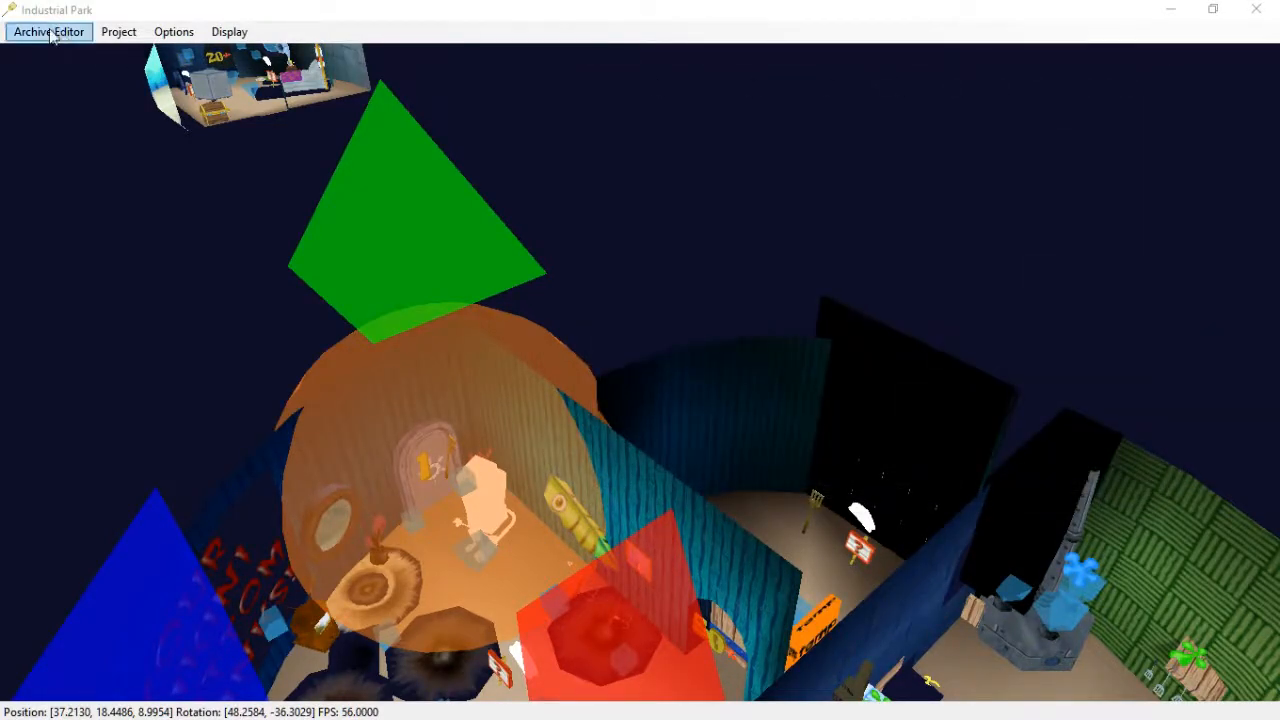
# - Open bb01.HOP from the fresh bfbb files bb folder in a new archive editor
pyautogui.click(50, 32)
pyautogui.click(62, 51)
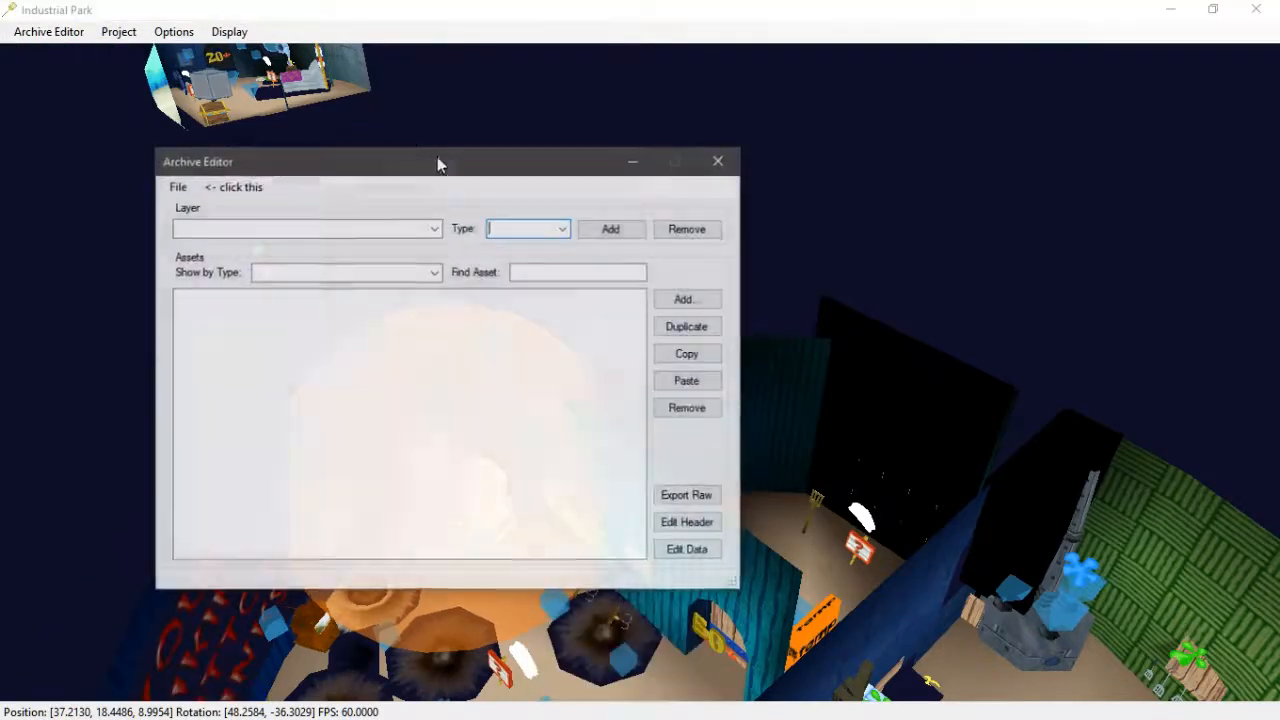
pyautogui.click(176, 187)
pyautogui.click(218, 207)
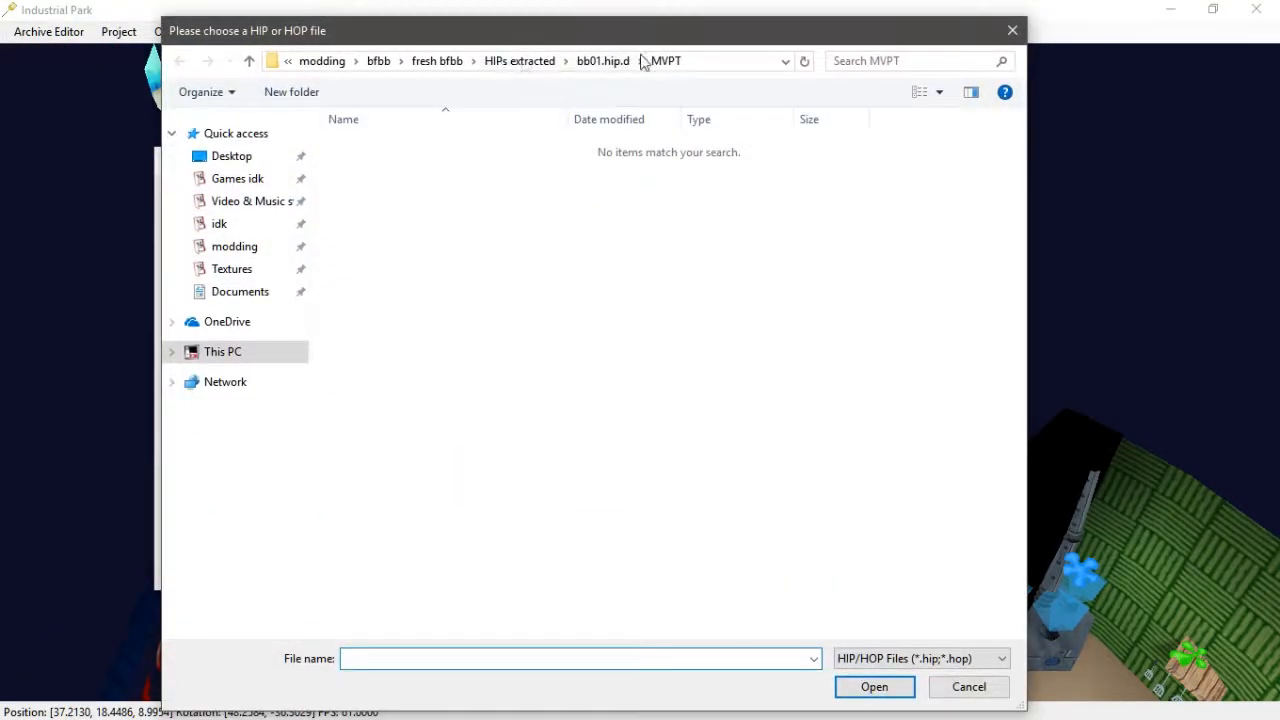
pyautogui.click(511, 62)
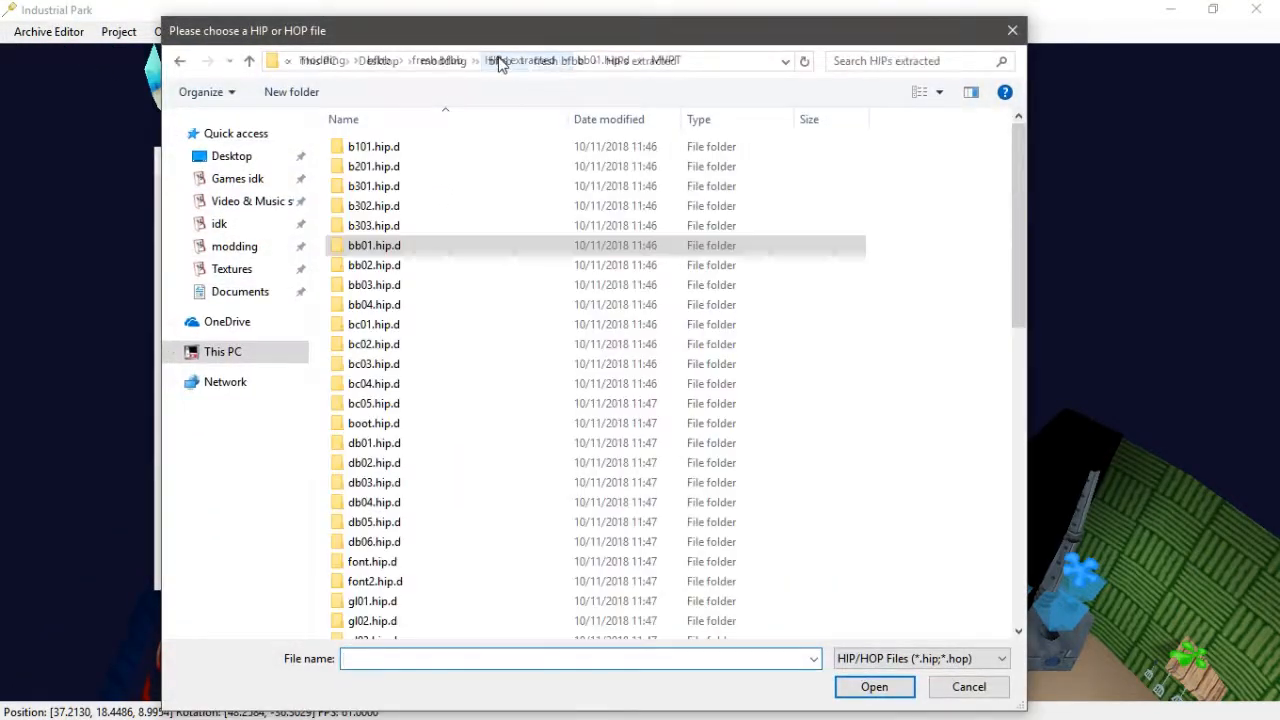
pyautogui.click(584, 64)
pyautogui.doubleClick(386, 150)
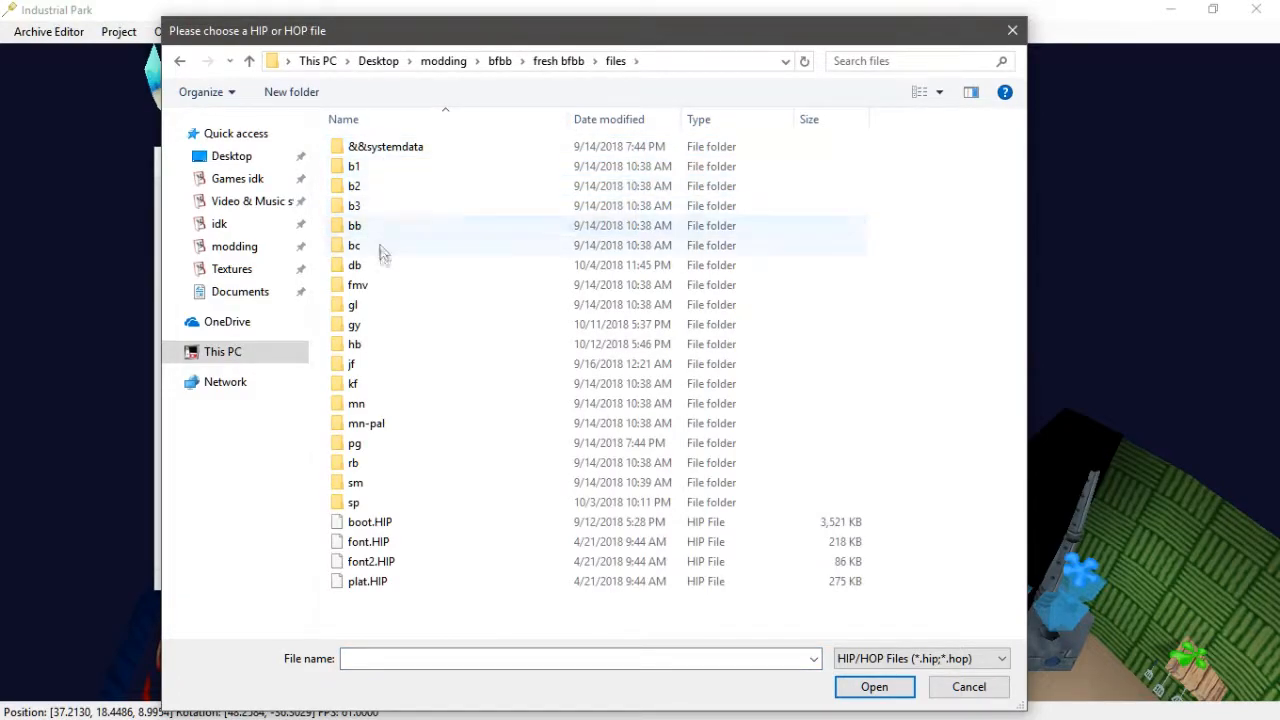
pyautogui.doubleClick(368, 228)
pyautogui.click(400, 168)
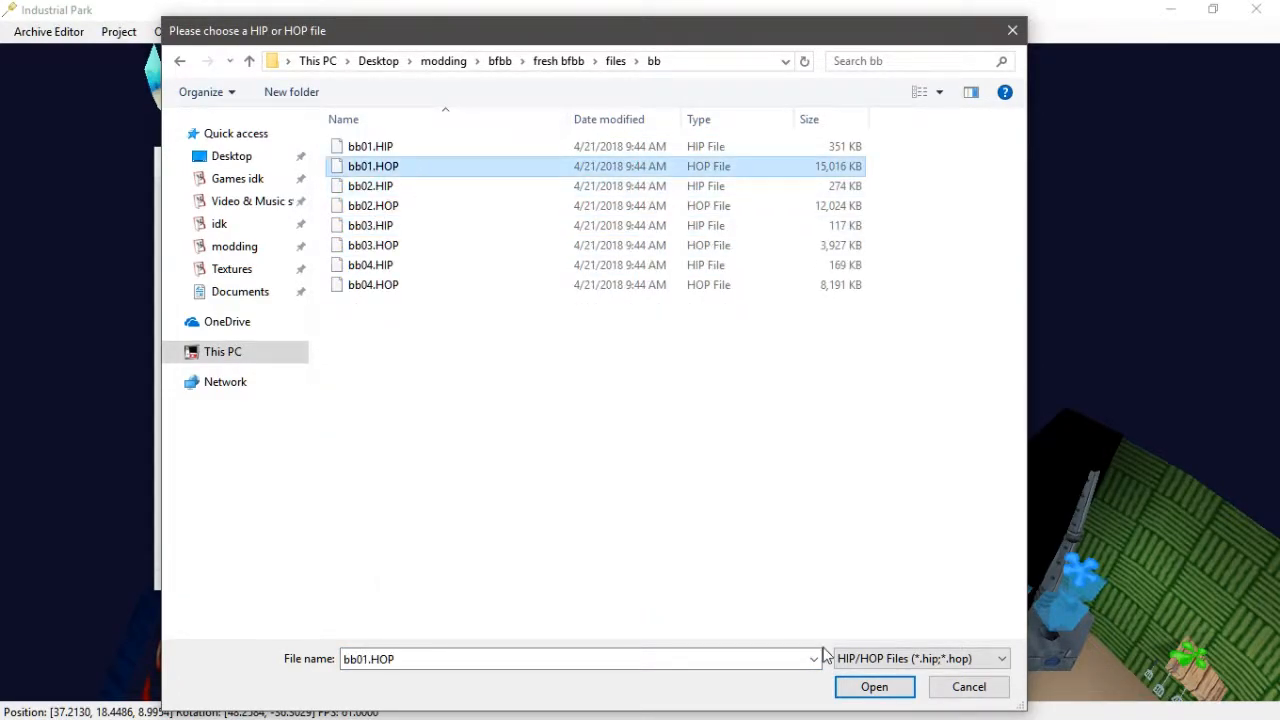
pyautogui.click(885, 690)
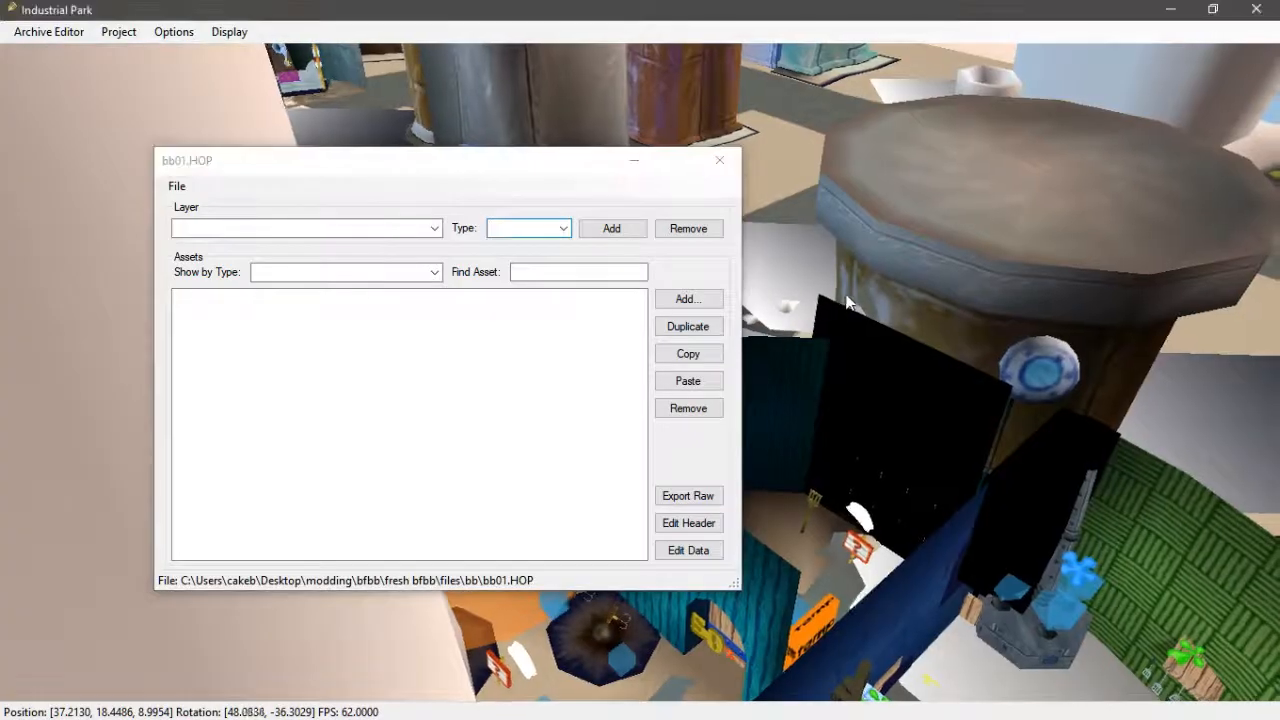
pyautogui.moveTo(849, 303); pyautogui.dragTo(653, 41, button='middle')
pyautogui.scroll(-1, 1068, 190)
pyautogui.scroll(-5, 1068, 190)
pyautogui.scroll(3, 602, 370)
pyautogui.press('w')
pyautogui.press('d')
pyautogui.press('a')
pyautogui.press('w')
# - Switch to the SRAM layer and export Tar_alert's sound data as Tar_alert.DSP to the Desktop
pyautogui.click(437, 232)
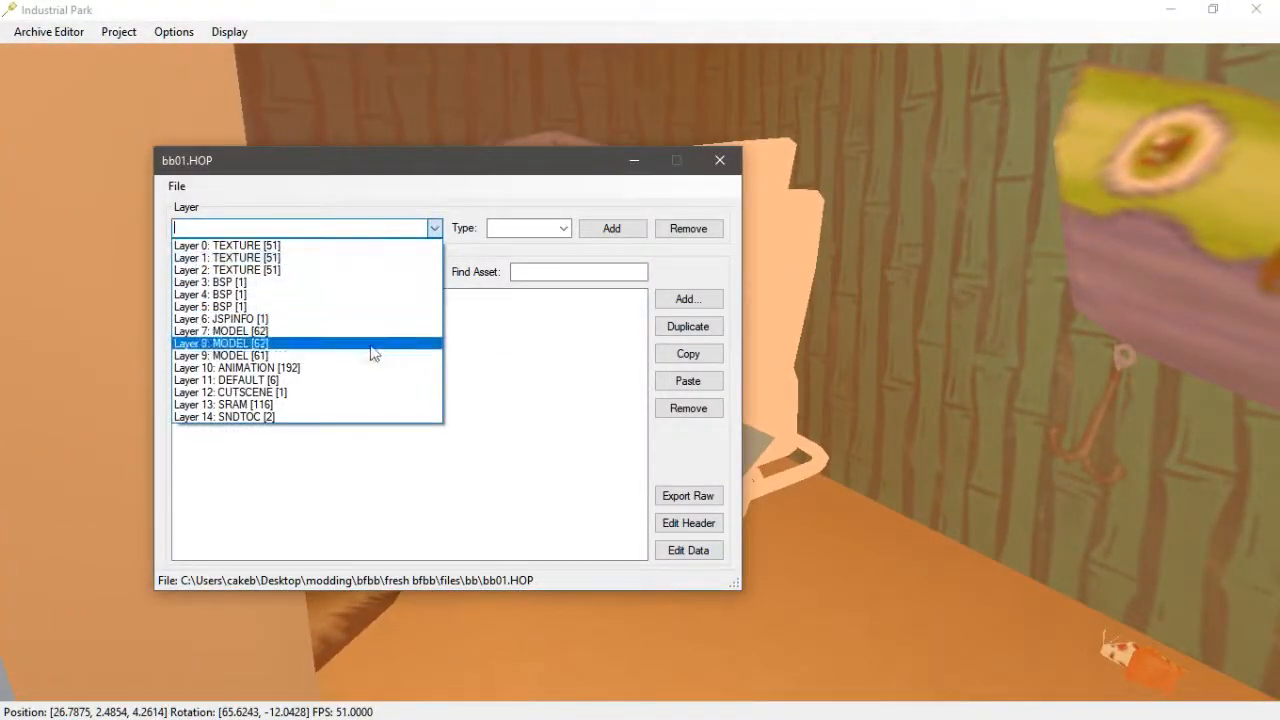
pyautogui.click(271, 405)
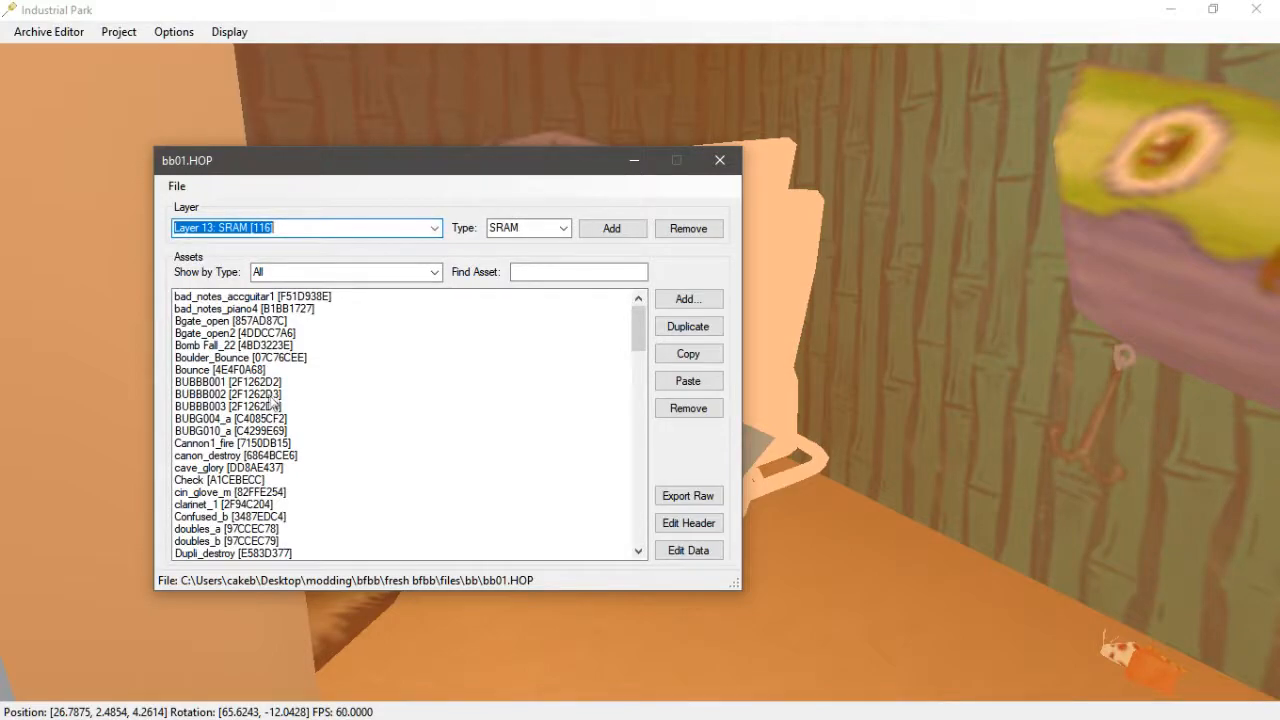
pyautogui.click(300, 443)
pyautogui.scroll(-12, 250, 483)
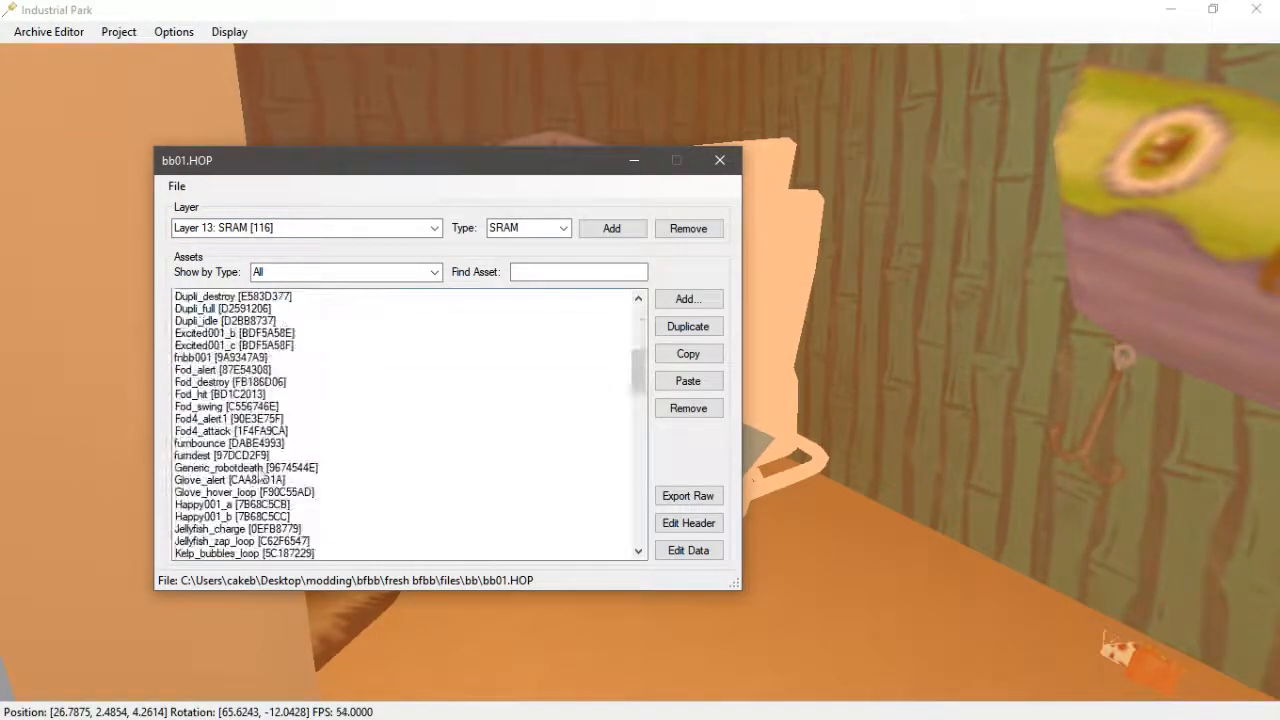
pyautogui.scroll(-14, 250, 483)
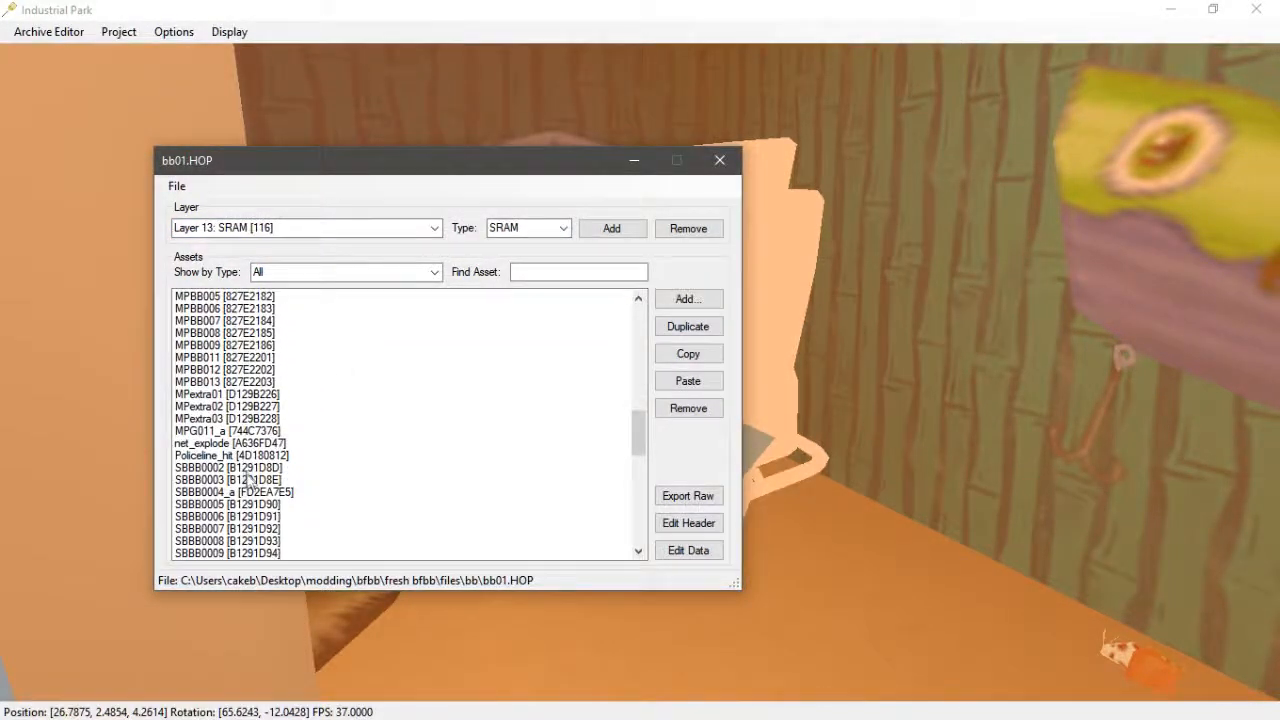
pyautogui.scroll(-10, 245, 470)
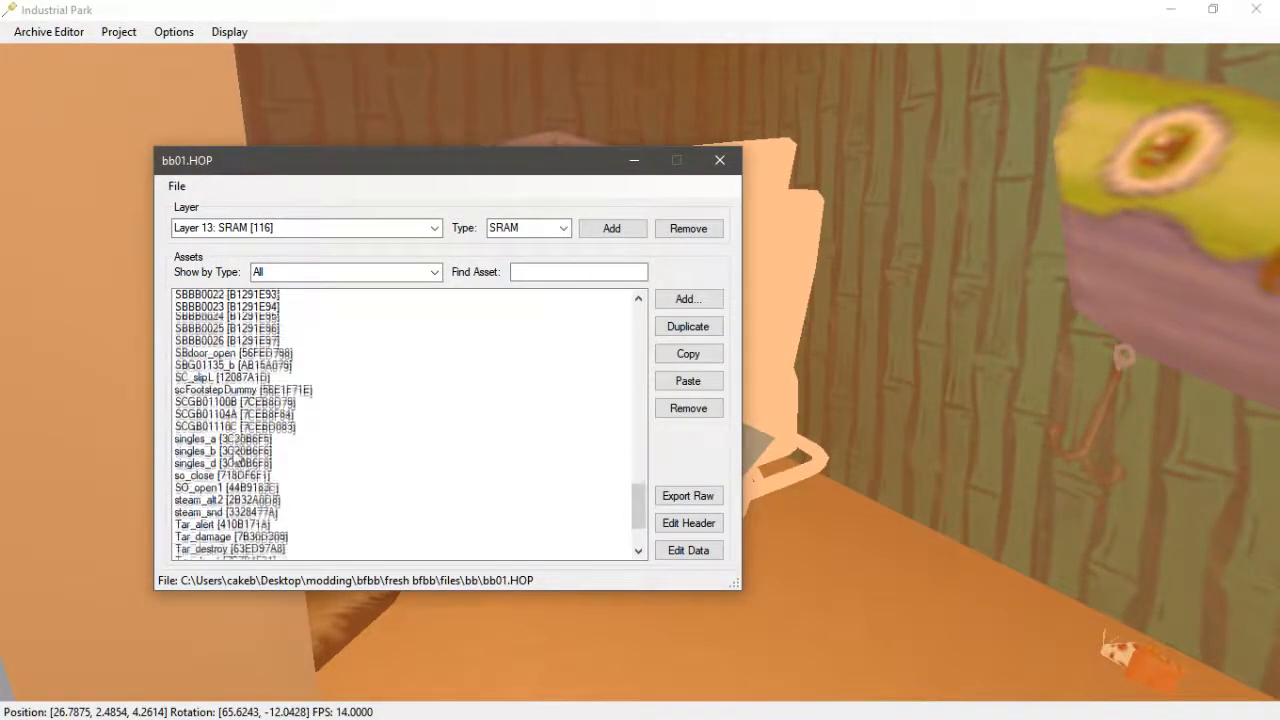
pyautogui.click(224, 420)
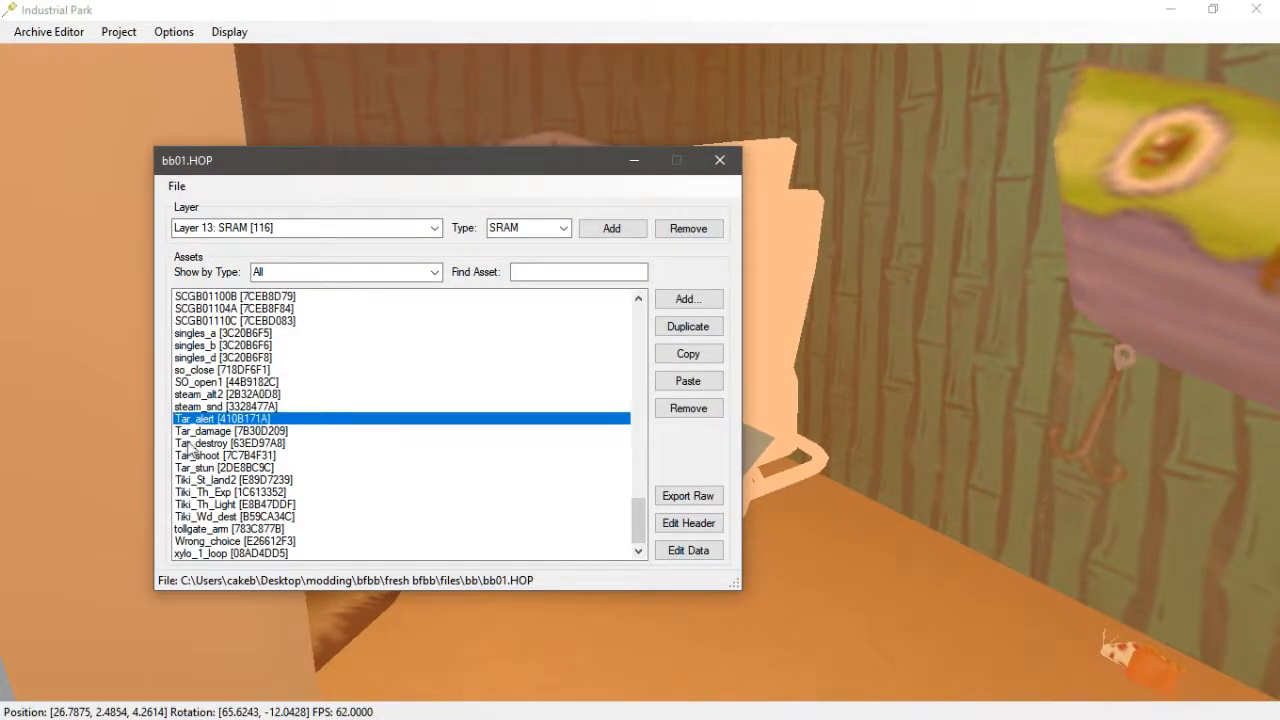
pyautogui.click(683, 553)
pyautogui.click(336, 437)
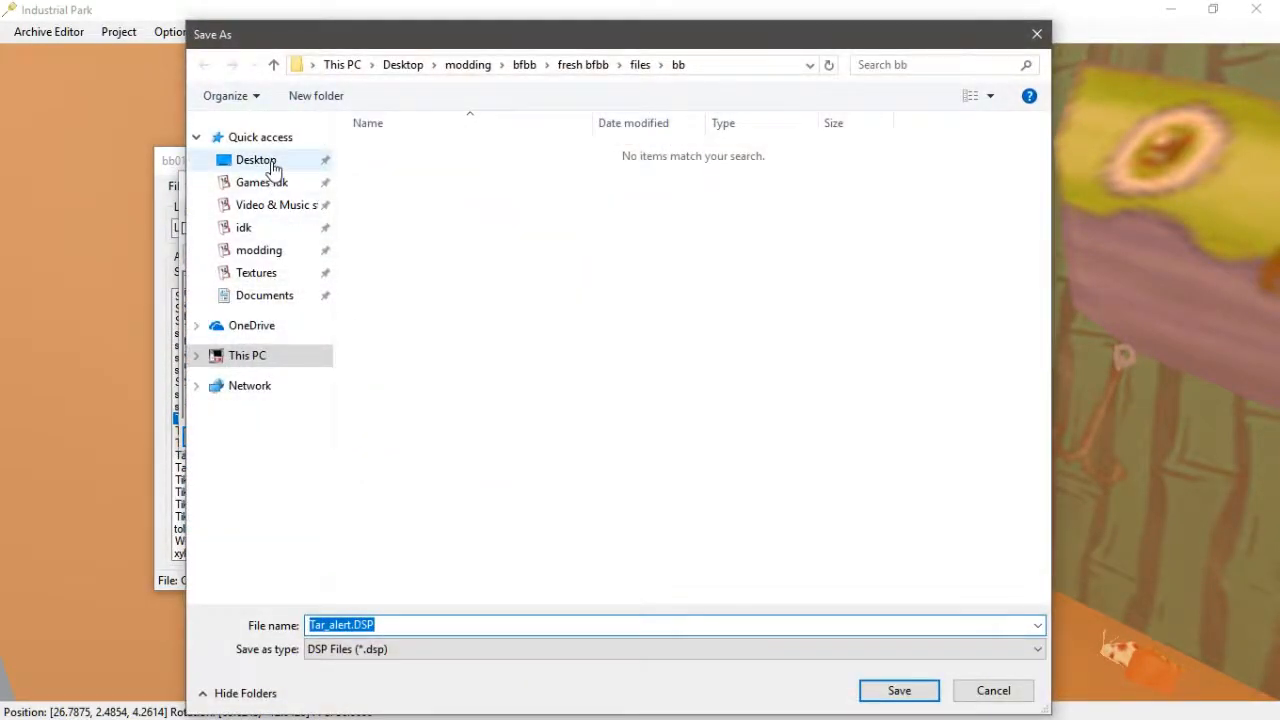
pyautogui.click(262, 162)
pyautogui.click(900, 690)
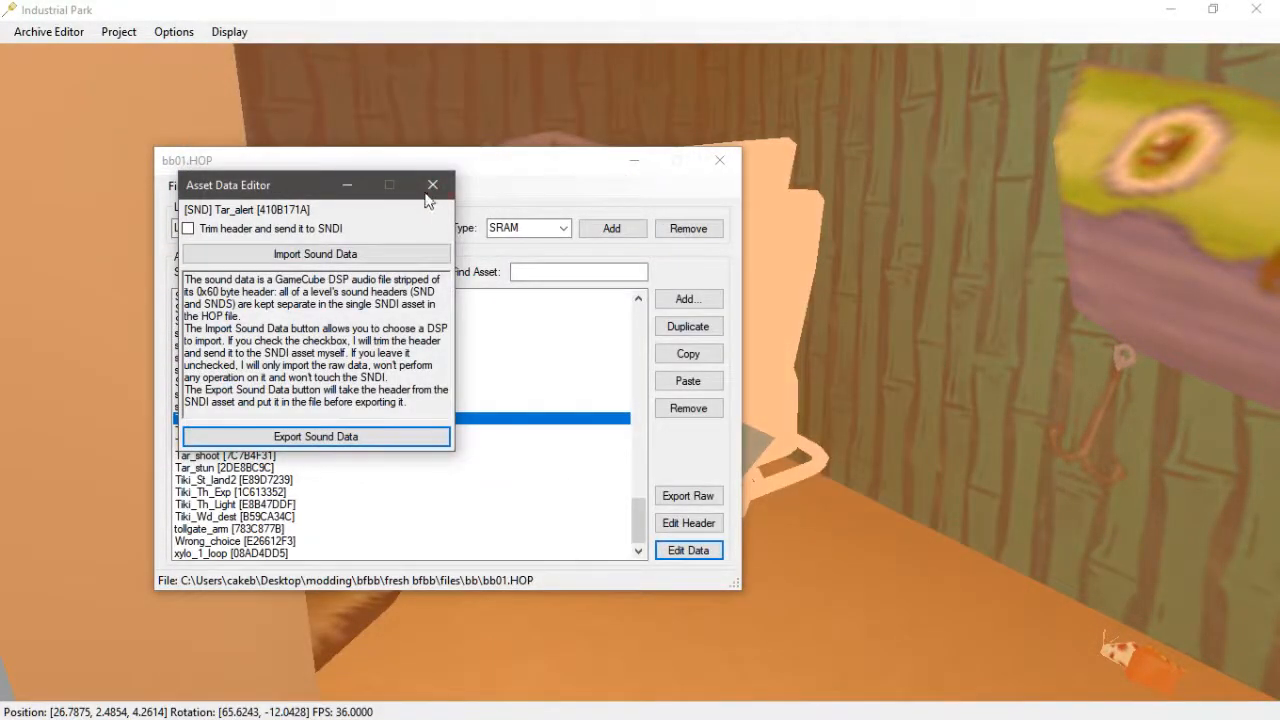
pyautogui.click(432, 185)
# - Export Tar_damage's sound data as Tar_damage.DSP to the Desktop
pyautogui.click(227, 431)
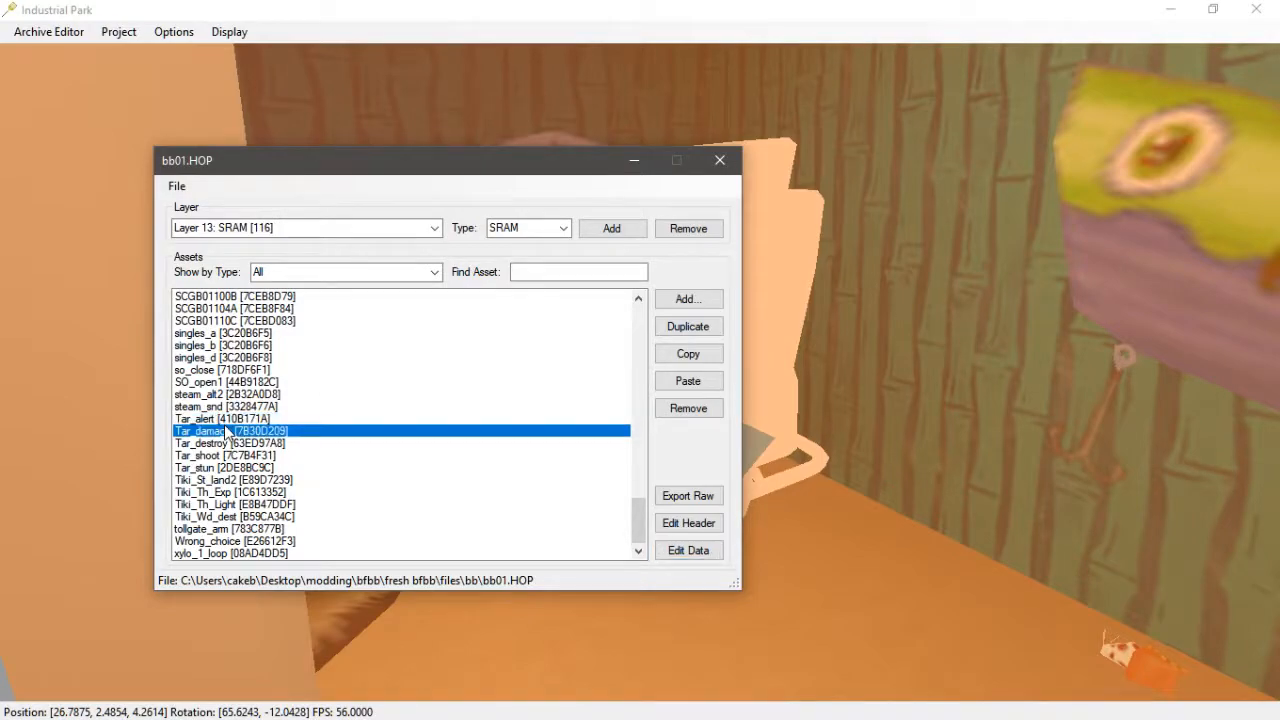
pyautogui.click(686, 551)
pyautogui.click(255, 291)
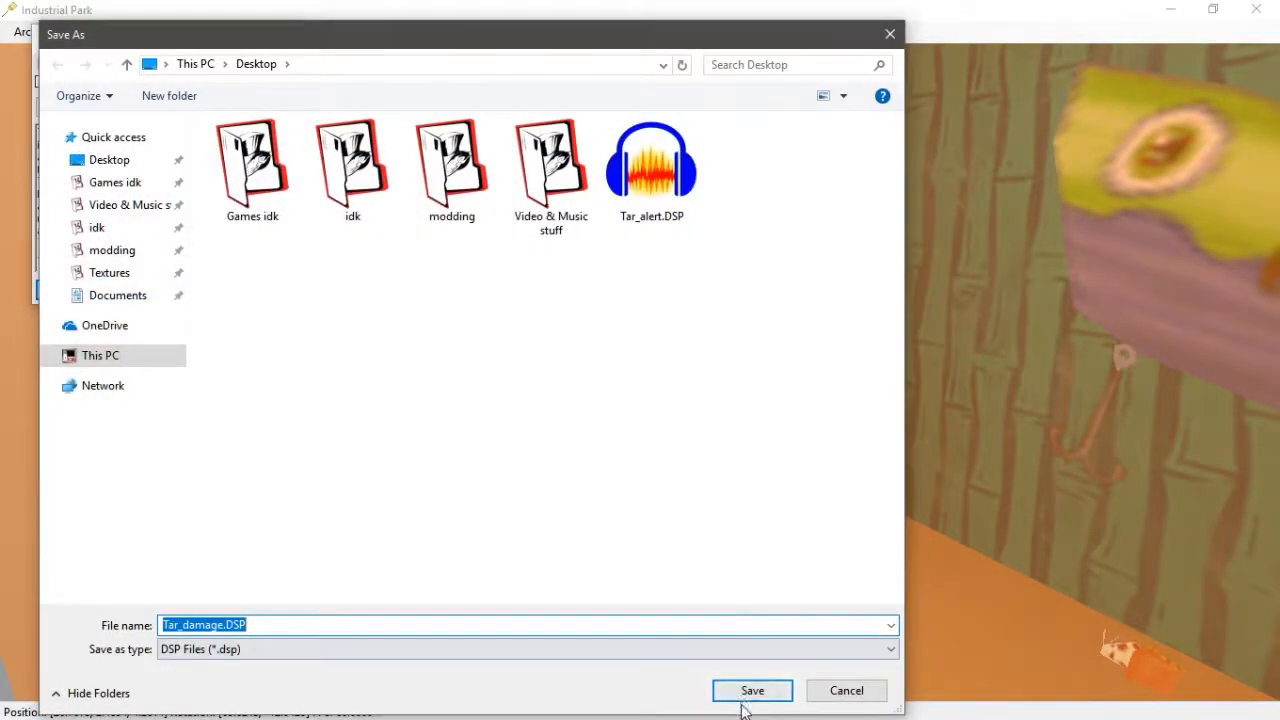
pyautogui.click(749, 689)
pyautogui.click(300, 44)
# - Export Tar_destroy's sound data as Tar_destroy.DSP to the Desktop
pyautogui.press('Down')
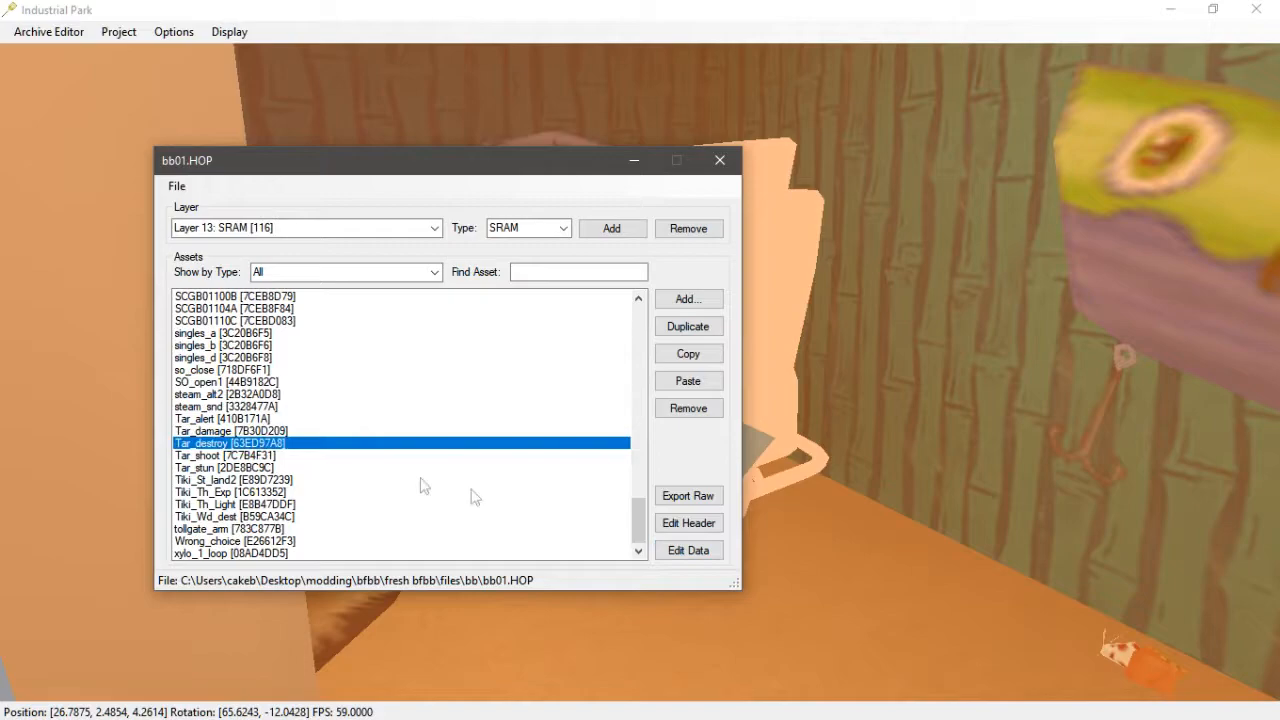
pyautogui.click(688, 552)
pyautogui.click(246, 312)
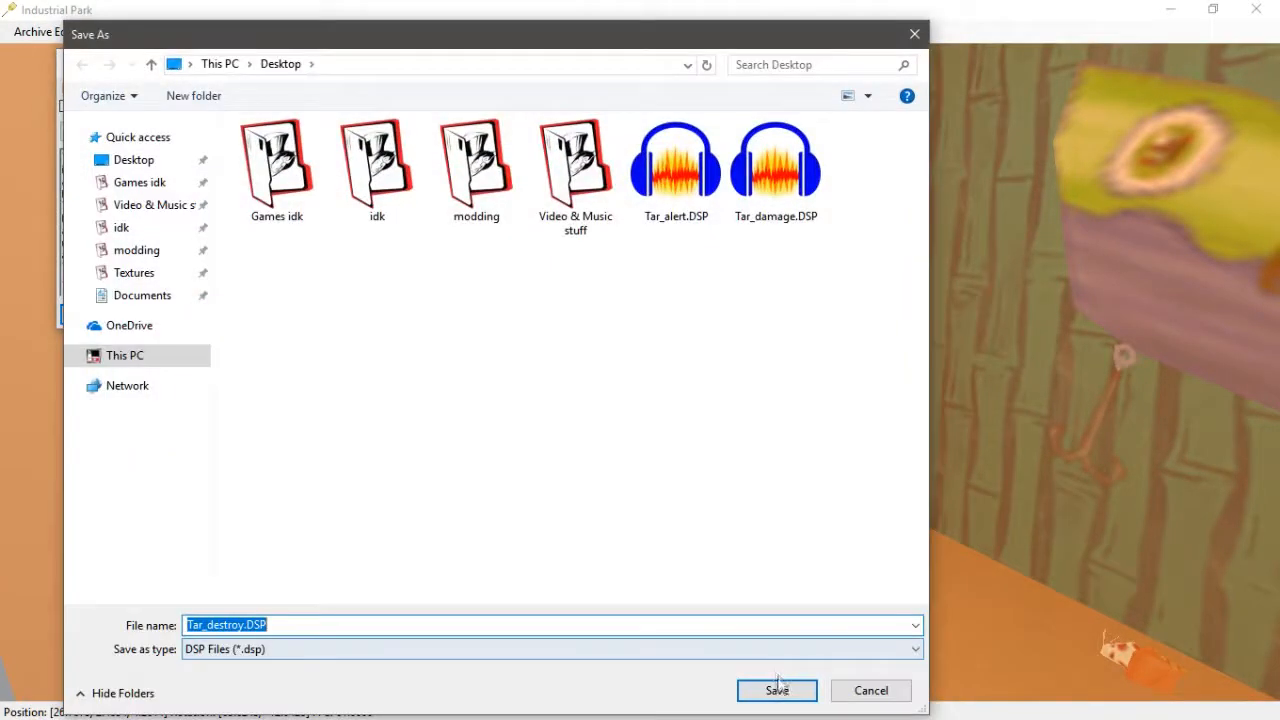
pyautogui.click(777, 686)
pyautogui.click(310, 62)
# - Export Tar_shoot's sound data as Tar_shoot.DSP to the Desktop
pyautogui.press('Down')
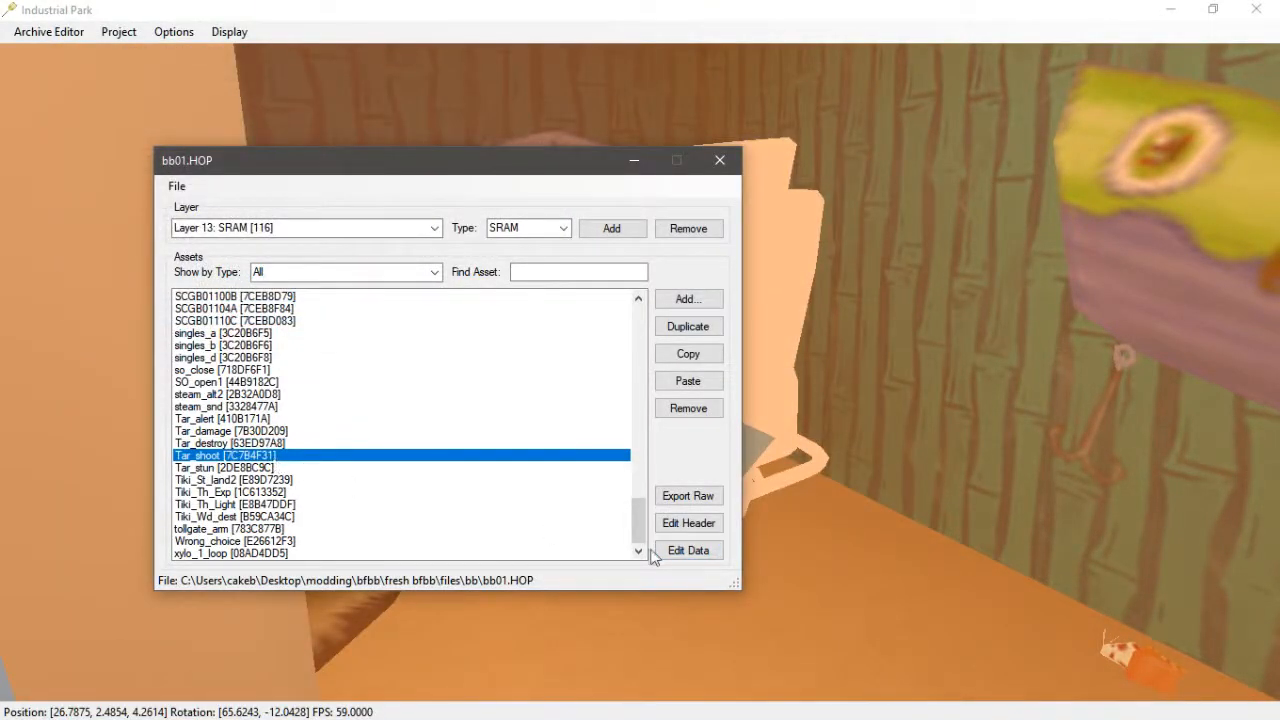
pyautogui.click(679, 560)
pyautogui.click(218, 338)
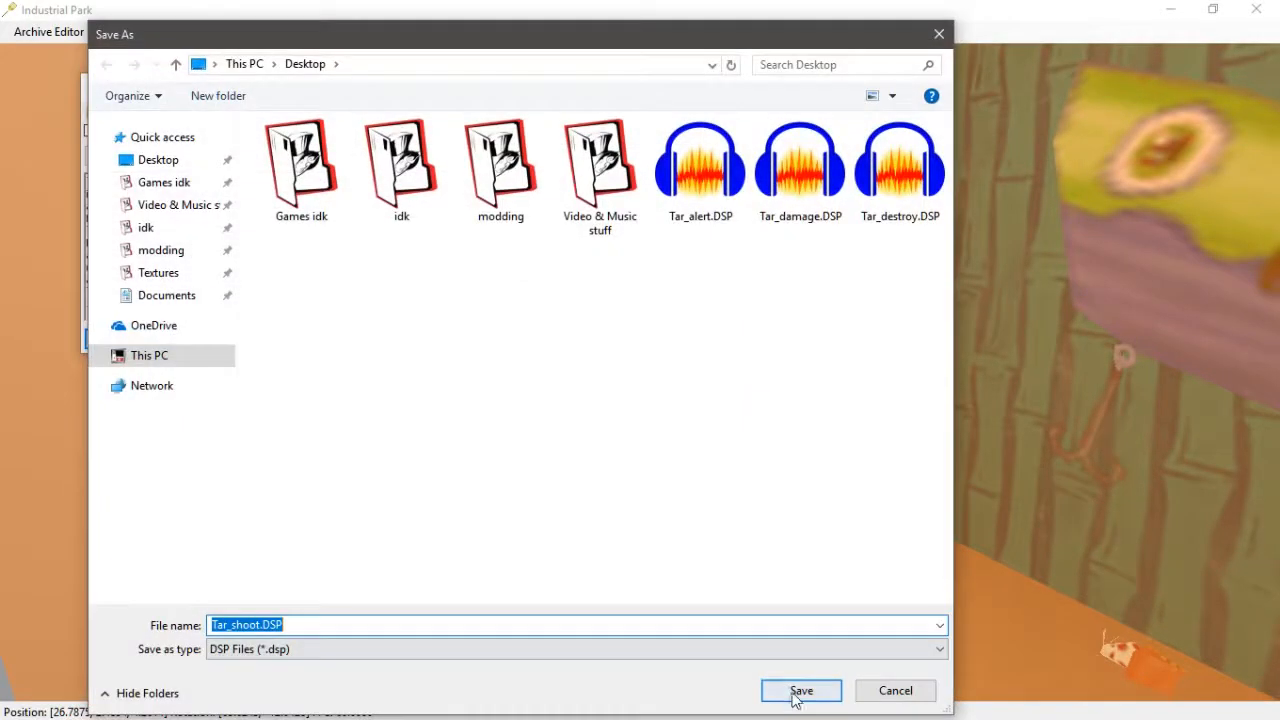
pyautogui.click(795, 689)
pyautogui.click(335, 87)
# - Export Tar_stun's sound data as Tar_stun.DSP to the Desktop
pyautogui.click(300, 467)
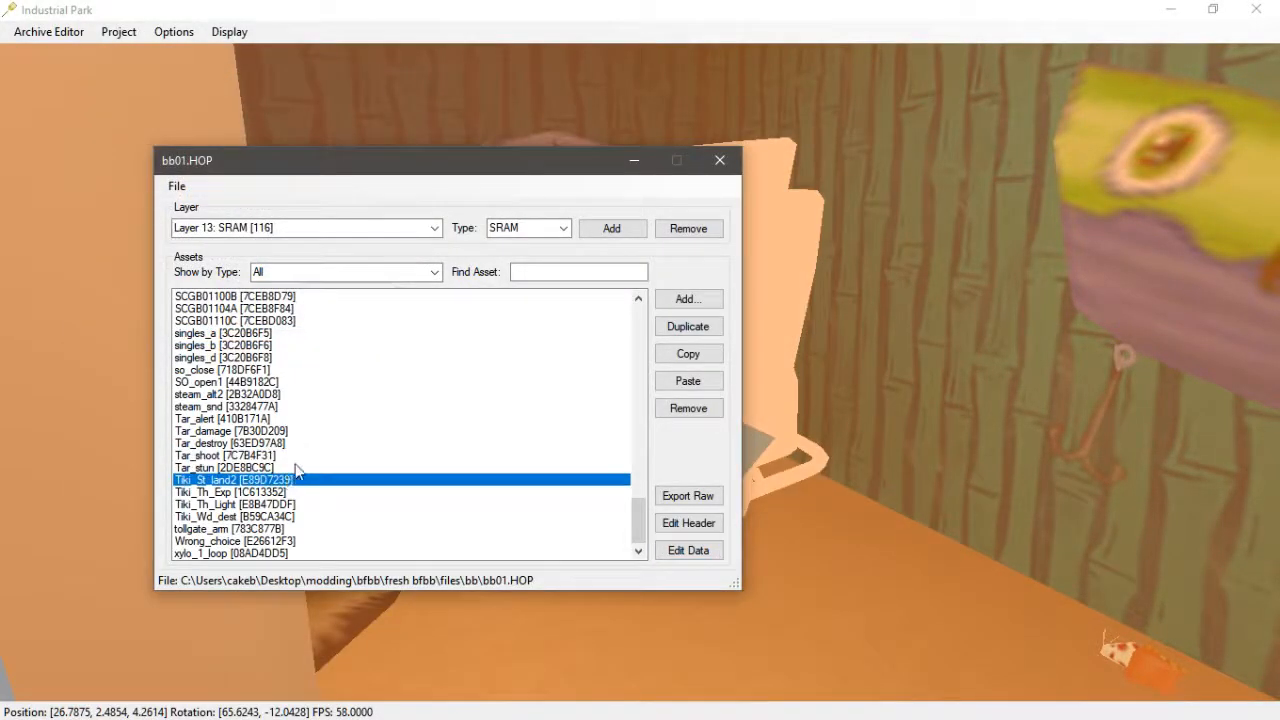
pyautogui.click(686, 551)
pyautogui.click(240, 357)
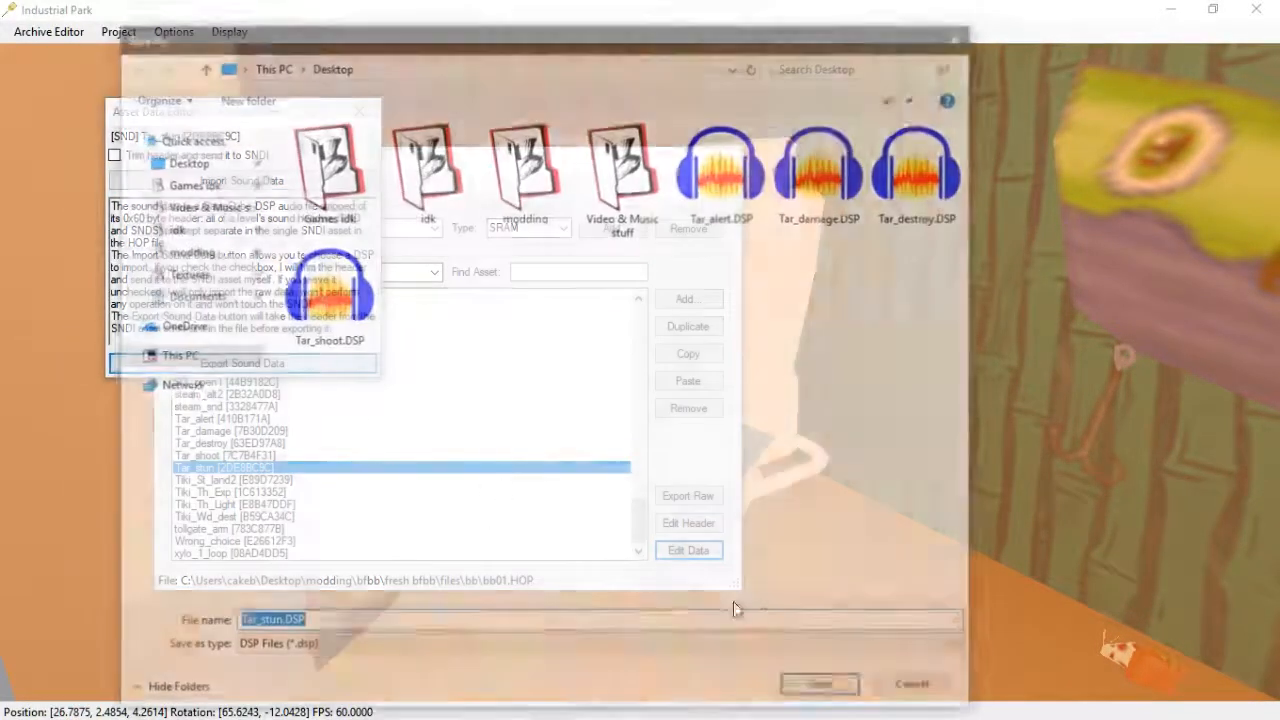
pyautogui.click(824, 691)
pyautogui.click(357, 112)
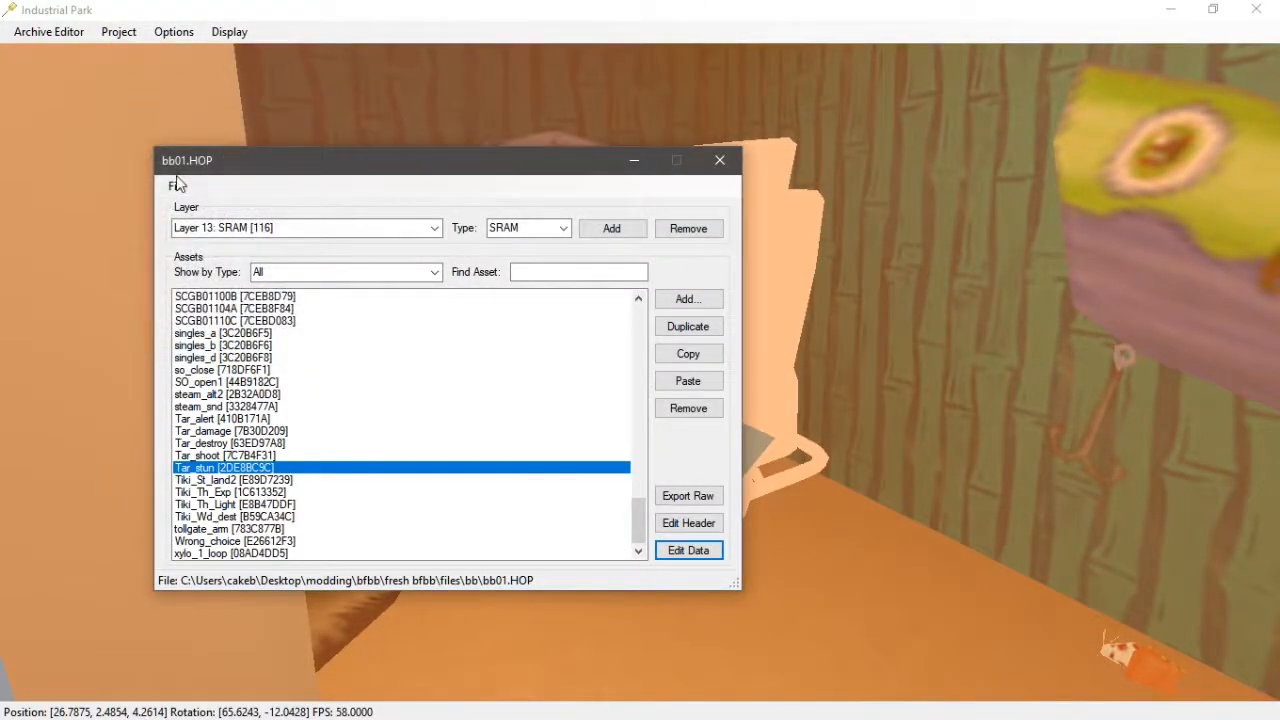
# - Close bb01.HOP without saving changes
pyautogui.click(177, 187)
pyautogui.click(130, 320)
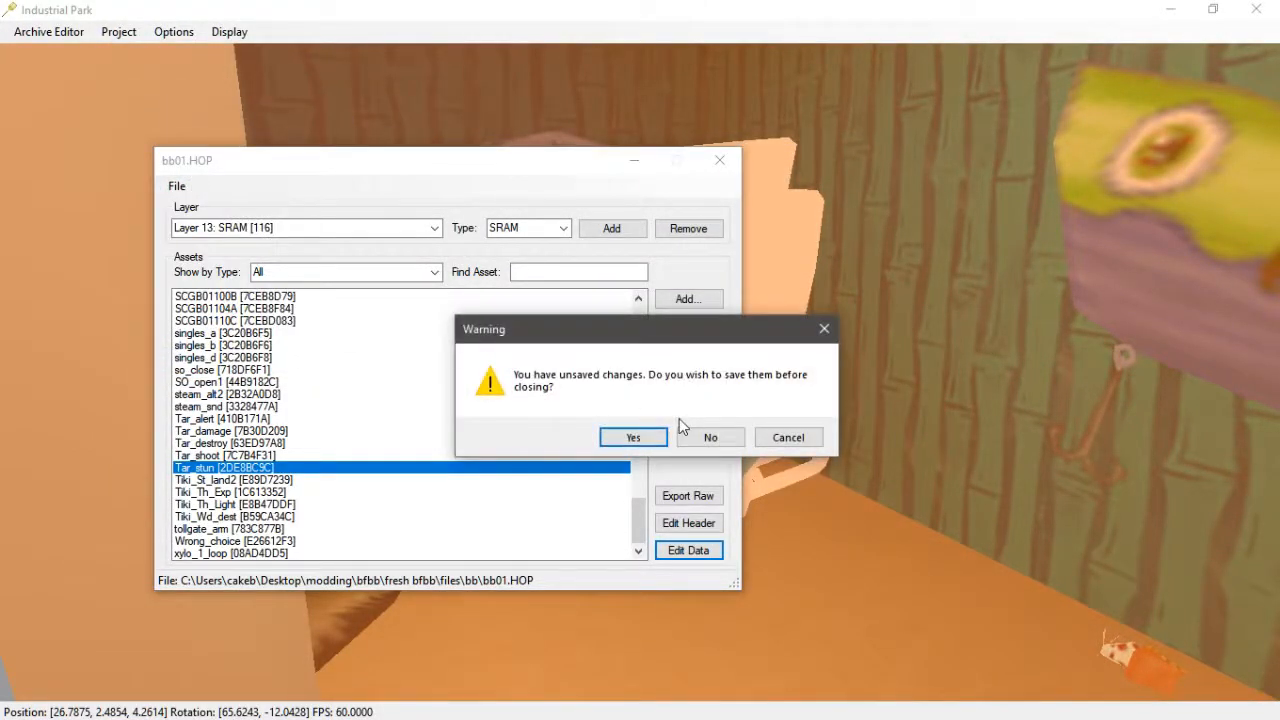
pyautogui.click(710, 437)
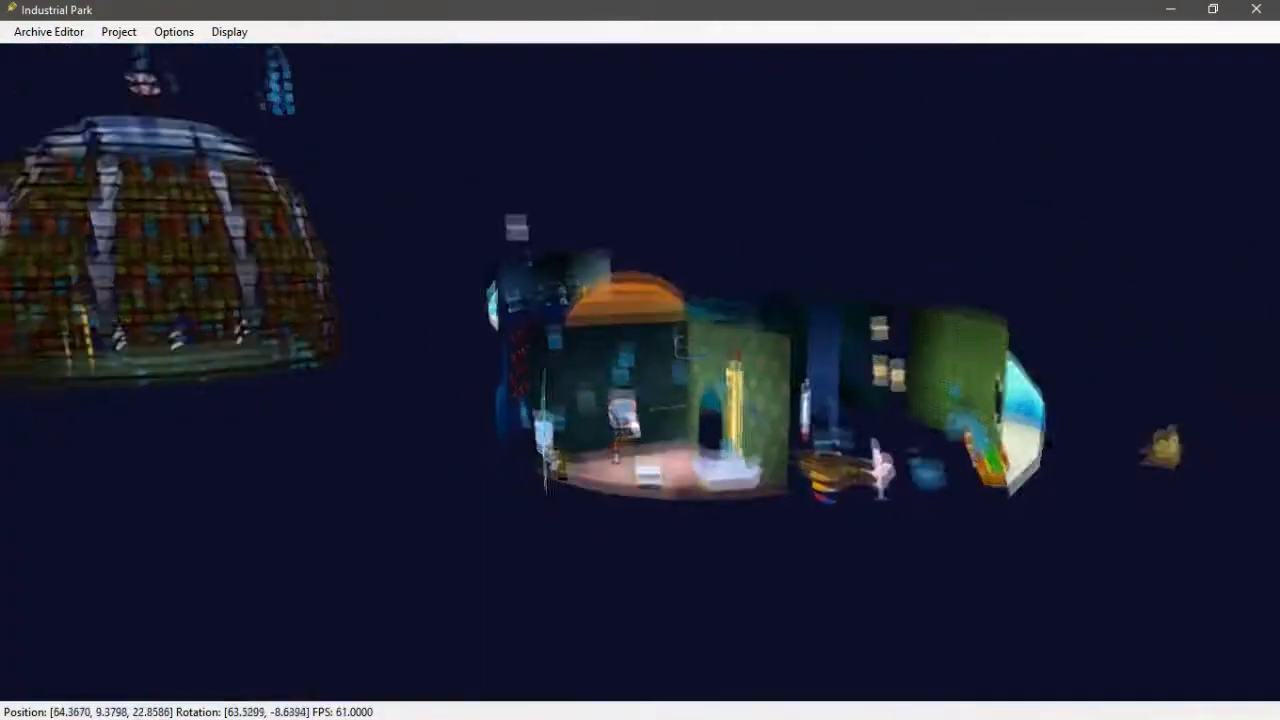
# - Open hb02.HOP from the fresh bfbb files hb folder in a new archive editor
pyautogui.moveTo(707, 565); pyautogui.dragTo(747, 427, button='middle')
pyautogui.scroll(4, 747, 427)
pyautogui.click(49, 32)
pyautogui.click(99, 145)
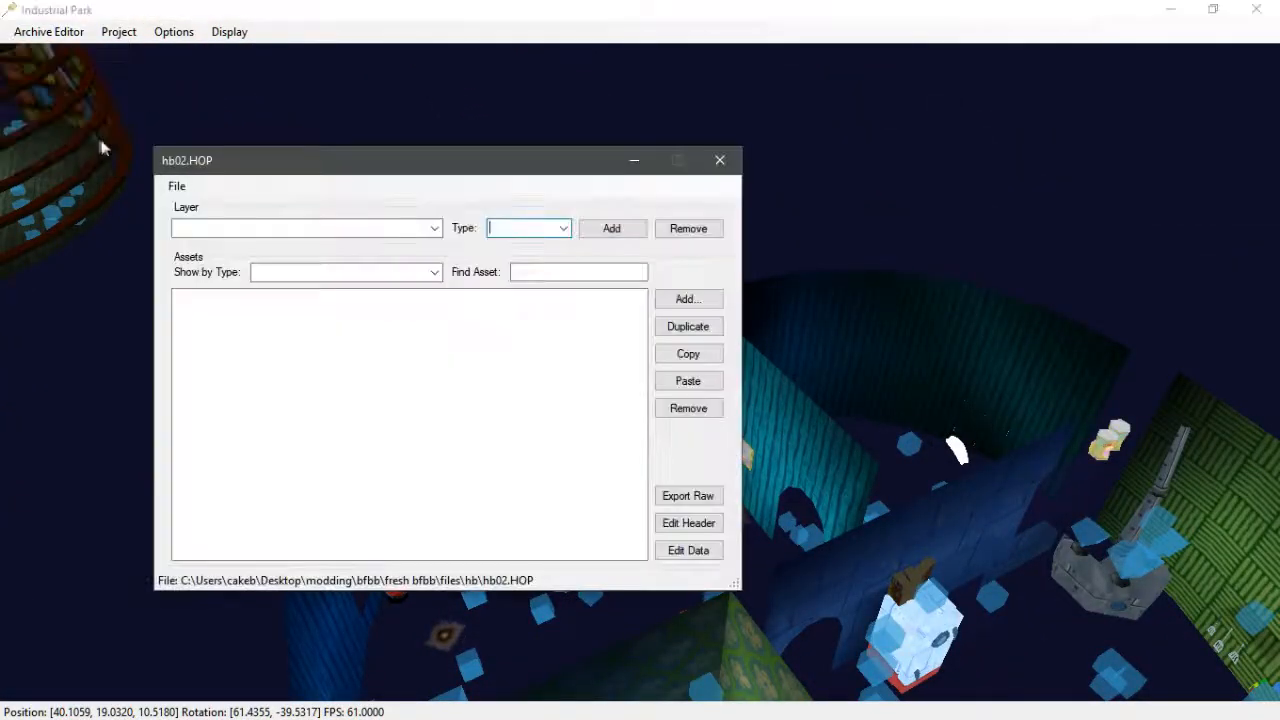
pyautogui.click(178, 187)
pyautogui.click(177, 187)
pyautogui.click(177, 187)
pyautogui.click(208, 208)
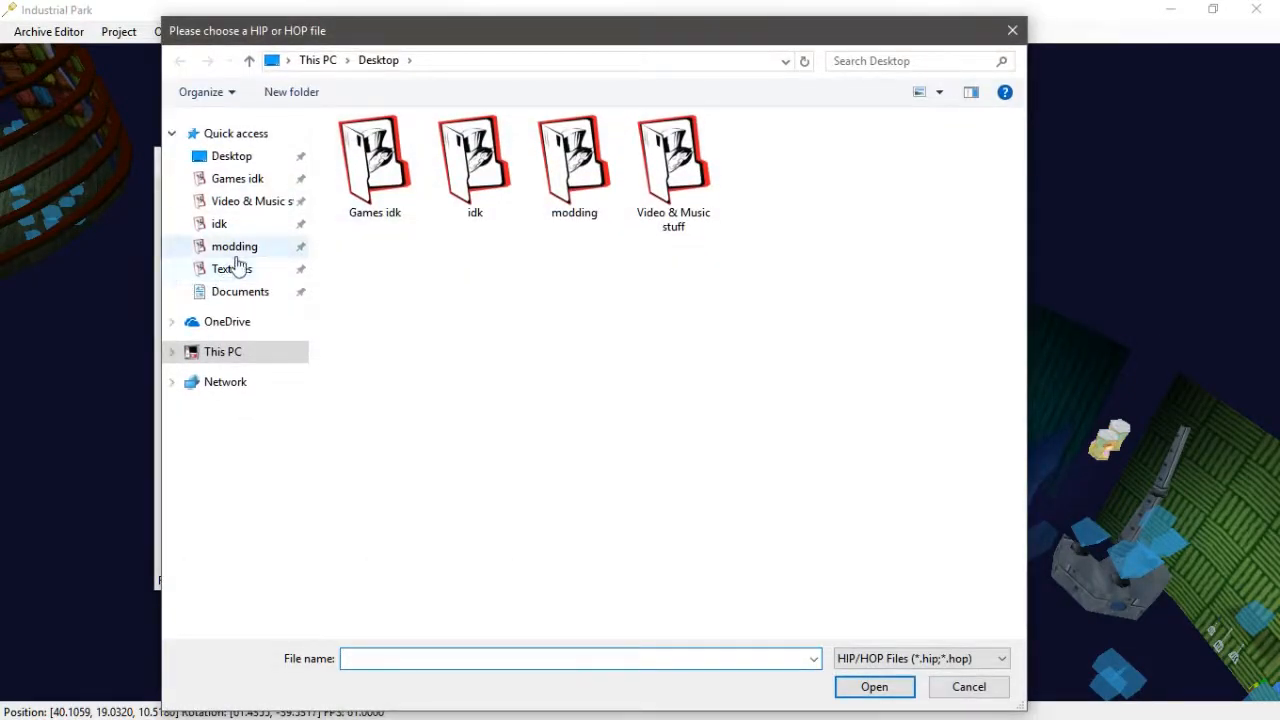
pyautogui.click(231, 248)
pyautogui.doubleClick(380, 147)
pyautogui.doubleClick(386, 148)
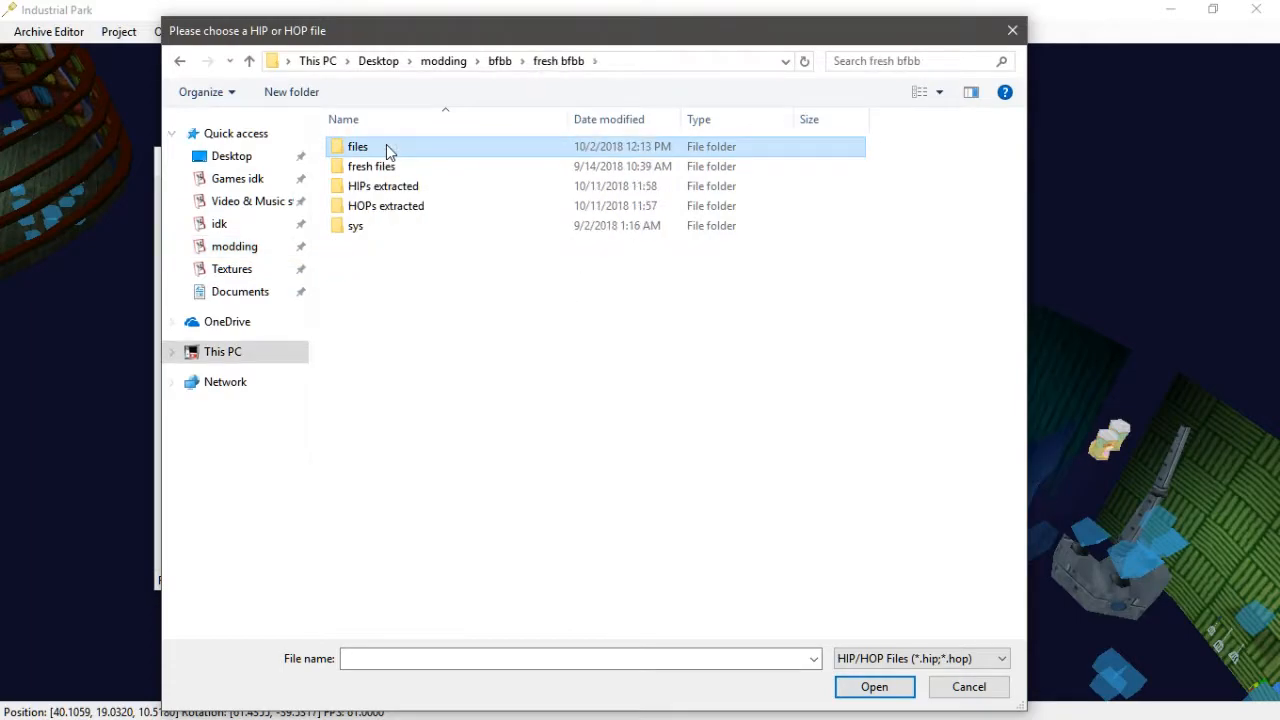
pyautogui.doubleClick(388, 150)
pyautogui.doubleClick(377, 354)
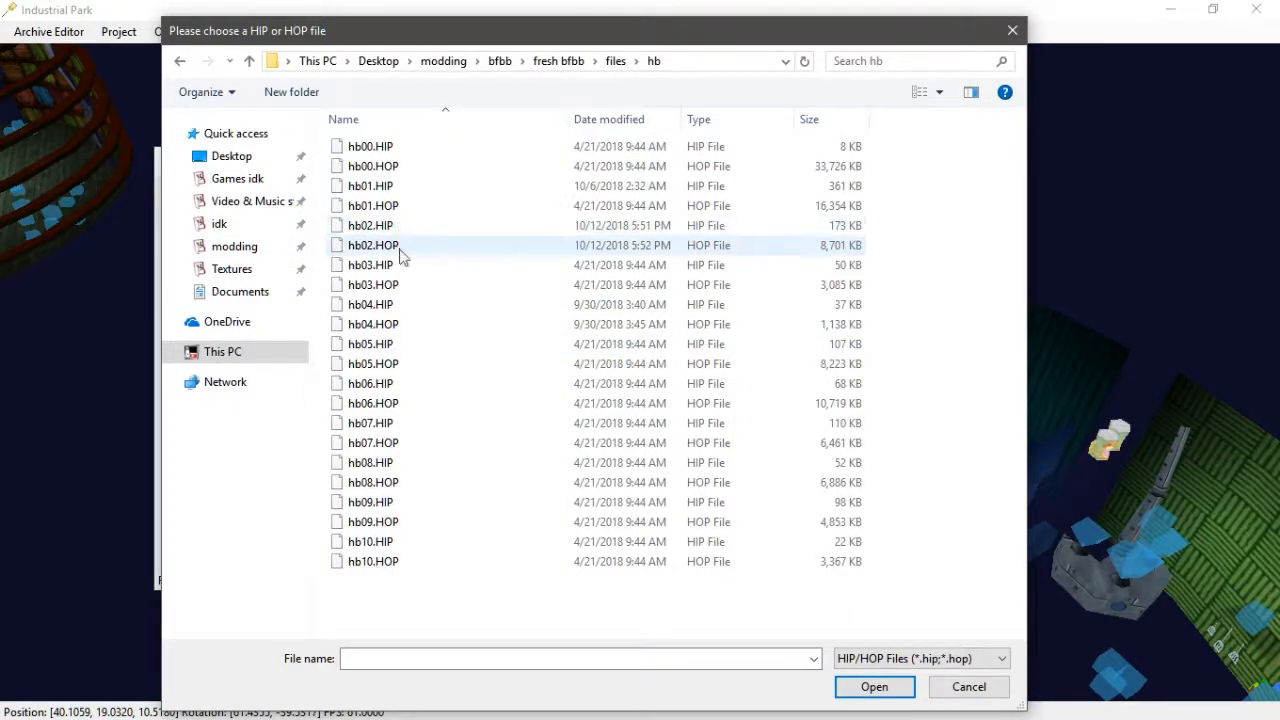
pyautogui.click(400, 248)
pyautogui.click(872, 686)
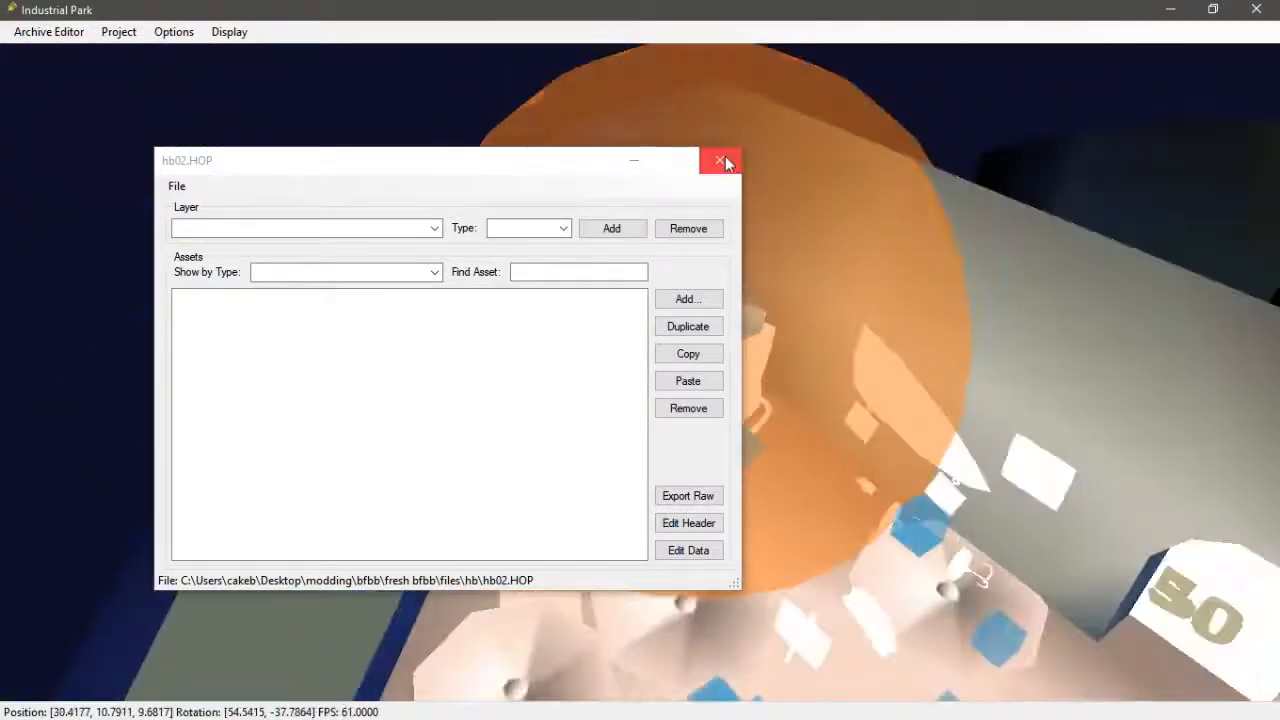
# - Close the archive editor and set the texture folder to Textures\hb02 so the level renders with textures
pyautogui.click(719, 160)
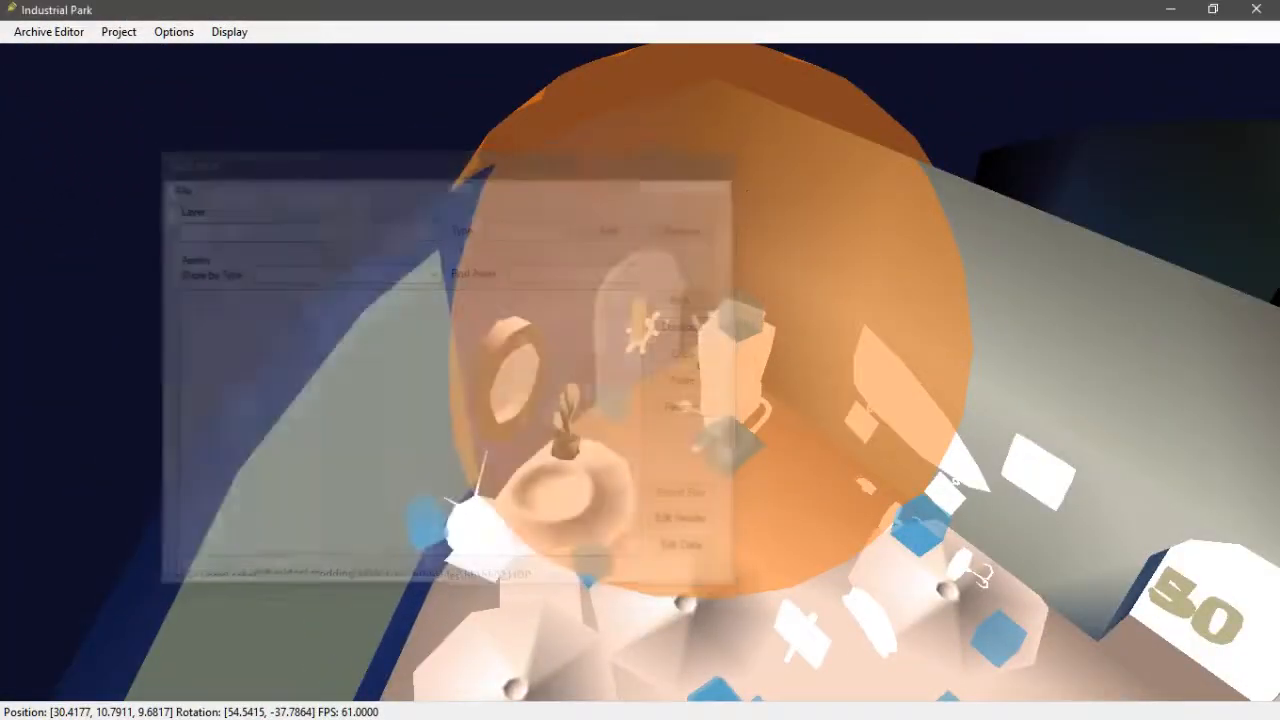
pyautogui.click(174, 31)
pyautogui.click(211, 76)
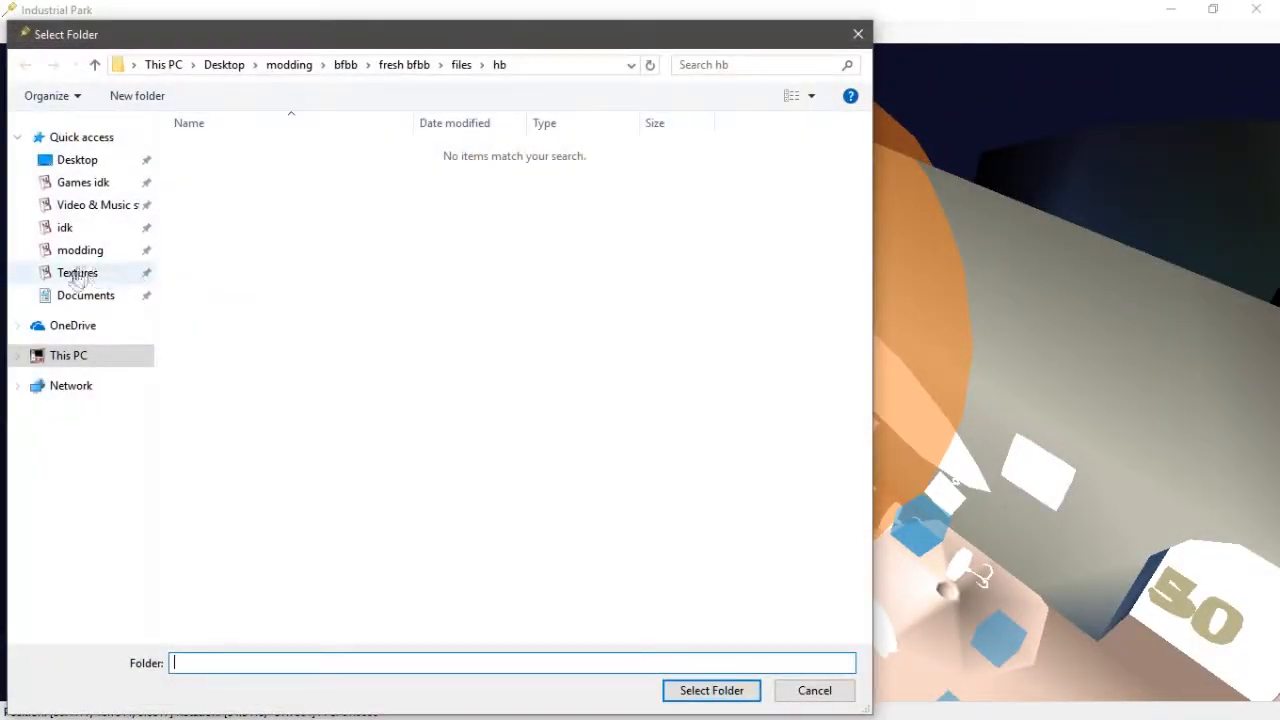
pyautogui.click(77, 273)
pyautogui.click(246, 184)
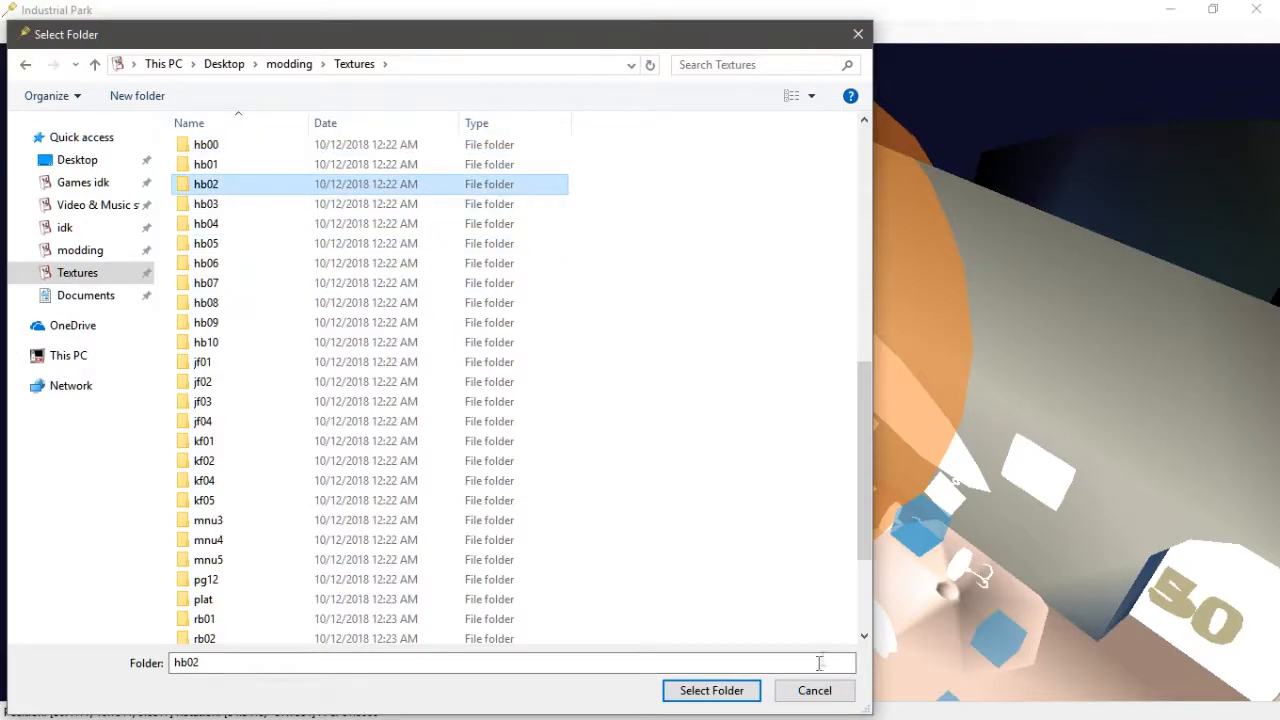
pyautogui.click(711, 690)
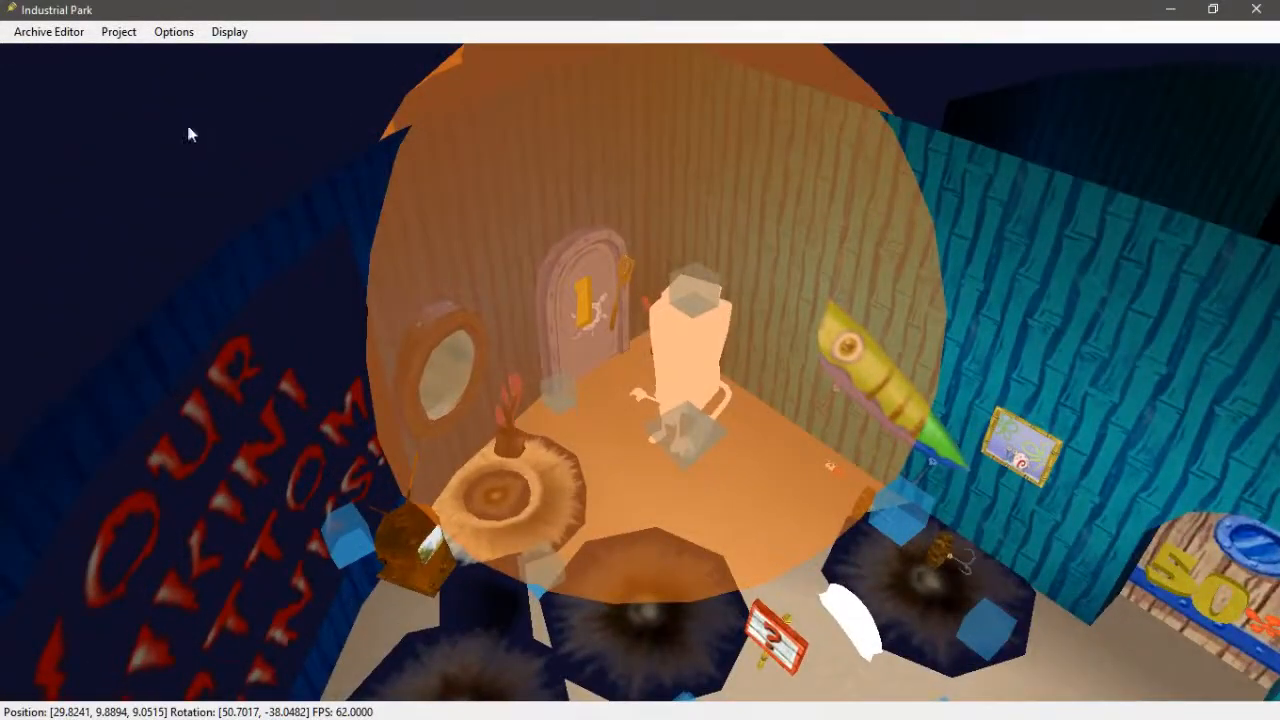
# - Reopen the hb02.HOP archive editor and review its TEXTURE and SNDTOC layers
pyautogui.click(63, 38)
pyautogui.click(75, 162)
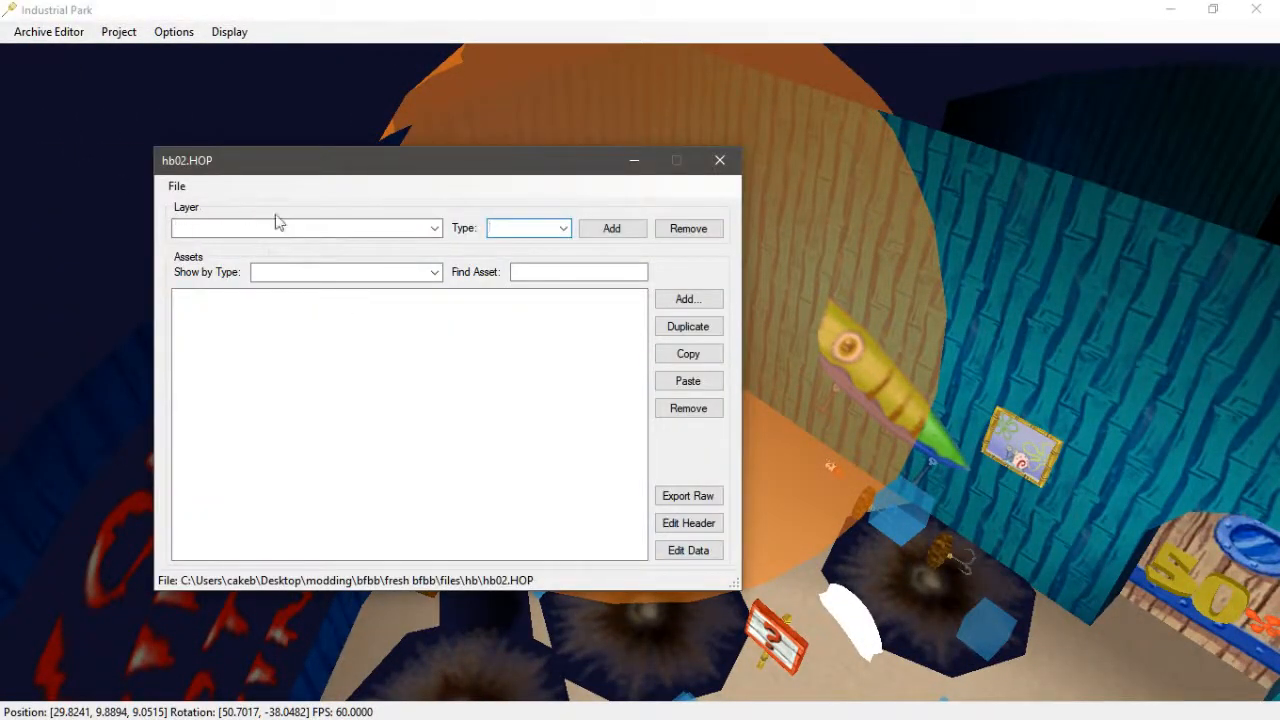
pyautogui.click(433, 229)
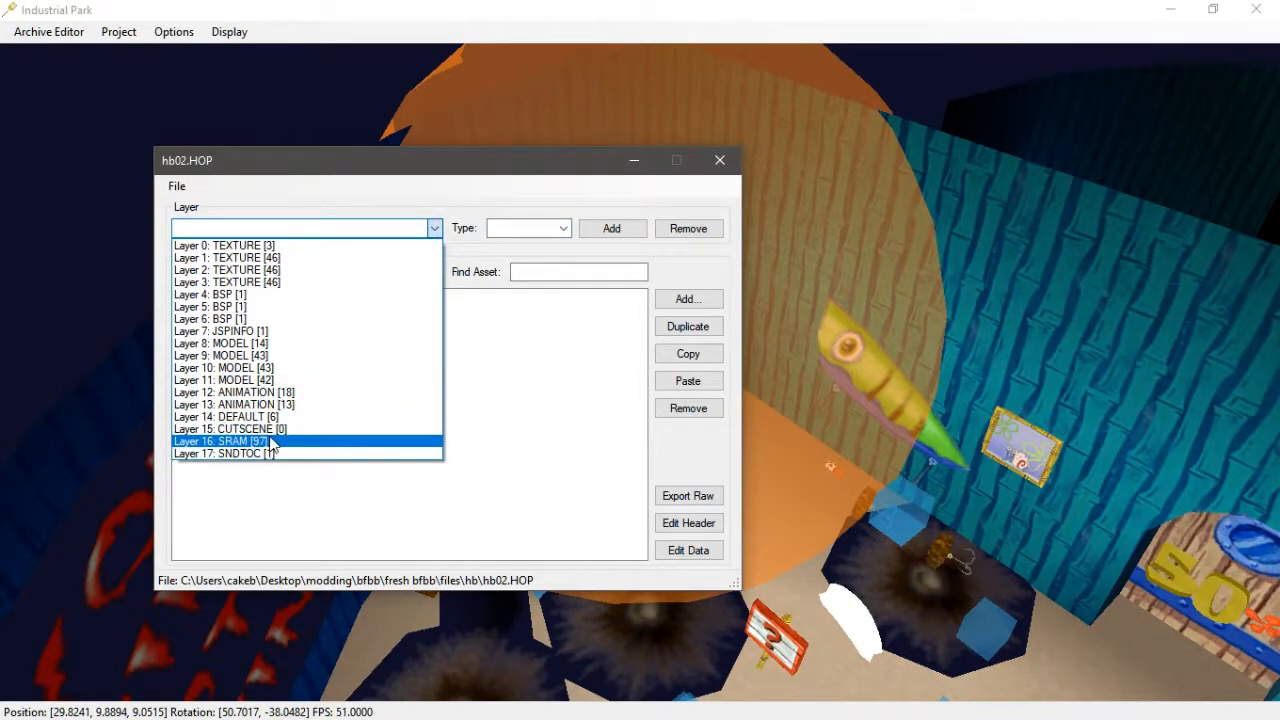
pyautogui.click(292, 245)
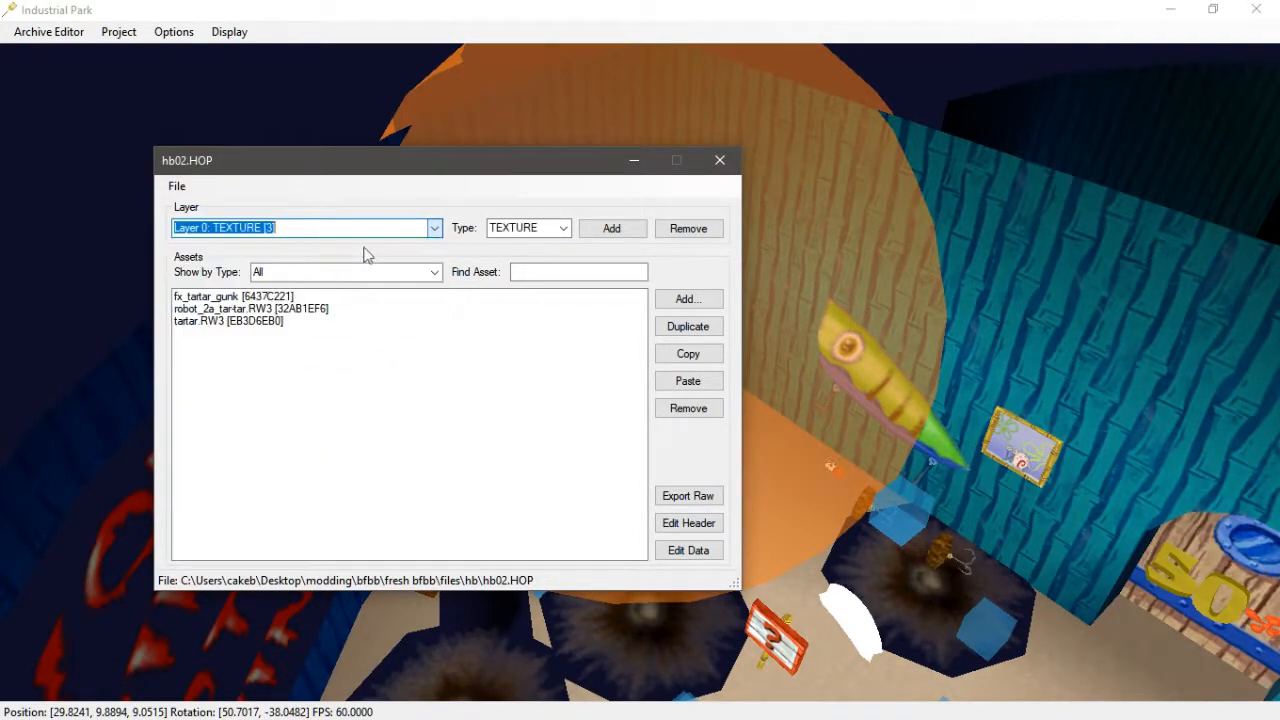
pyautogui.click(437, 229)
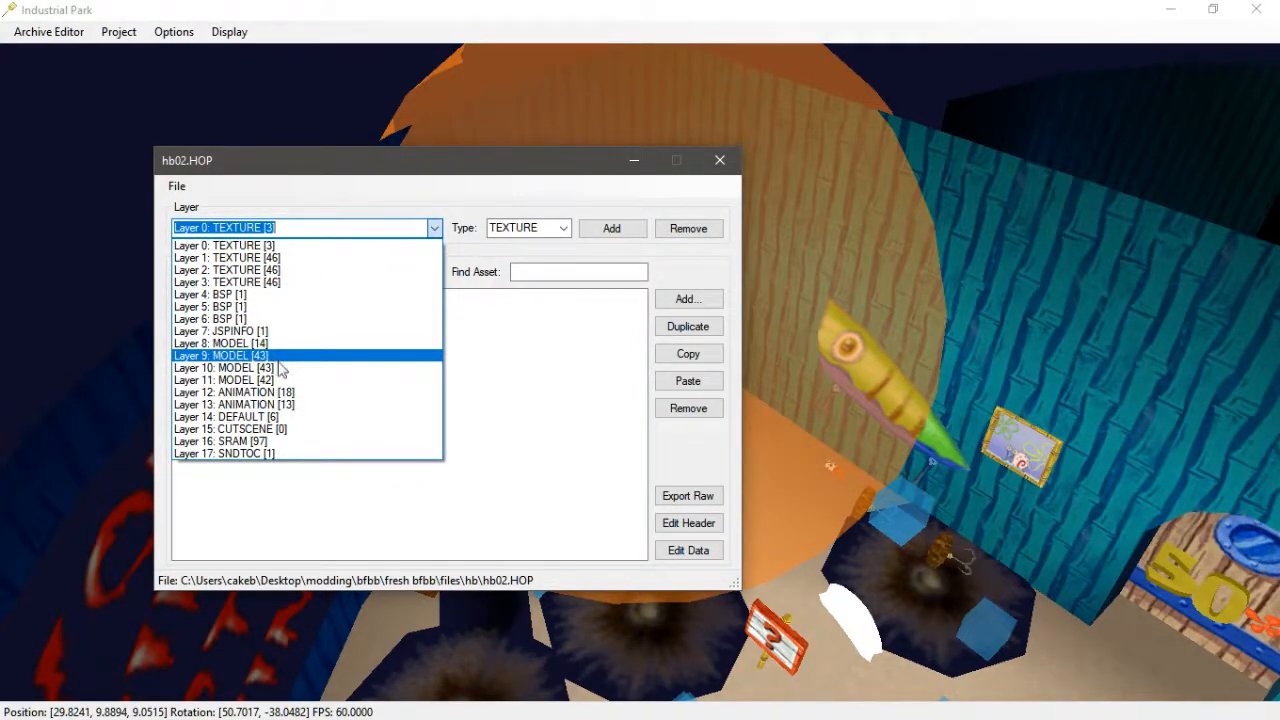
pyautogui.click(290, 453)
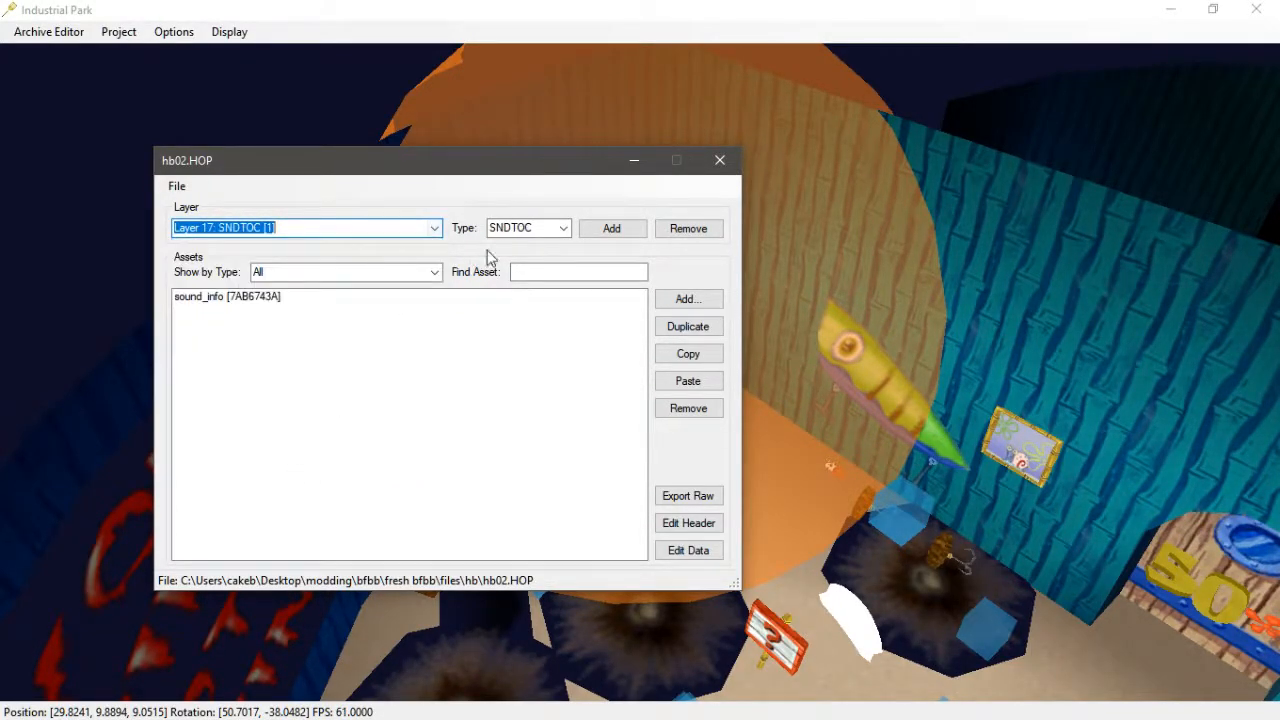
# - Add a new SRAM layer and create an SND asset in it from Tar_alert.DSP on the Desktop
pyautogui.click(612, 232)
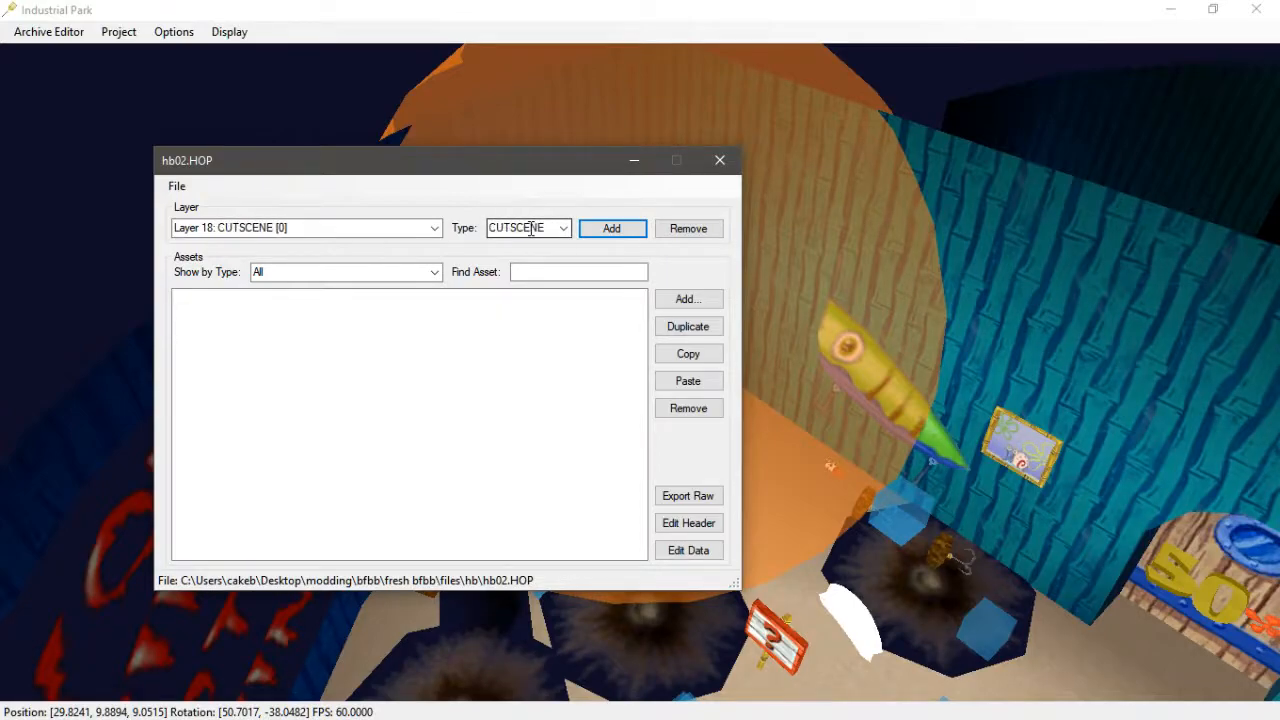
pyautogui.click(680, 300)
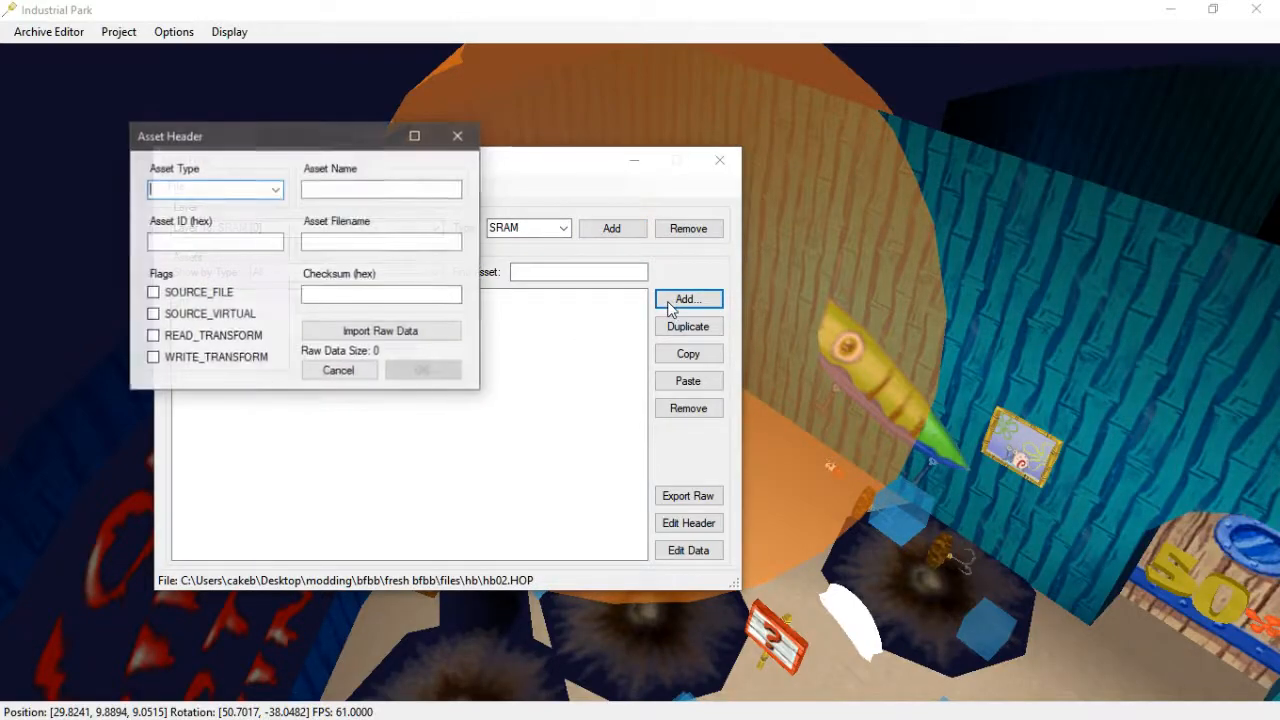
pyautogui.click(372, 331)
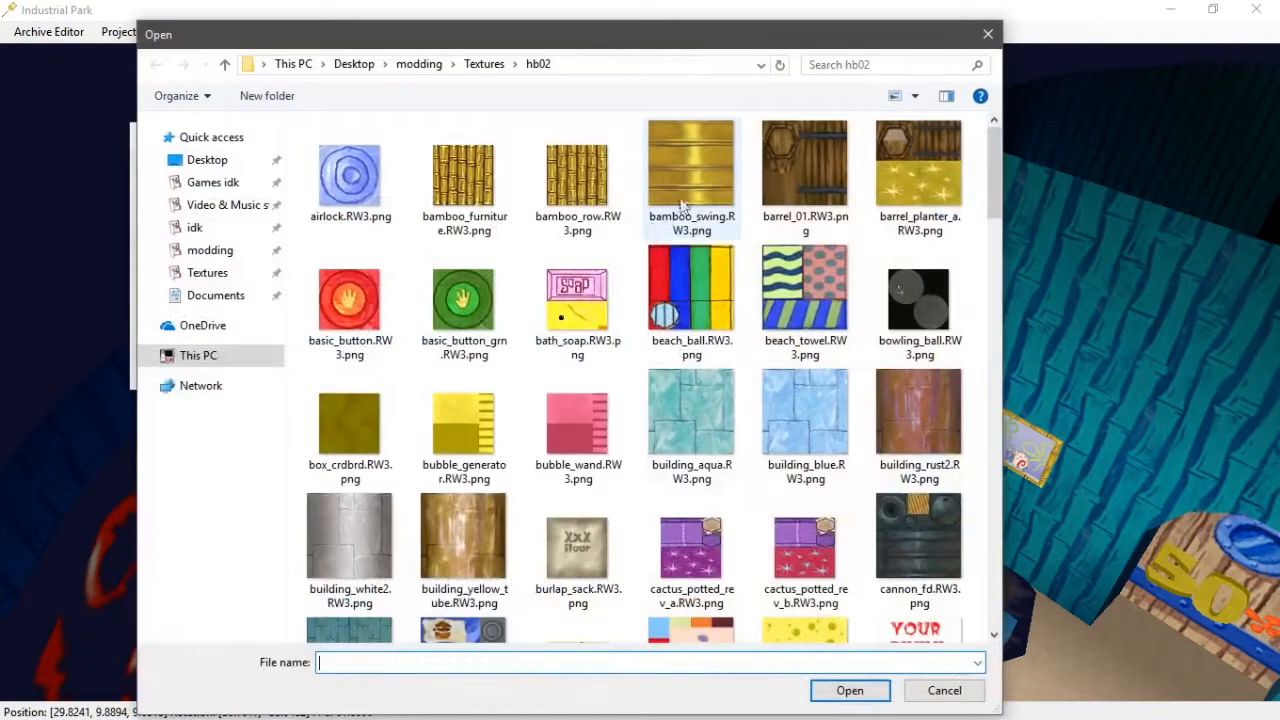
pyautogui.click(207, 160)
pyautogui.click(831, 199)
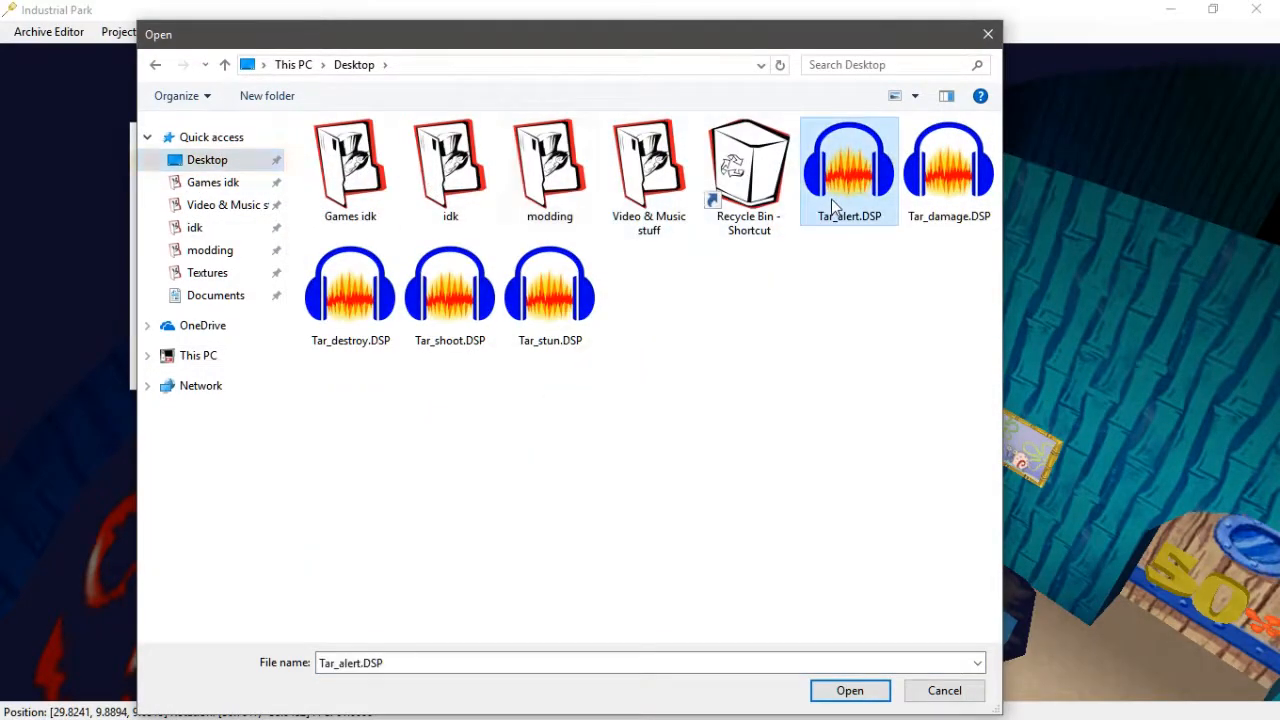
pyautogui.click(843, 688)
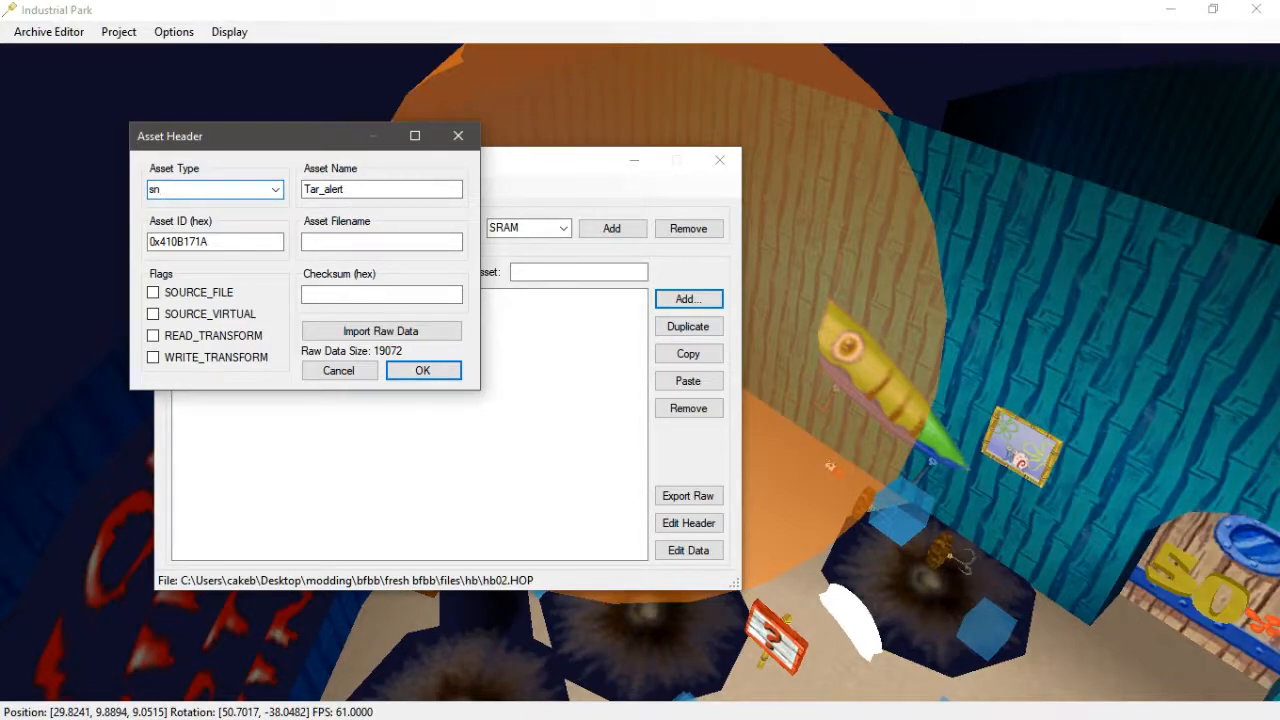
pyautogui.click(273, 190)
pyautogui.click(216, 186)
pyautogui.click(410, 373)
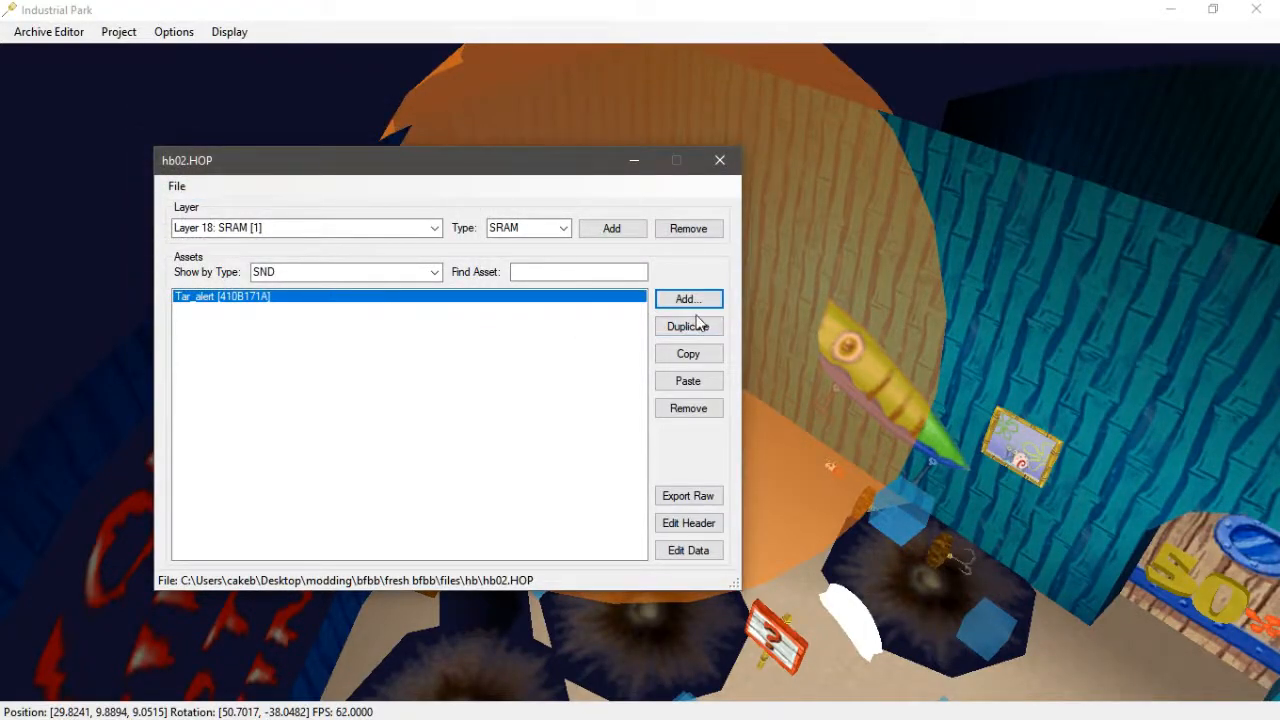
# - Import Tar_alert.DSP as the Tar_alert asset's sound data, trimming the header and sending it to SNDI
pyautogui.click(688, 551)
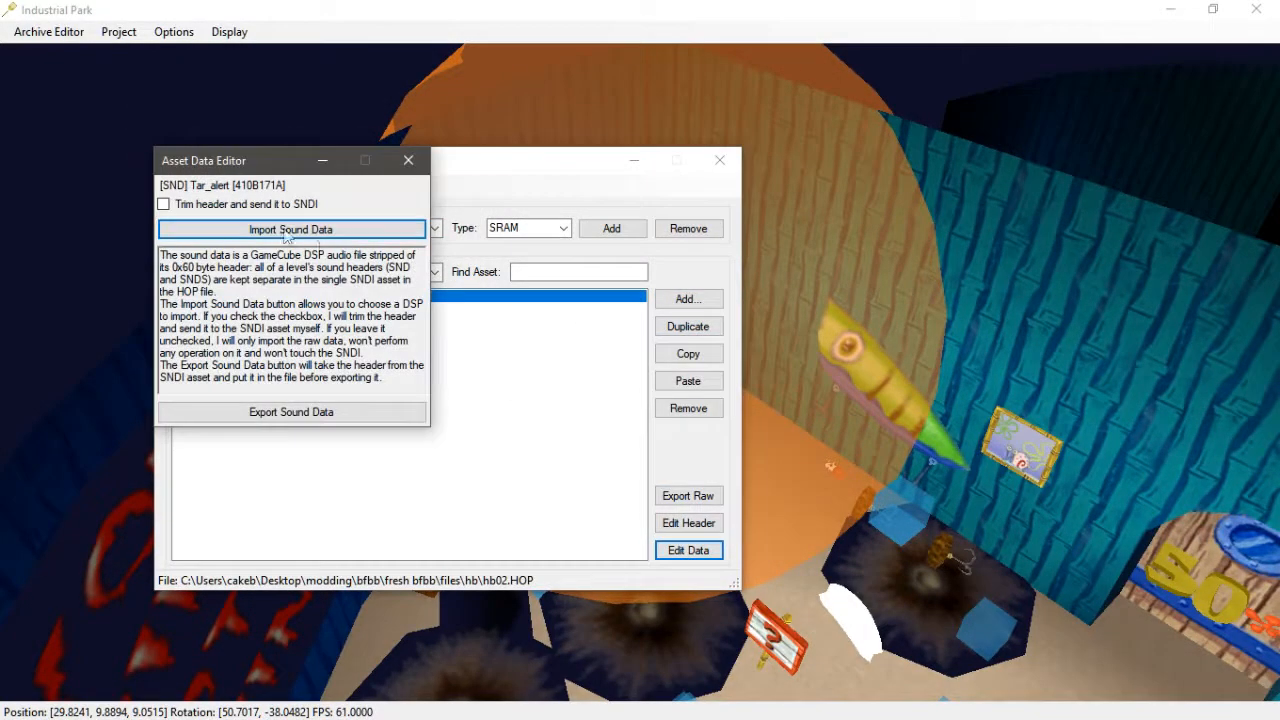
pyautogui.click(285, 205)
pyautogui.click(305, 231)
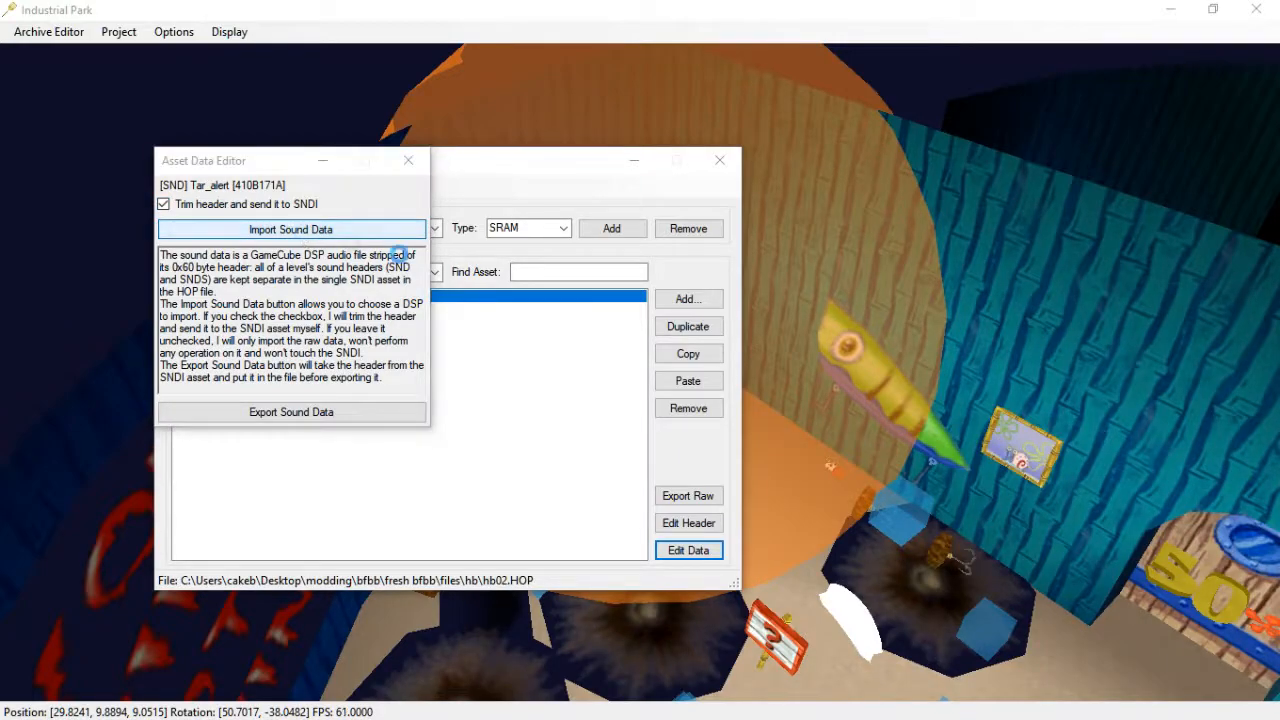
pyautogui.click(860, 190)
pyautogui.click(848, 692)
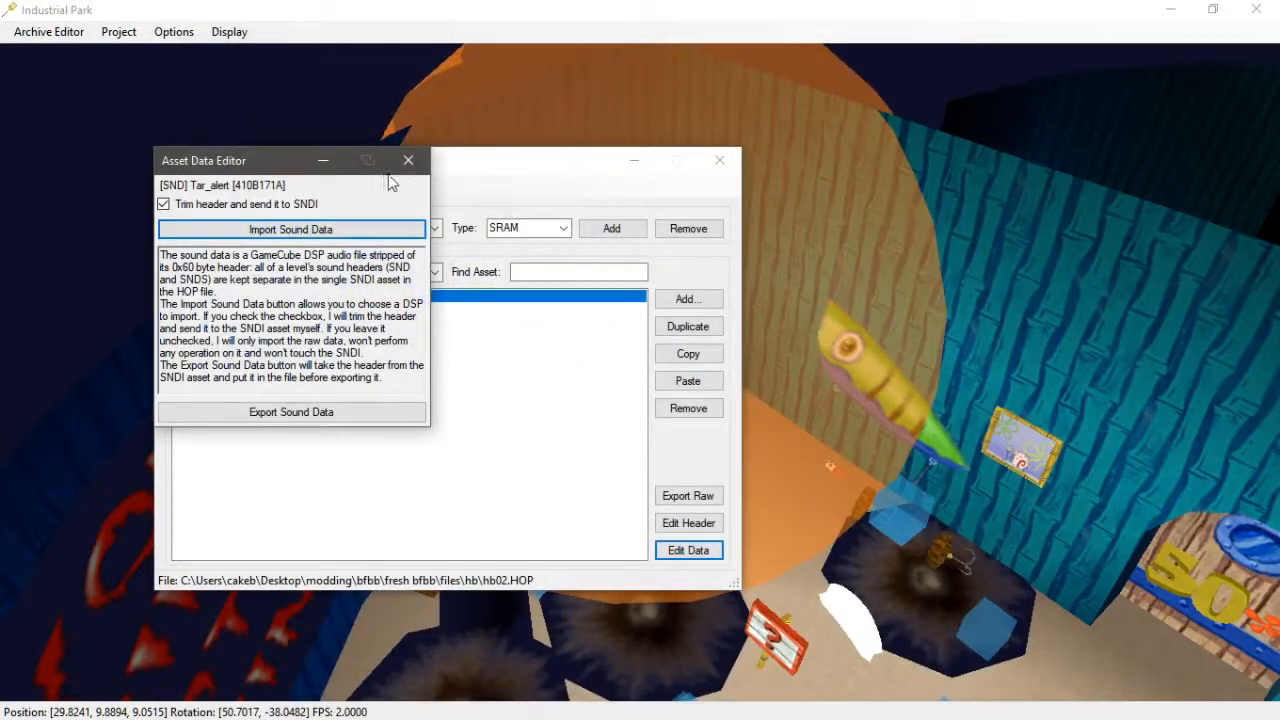
pyautogui.click(408, 160)
# - Duplicate the Tar_alert asset four times
pyautogui.click(690, 299)
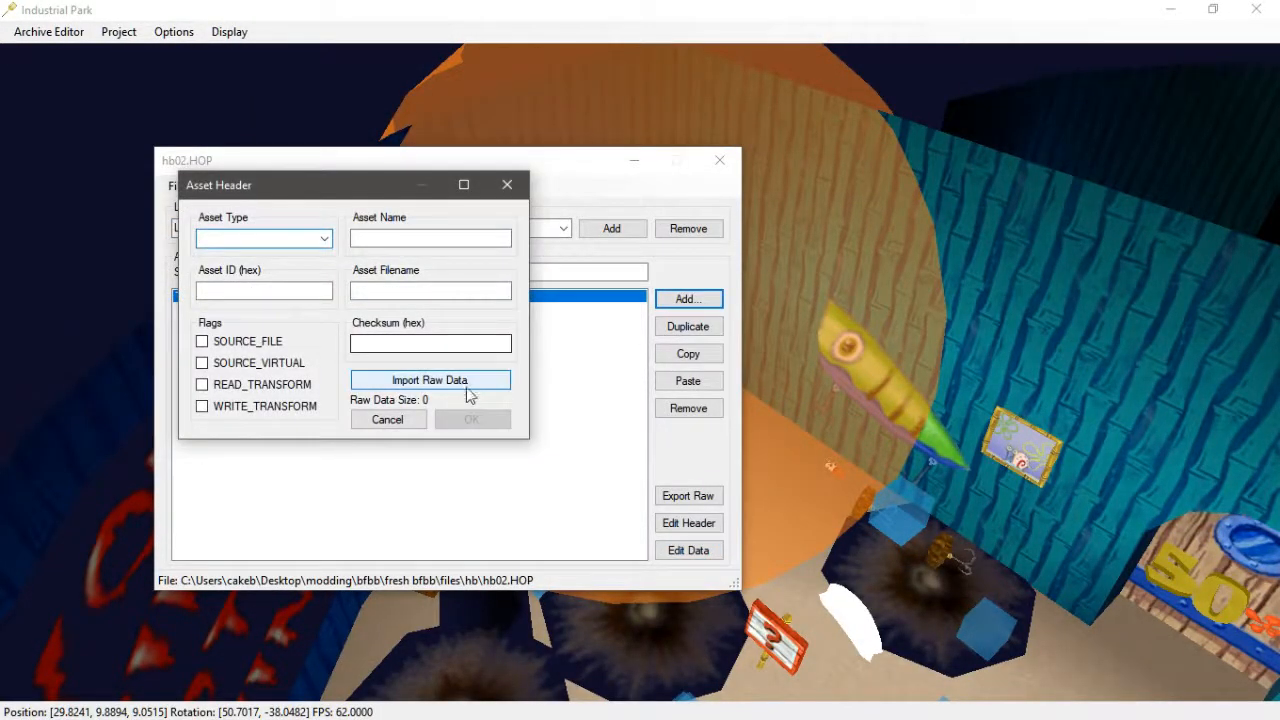
pyautogui.press('Escape')
pyautogui.click(689, 330)
pyautogui.click(687, 328)
pyautogui.click(687, 328)
pyautogui.click(686, 330)
# - Replace the first Tar_alert copy's header with raw data imported from Tar_damage.DSP
pyautogui.click(378, 310)
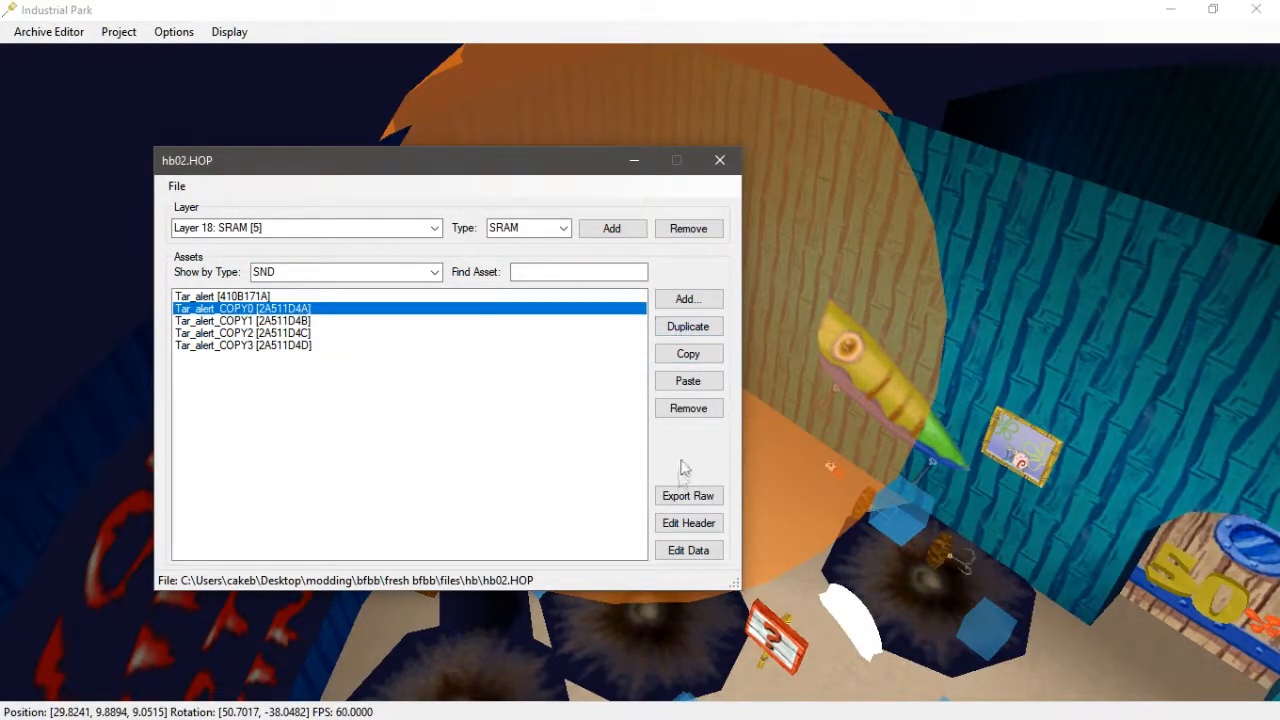
pyautogui.click(688, 526)
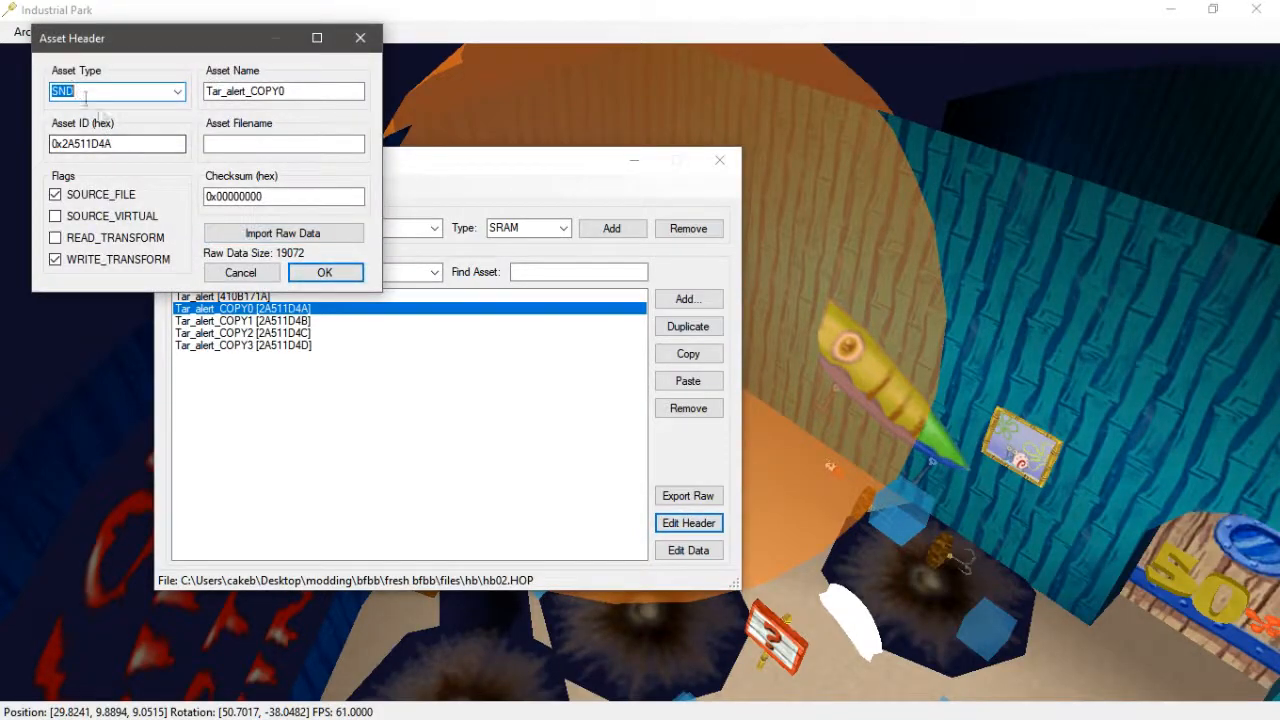
pyautogui.click(310, 232)
pyautogui.click(851, 170)
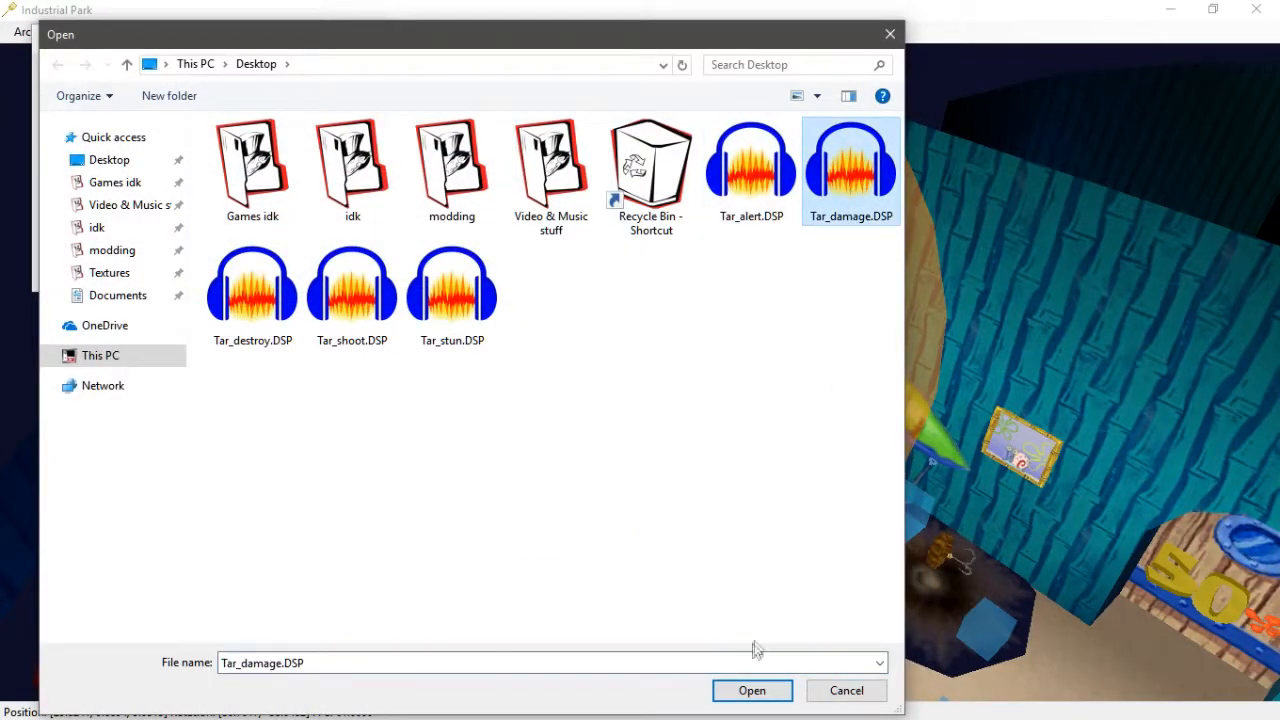
pyautogui.click(740, 698)
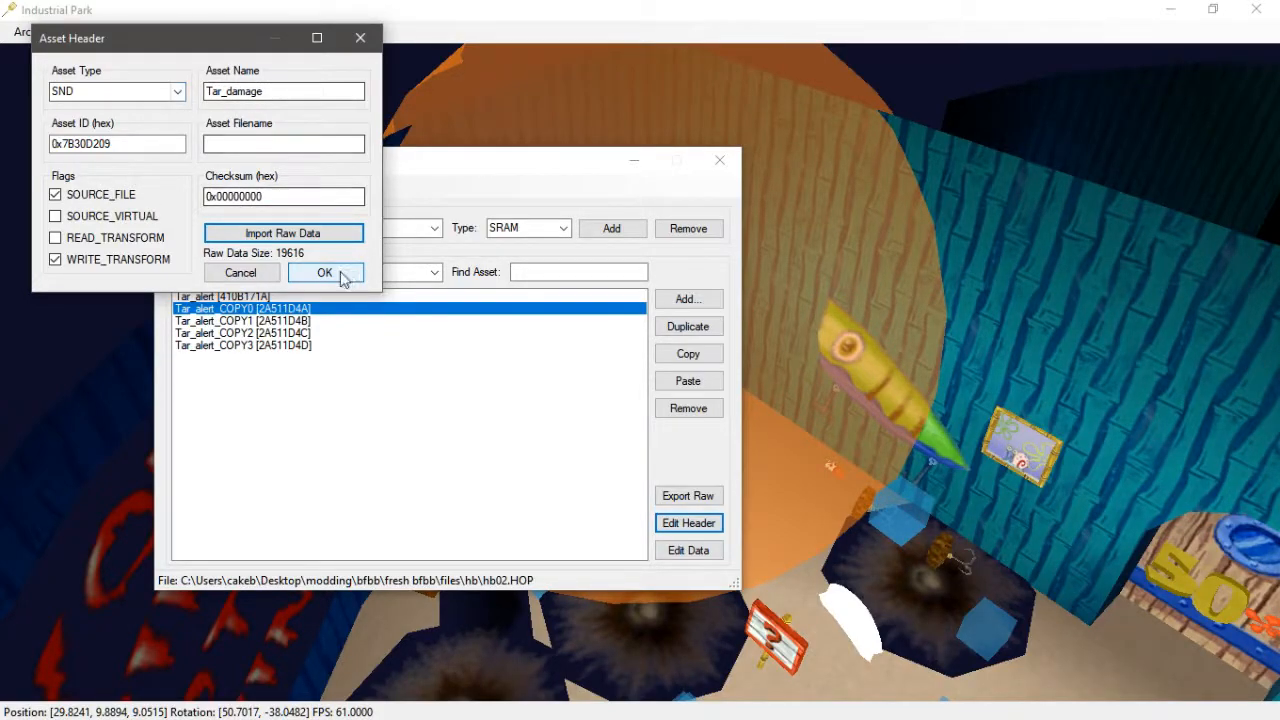
pyautogui.click(325, 273)
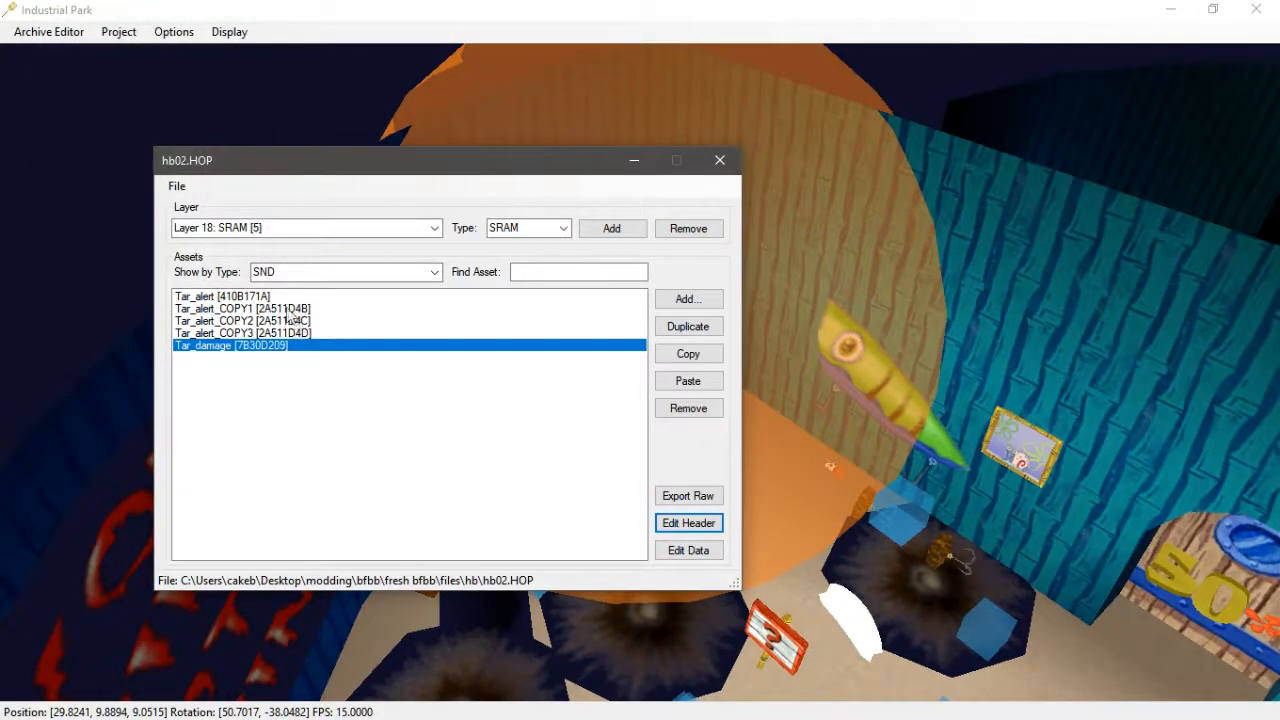
# - Import Tar_damage.DSP as the Tar_damage asset's sound data with the header trimmed and sent to SNDI
pyautogui.click(252, 346)
pyautogui.click(688, 551)
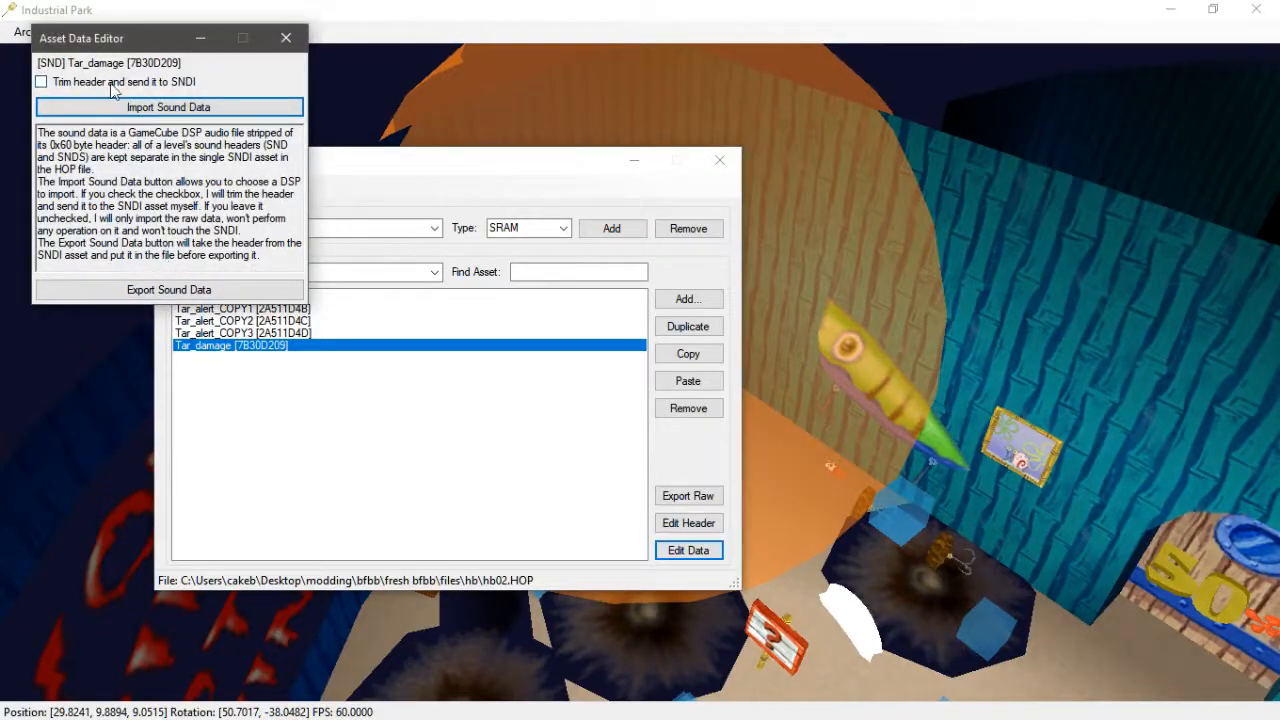
pyautogui.click(40, 80)
pyautogui.click(177, 106)
pyautogui.click(849, 168)
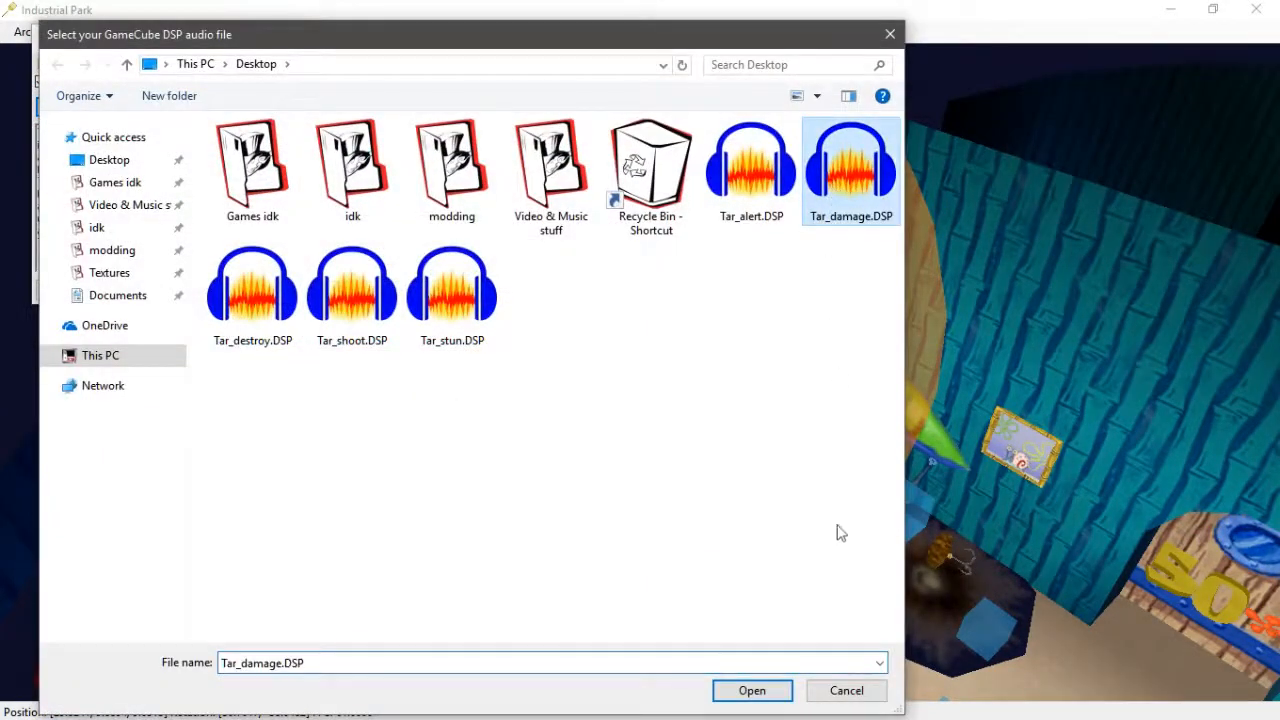
pyautogui.click(757, 686)
pyautogui.click(285, 39)
# - Replace the next Tar_alert copy's header with raw data imported from Tar_destroy.DSP
pyautogui.click(265, 309)
pyautogui.click(710, 527)
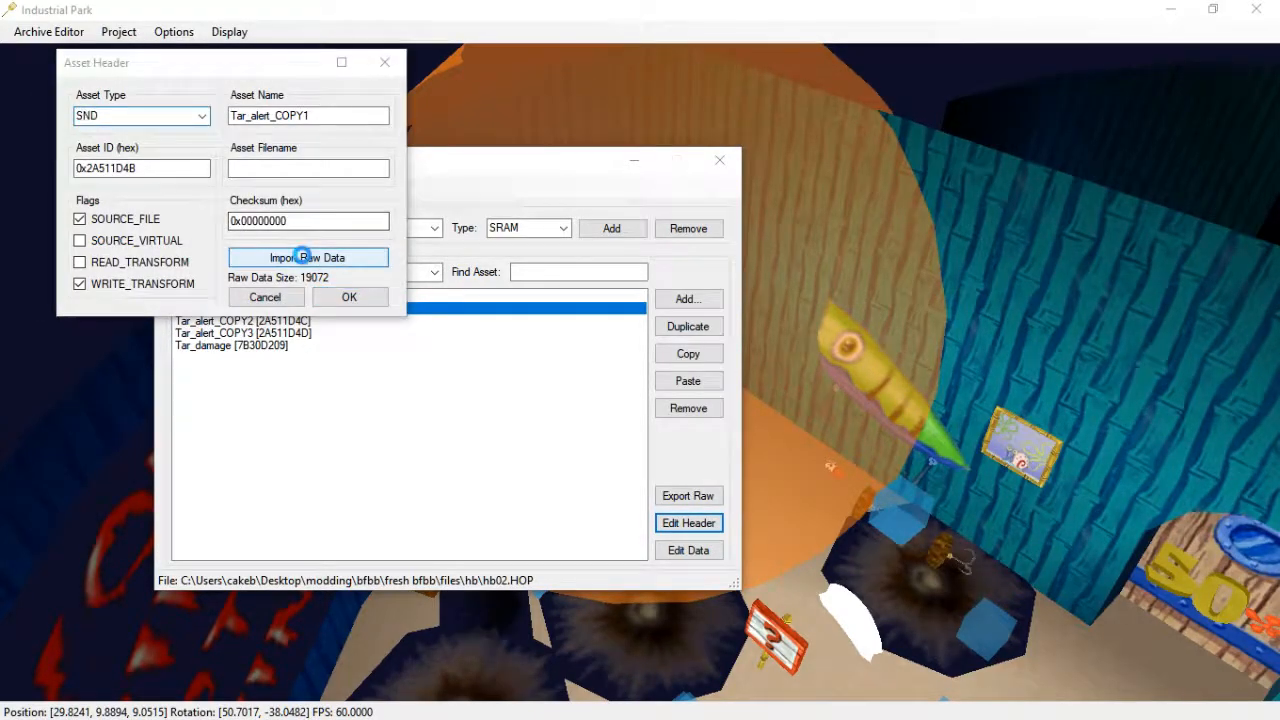
pyautogui.click(304, 256)
pyautogui.click(277, 290)
pyautogui.click(771, 689)
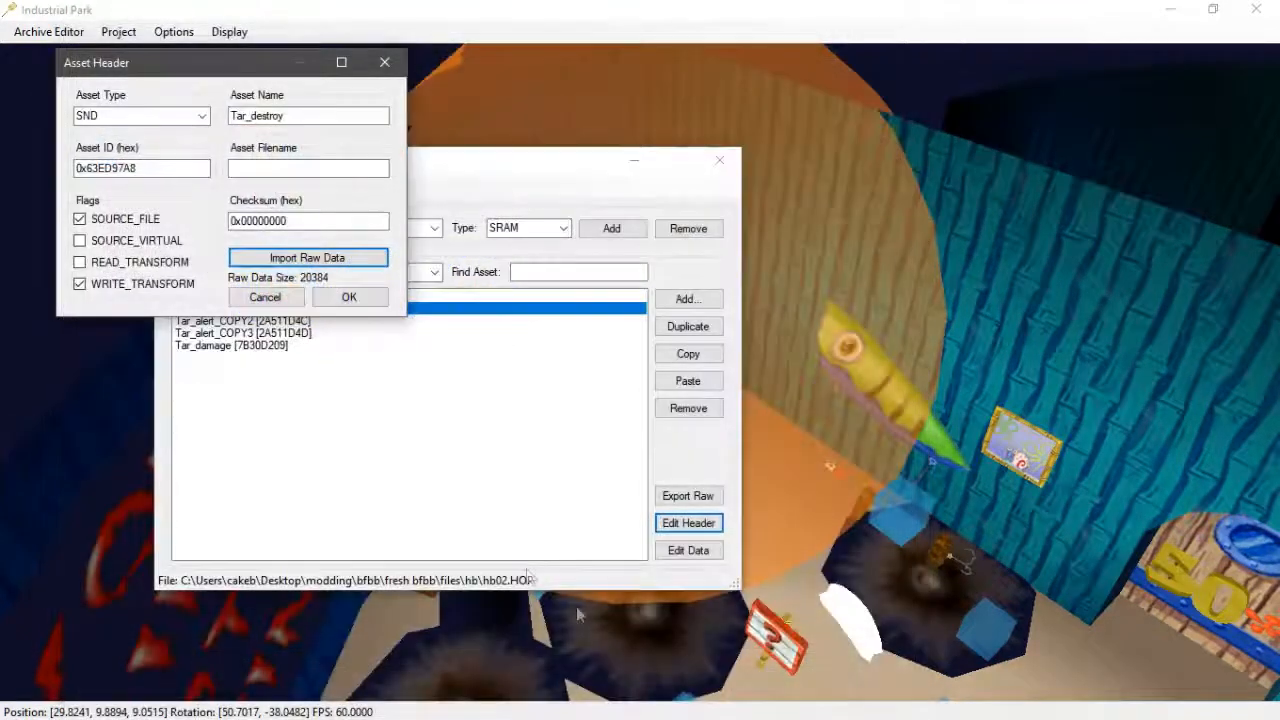
pyautogui.click(345, 297)
# - Import Tar_destroy.DSP as the Tar_destroy asset's trimmed sound data
pyautogui.click(699, 553)
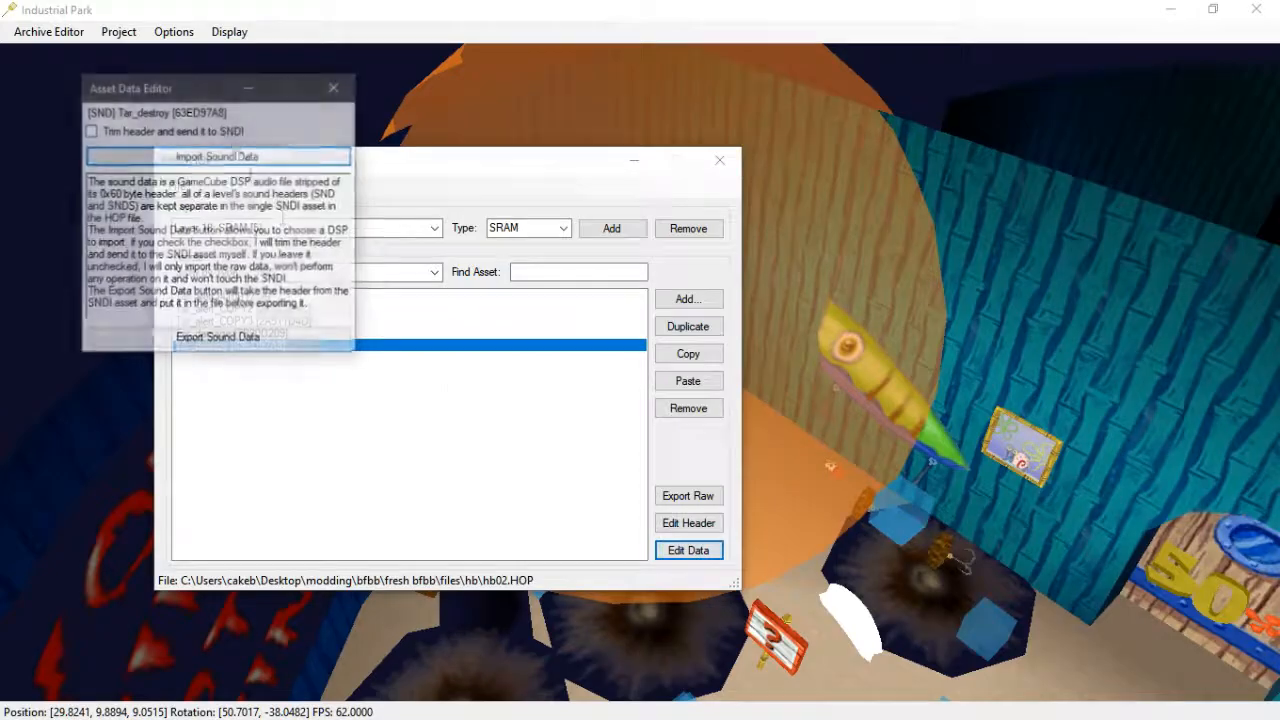
pyautogui.click(250, 157)
pyautogui.click(301, 290)
pyautogui.click(800, 690)
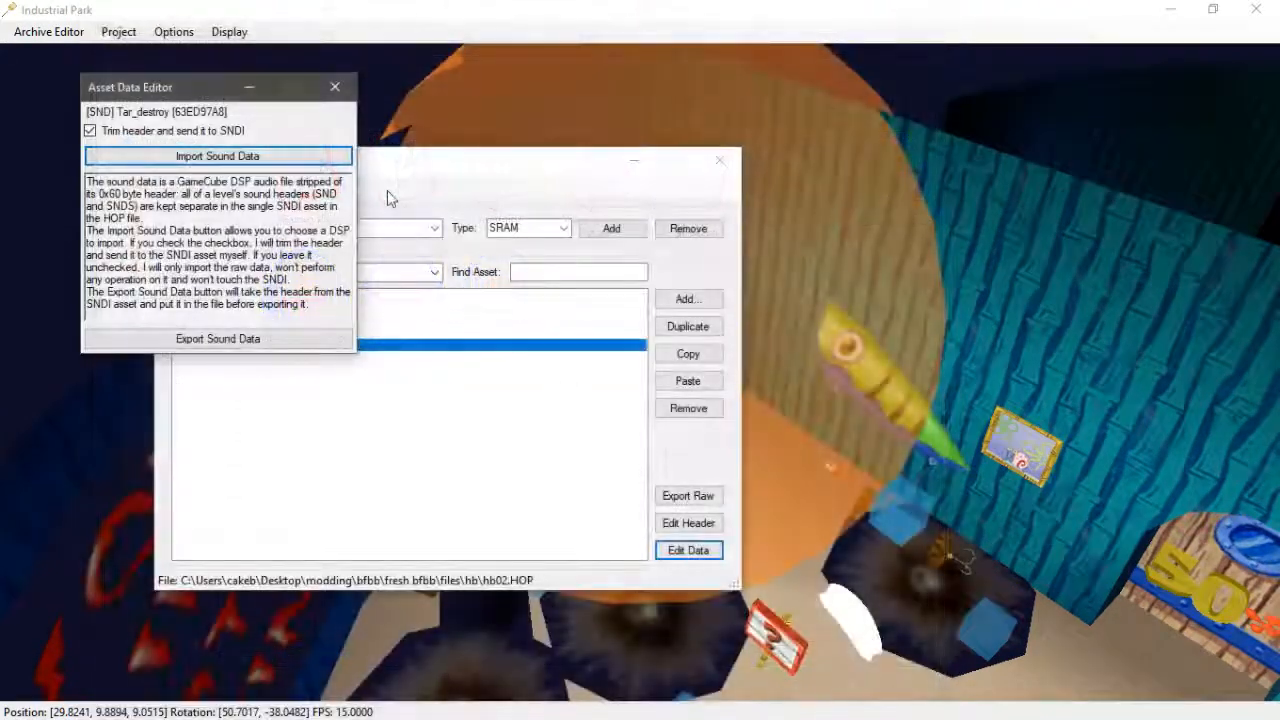
pyautogui.click(333, 87)
# - Replace the next Tar_alert copy's header with raw data imported from Tar_shoot.DSP
pyautogui.click(362, 309)
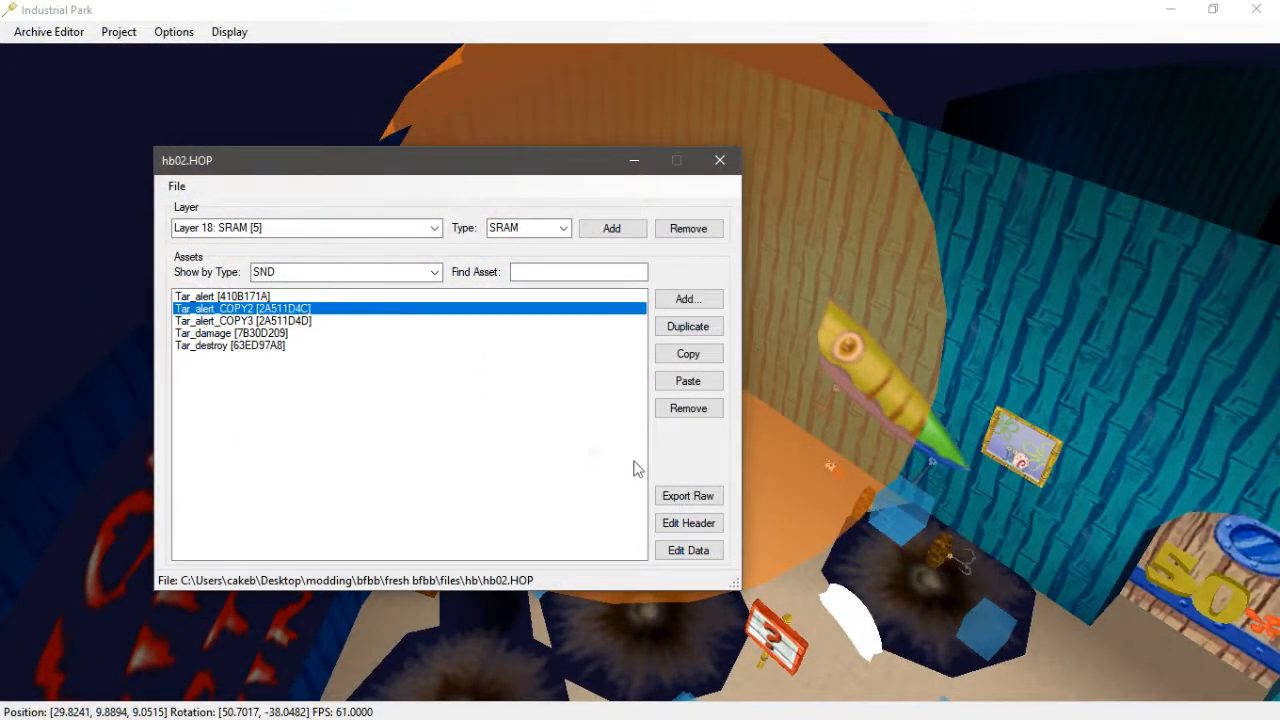
pyautogui.click(705, 533)
pyautogui.click(334, 305)
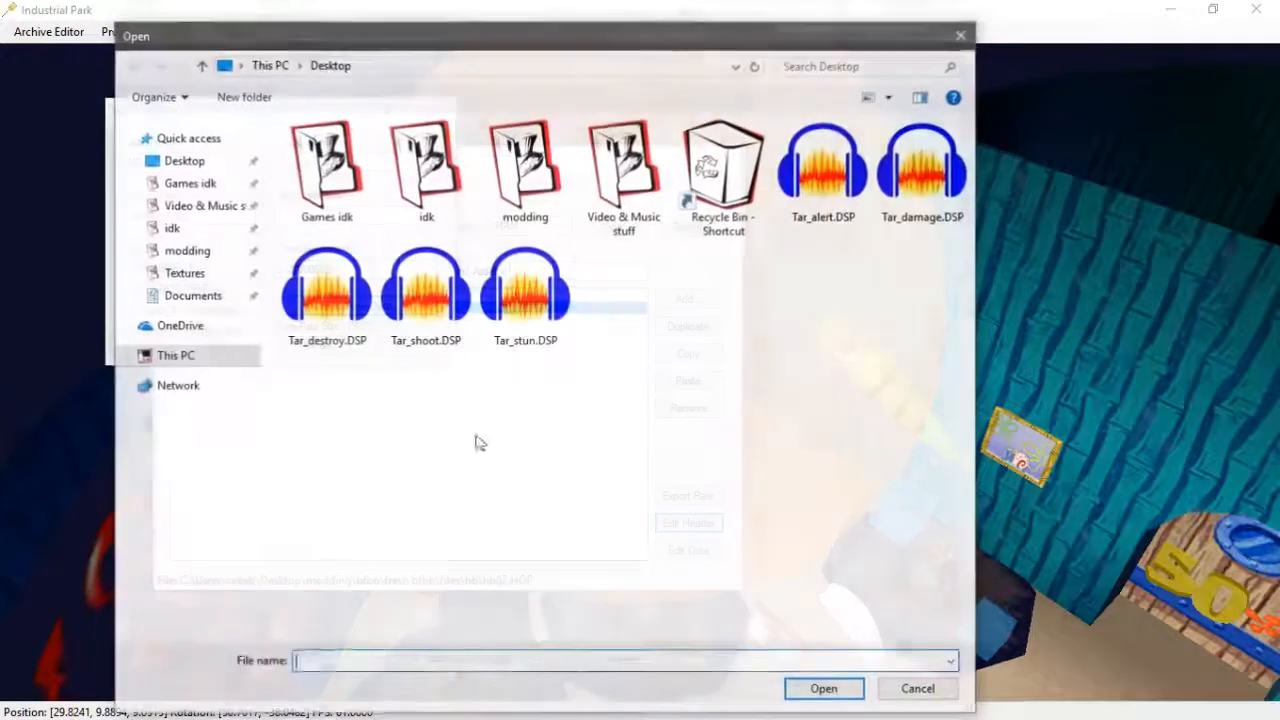
pyautogui.click(410, 310)
pyautogui.click(828, 690)
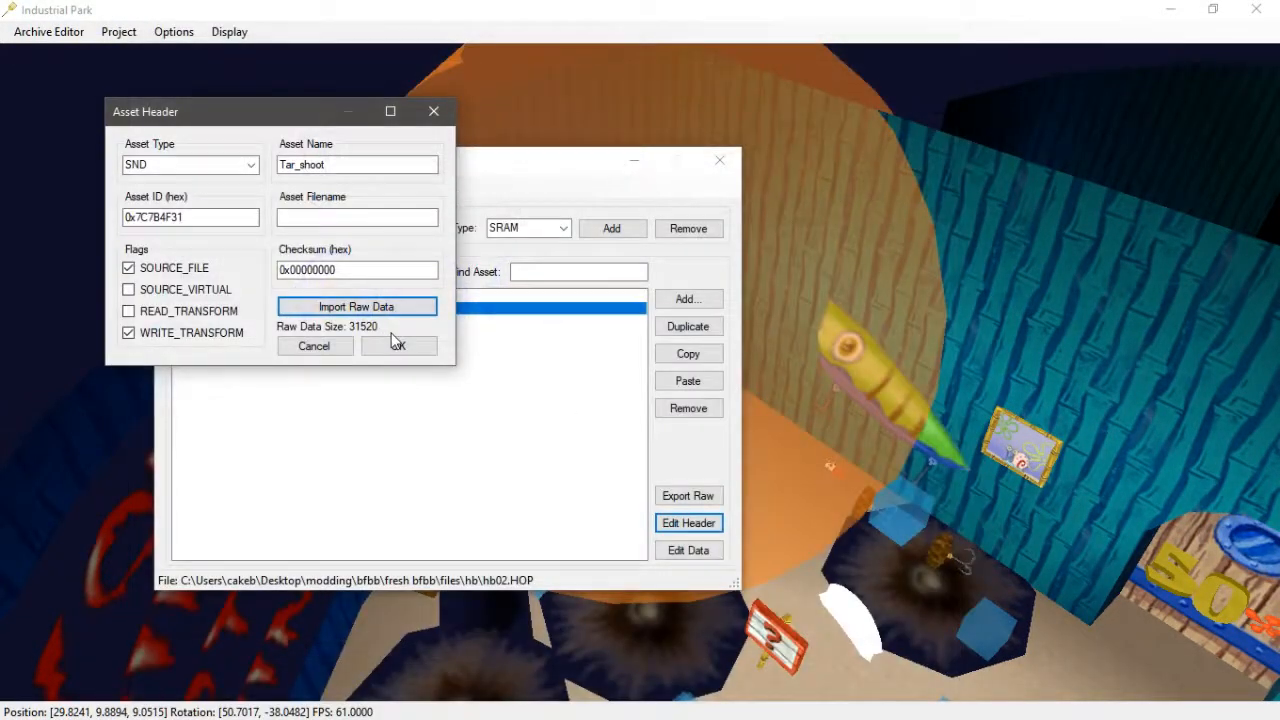
pyautogui.click(397, 343)
# - Import Tar_shoot.DSP as the Tar_shoot asset's sound data with the header trimmed and sent to SNDI
pyautogui.click(688, 550)
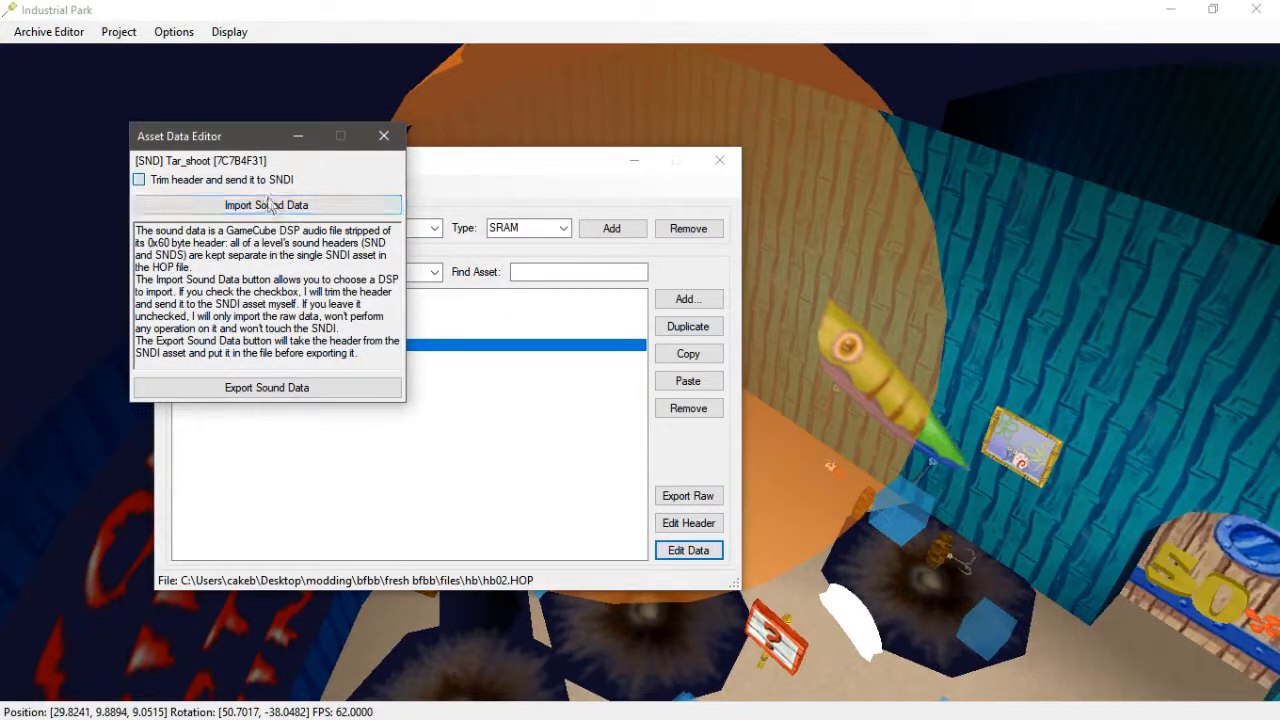
pyautogui.click(300, 206)
pyautogui.click(450, 292)
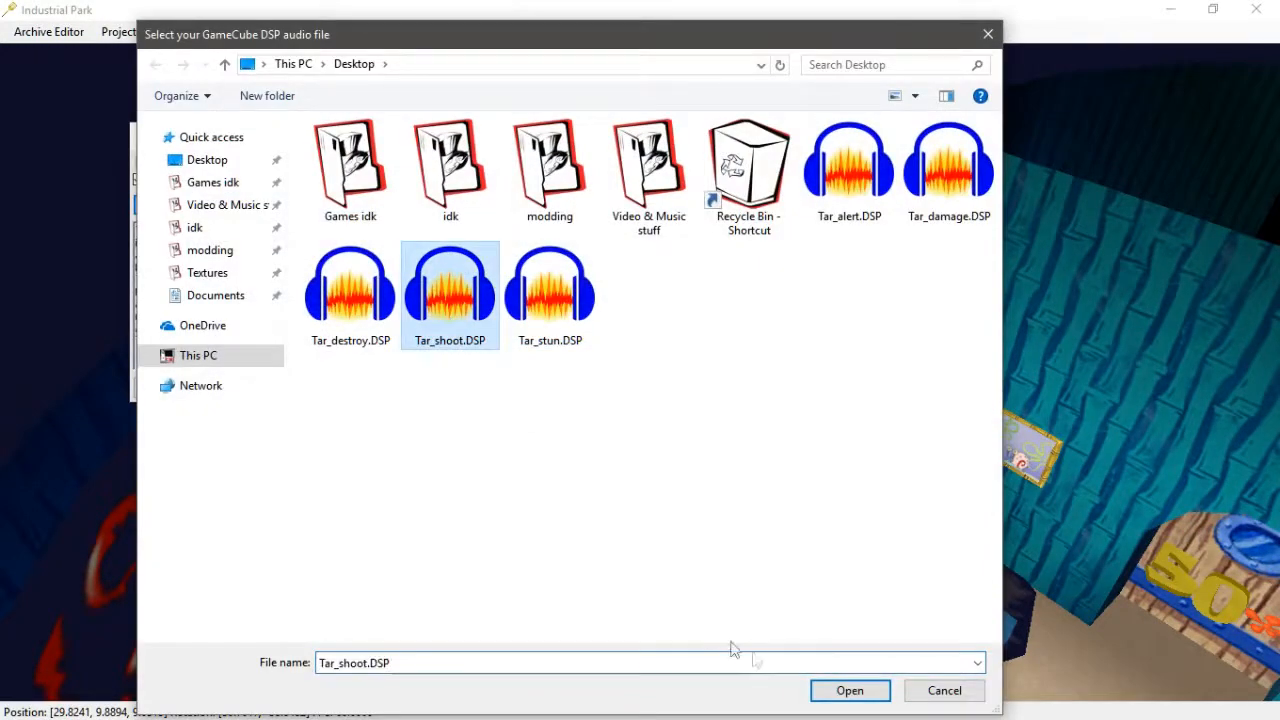
pyautogui.click(849, 690)
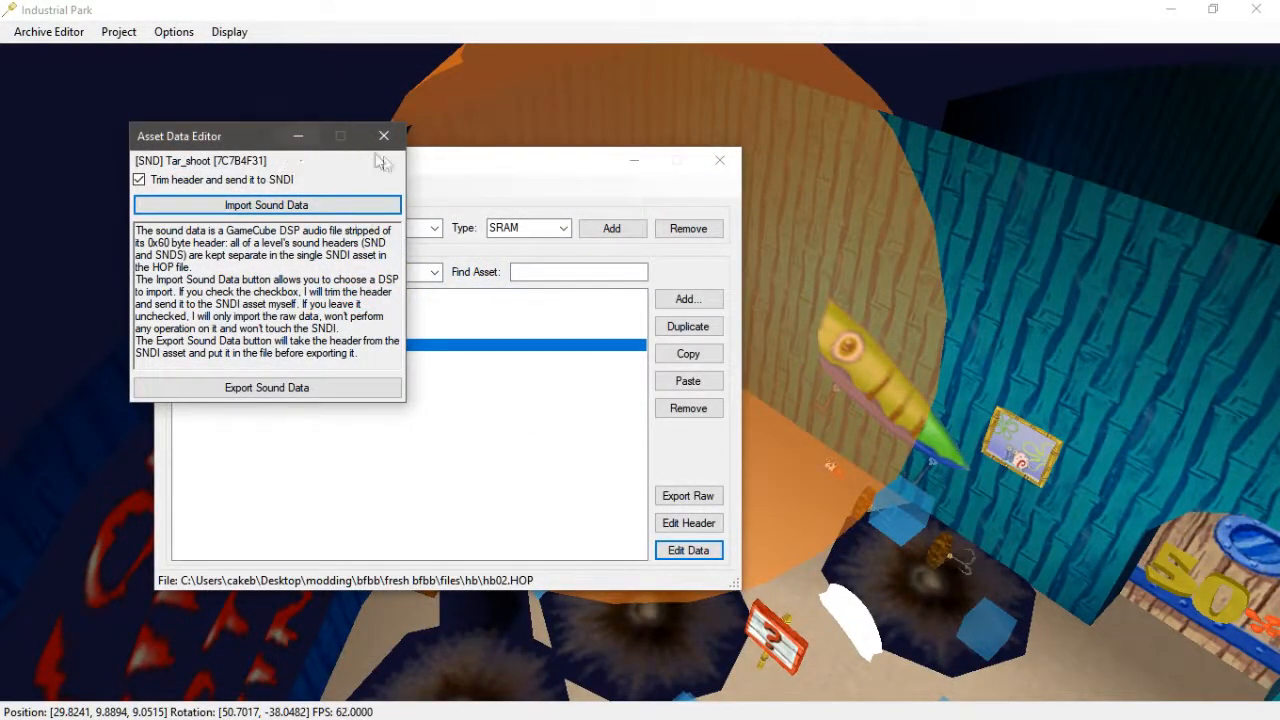
pyautogui.click(380, 136)
pyautogui.click(303, 313)
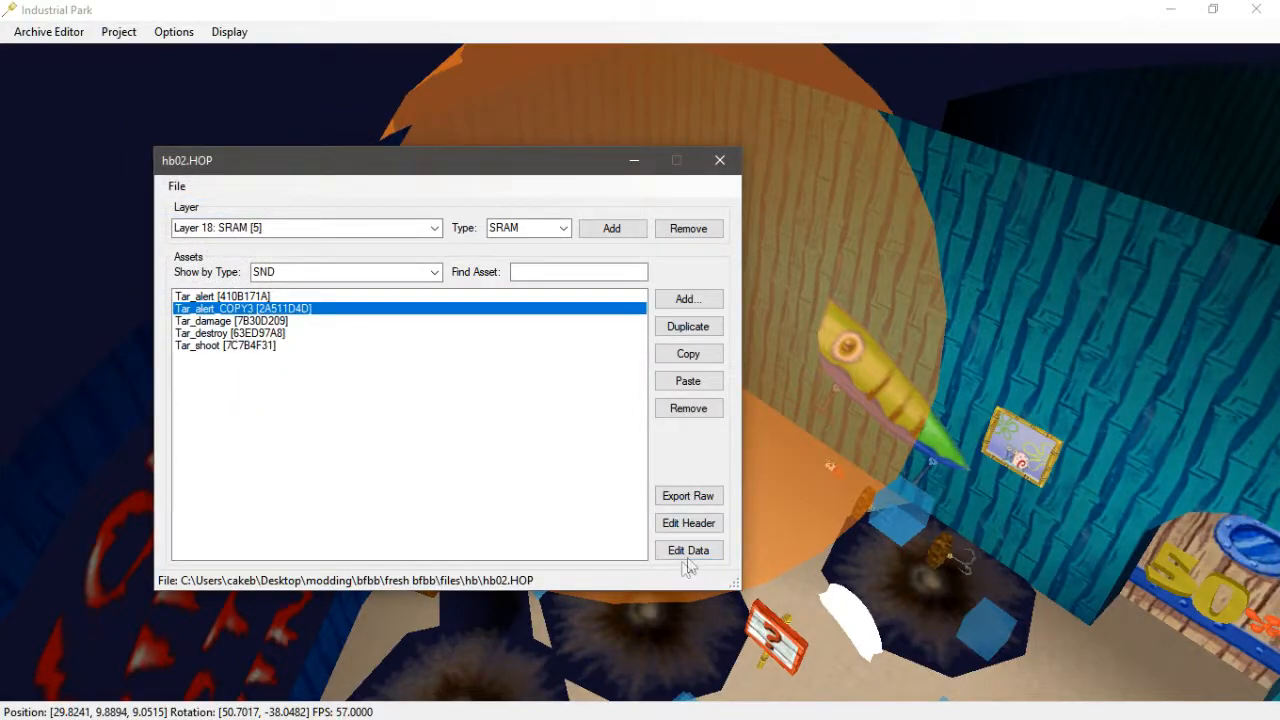
# - Replace the remaining Tar_alert copy's header with raw data imported from Tar_stun.DSP
pyautogui.click(688, 523)
pyautogui.click(409, 356)
pyautogui.click(574, 290)
pyautogui.click(850, 688)
pyautogui.click(428, 398)
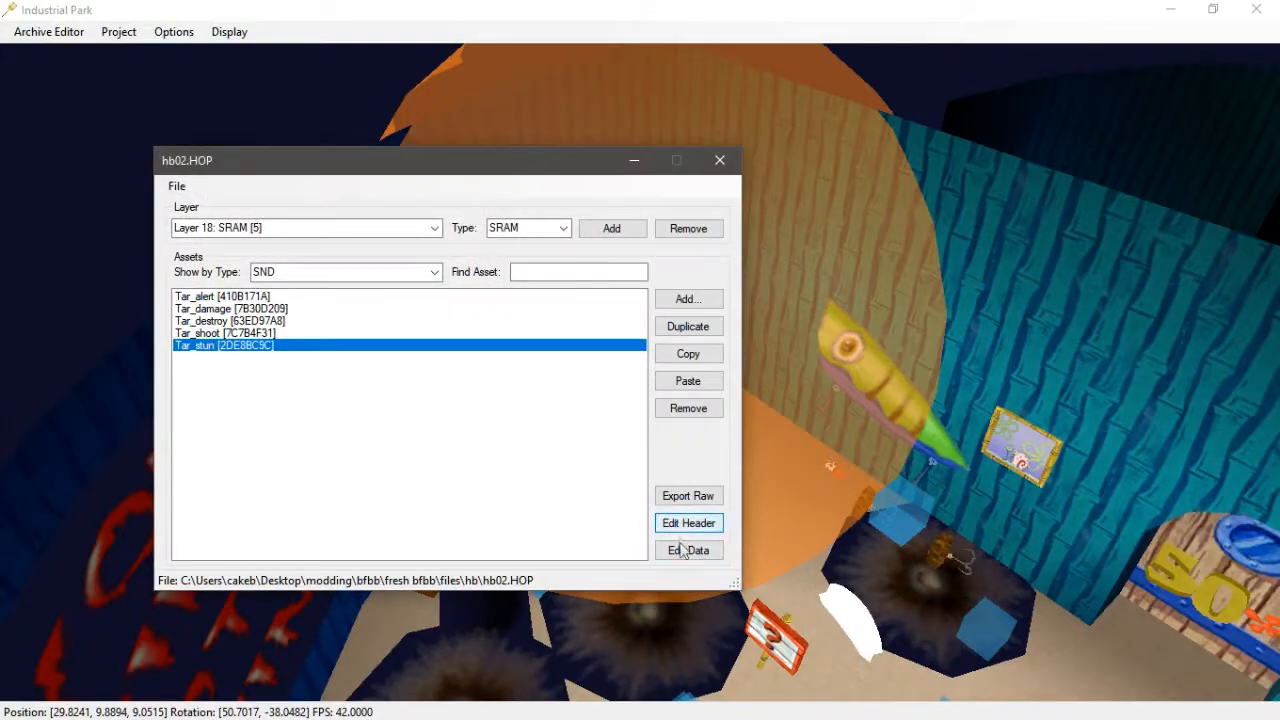
# - Import Tar_stun.DSP as the Tar_stun asset's trimmed sound data
pyautogui.click(688, 550)
pyautogui.click(285, 231)
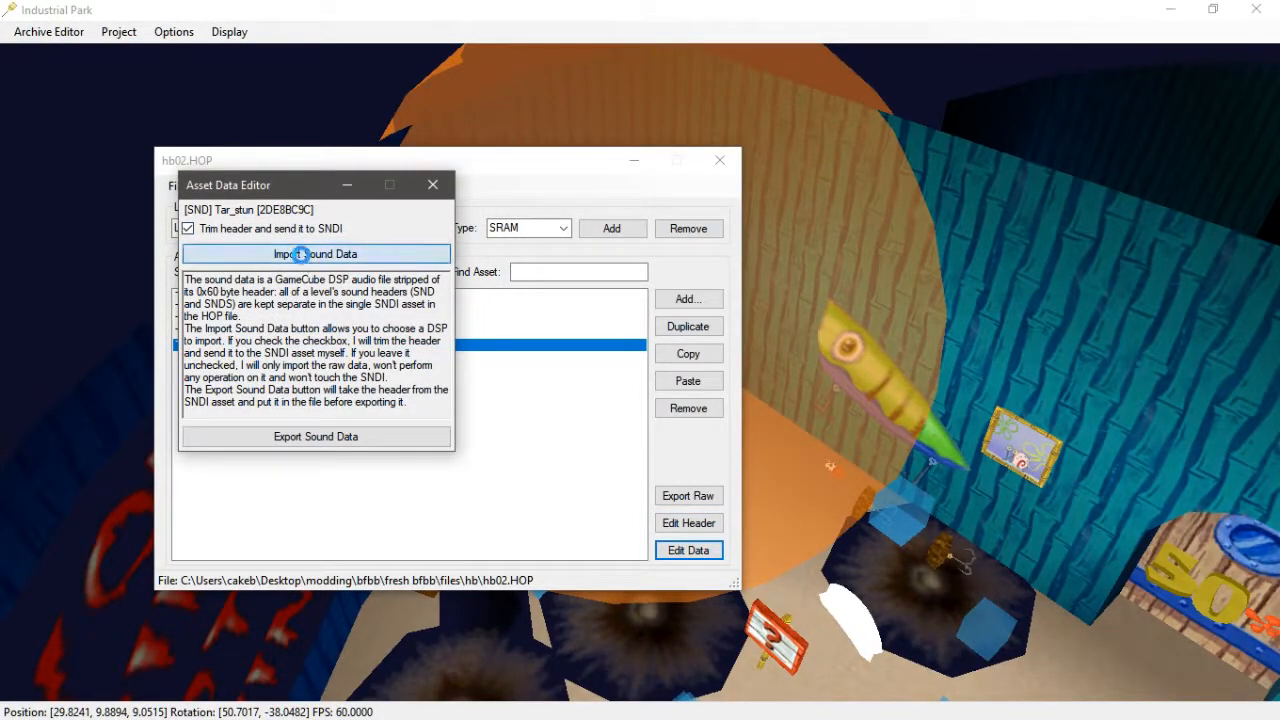
pyautogui.click(306, 256)
pyautogui.click(585, 320)
pyautogui.click(897, 690)
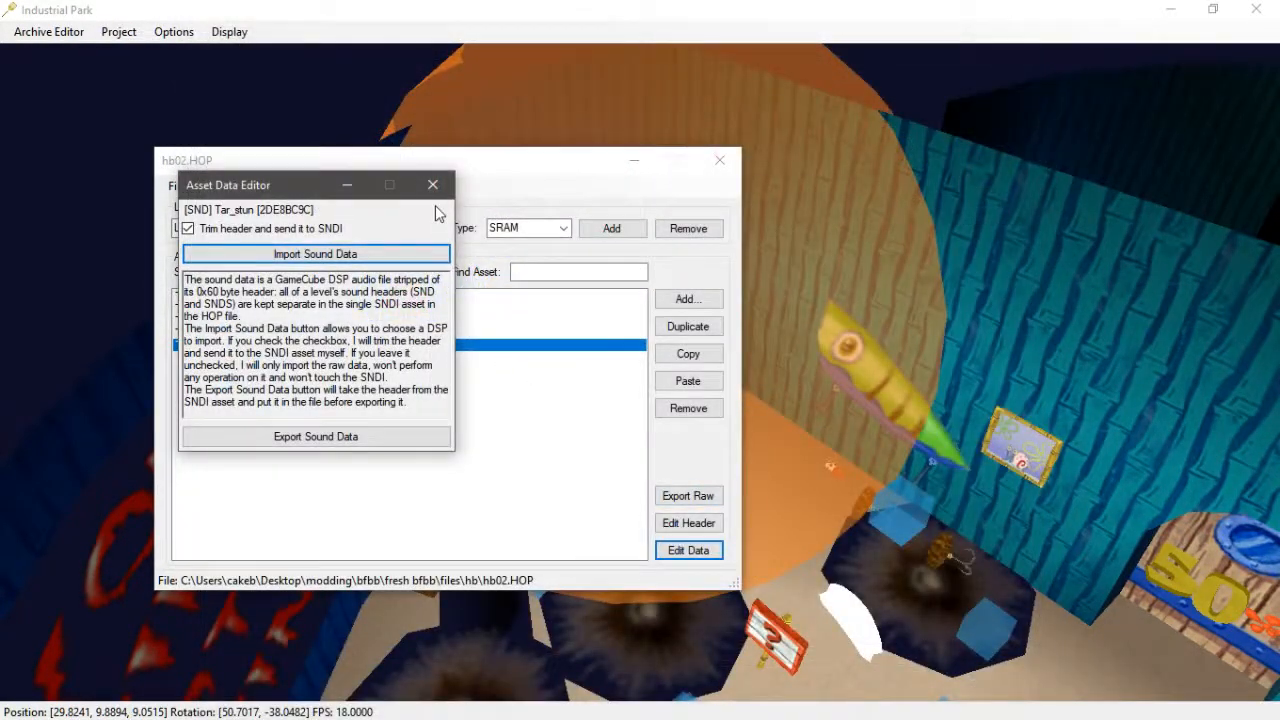
pyautogui.click(434, 184)
# - Save hb02.HOP and close its archive window
pyautogui.click(177, 188)
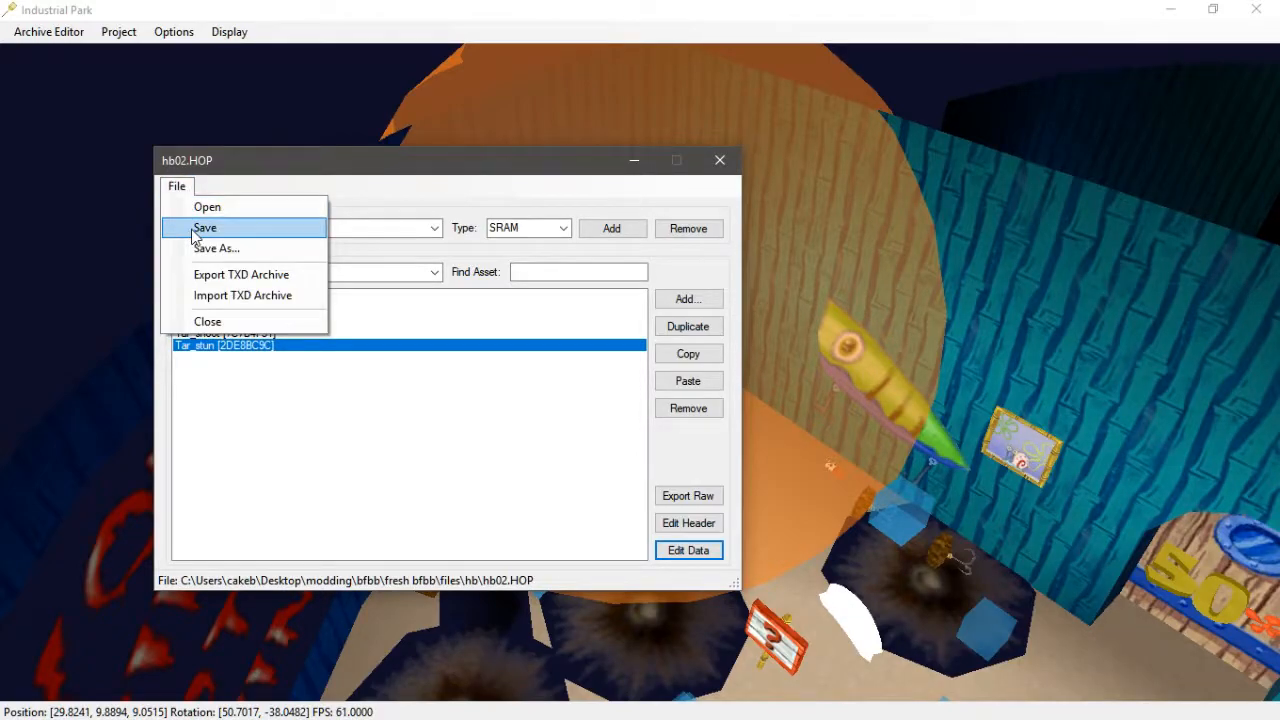
pyautogui.click(200, 230)
pyautogui.click(705, 160)
# - Switch to Dolphin and launch the Battle for Bikini Bottom game, continuing past the locked-door message
pyautogui.hotkey('alt', 'Tab')
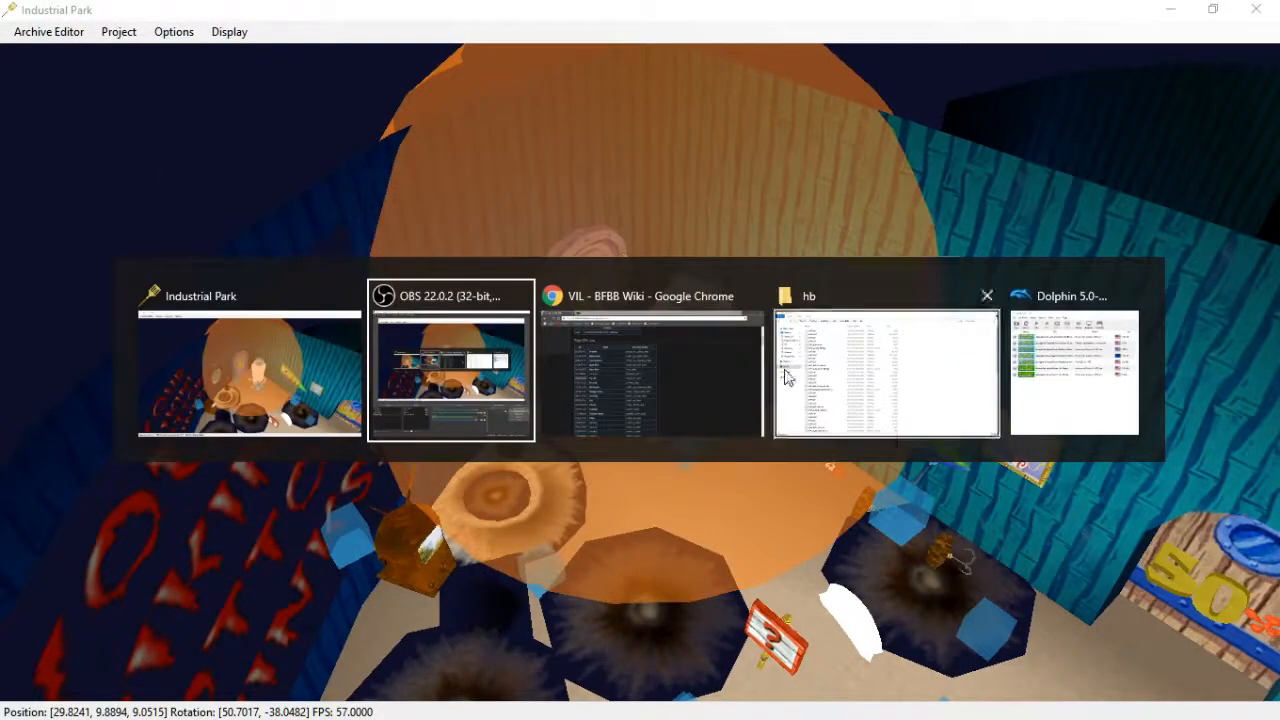
pyautogui.click(1089, 387)
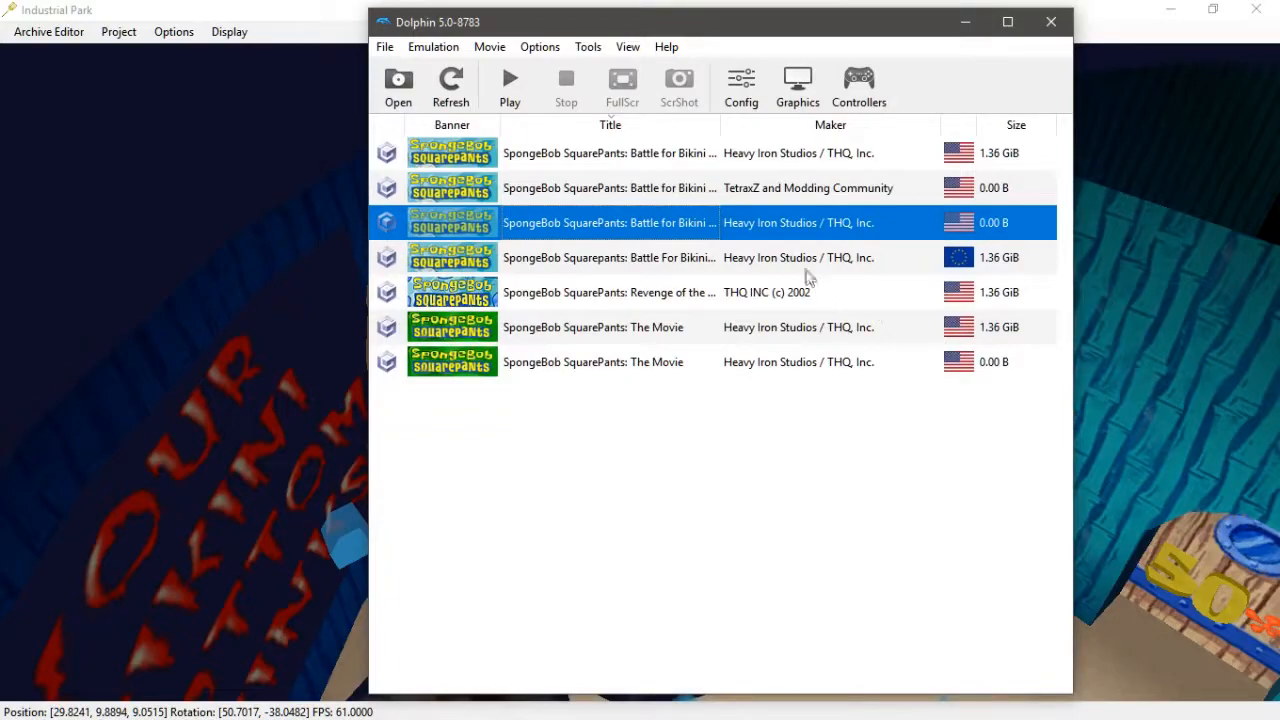
pyautogui.doubleClick(822, 222)
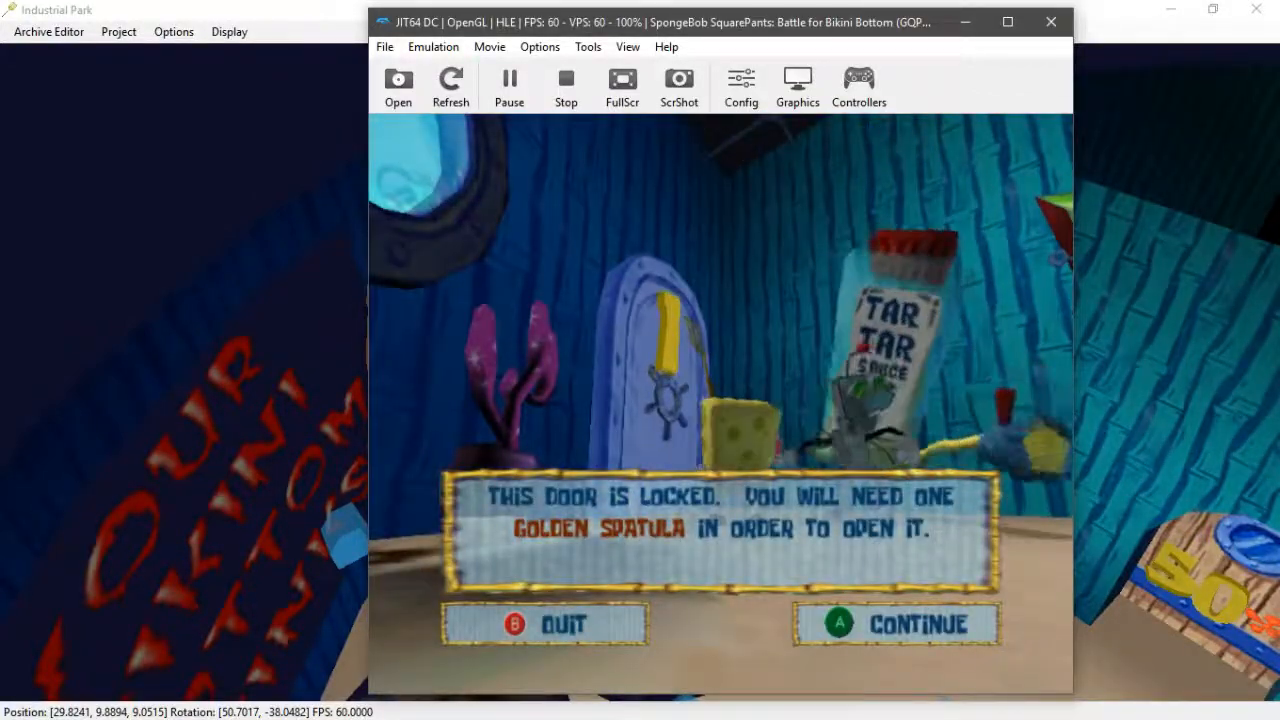
pyautogui.press('Return')
# - Switch back to the level editor and examine the Tartar NPC in the room's viewport
pyautogui.hotkey('alt', 'Tab')
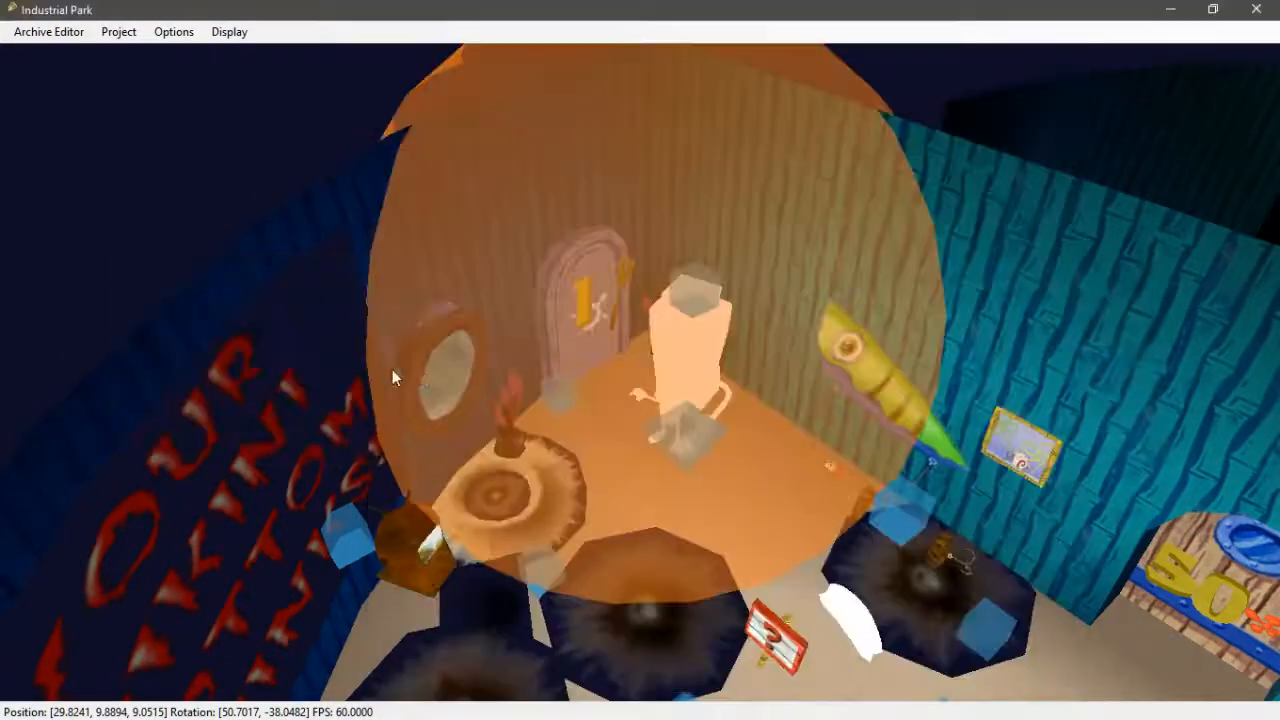
pyautogui.moveTo(537, 371)
pyautogui.mouseDown(button='middle')
pyautogui.moveTo(586, 385)
pyautogui.moveTo(532, 391)
pyautogui.mouseUp(button='middle')
pyautogui.scroll(7, 532, 391)
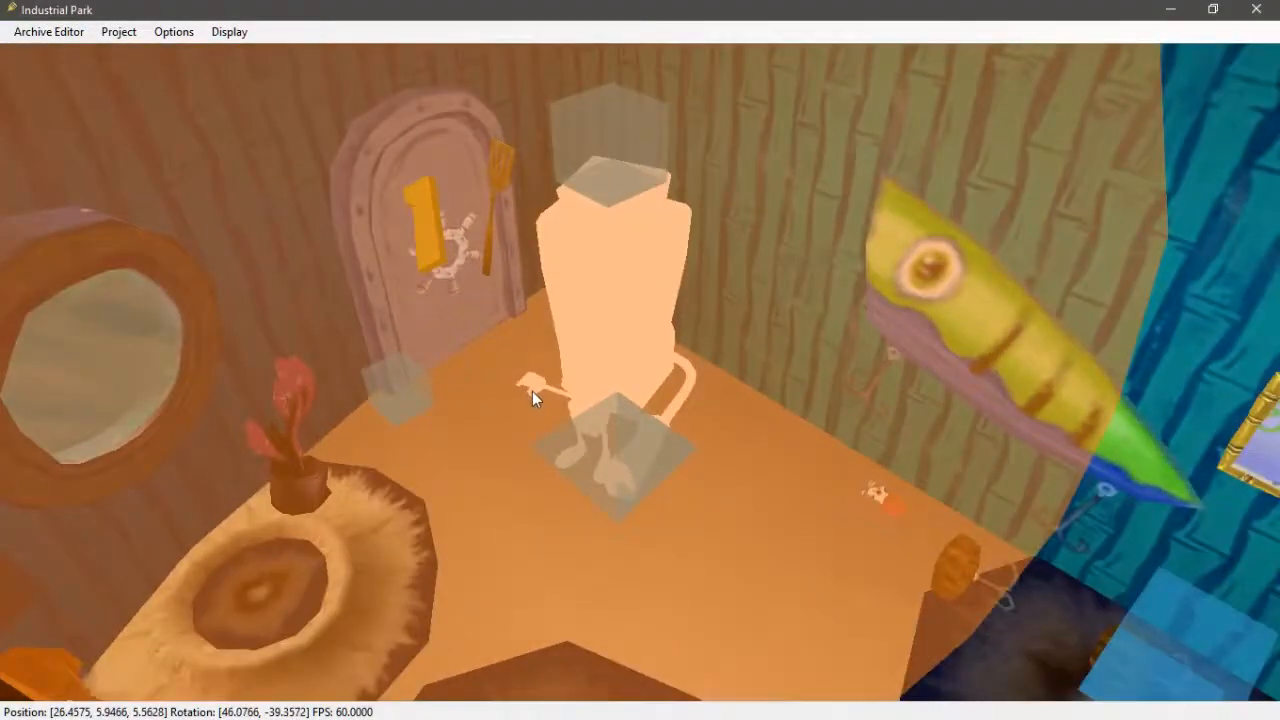
pyautogui.scroll(-3, 524, 390)
pyautogui.click(591, 360)
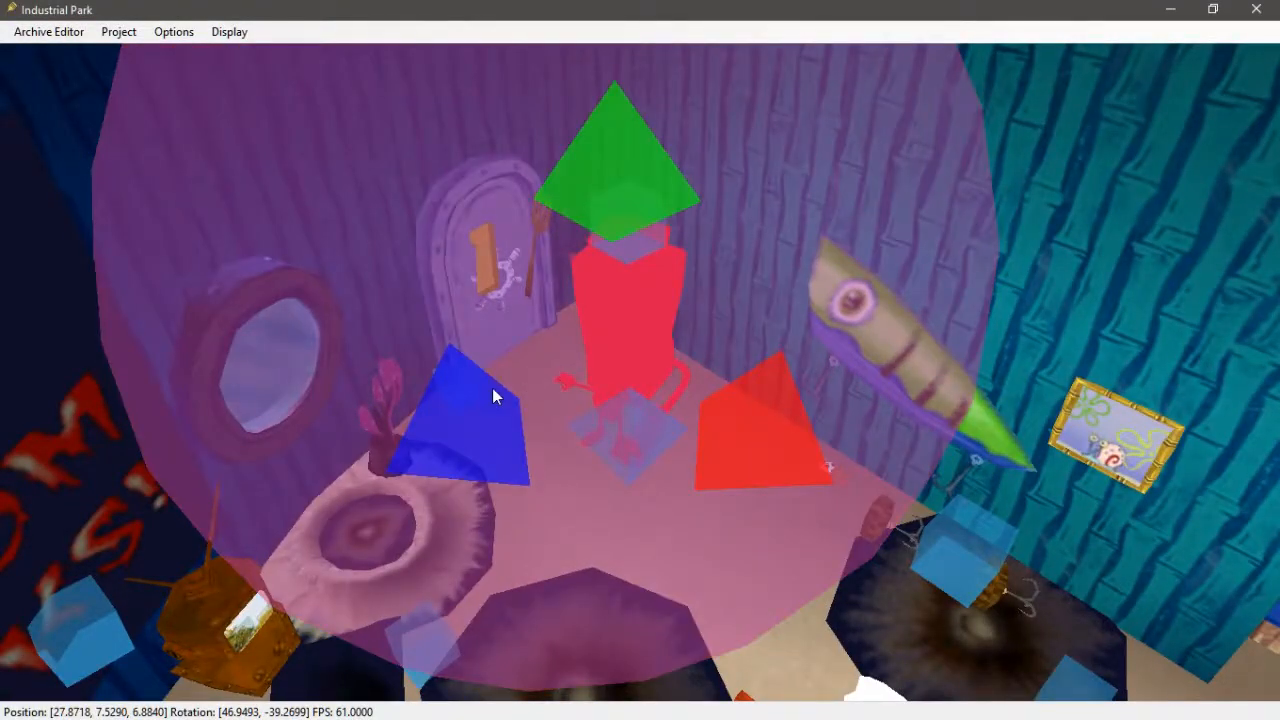
pyautogui.click(460, 326)
pyautogui.hotkey('alt', 'Tab')
pyautogui.click(250, 372)
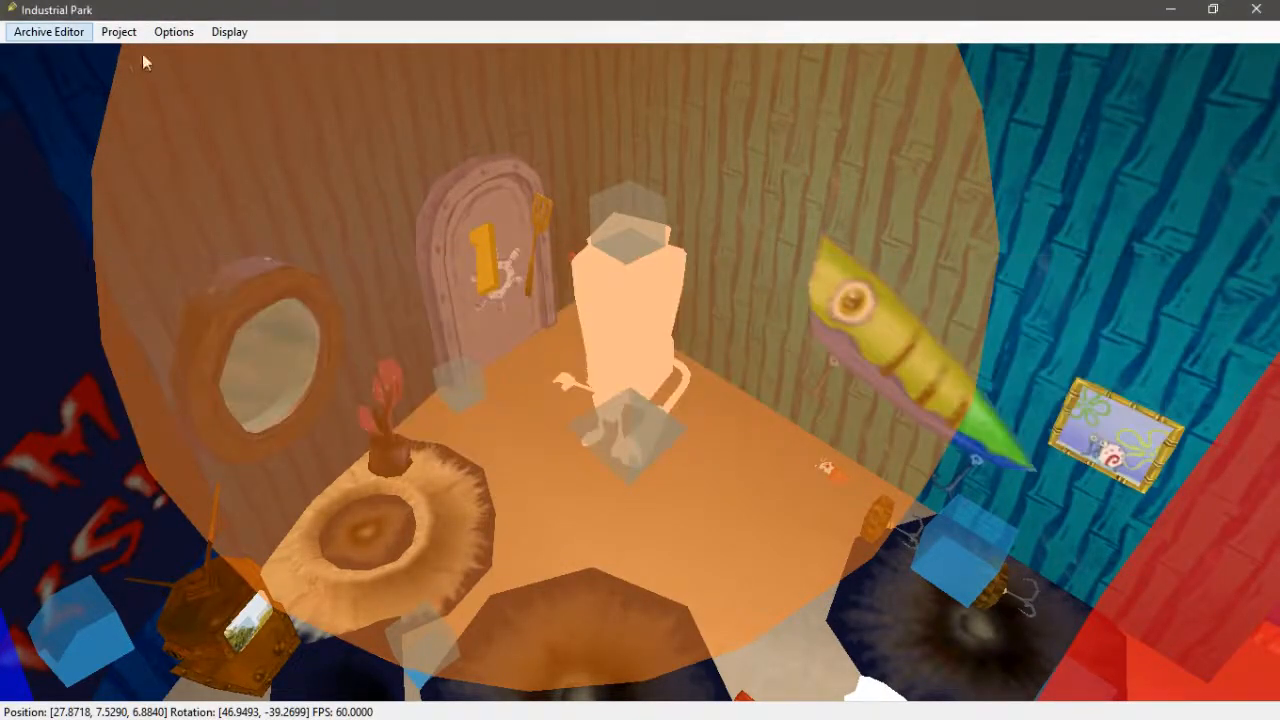
# - Open the TAR_NPC villain's data in hb02.HIP and copy the TARTAR_01_MP_01 movepoint's asset ID from its header
pyautogui.click(30, 31)
pyautogui.click(62, 162)
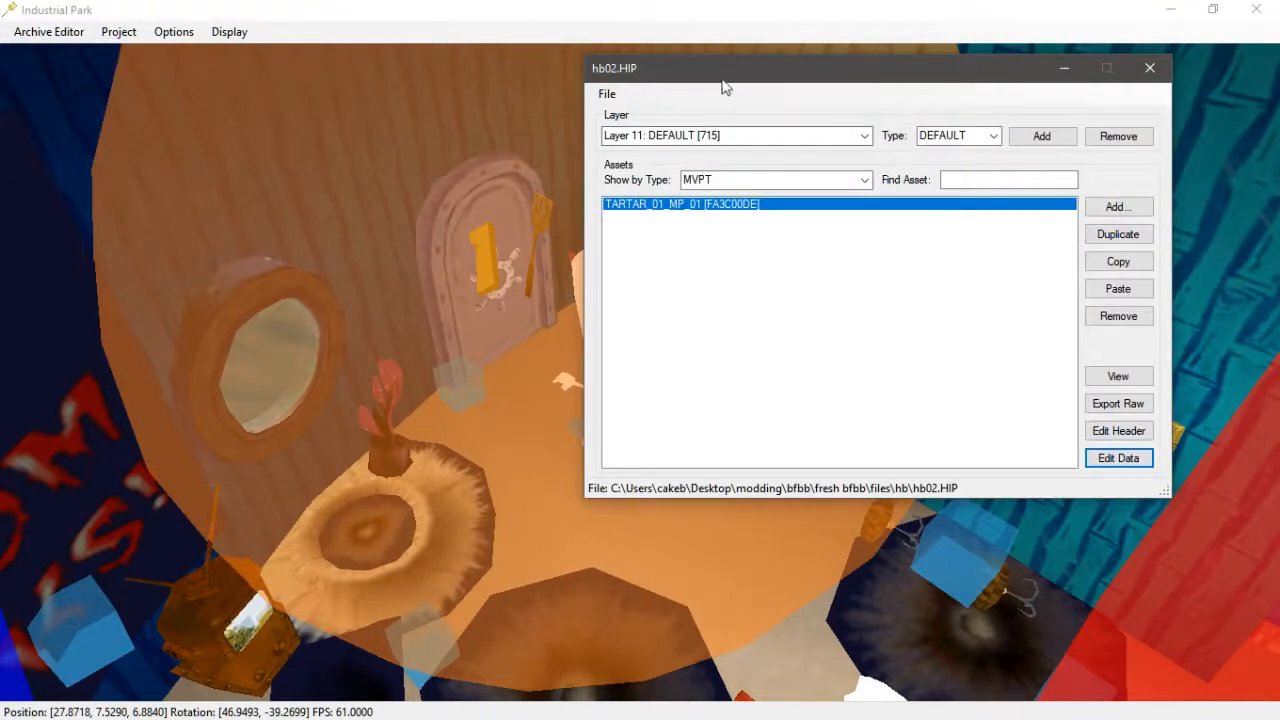
pyautogui.moveTo(726, 88); pyautogui.dragTo(810, 117)
pyautogui.click(579, 321)
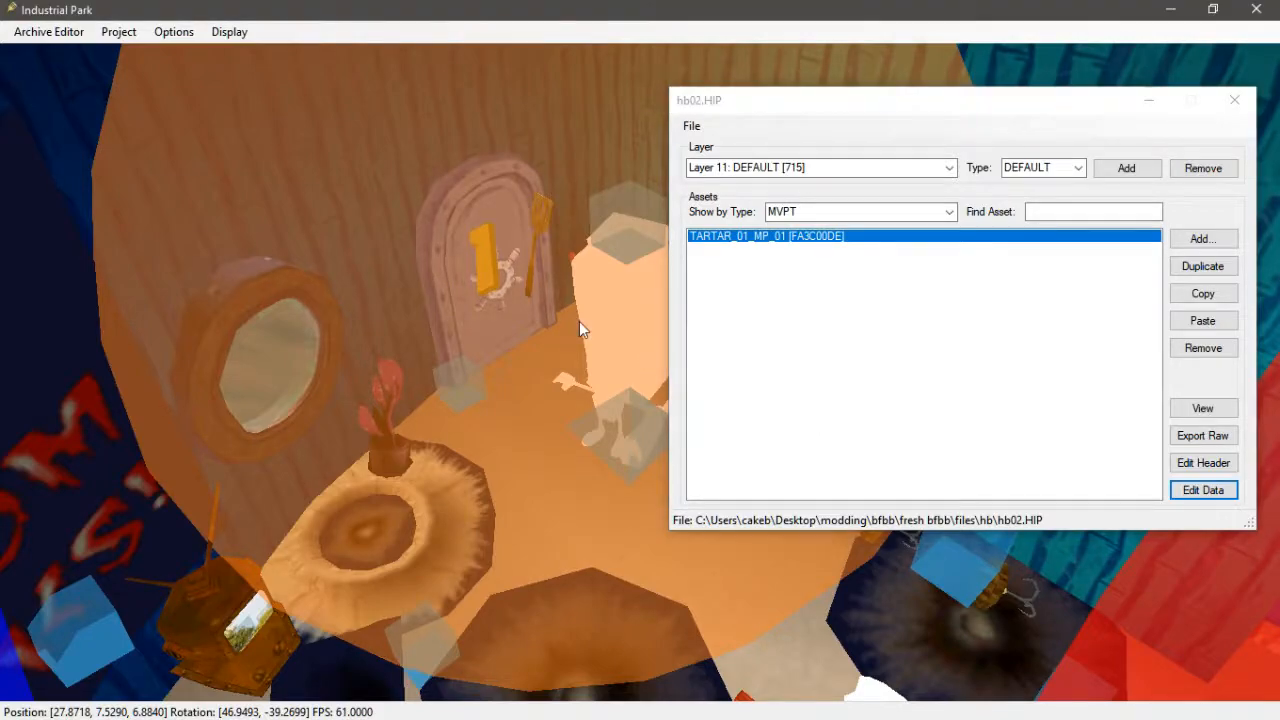
pyautogui.click(1216, 505)
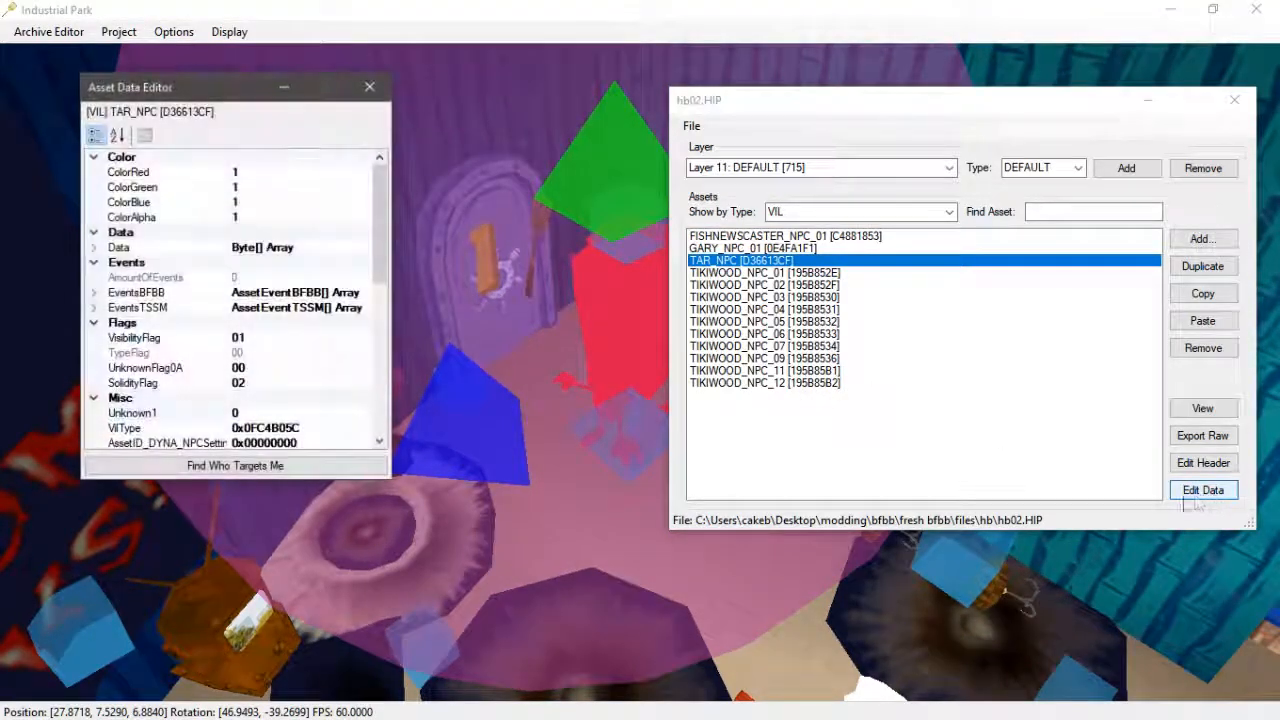
pyautogui.click(645, 462)
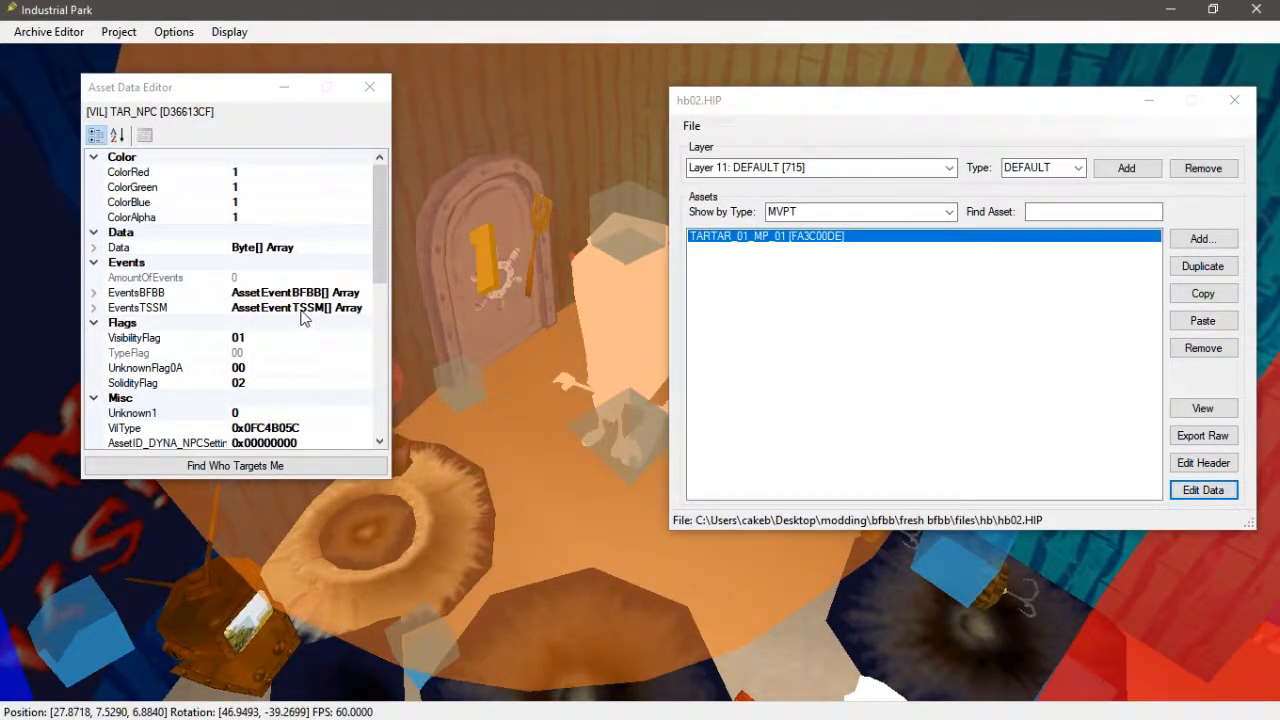
pyautogui.moveTo(379, 262); pyautogui.dragTo(378, 313)
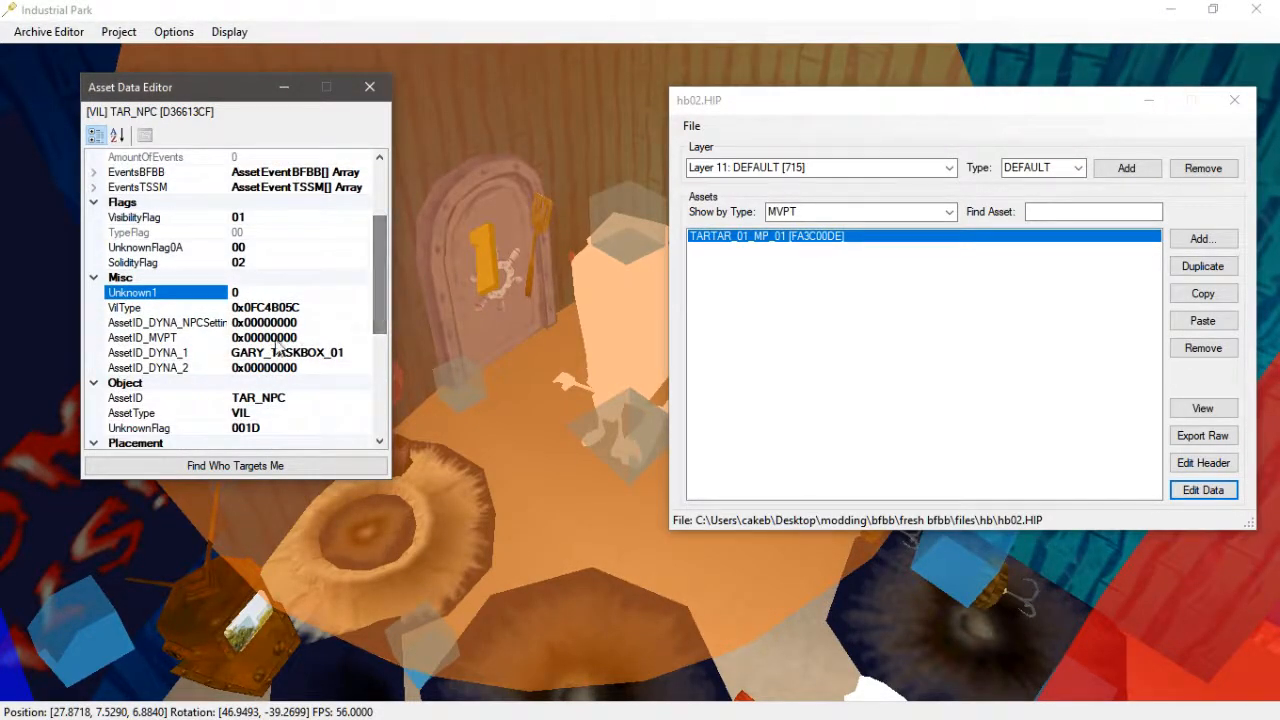
pyautogui.click(305, 337)
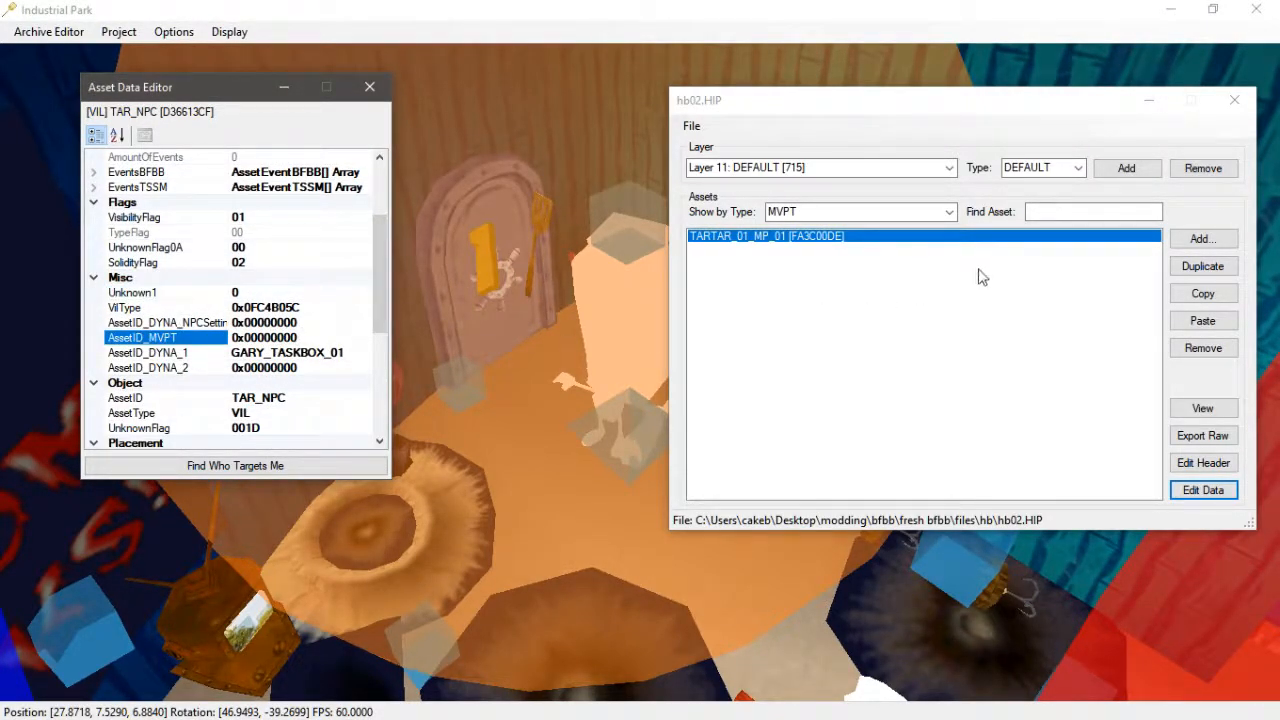
pyautogui.click(865, 243)
pyautogui.click(1203, 462)
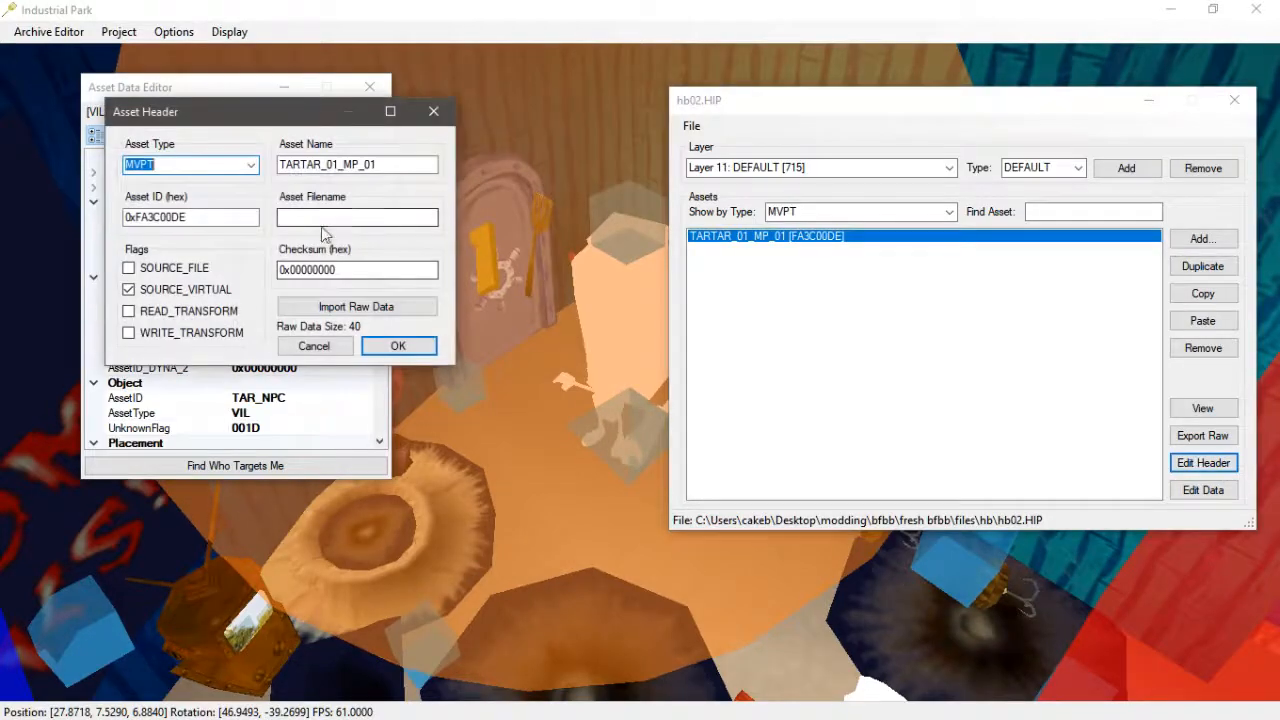
pyautogui.press('Tab')
pyautogui.click(396, 345)
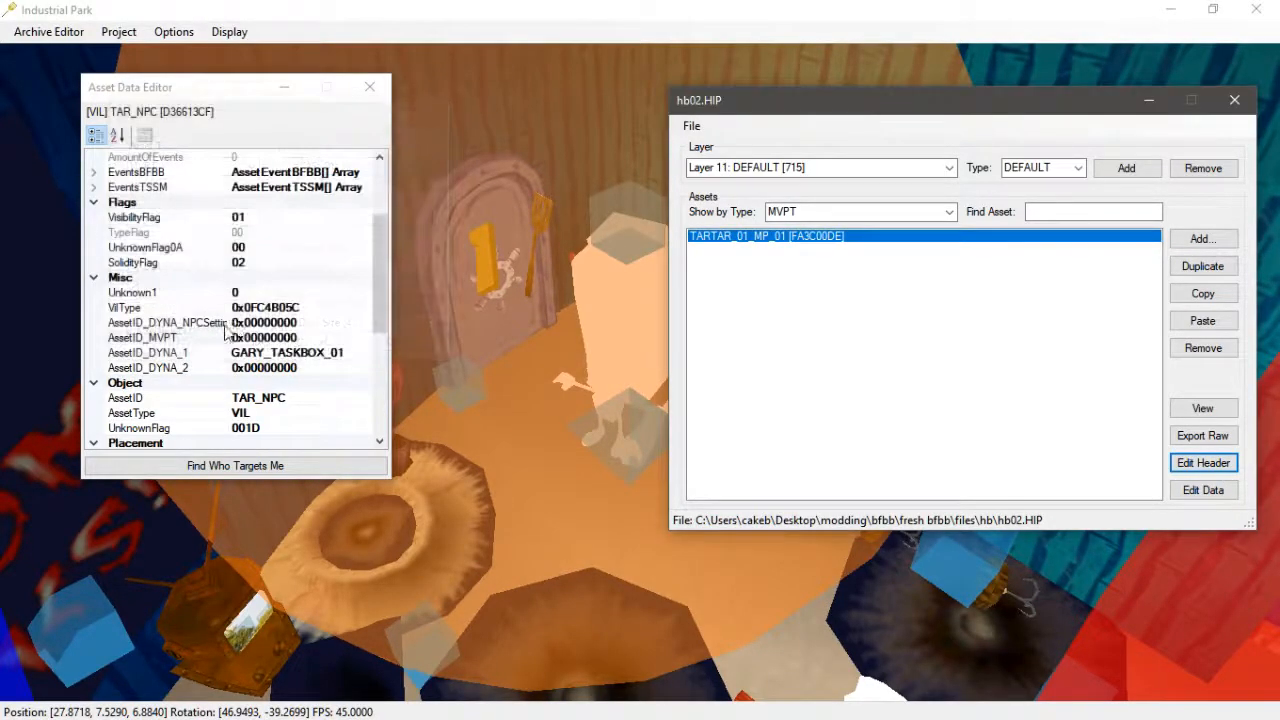
# - Set TAR_NPC's AssetID_MVPT to TARTAR_01_MP_01 and close the data editor
pyautogui.click(279, 337)
pyautogui.click(314, 321)
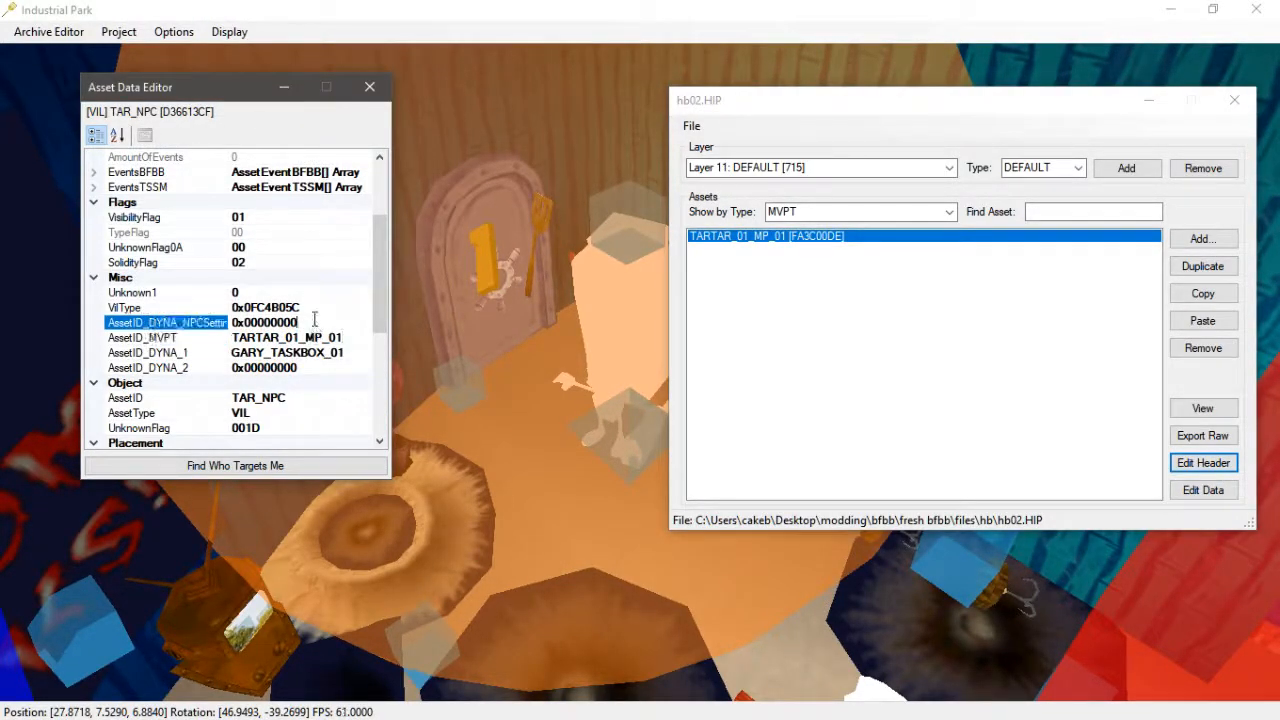
pyautogui.click(369, 87)
# - Save hb02.HIP and close its archive window
pyautogui.click(691, 126)
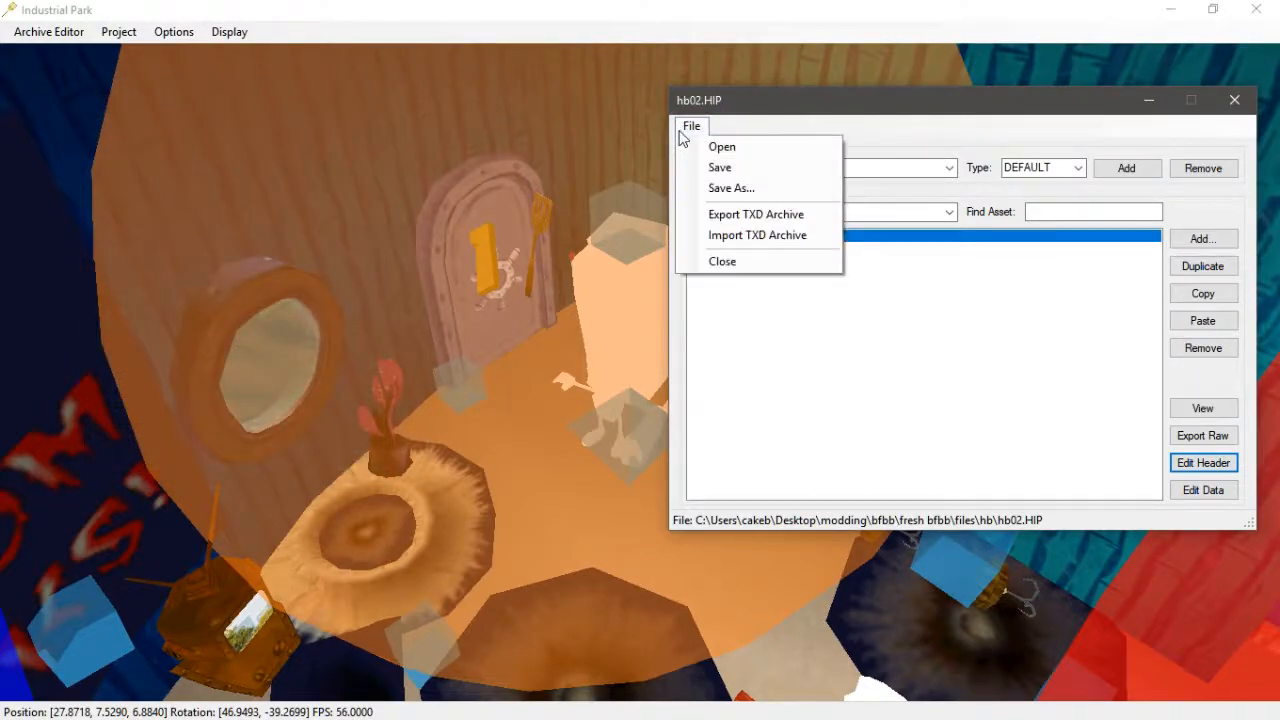
pyautogui.click(725, 189)
pyautogui.click(1236, 102)
# - Switch to Dolphin and choose to take the taxi from the pause menu
pyautogui.hotkey('alt', 'Tab')
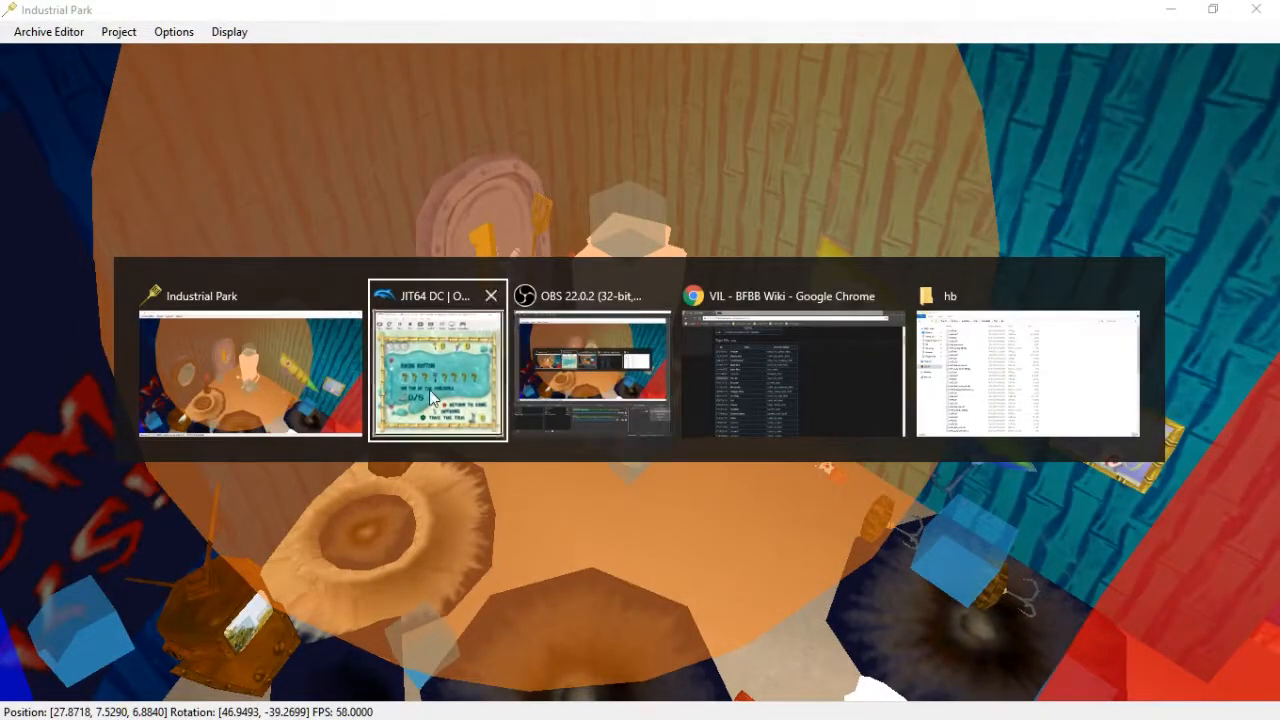
pyautogui.press('Right')
pyautogui.press('Right')
pyautogui.press('Right')
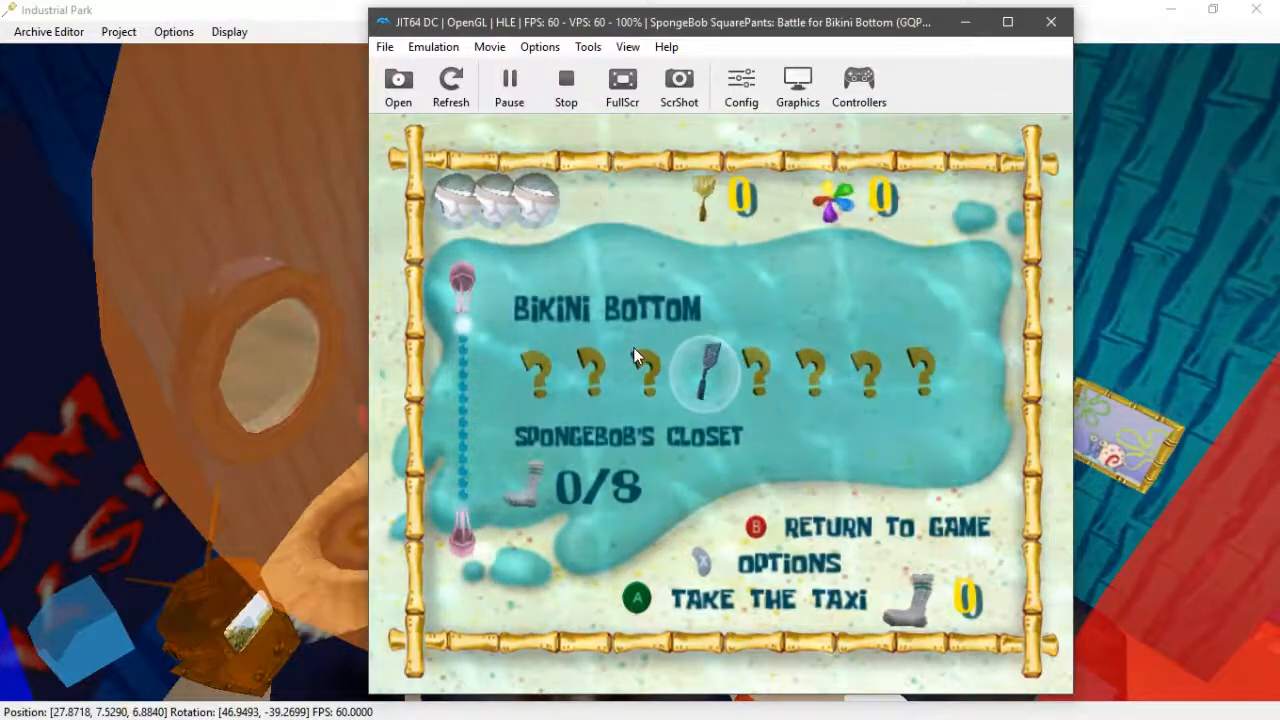
pyautogui.press('x')
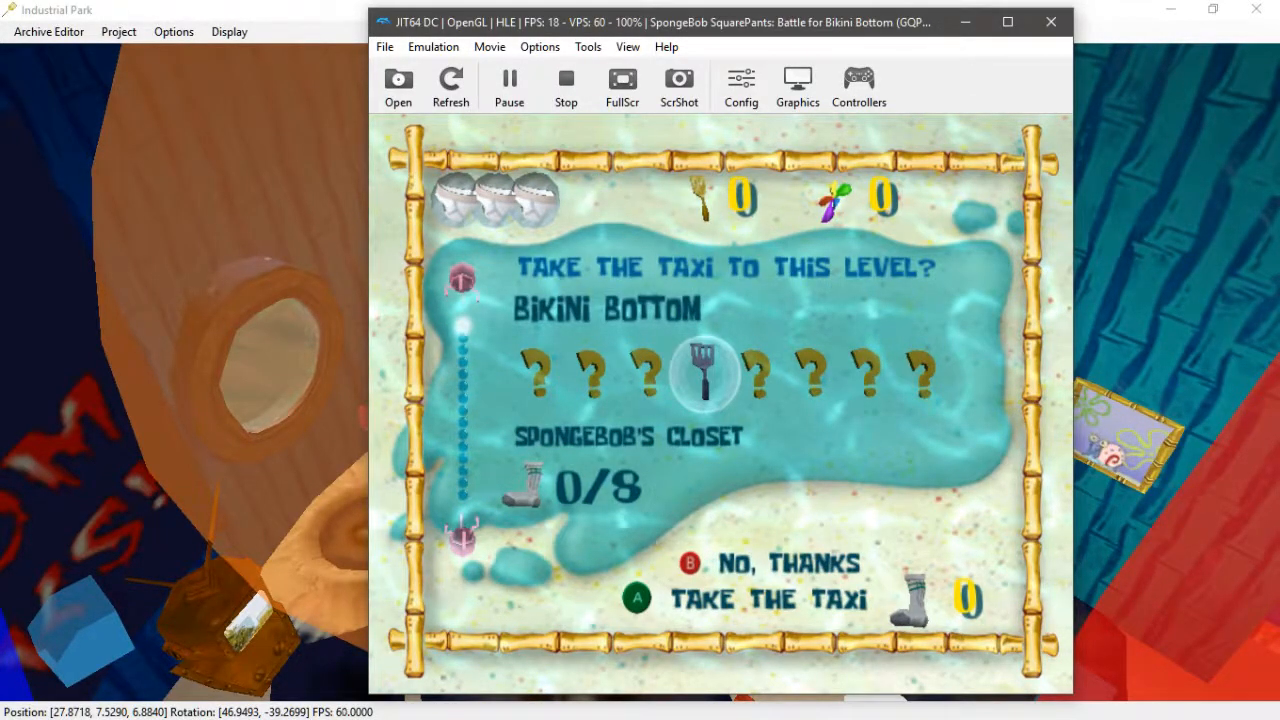